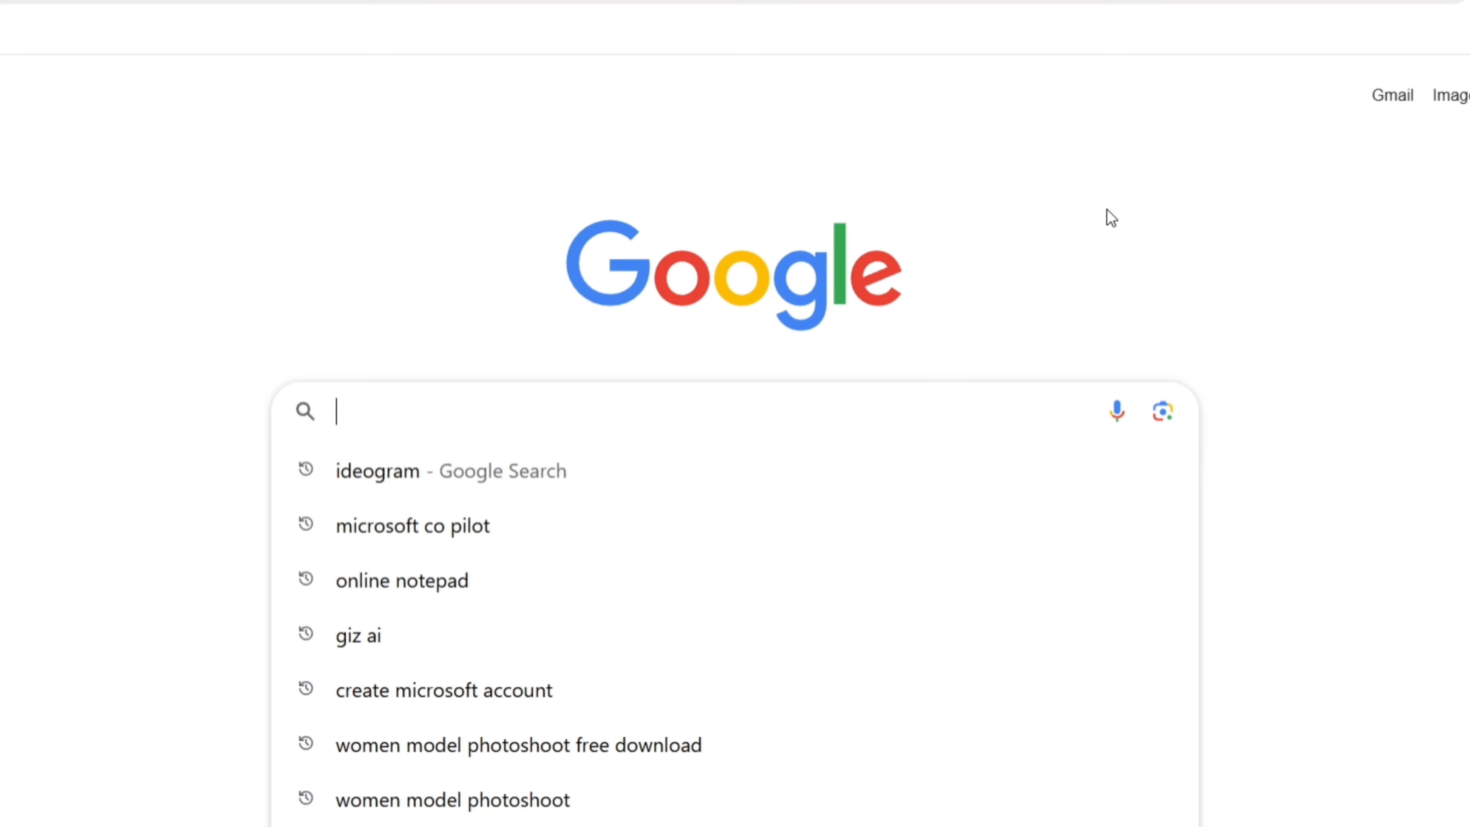
# Search Google for 'chatgpt' and open the 'ChatGPT: smart and simple AI' result
pyautogui.write('chatgpt')
pyautogui.press('Return')
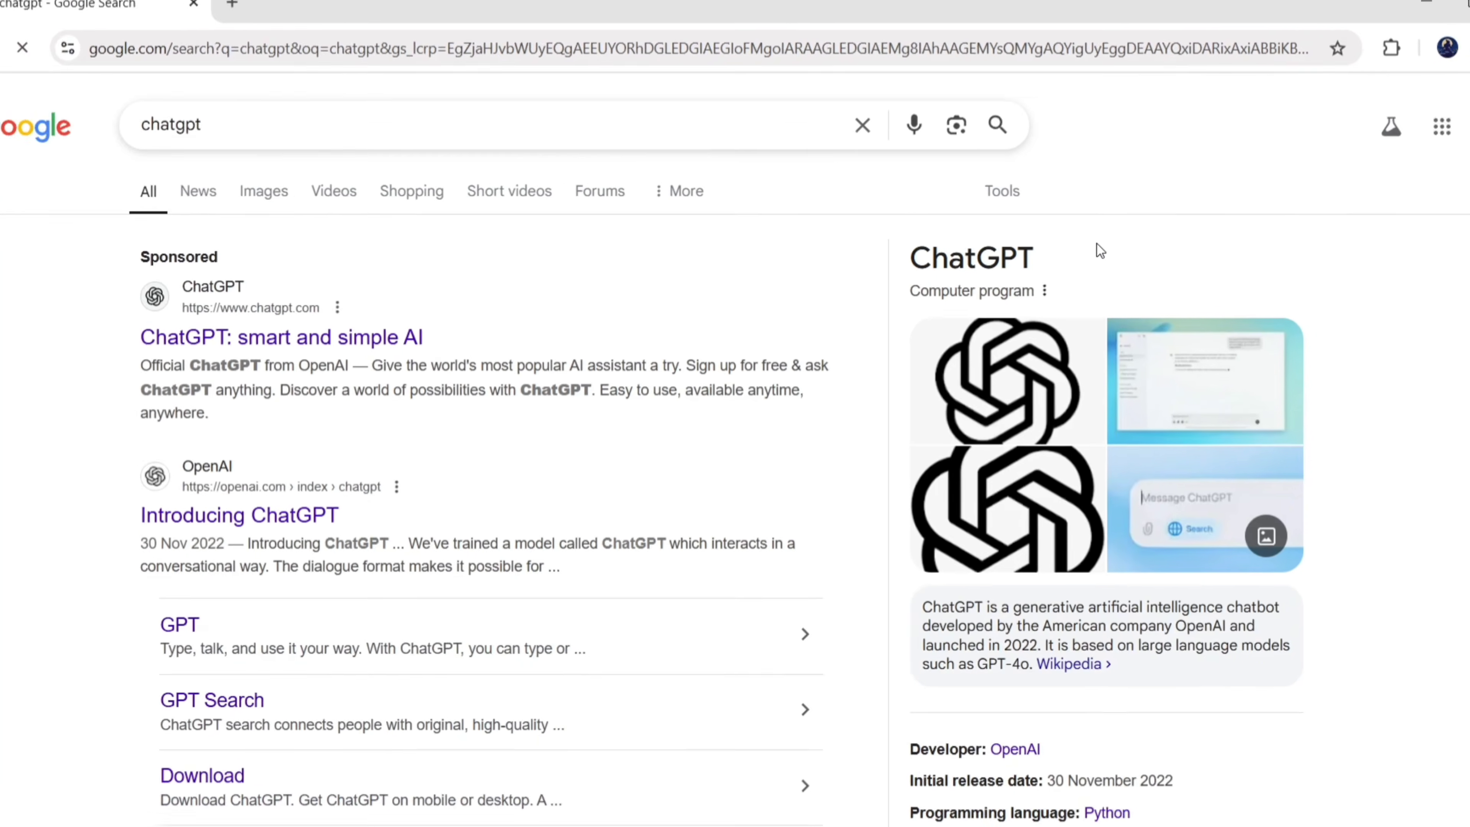
pyautogui.click(425, 342)
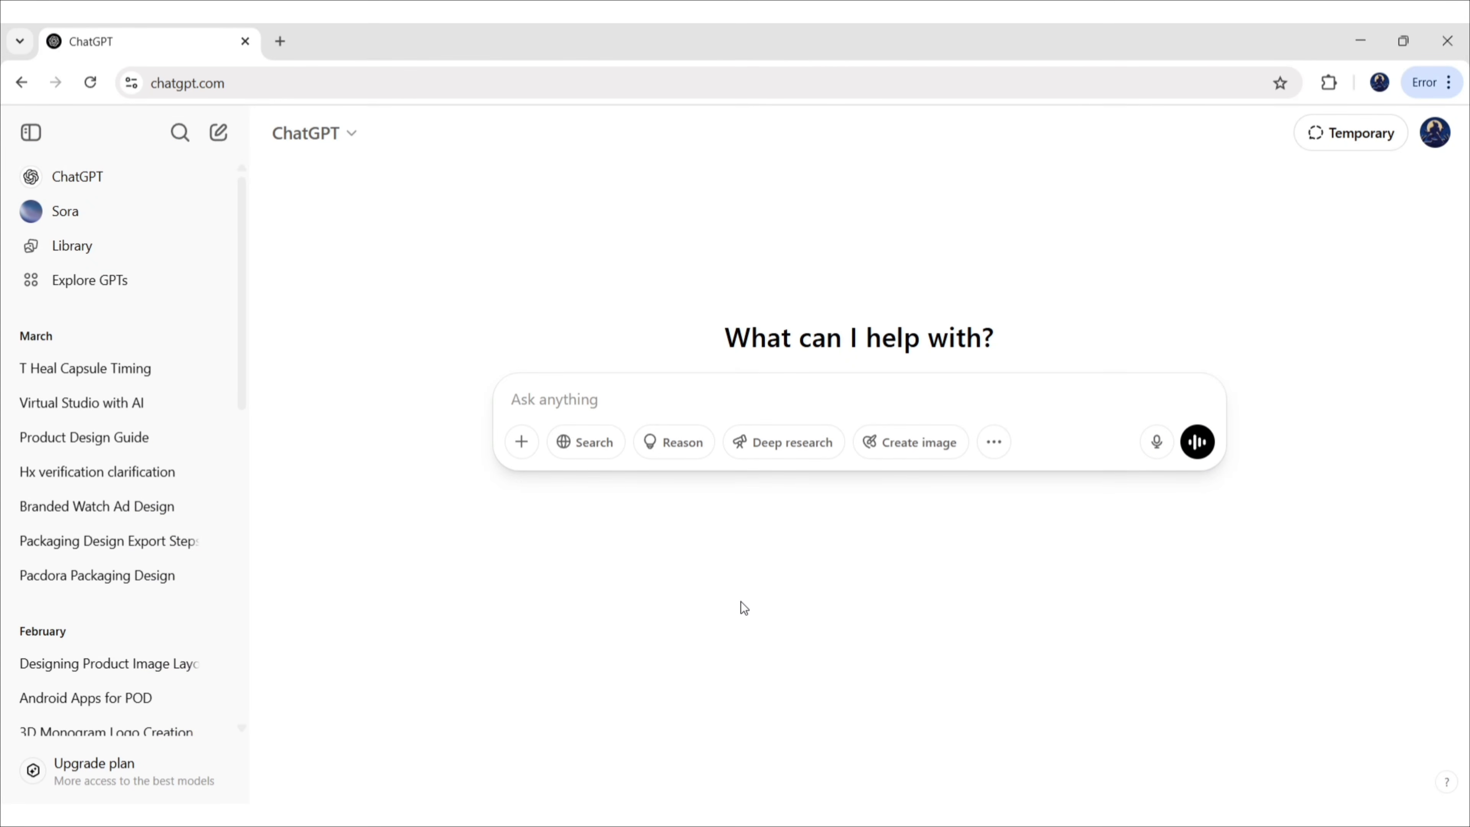
# Ask ChatGPT for a travel agency poster prompt with title, airplane, 20% OFF tag, website and contact number
pyautogui.click(595, 400)
pyautogui.write('Give me a prompt to generate a ')
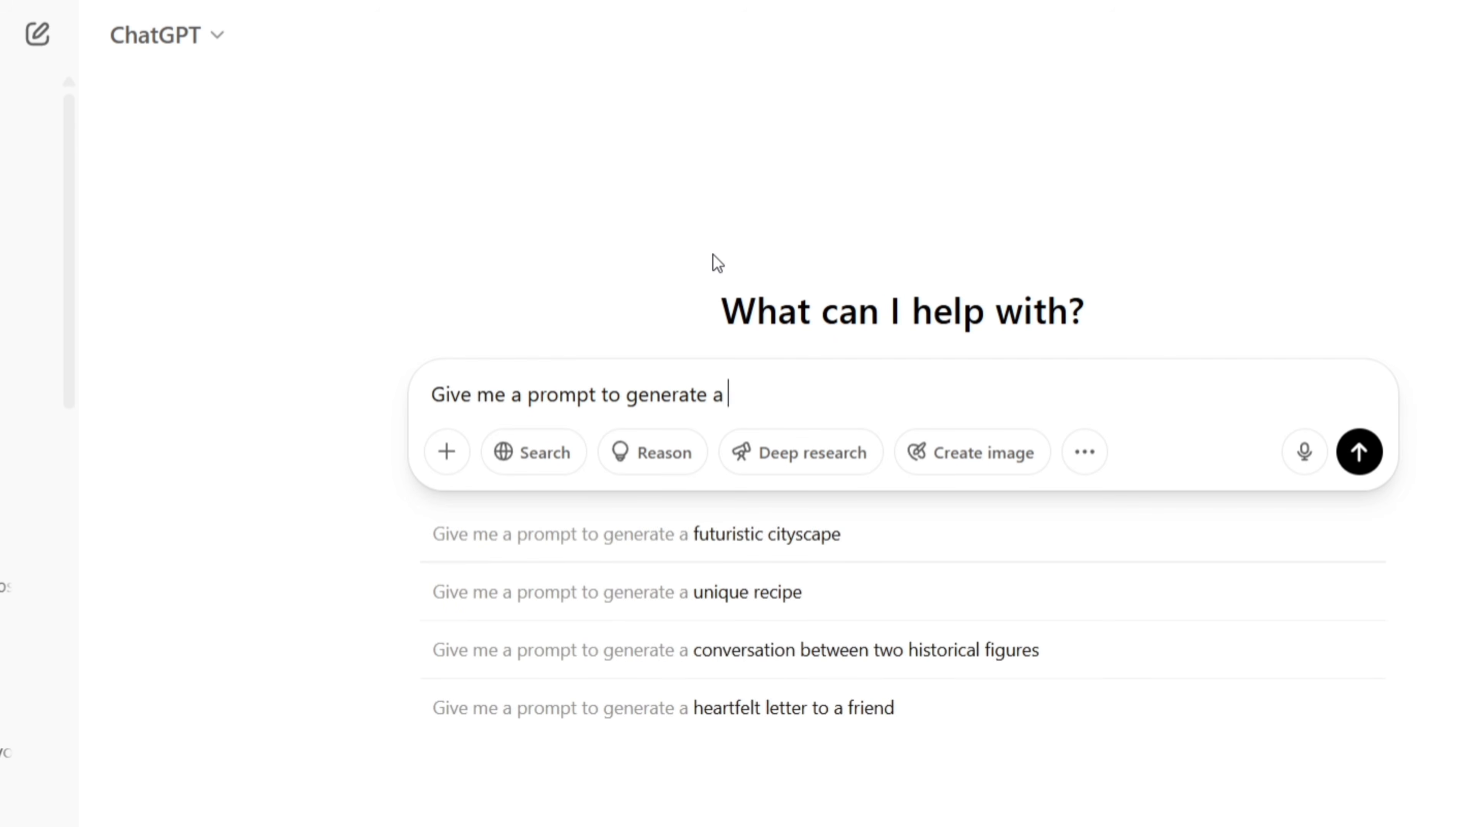
pyautogui.write("travel agency poster. Include the travel agency title '")
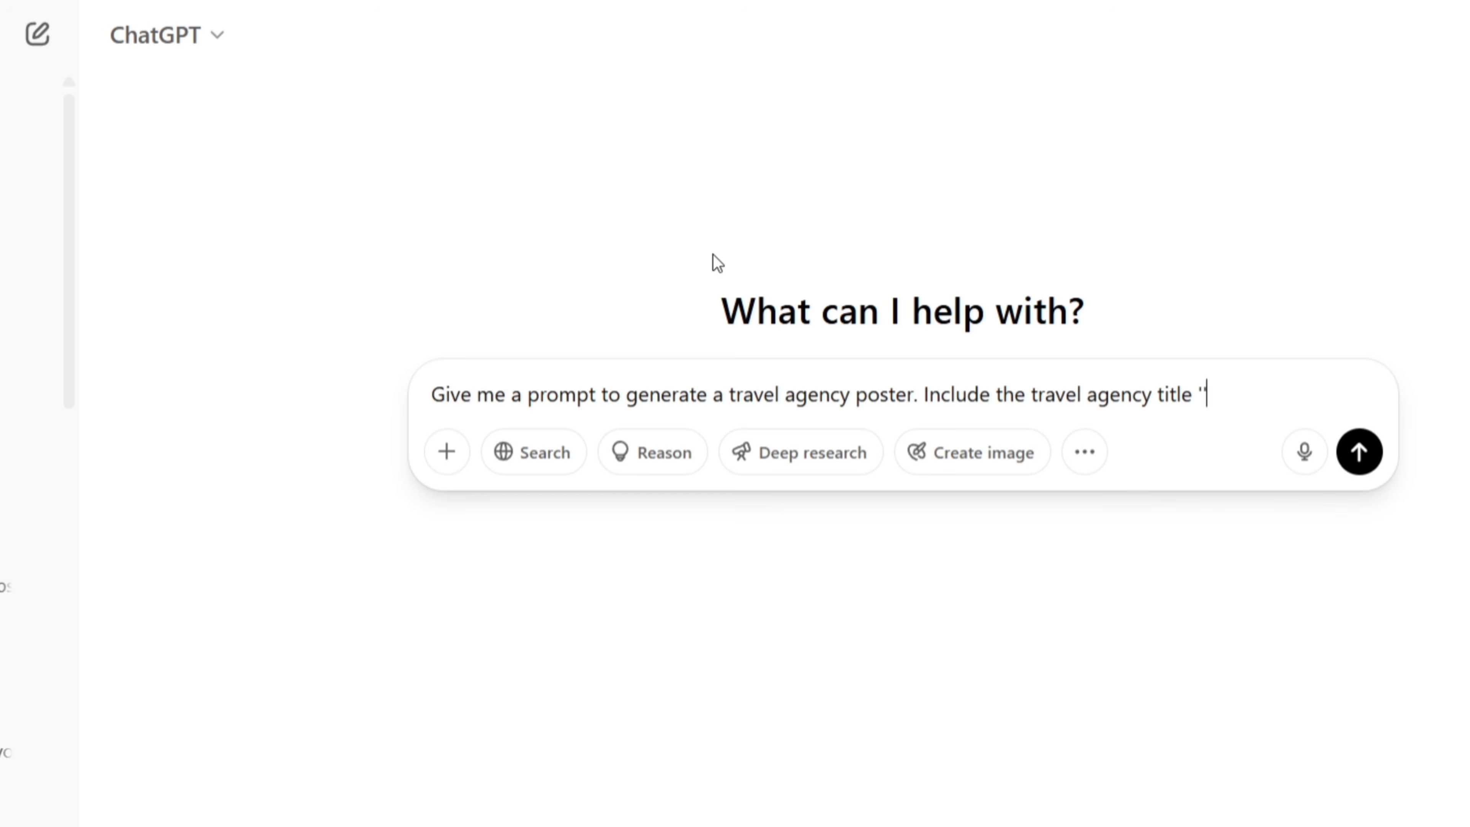
pyautogui.write("Surya Travel' and the text")
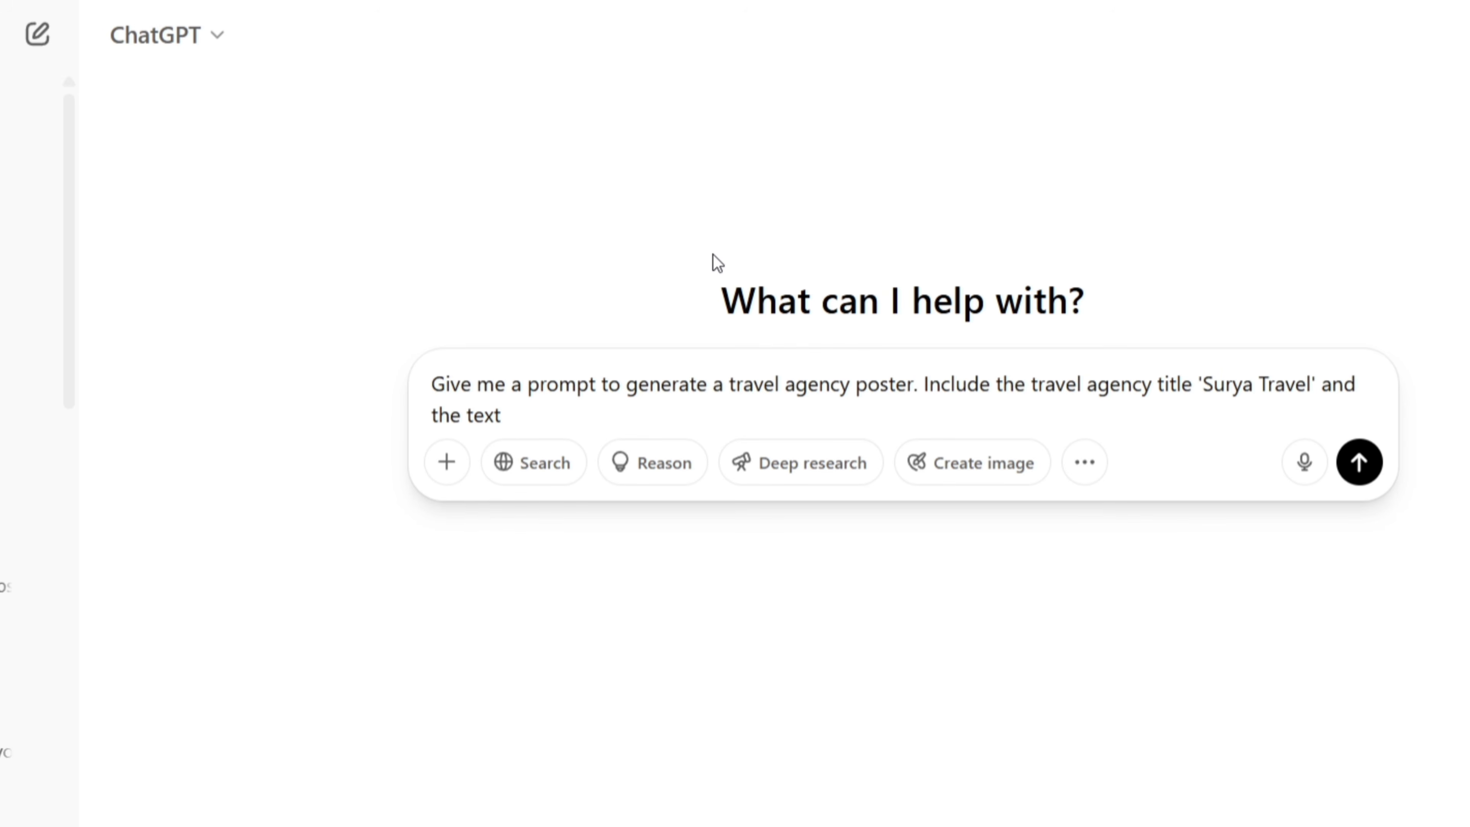
pyautogui.write(" 'Explore the World")
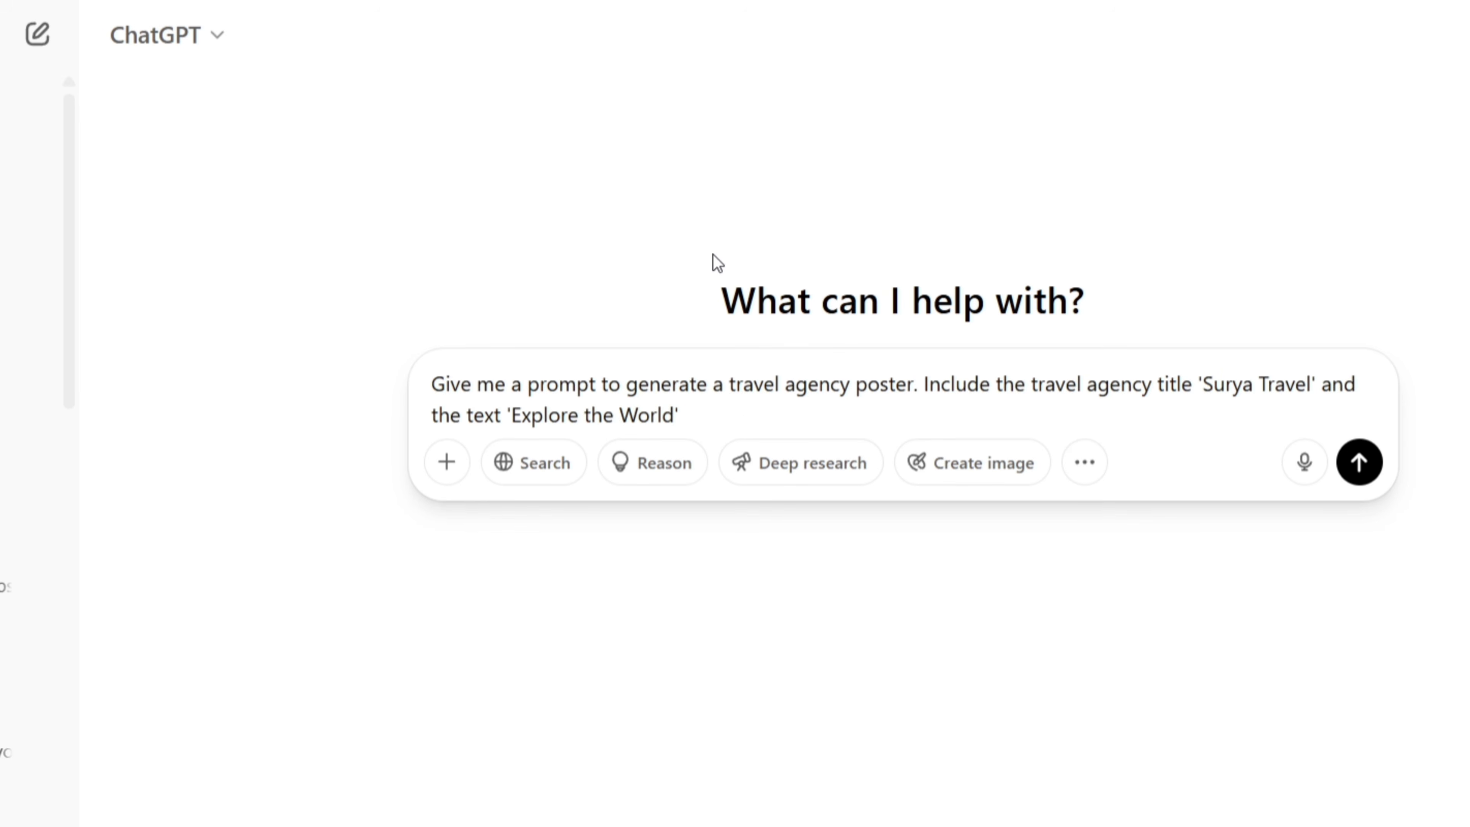
pyautogui.press('Right')
pyautogui.write('. Also, add an airplane and stu')
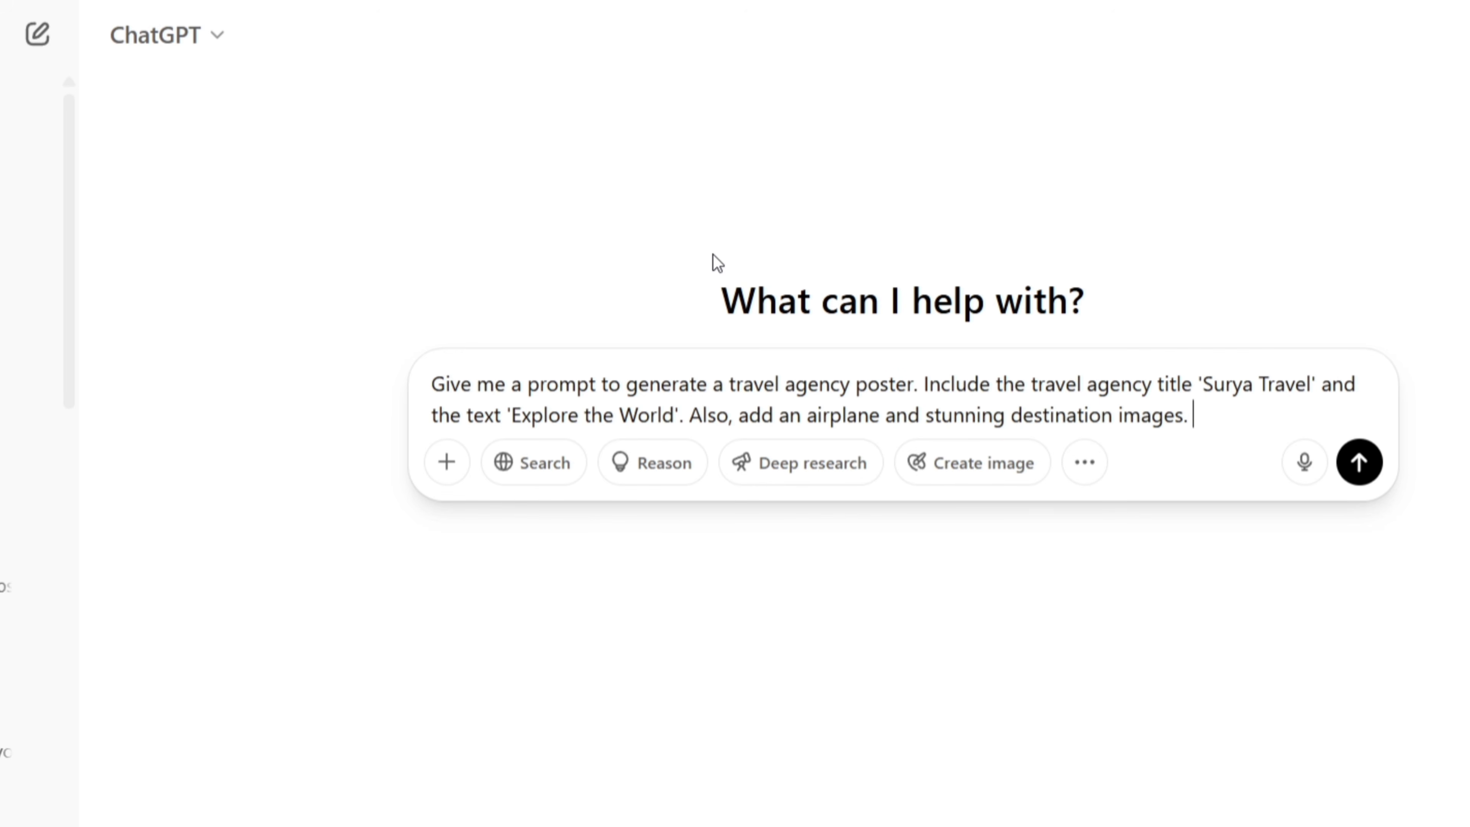
pyautogui.write('OFF')
pyautogui.press('Right')
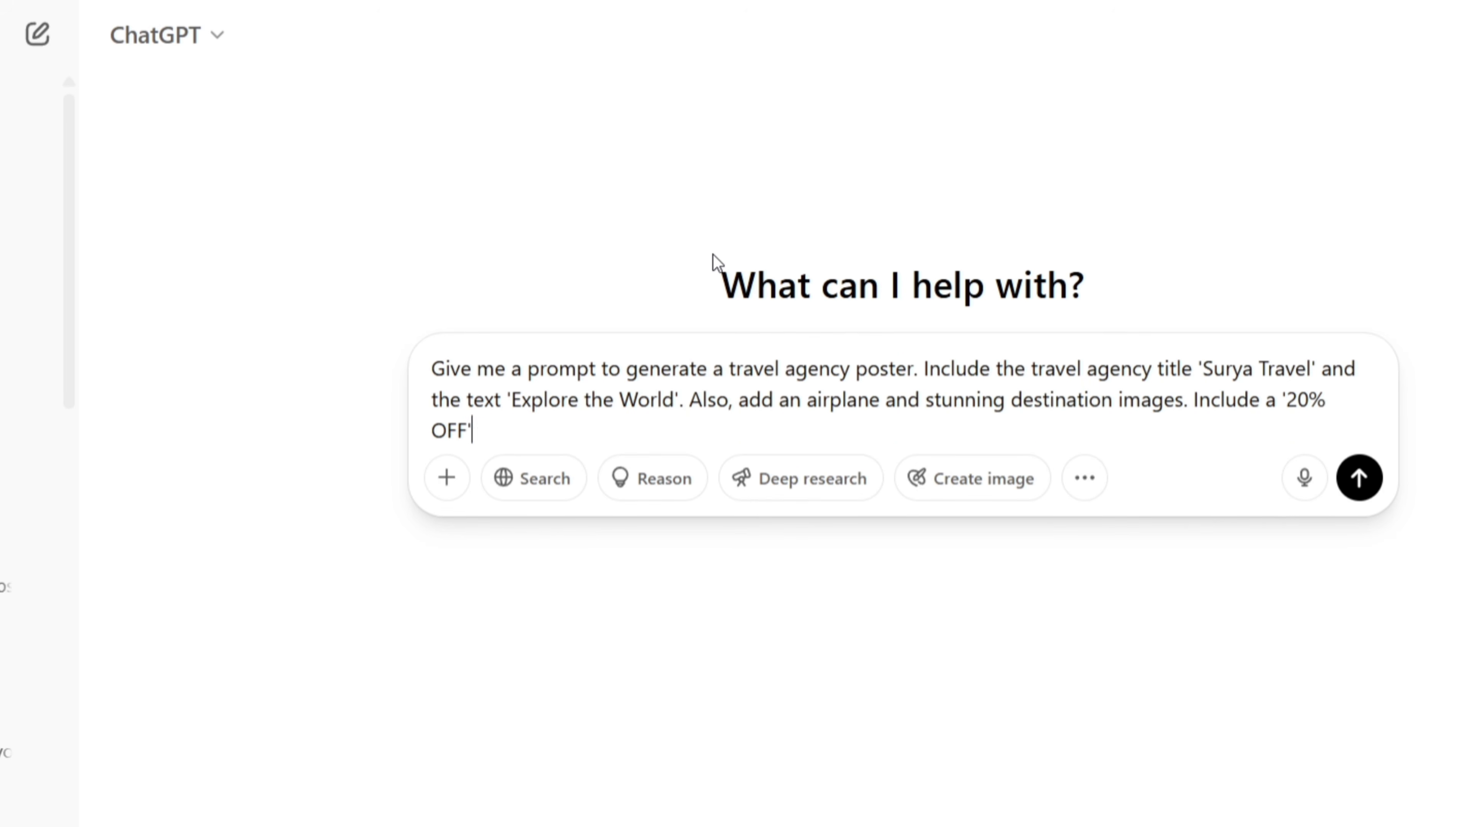
pyautogui.write('tag, as well as the website a')
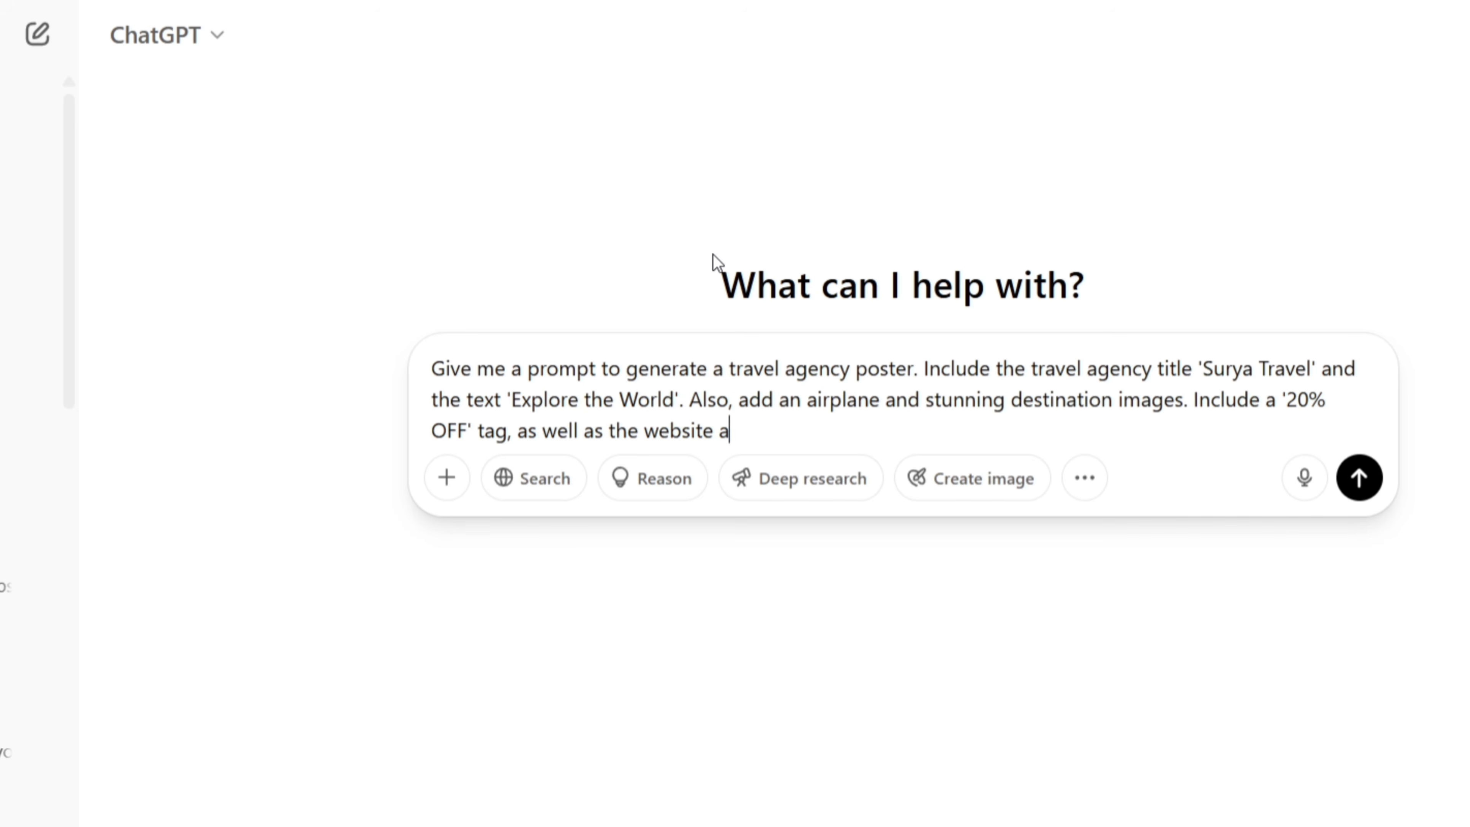
pyautogui.write('nd contact number.')
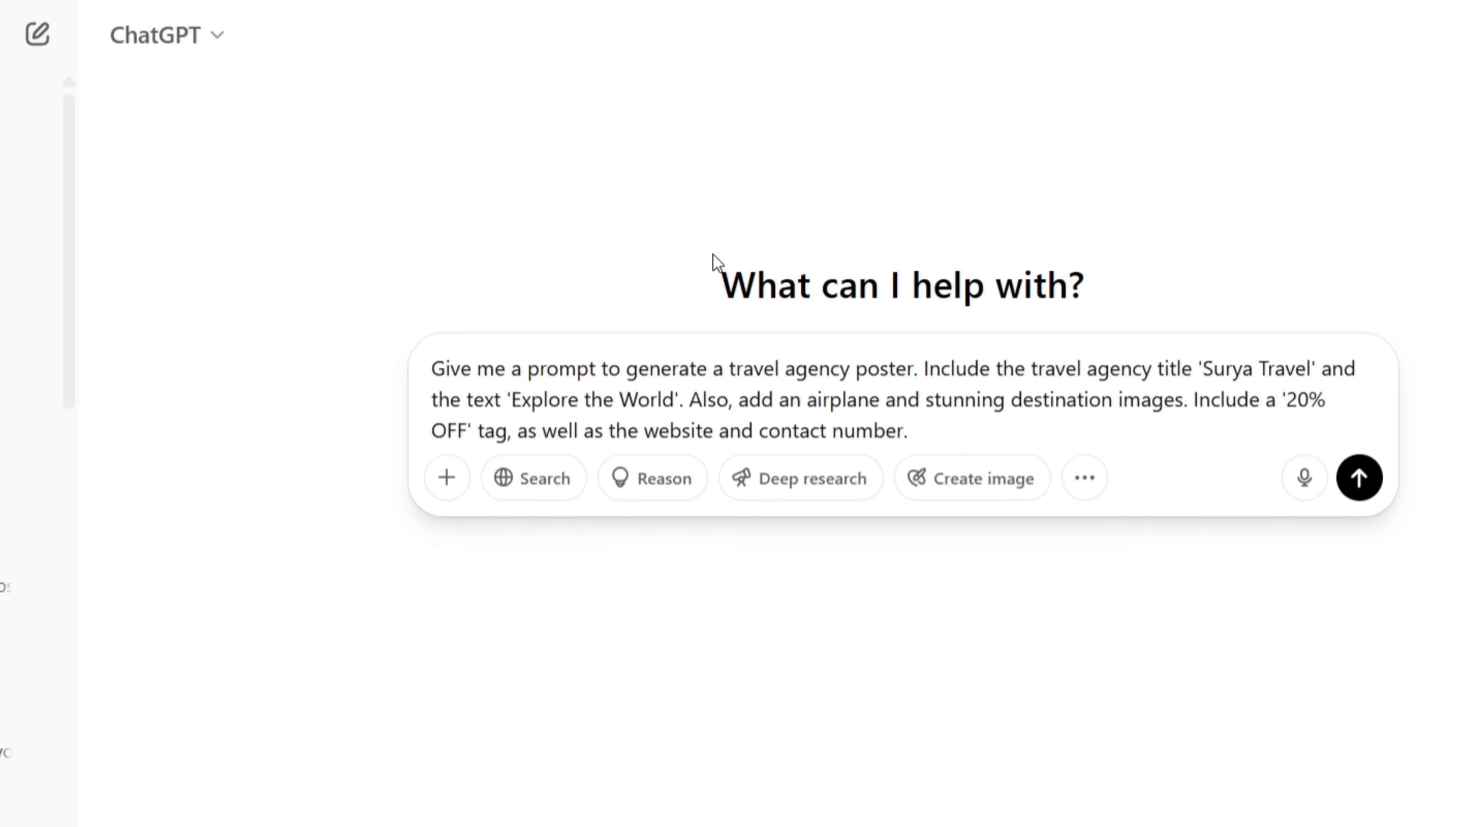
pyautogui.click(1358, 478)
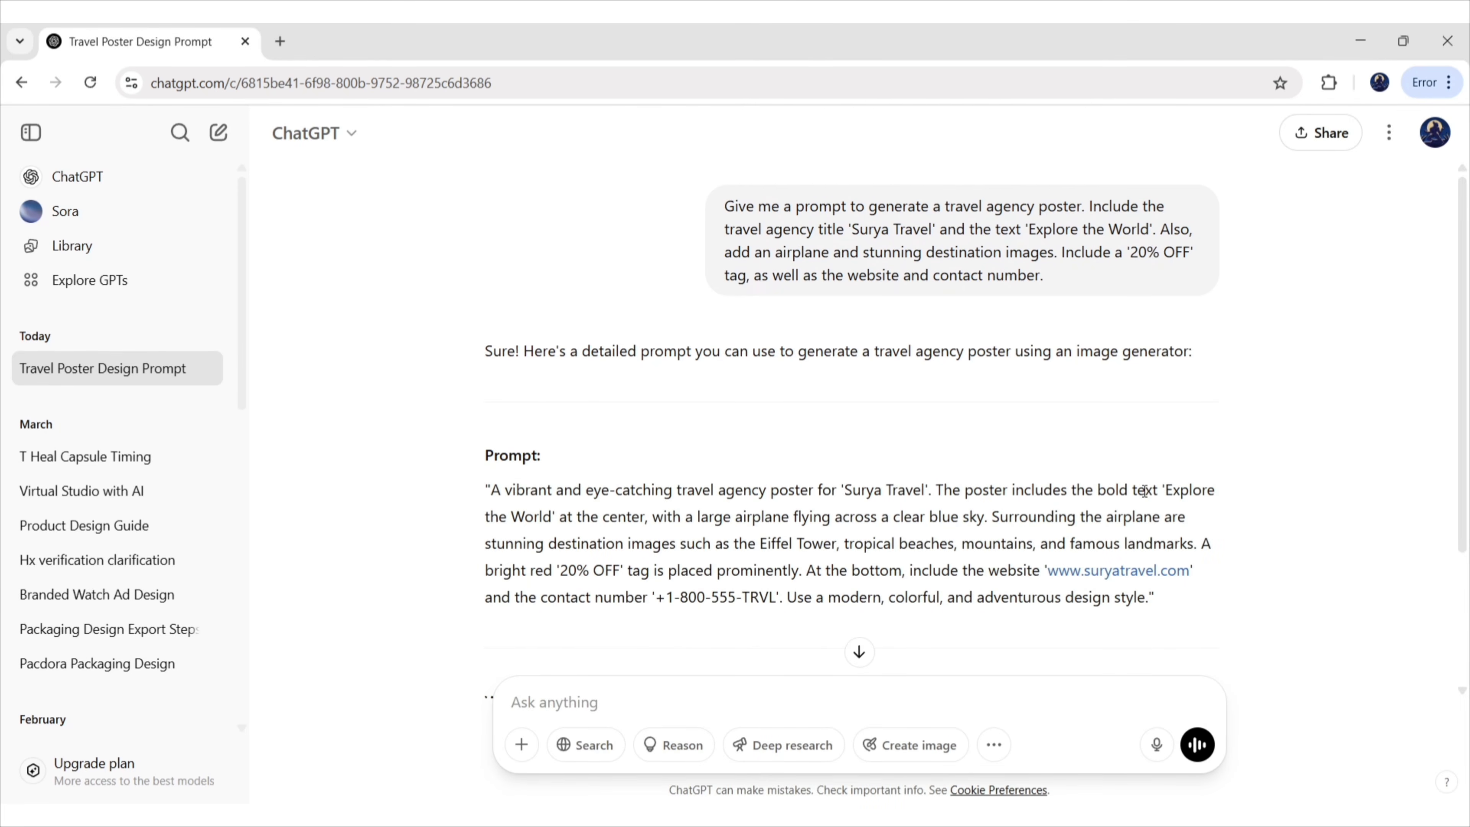
# Copy the returned Surya Travel poster prompt and open a new browser tab
pyautogui.scroll(-2, 1207, 478)
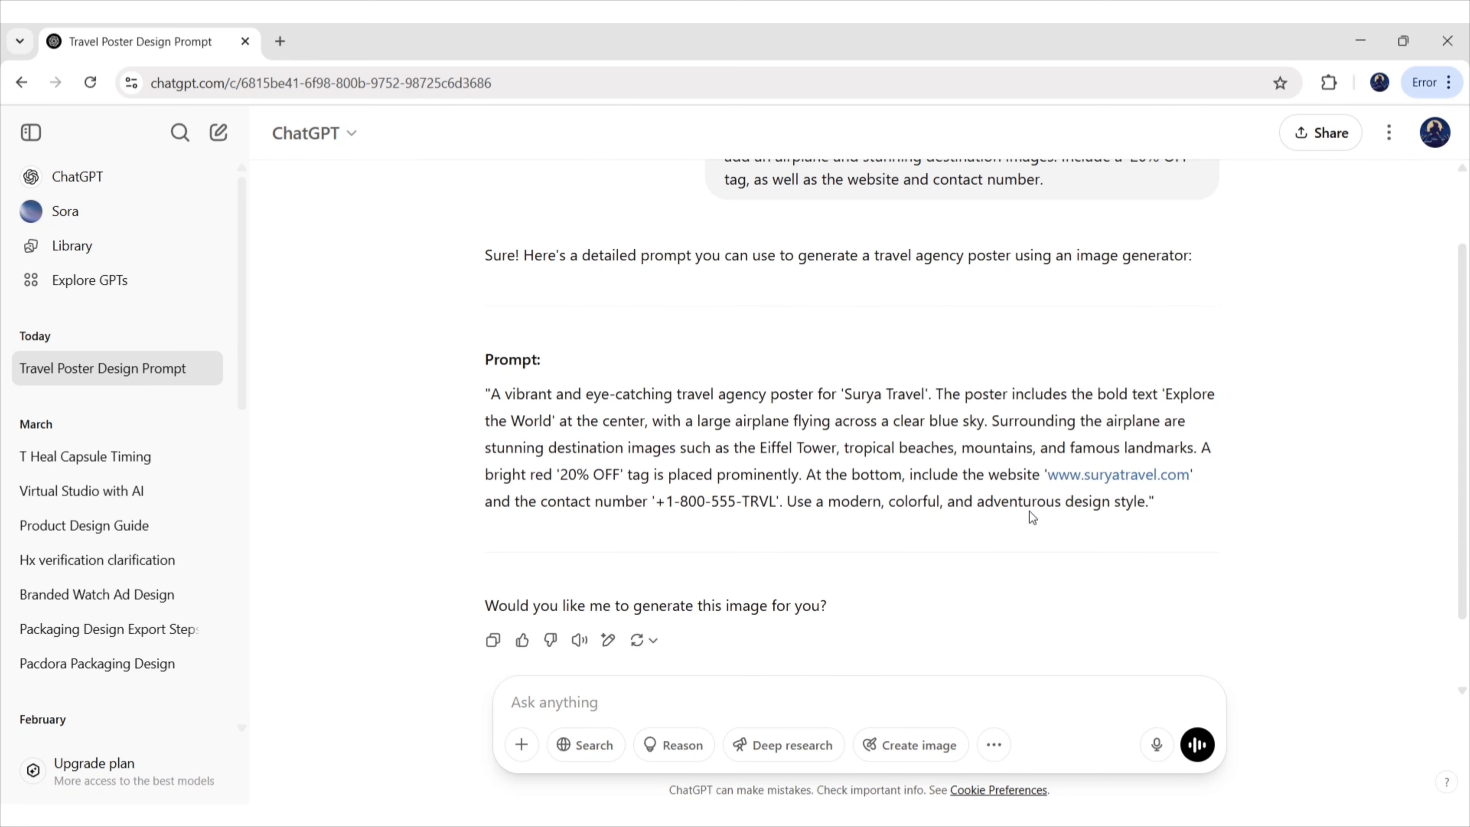
pyautogui.moveTo(485, 392); pyautogui.dragTo(1207, 510)
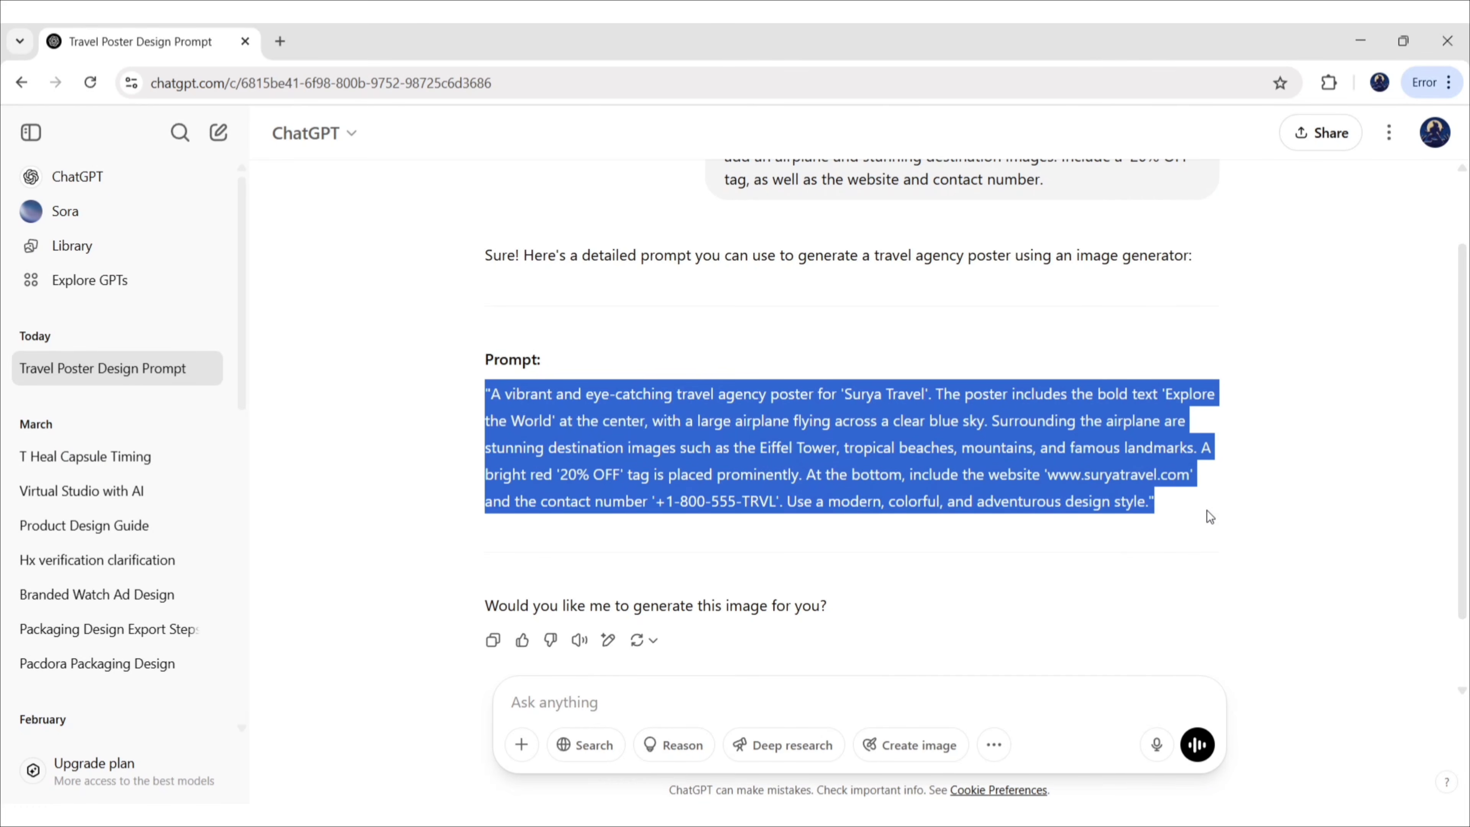
pyautogui.hotkey('ctrl', 'c')
pyautogui.hotkey('ctrl', 't')
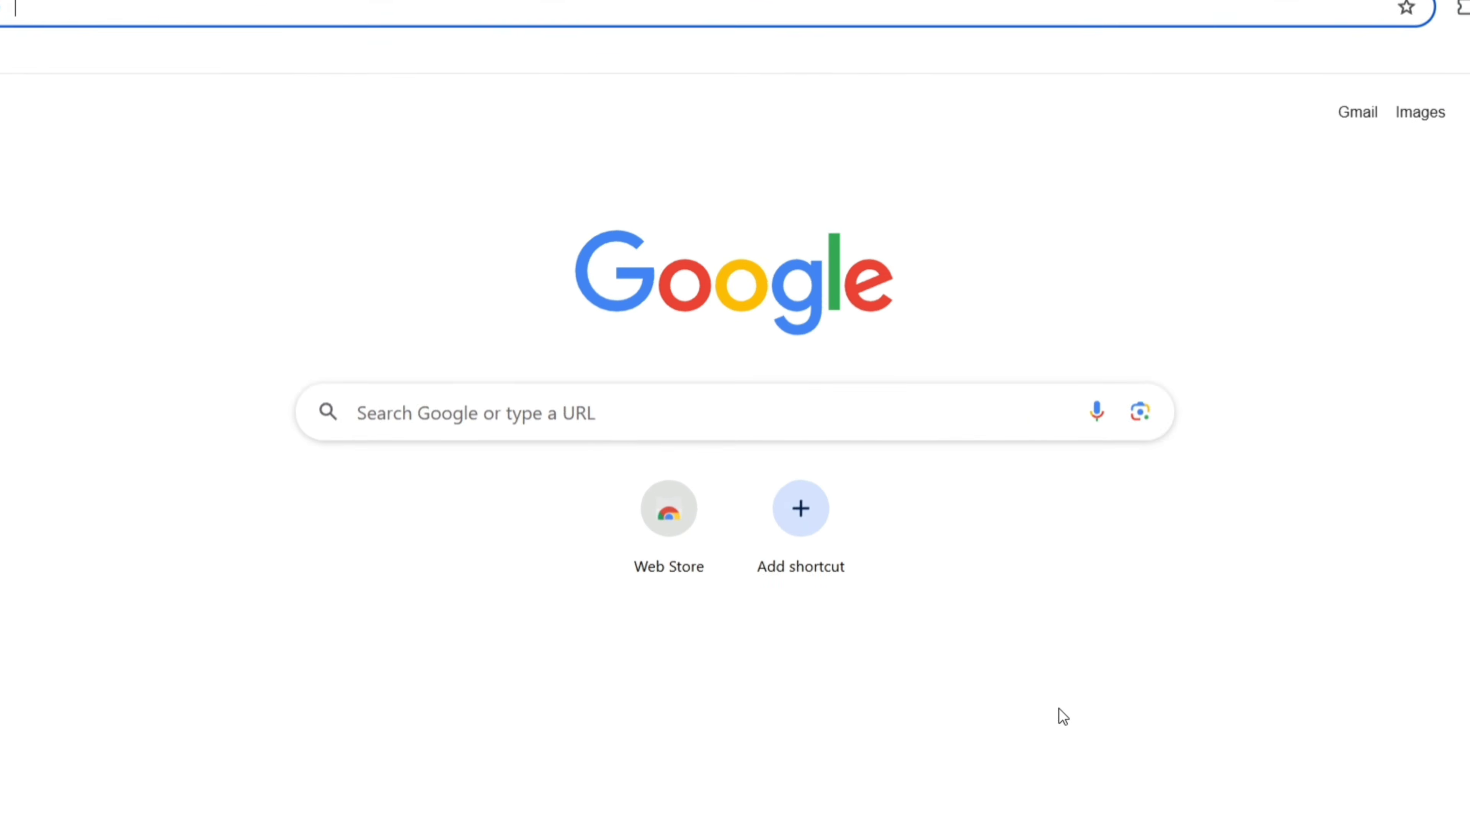
# Search Google for 'ideogram ai' and open the Ideogram result
pyautogui.click(984, 412)
pyautogui.write('ideogram ai')
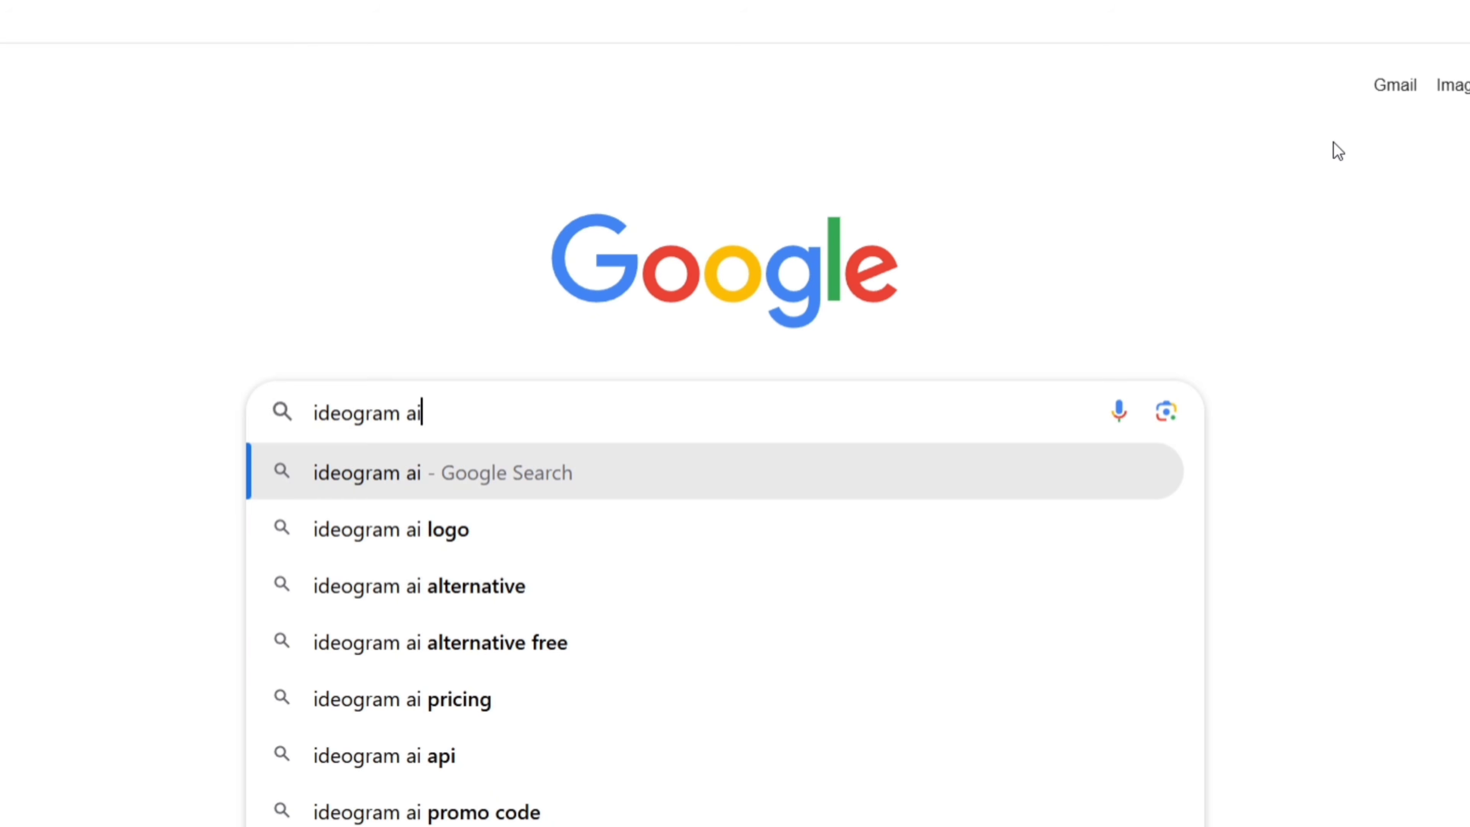
pyautogui.click(798, 483)
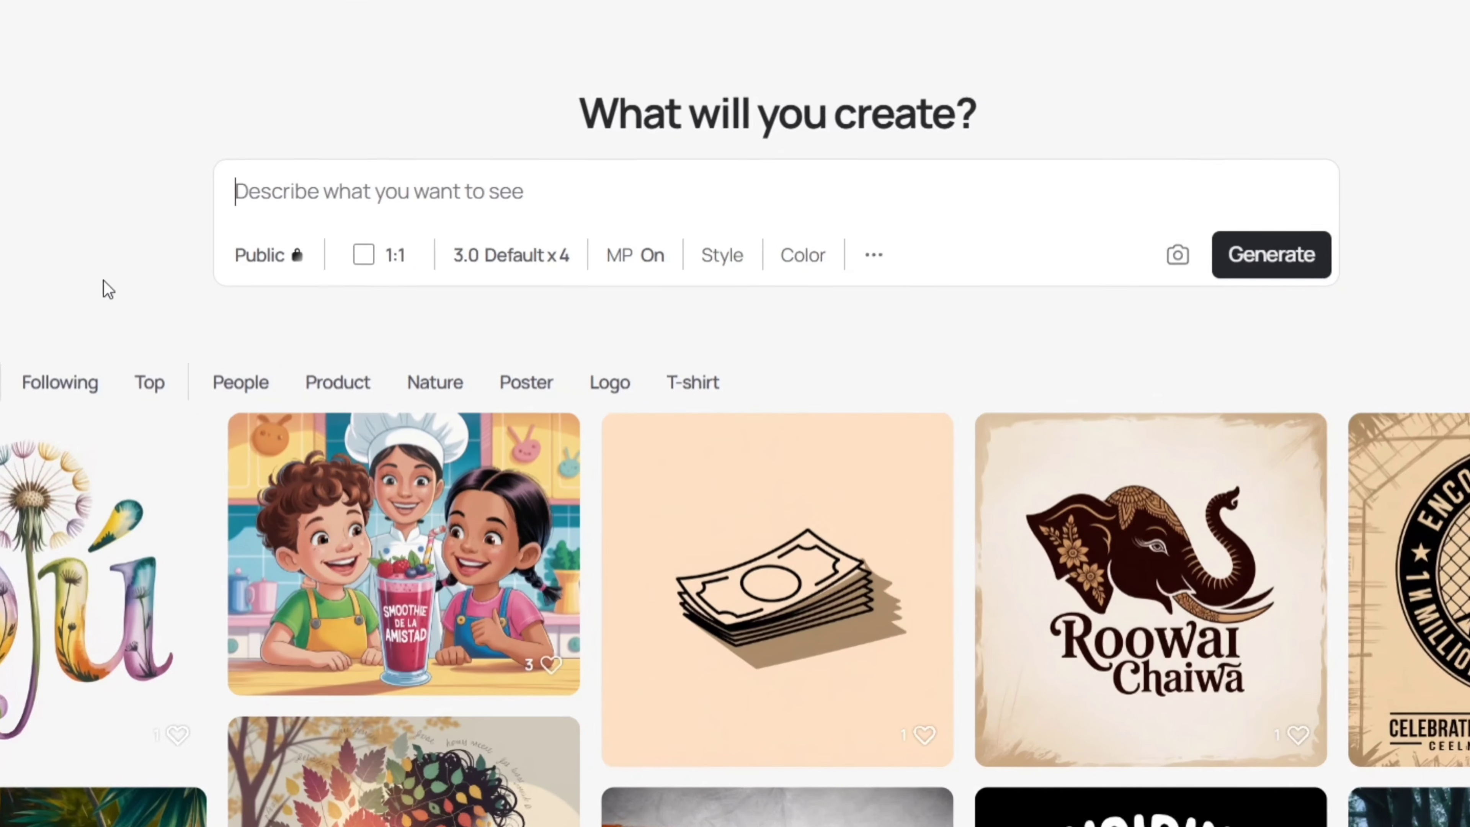
# Set the Ideogram aspect ratio to 16:9 landscape
pyautogui.click(466, 299)
pyautogui.click(921, 580)
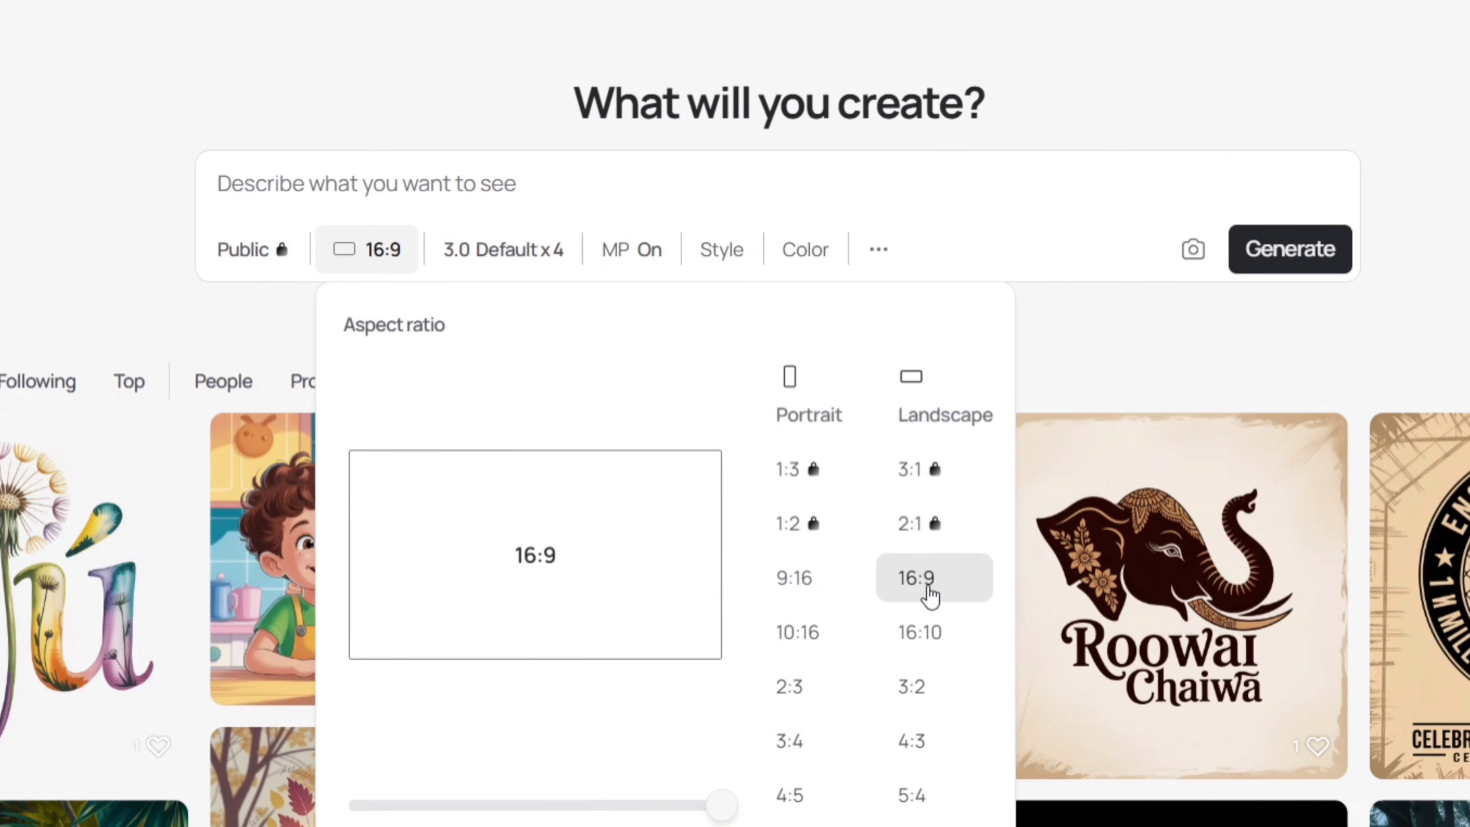
pyautogui.click(1090, 355)
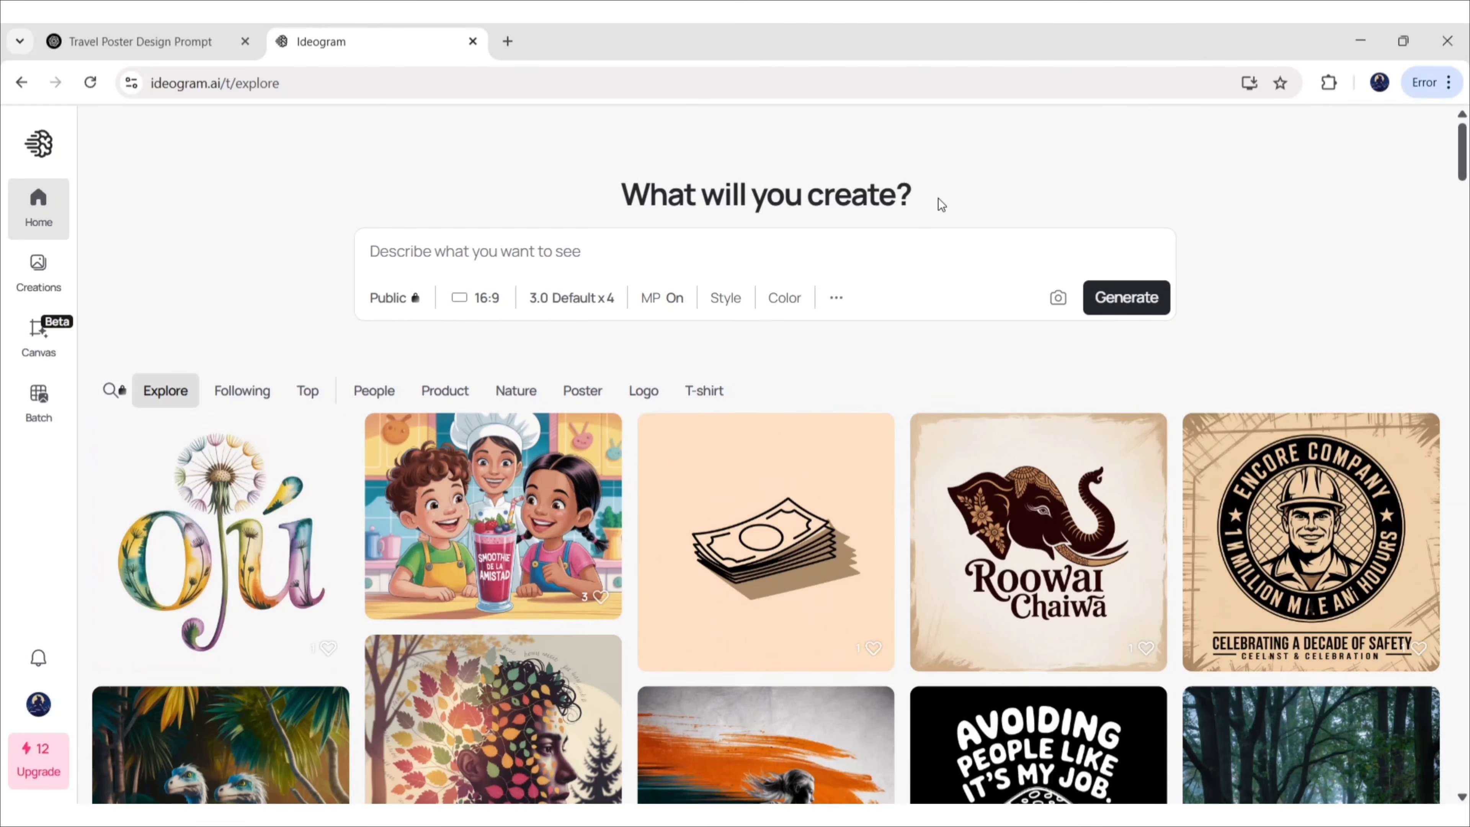
# Paste the poster prompt, replace the placeholder phone number with a real one, and generate
pyautogui.hotkey('ctrl', 'v')
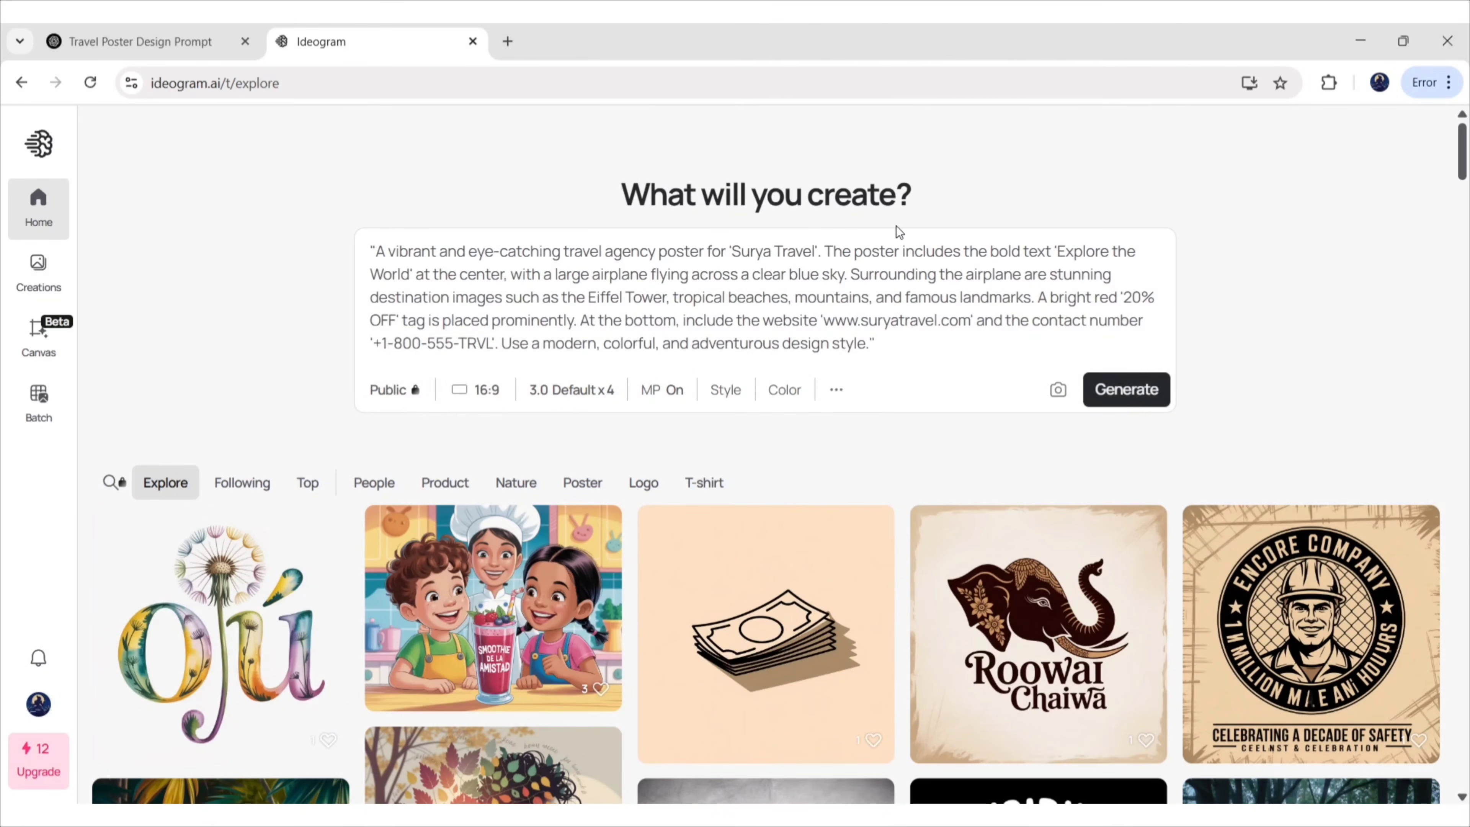
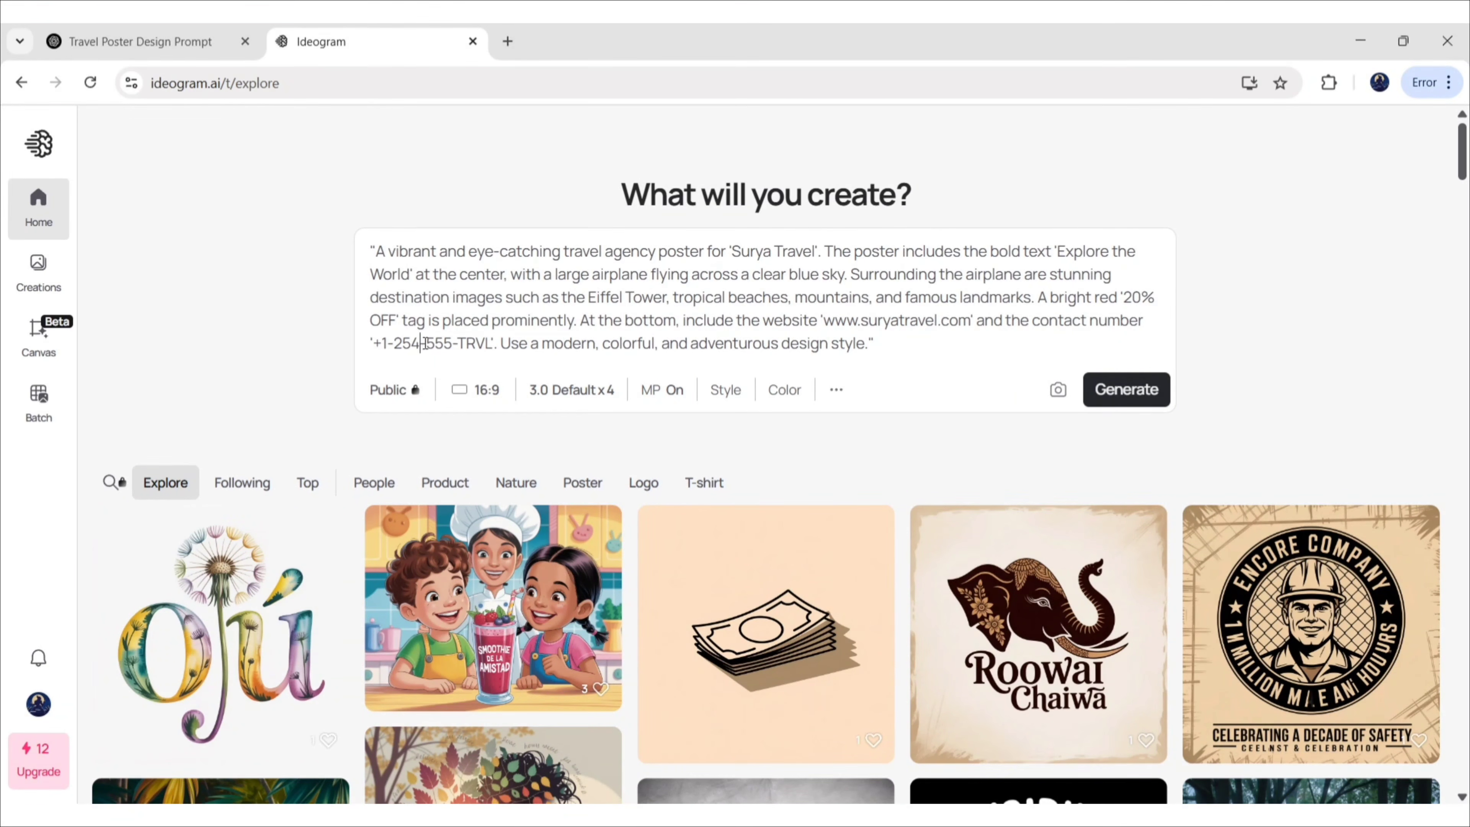
pyautogui.moveTo(456, 344); pyautogui.dragTo(488, 343)
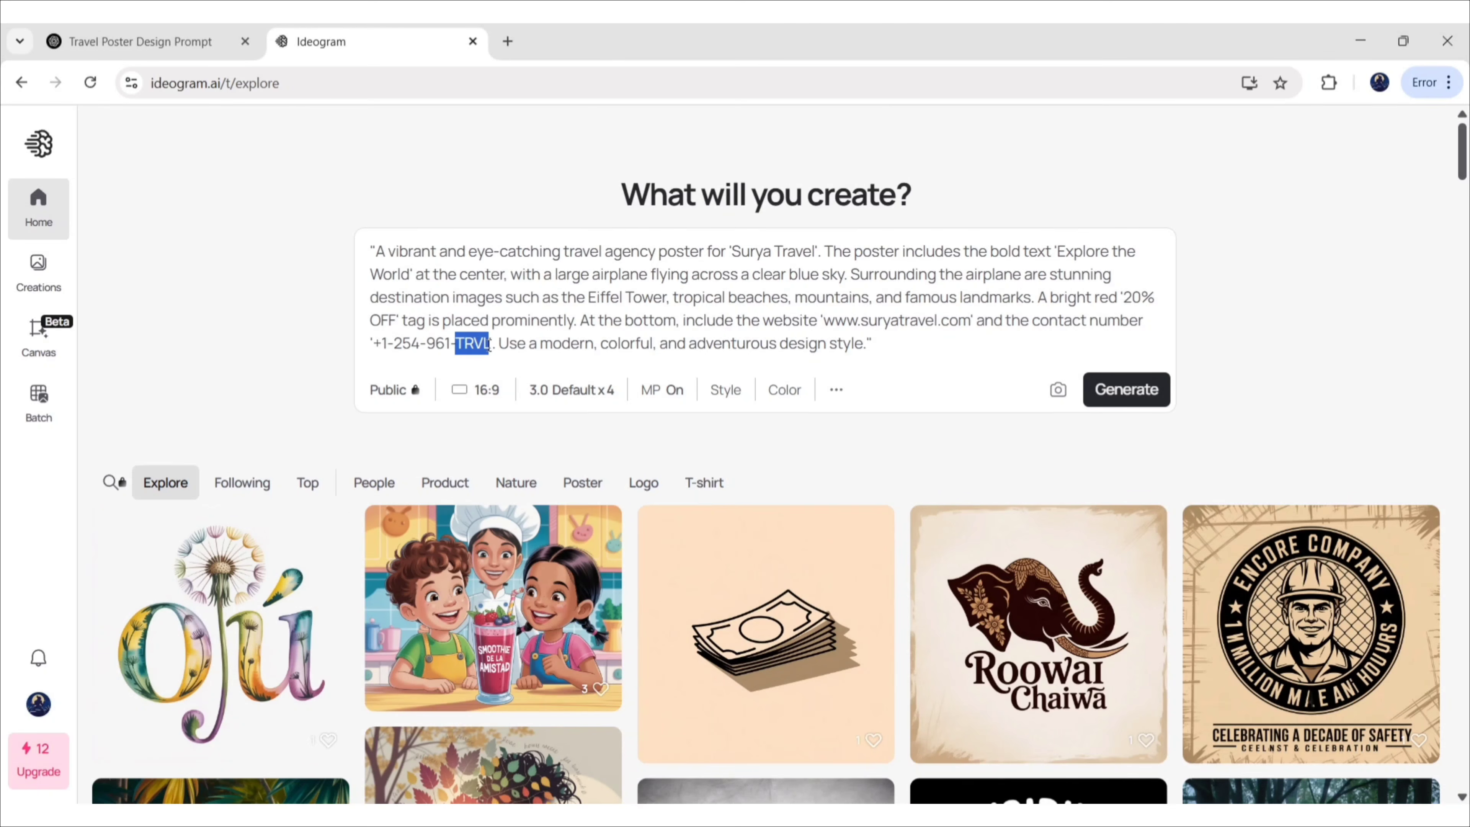
pyautogui.click(1122, 391)
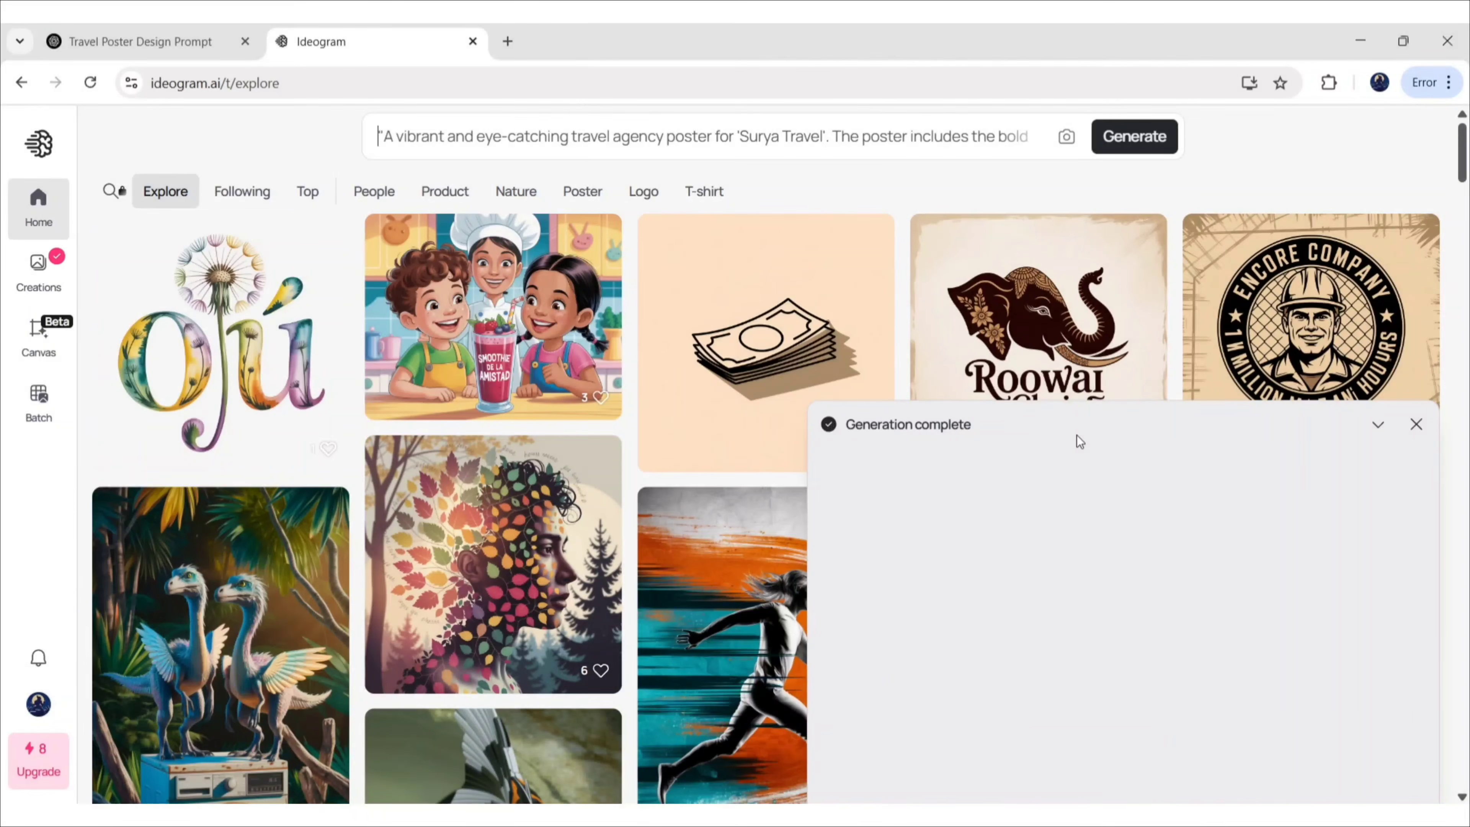
# Browse the four generated Surya Travel posters one by one
pyautogui.click(22, 287)
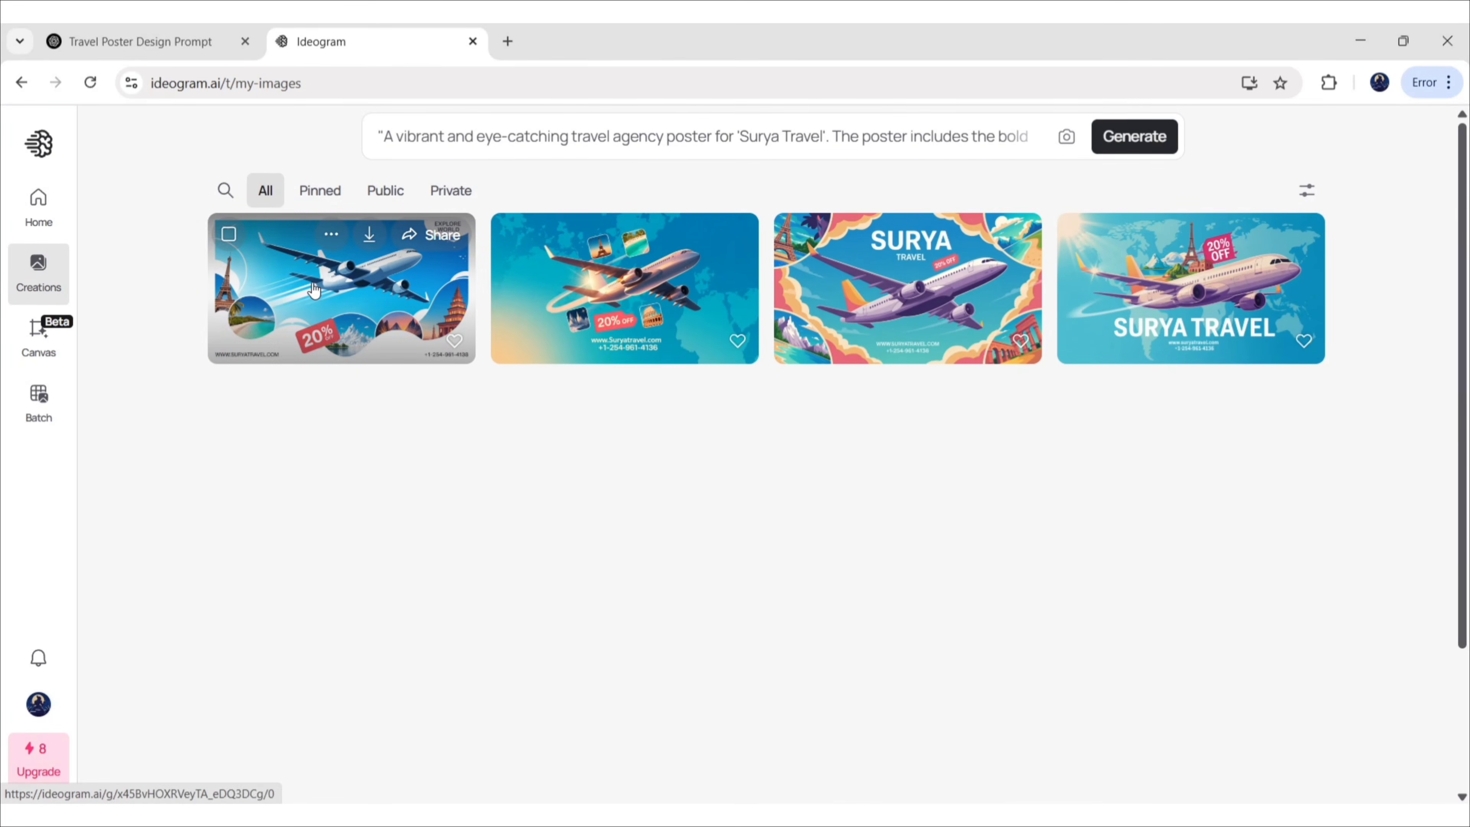
pyautogui.click(347, 325)
pyautogui.click(1215, 513)
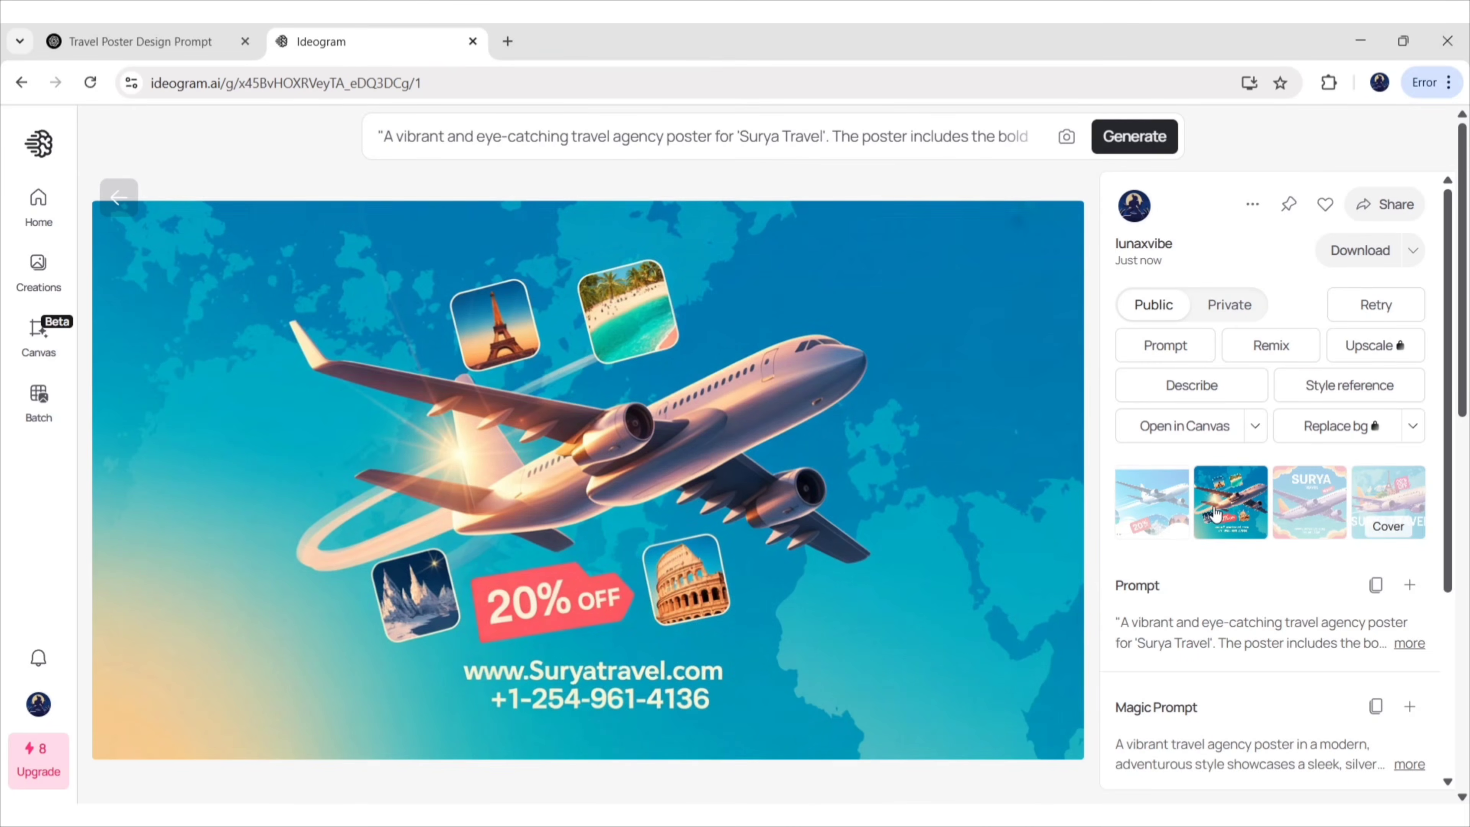
pyautogui.click(1303, 505)
pyautogui.click(1374, 499)
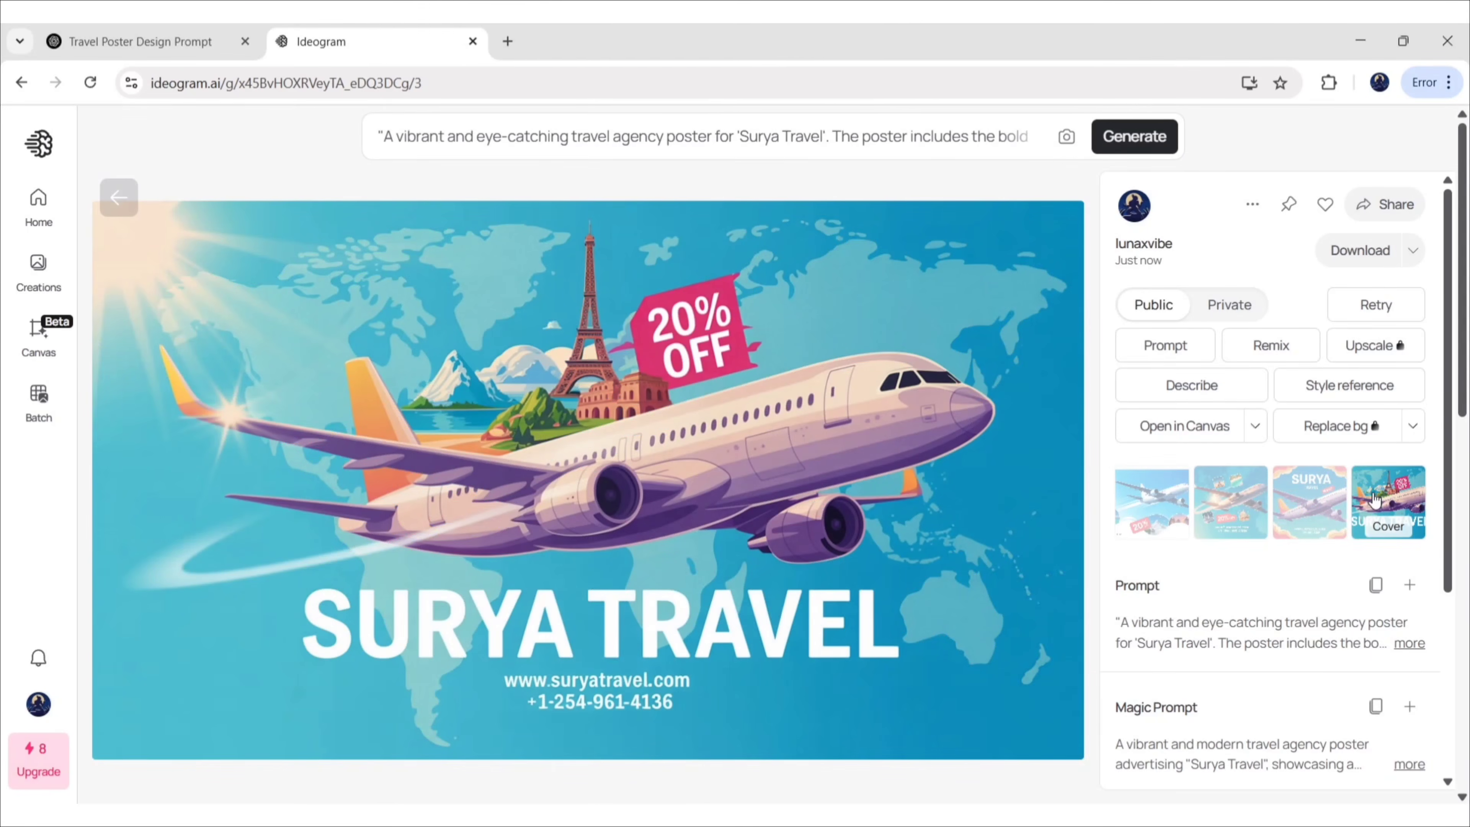
# Expand and copy the fourth poster's full Magic Prompt, then expand the prompt box for editing
pyautogui.scroll(-3, 1447, 490)
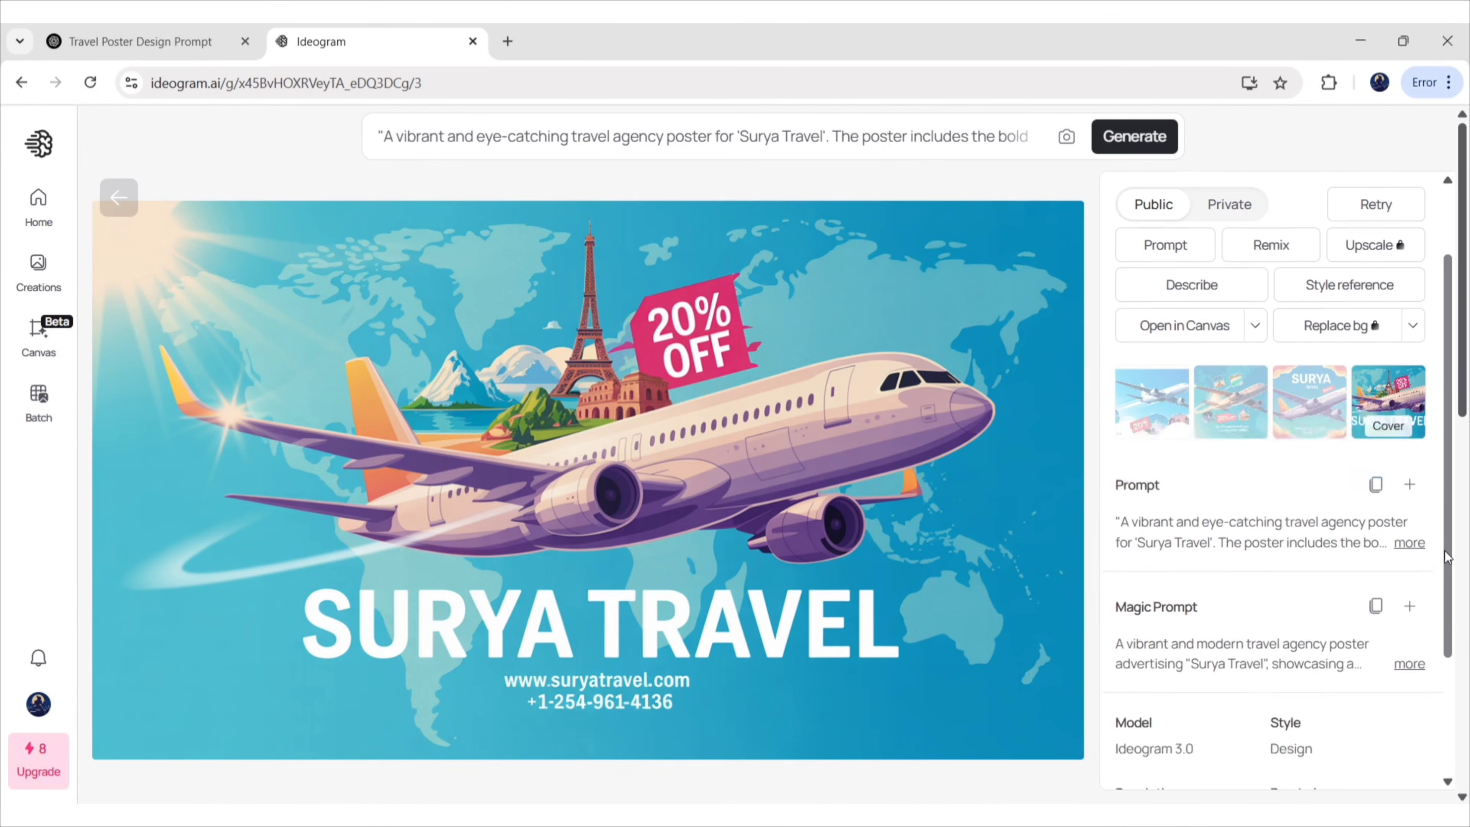
pyautogui.click(1409, 594)
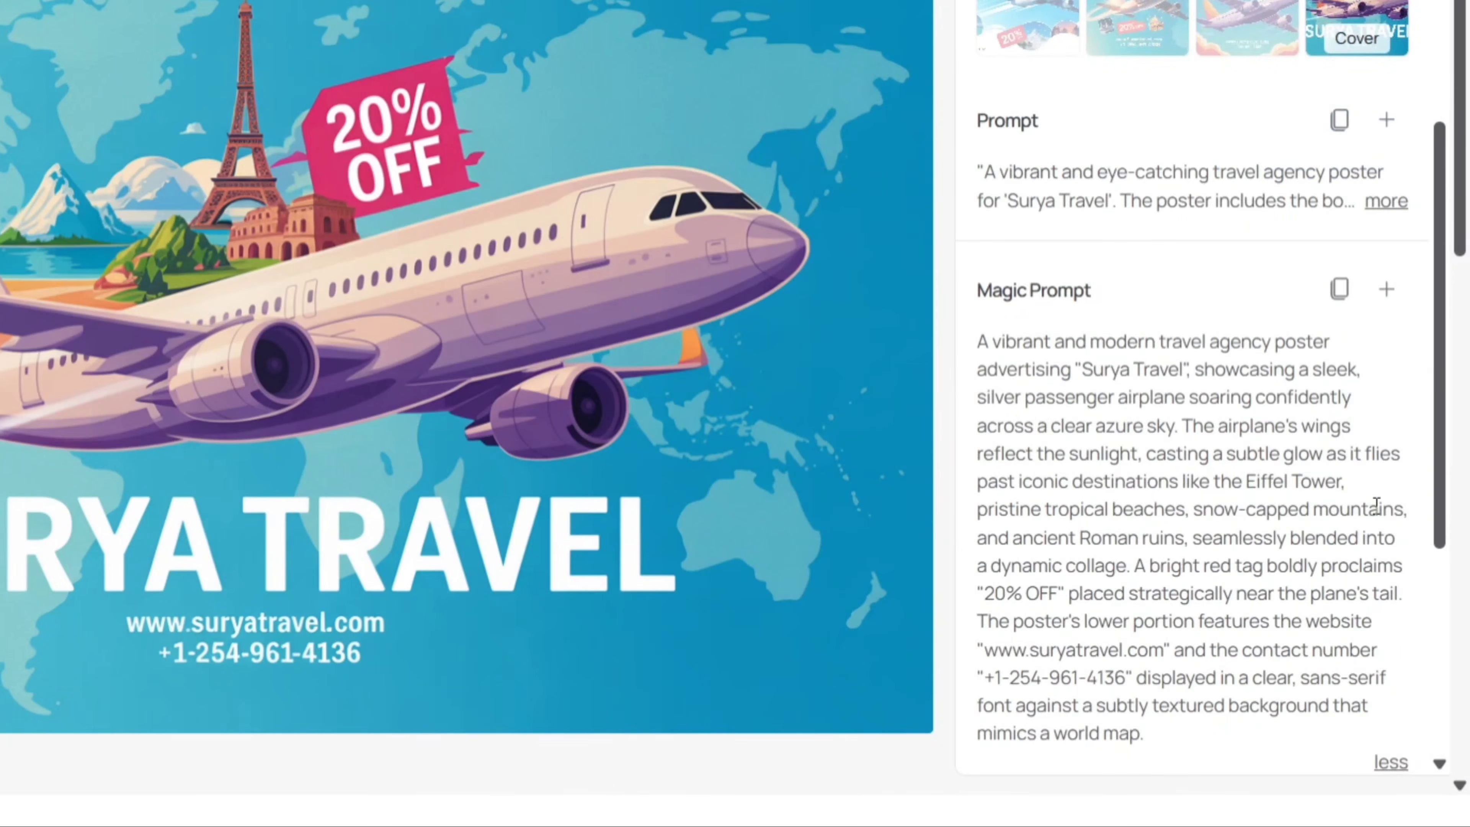
pyautogui.click(1340, 291)
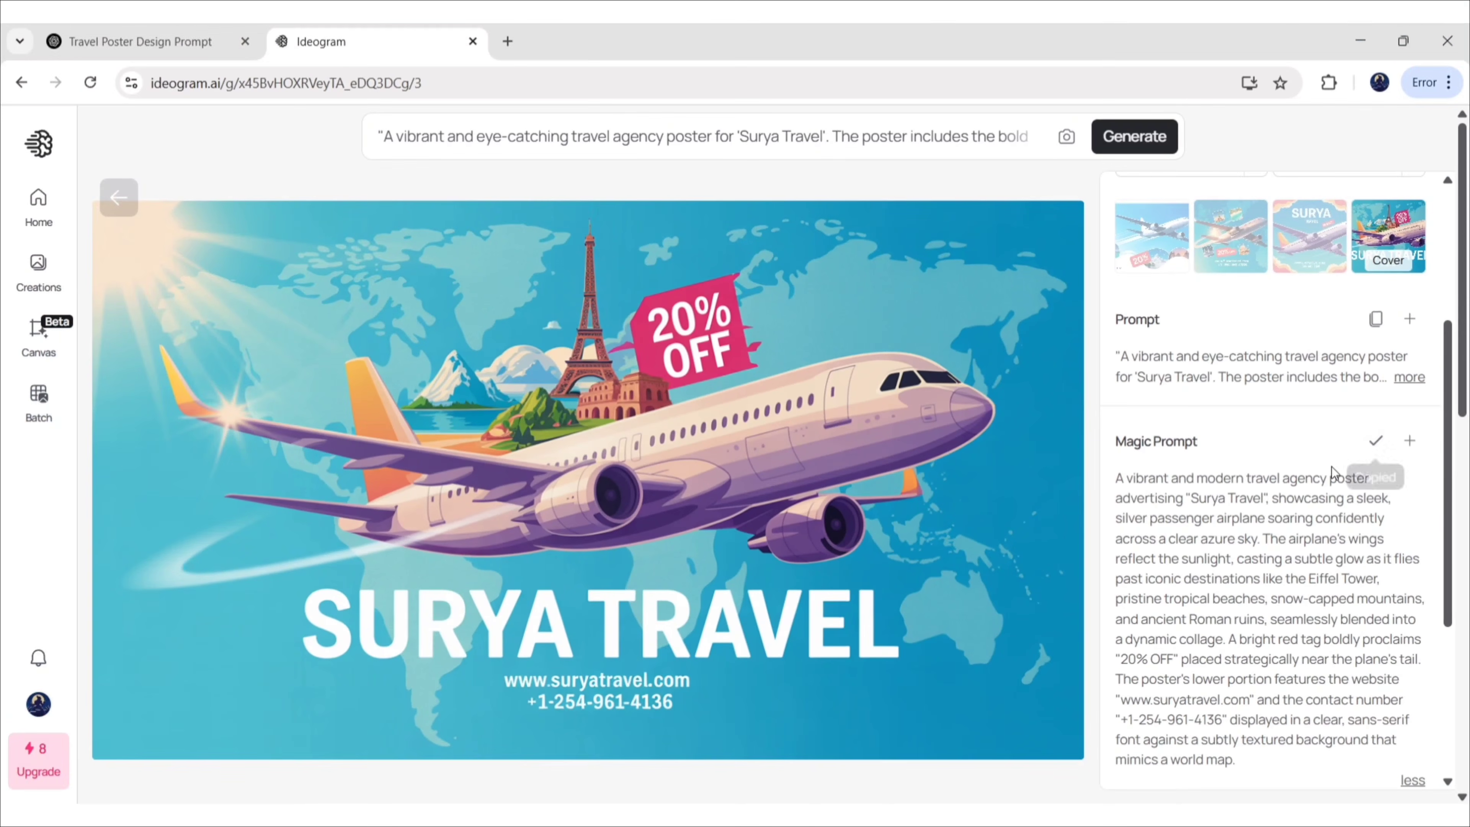
pyautogui.click(1010, 133)
# Replace the prompt with the copied Magic Prompt and generate new posters
pyautogui.hotkey('ctrl', 'a')
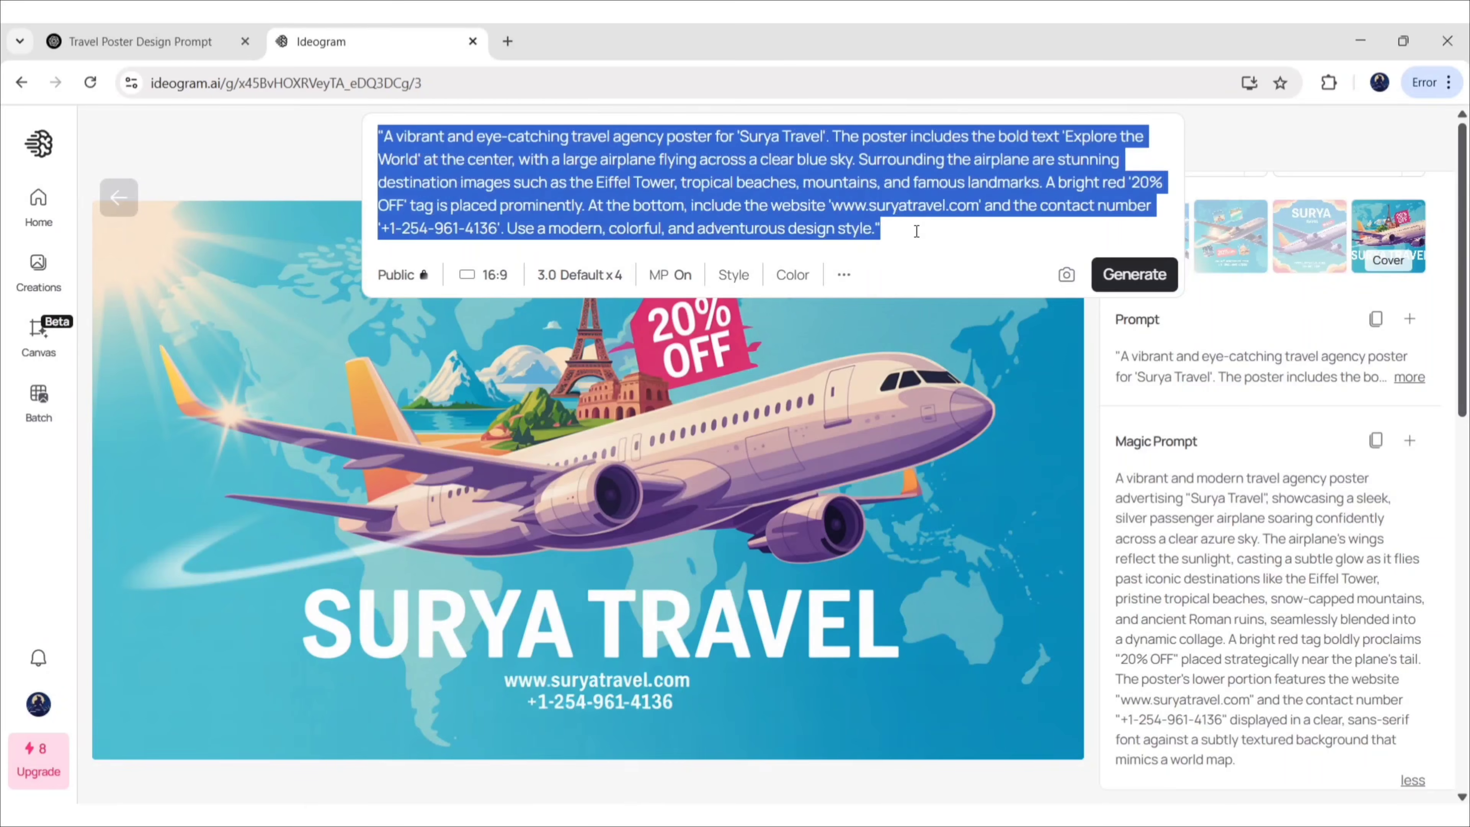
pyautogui.hotkey('ctrl', 'v')
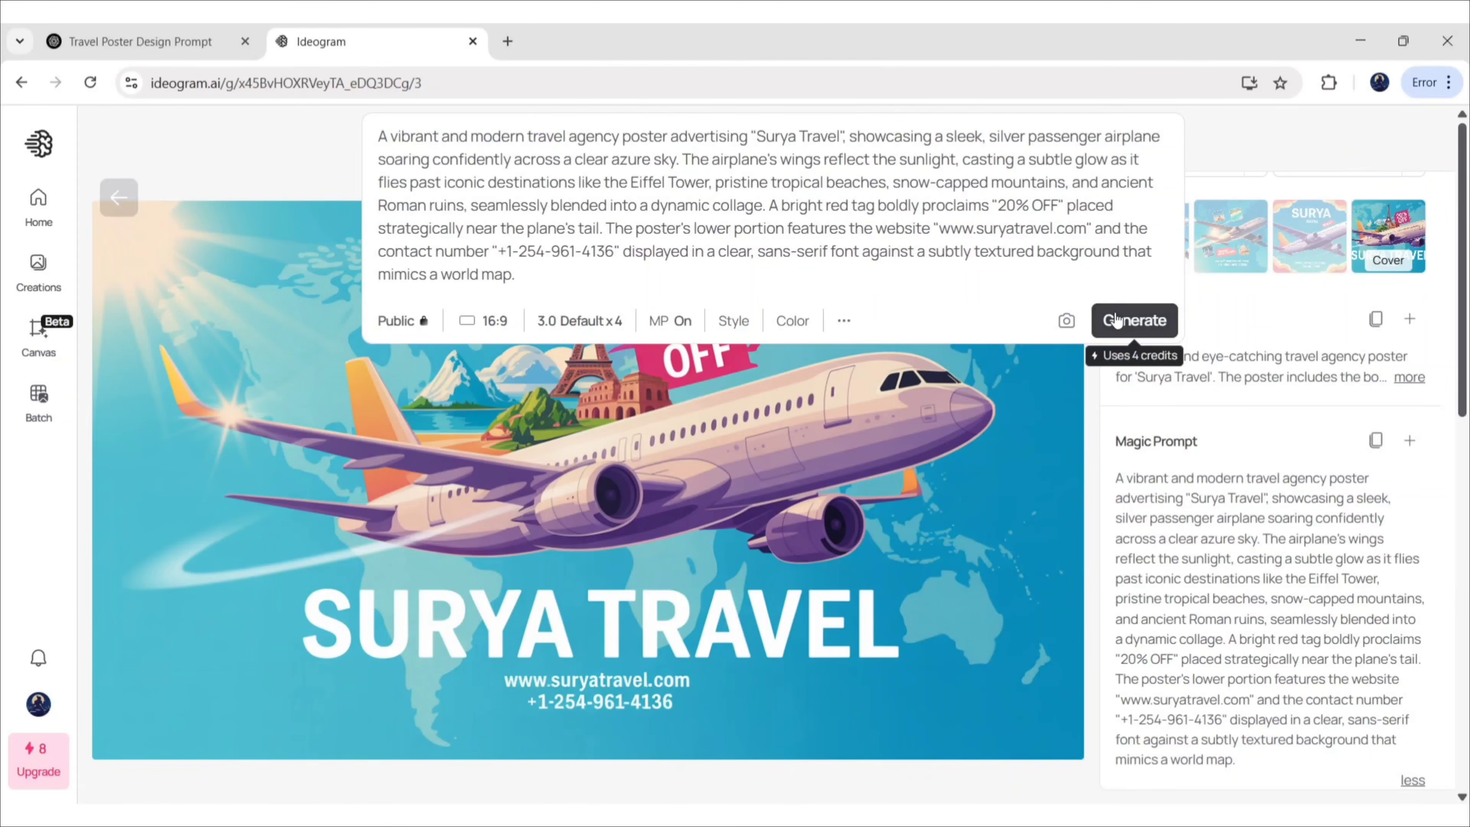
pyautogui.click(1120, 319)
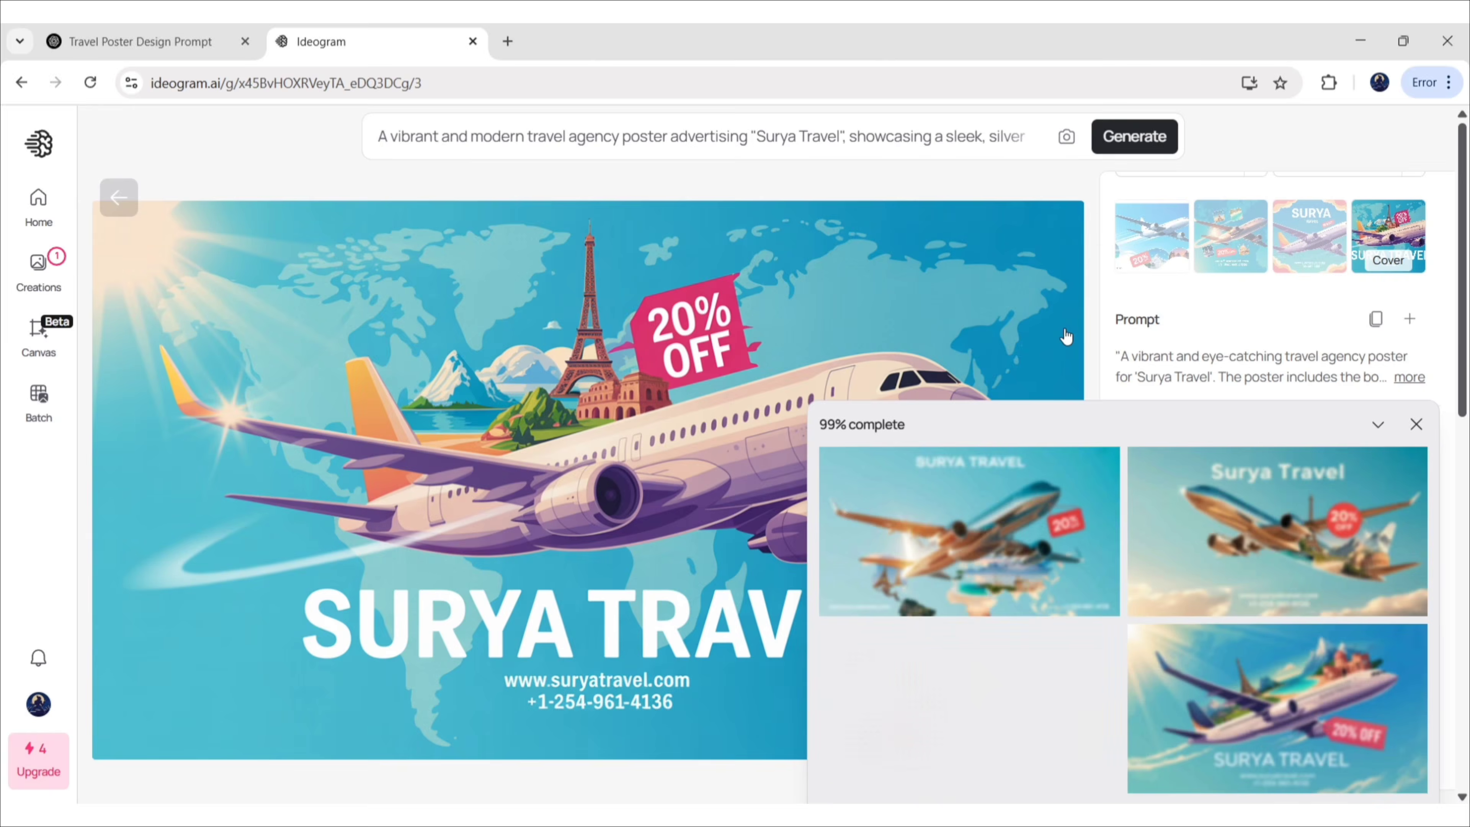
# Compare the four results and download the second, Surya Travel version with the red 20% OFF circle
pyautogui.click(984, 557)
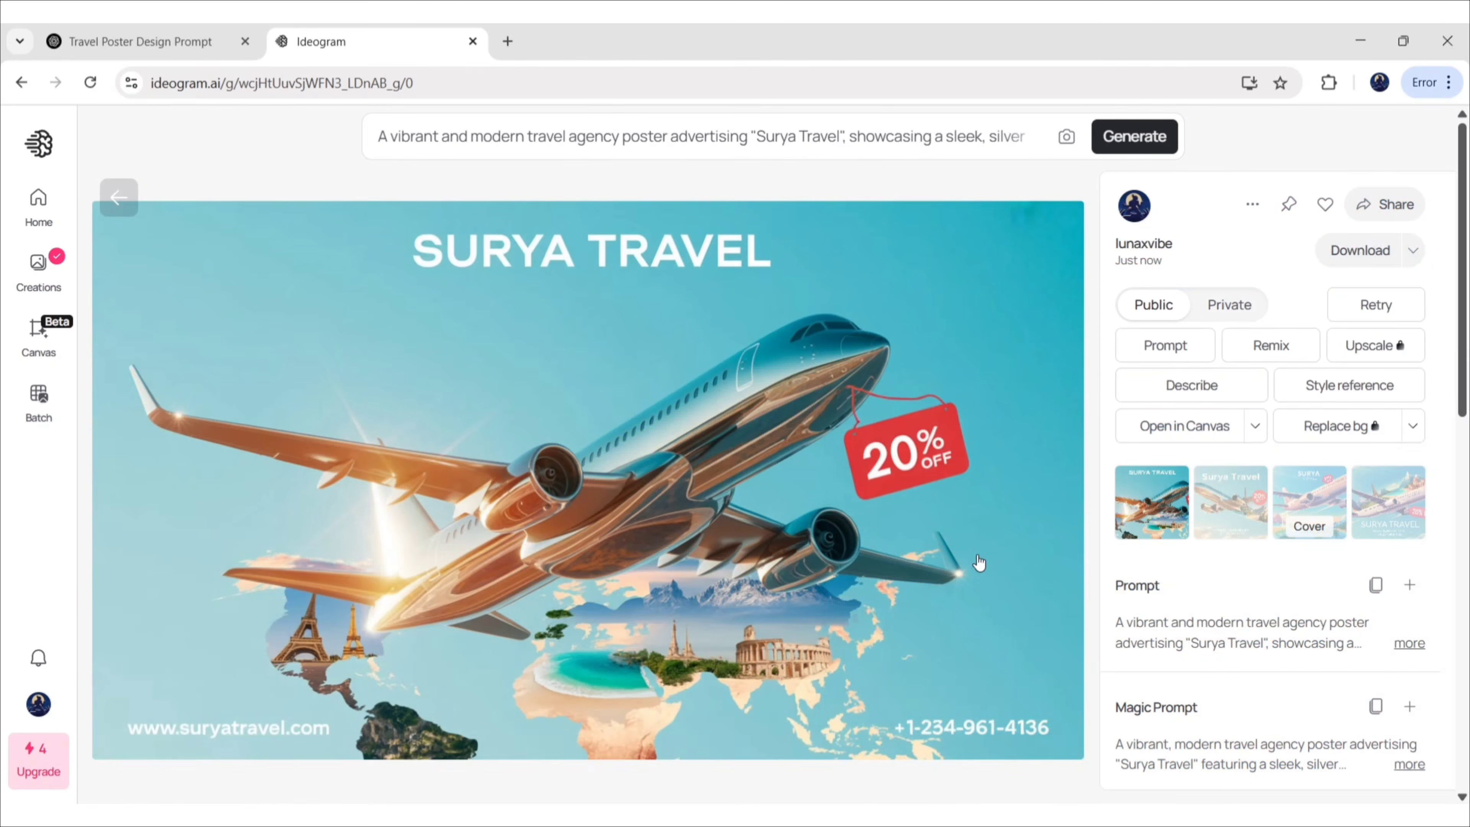
pyautogui.click(1221, 504)
pyautogui.click(1315, 504)
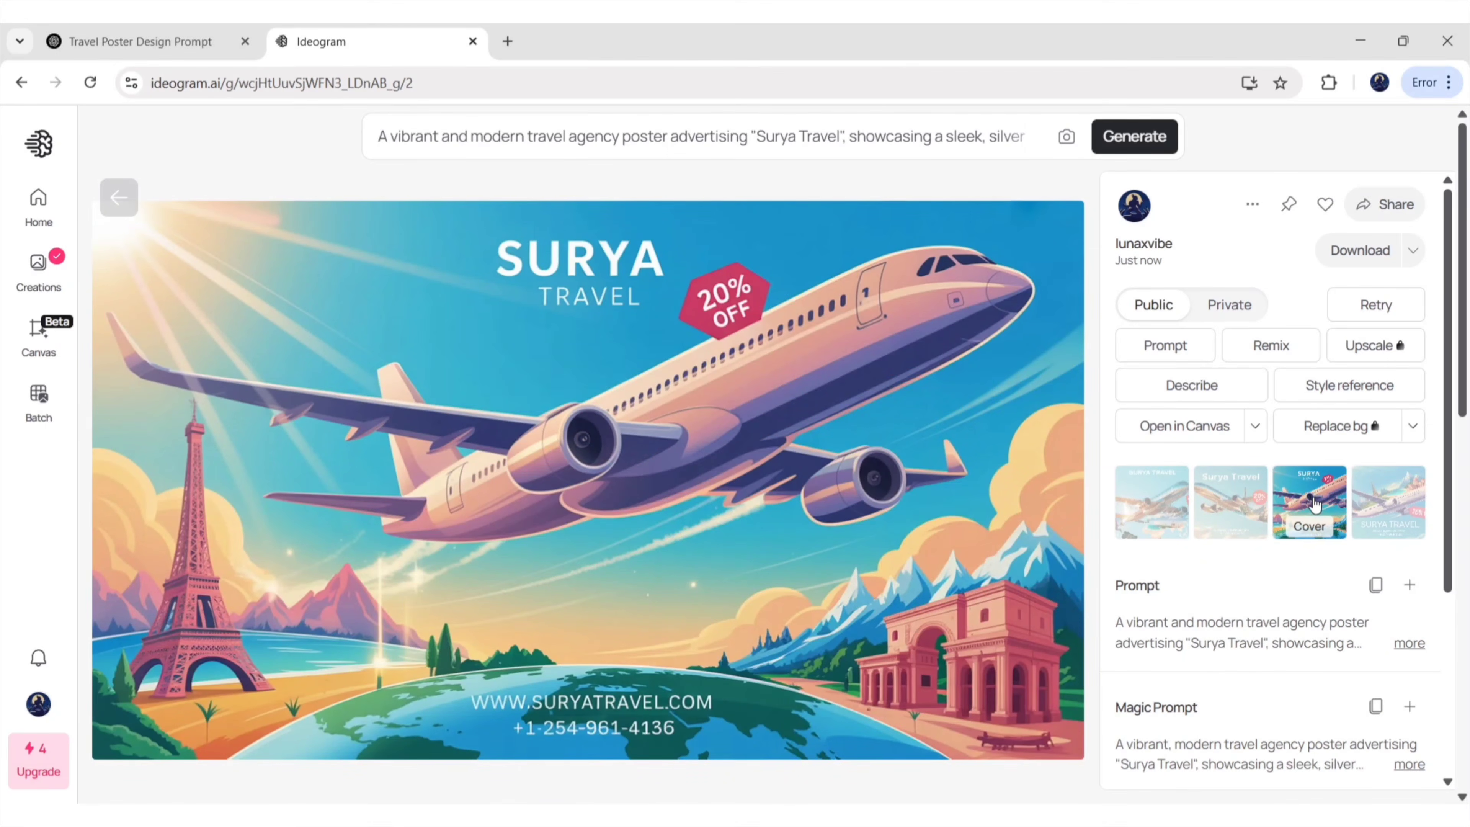
pyautogui.click(1389, 515)
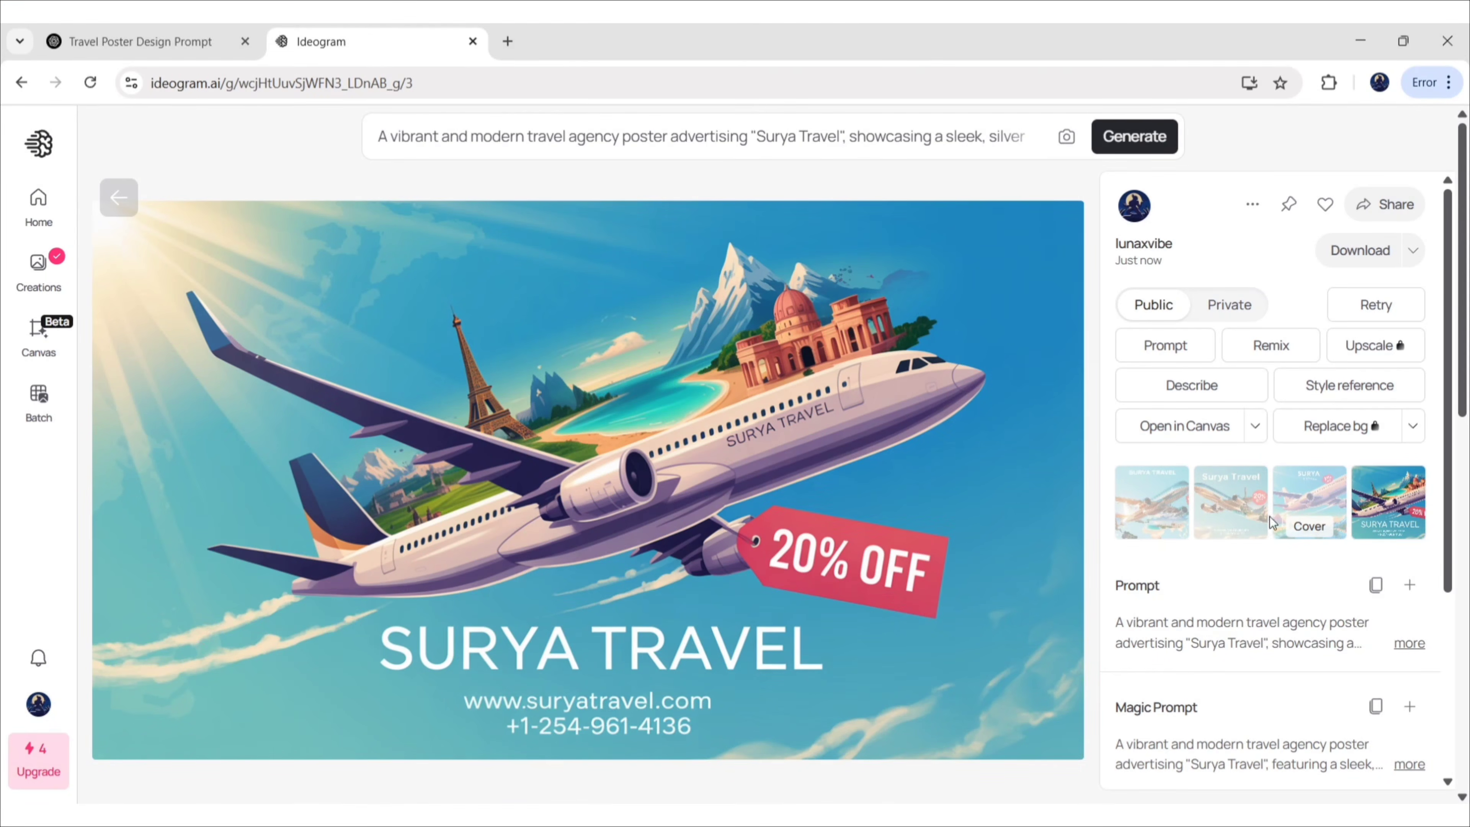
pyautogui.click(1213, 496)
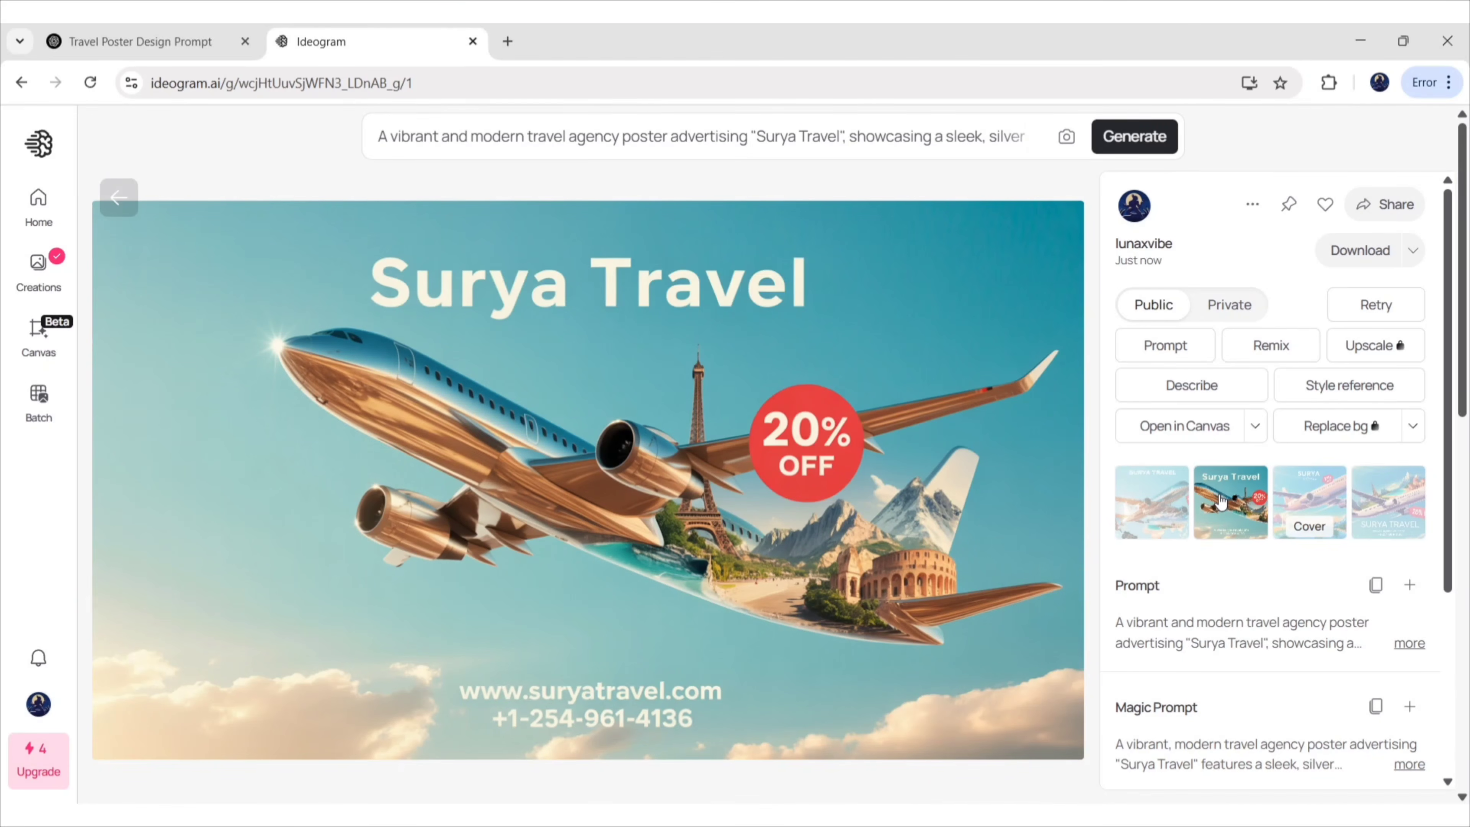
pyautogui.click(1359, 252)
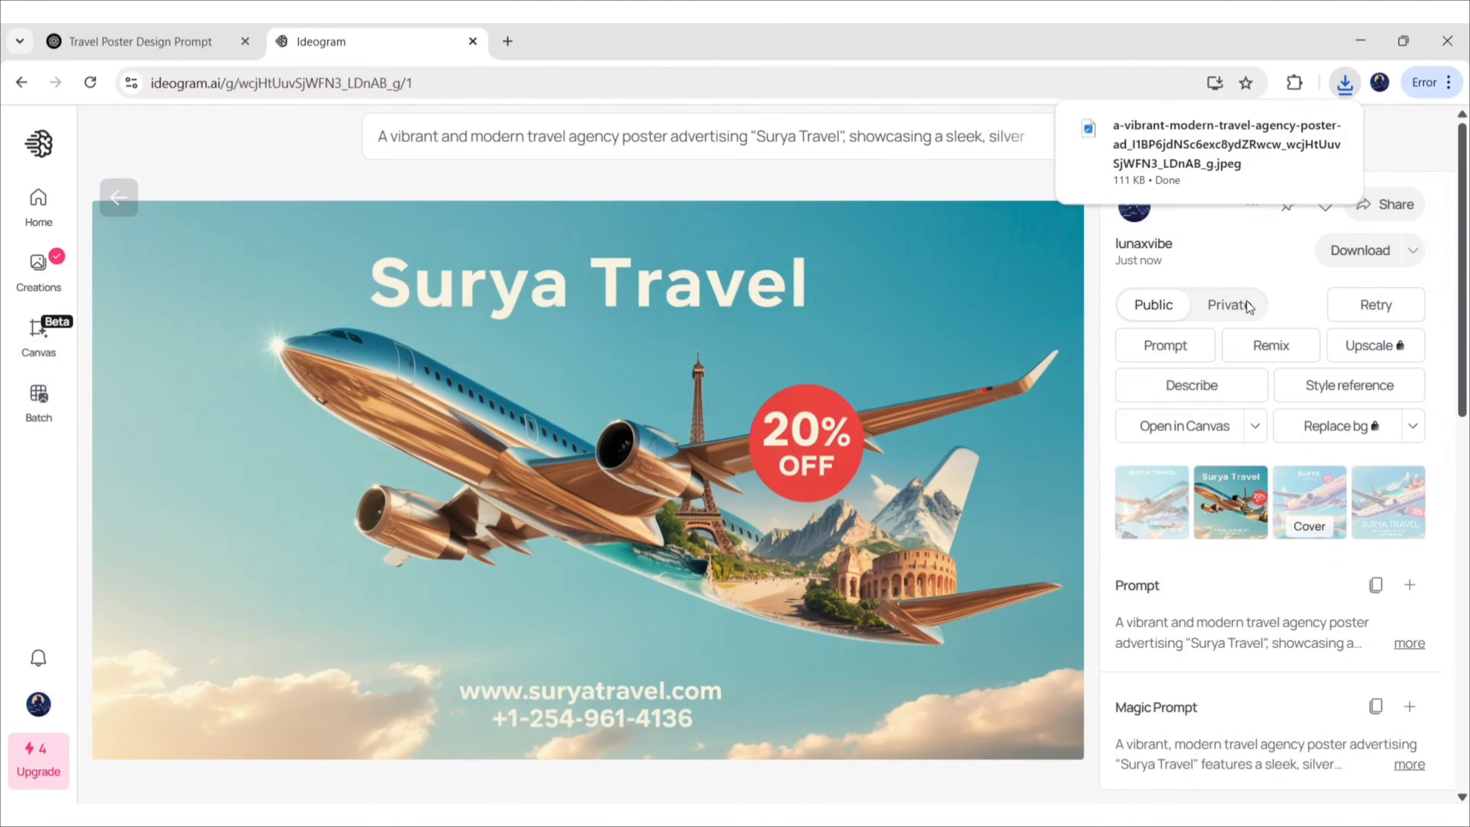
# Search Google for 'canva' in a new tab
pyautogui.click(508, 41)
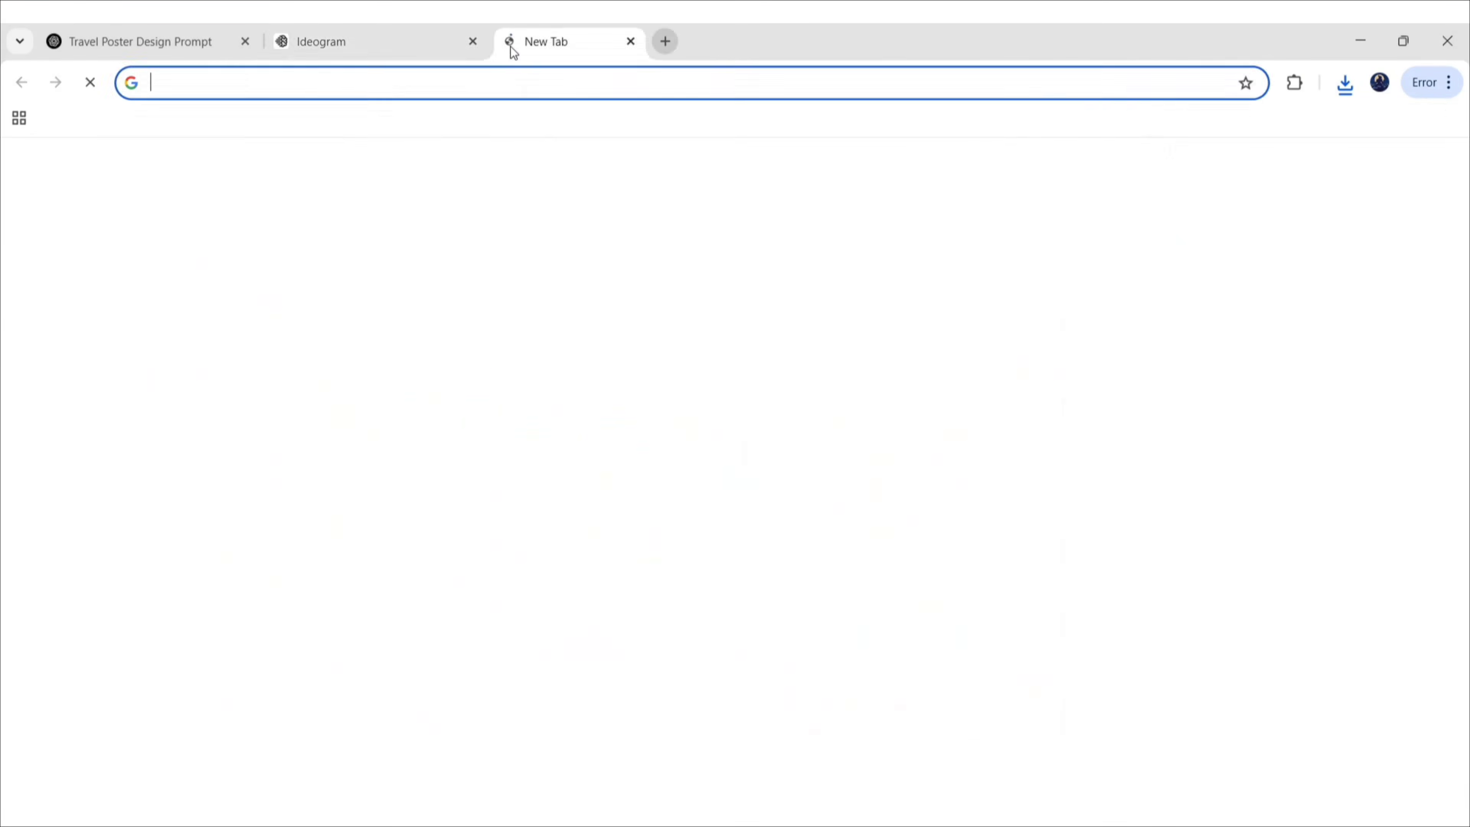
pyautogui.click(456, 399)
pyautogui.write('canva')
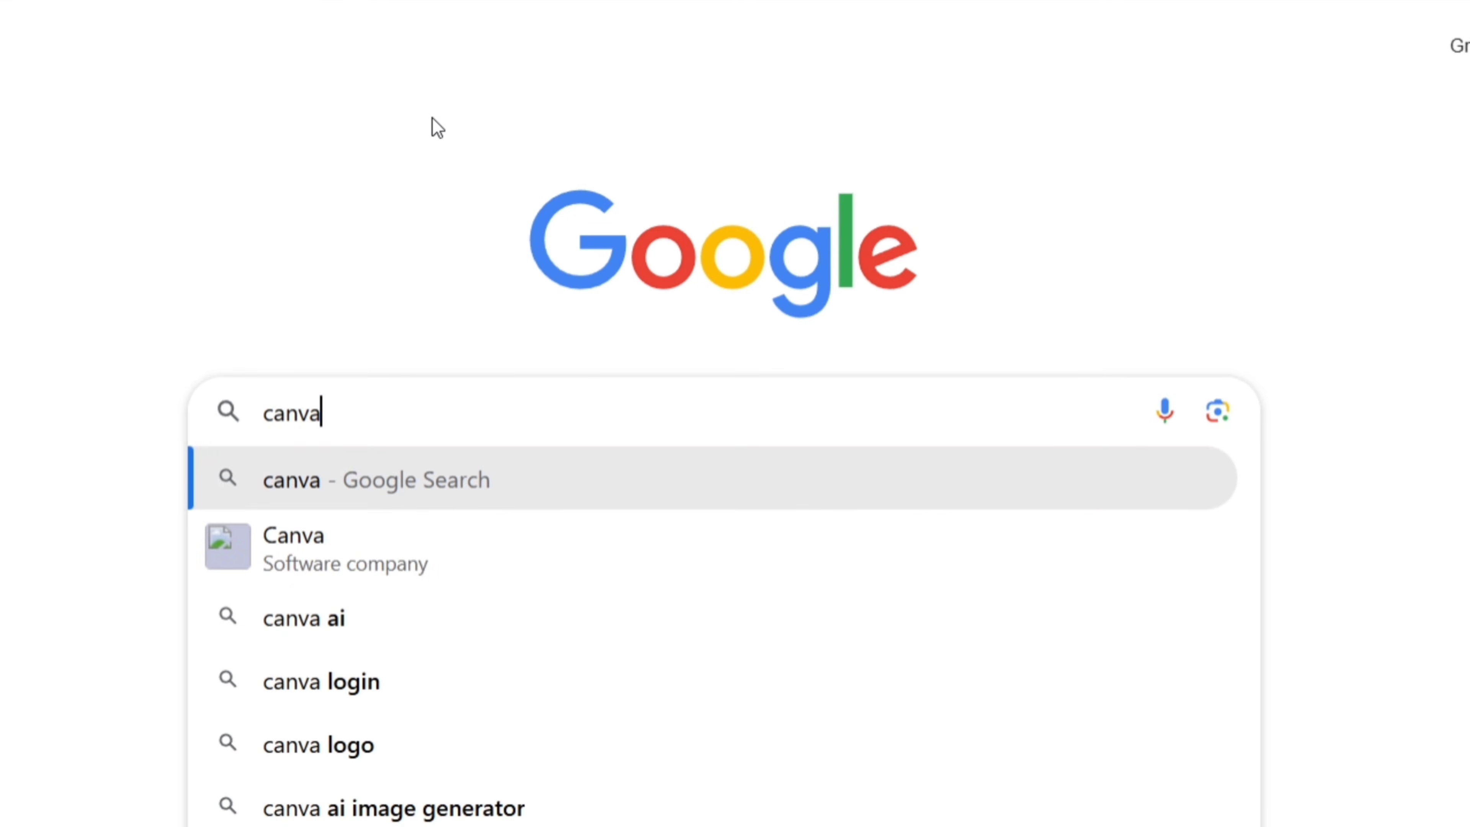
pyautogui.press('Return')
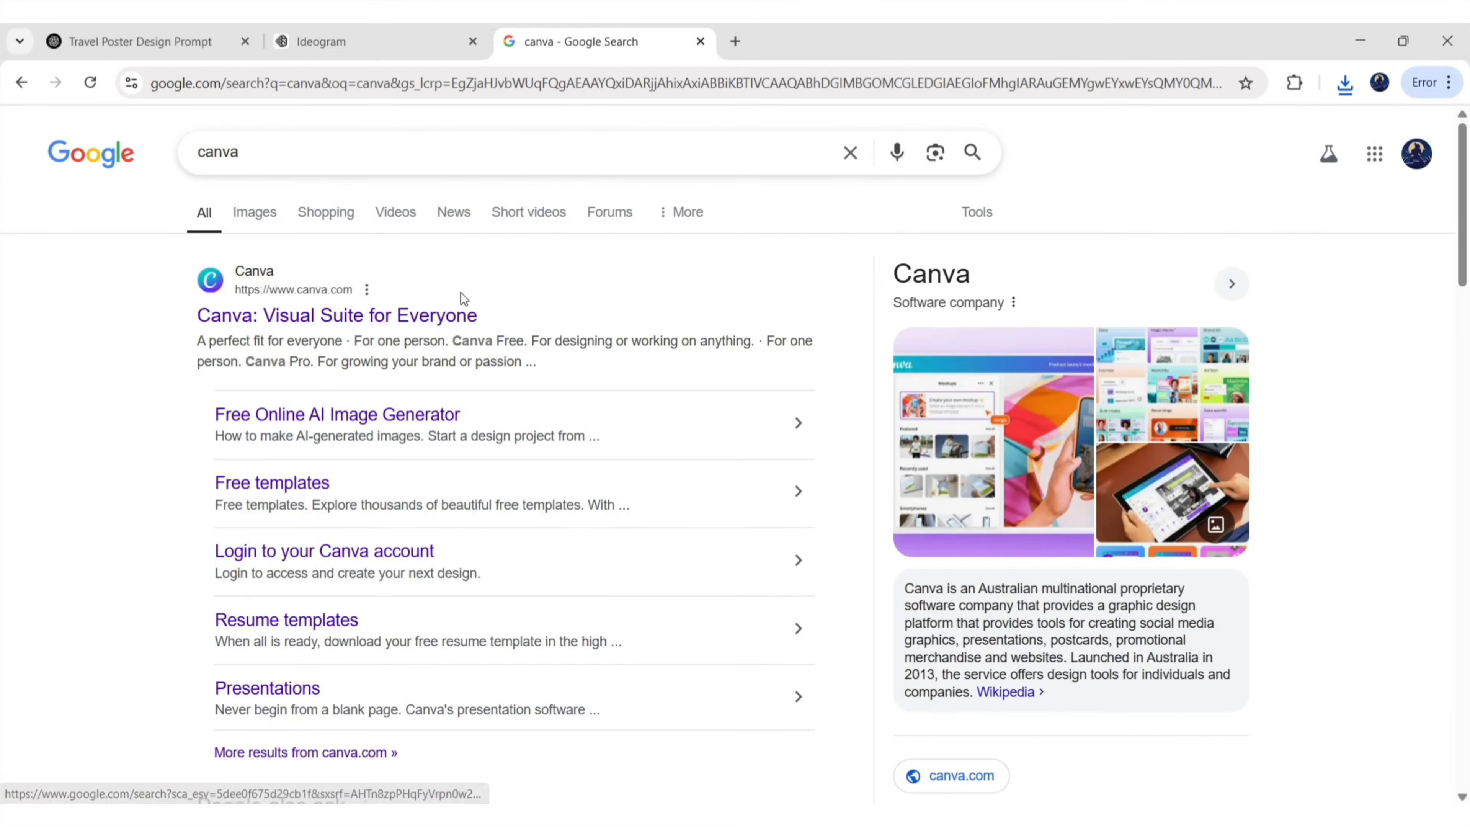
# Open Canva and upload the downloaded travel poster JPEG
pyautogui.click(441, 317)
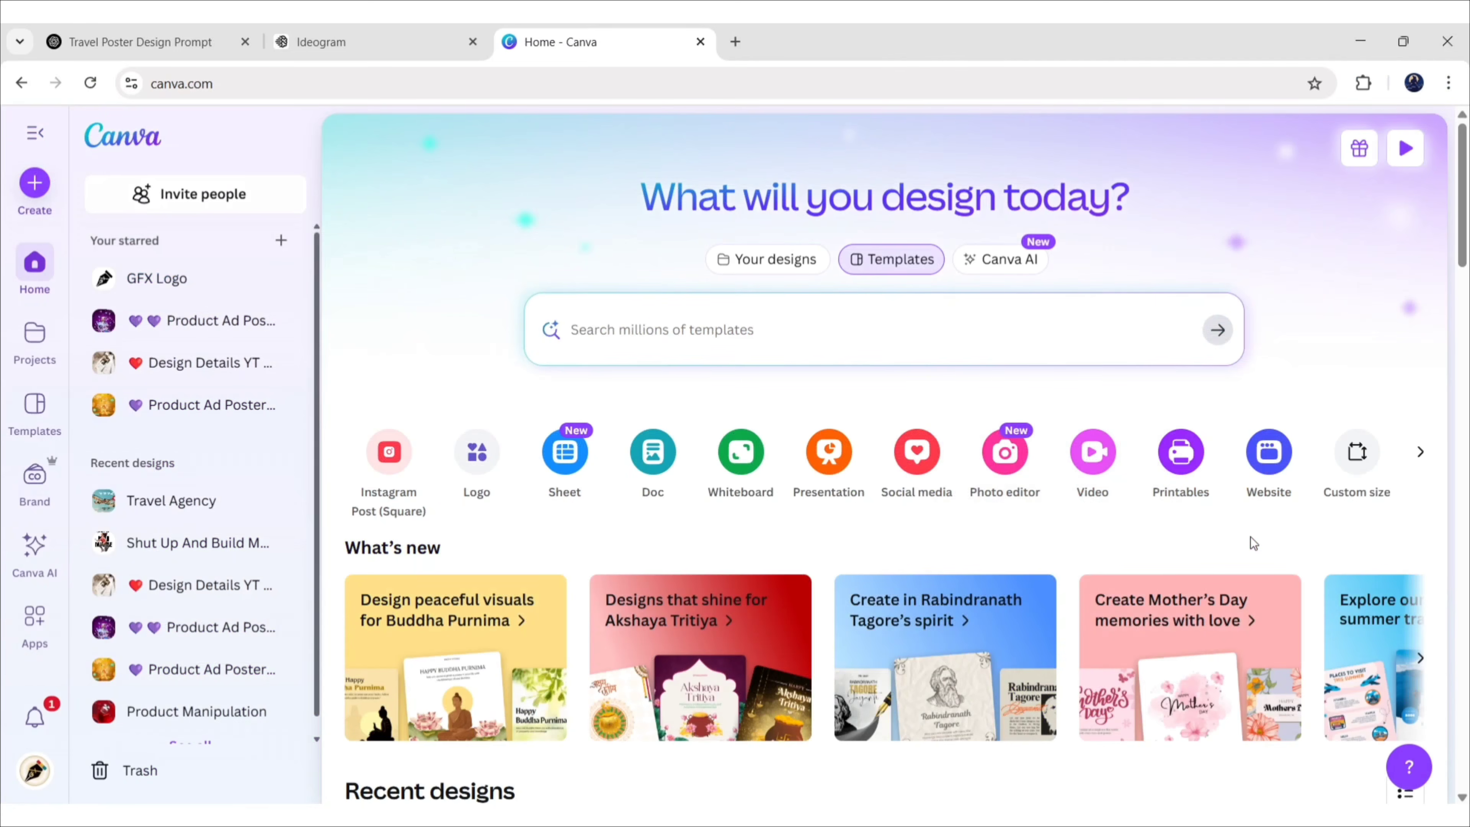
pyautogui.click(1362, 444)
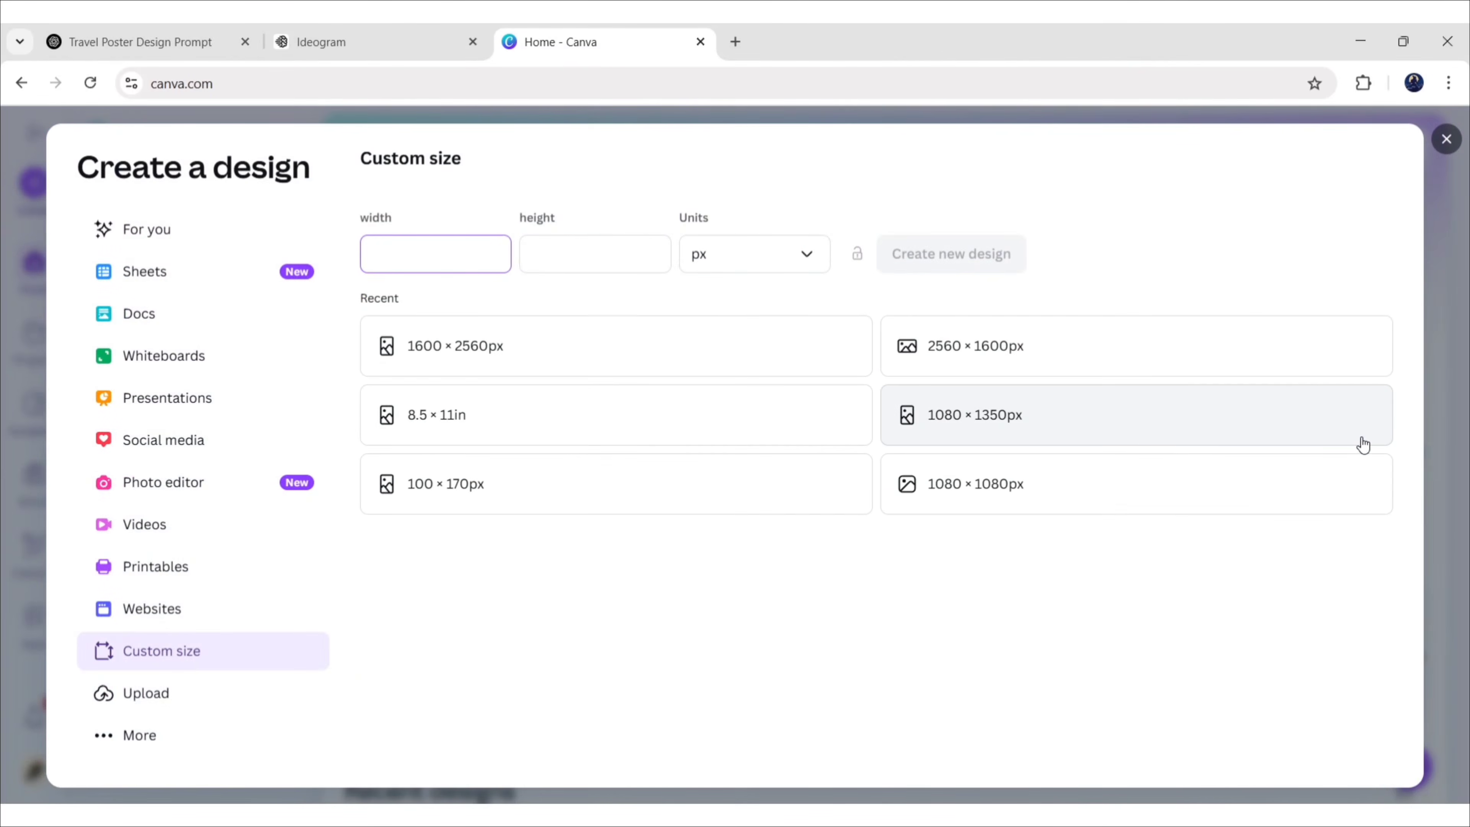
pyautogui.click(200, 695)
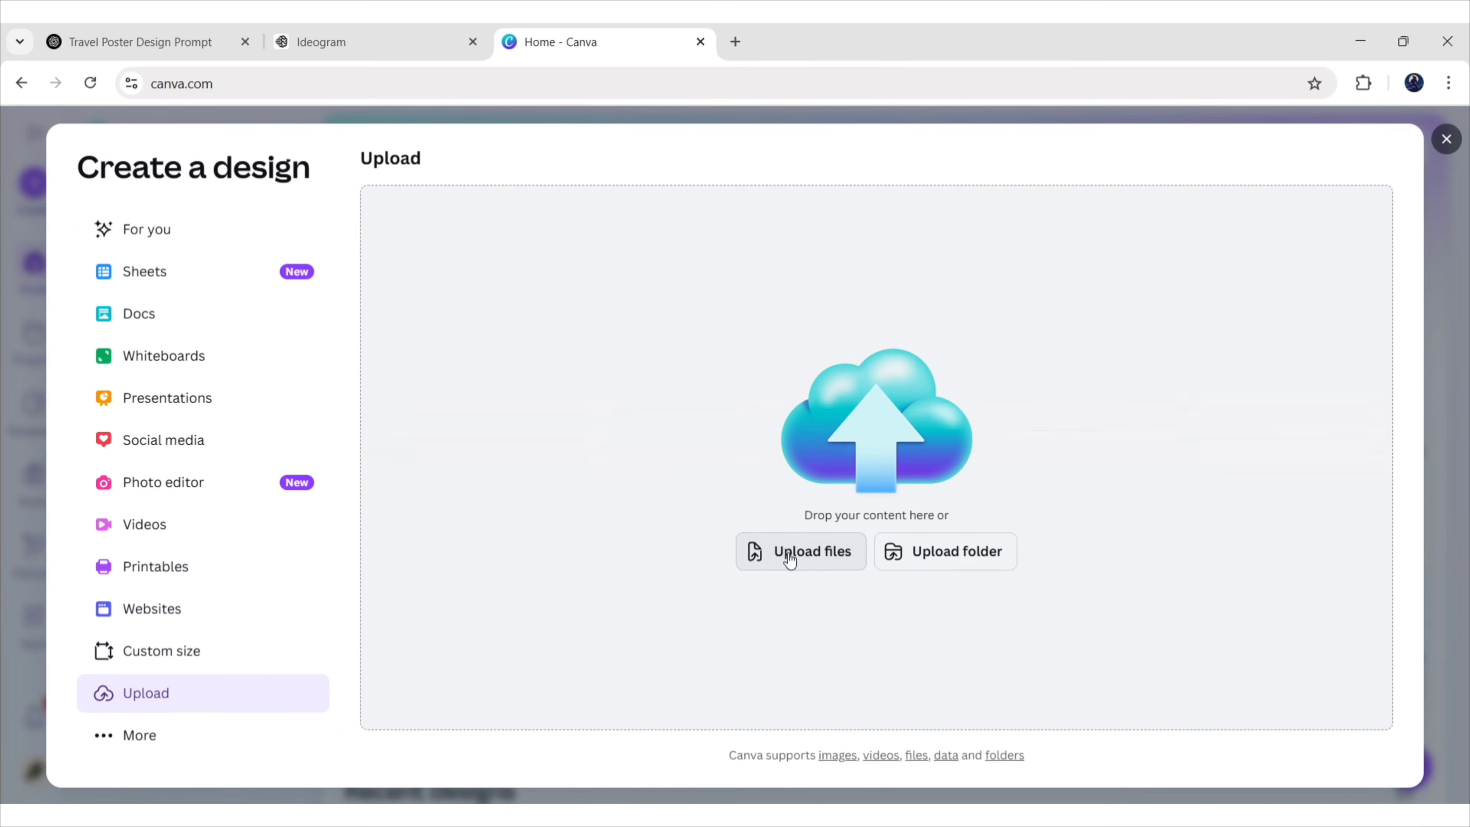
pyautogui.click(790, 556)
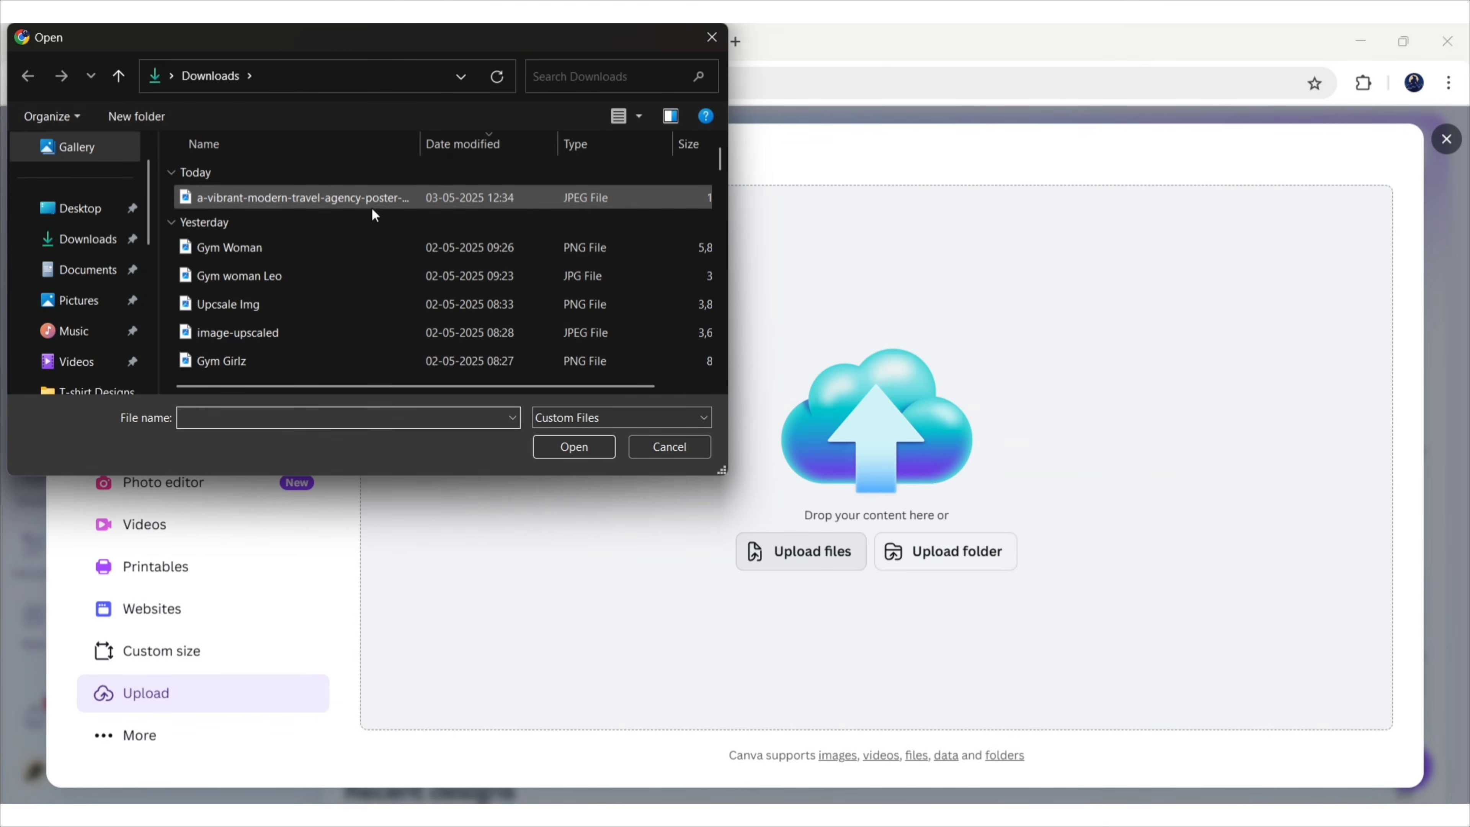
pyautogui.click(371, 202)
pyautogui.click(581, 450)
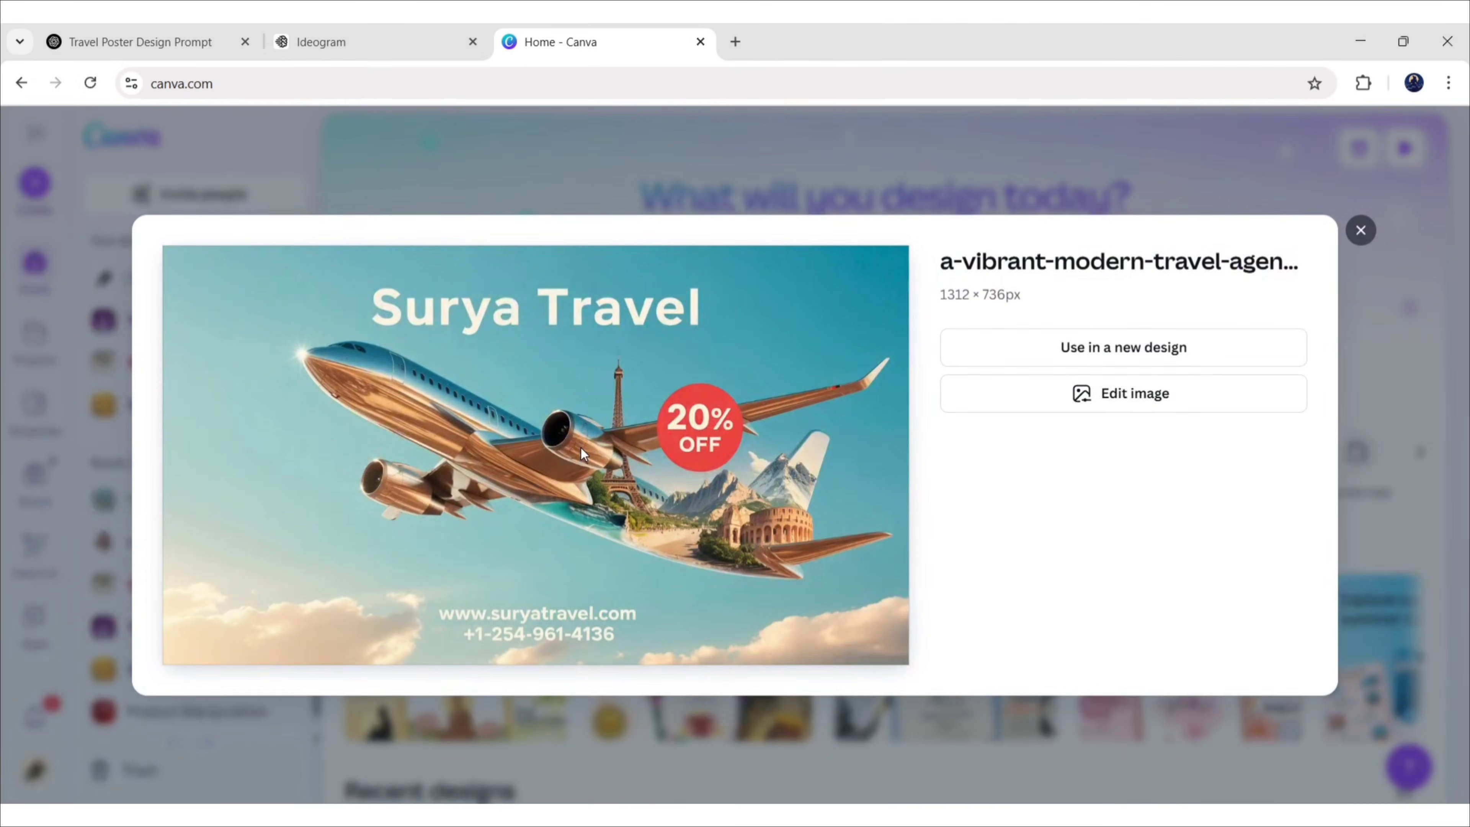
# Use the uploaded poster in a new 1312 × 736 px custom-size design
pyautogui.click(1125, 353)
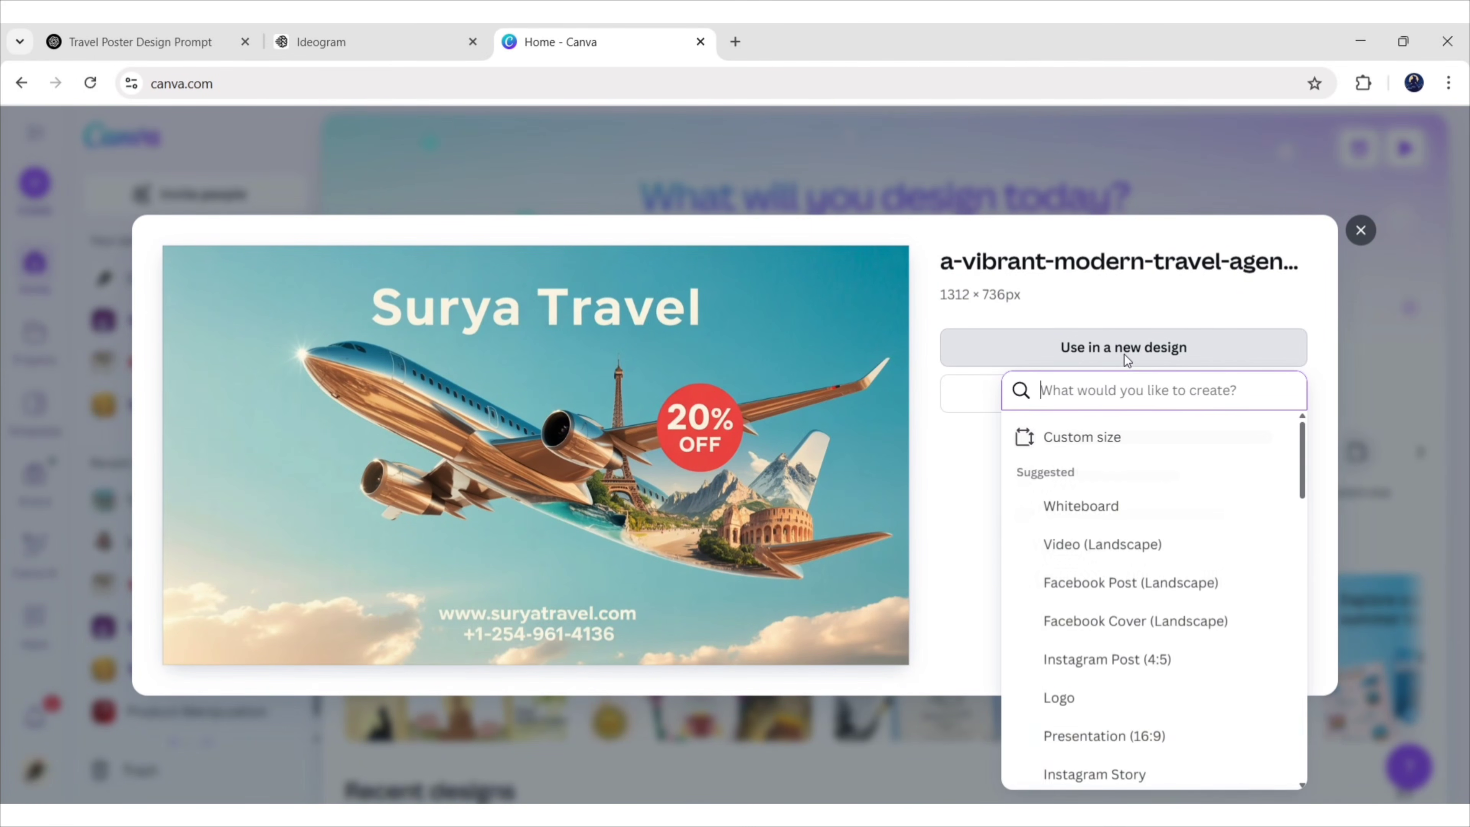
pyautogui.click(1113, 441)
pyautogui.click(1123, 530)
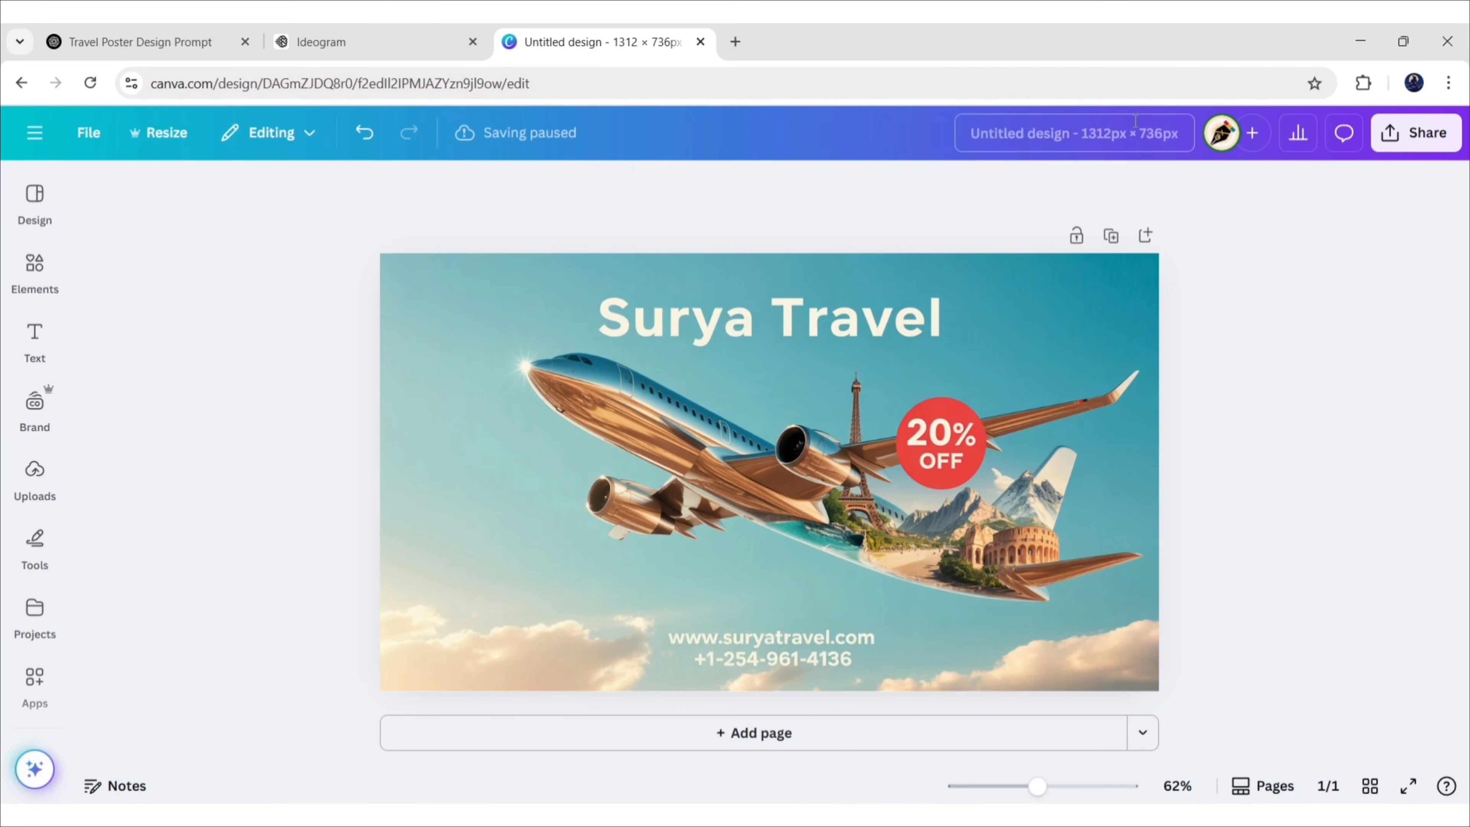
# Title the design 'Surya Travel Poster' and set up Magic Grab with brush size 85
pyautogui.write('Surya Travel Poster')
pyautogui.press('Return')
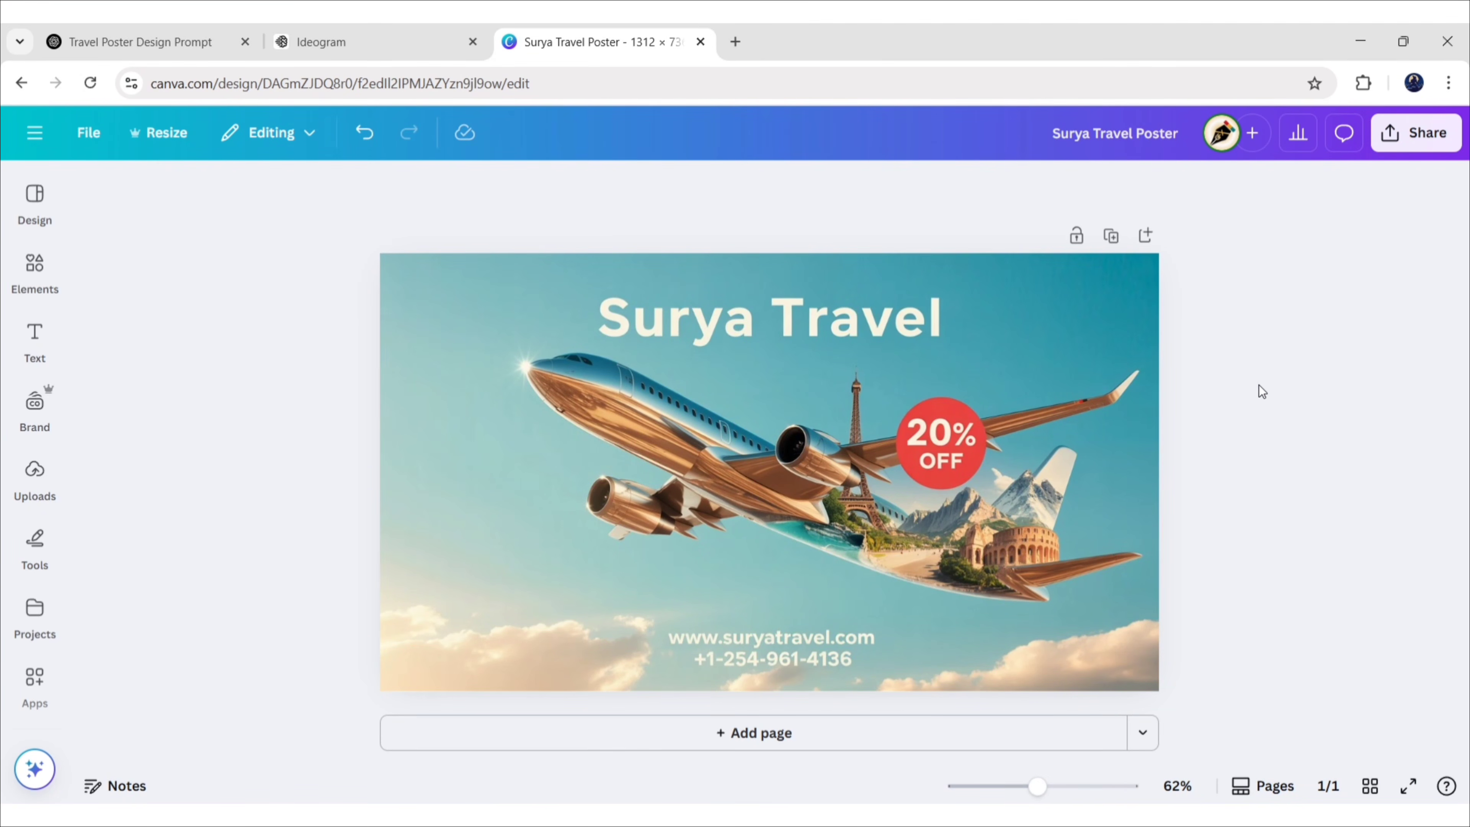
pyautogui.click(1065, 354)
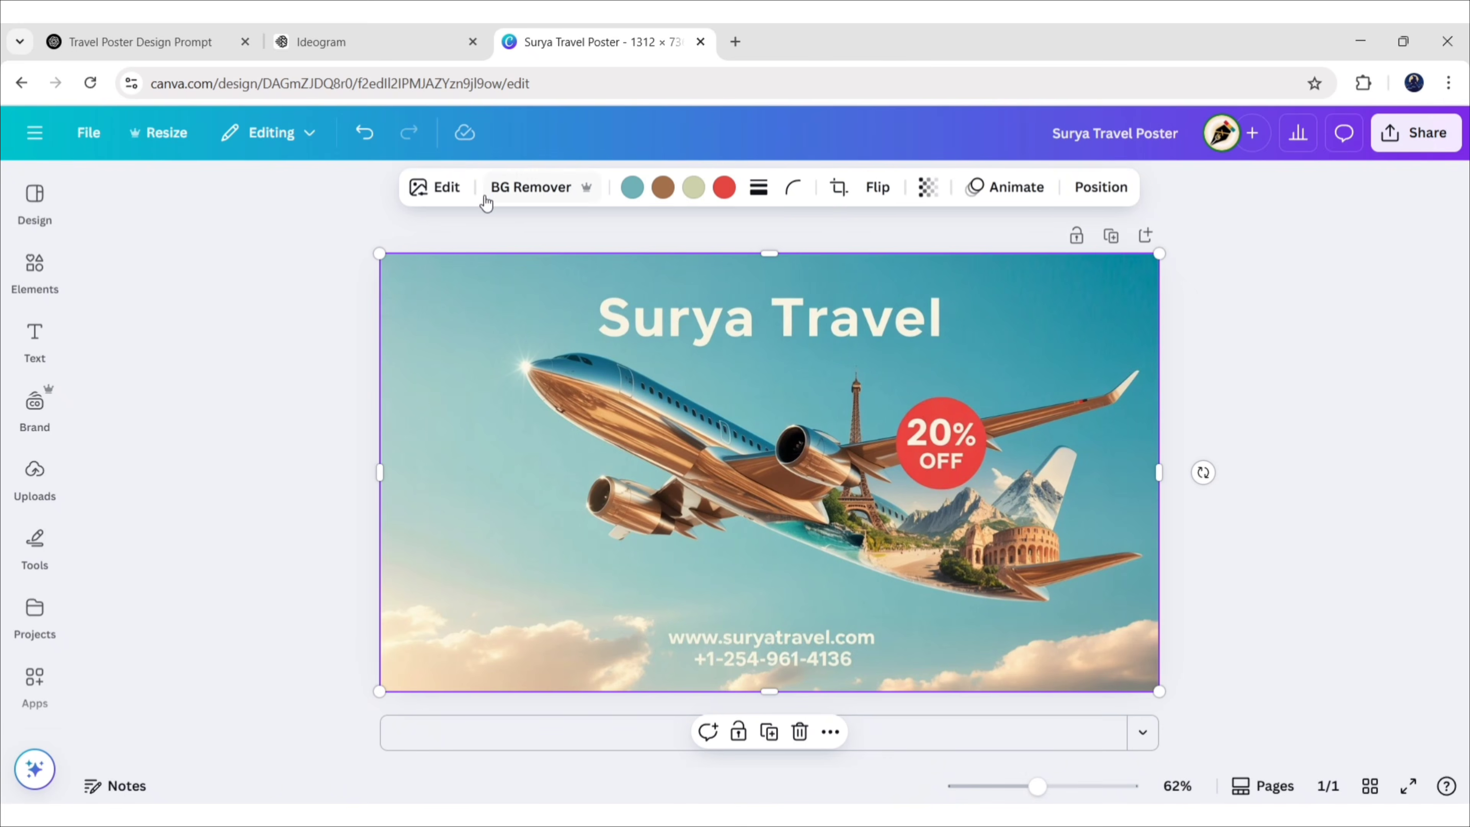
pyautogui.click(458, 198)
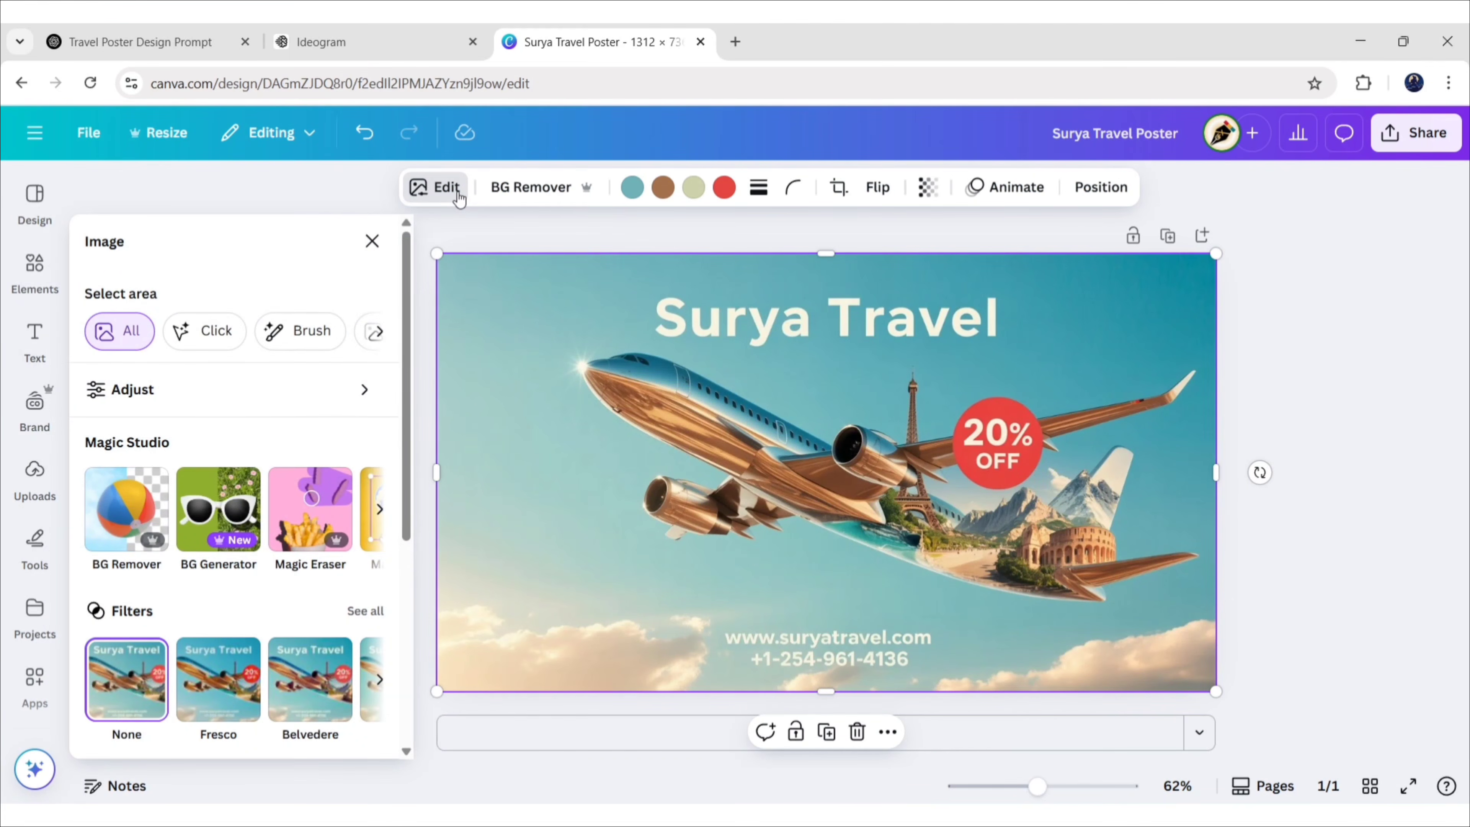
pyautogui.click(379, 513)
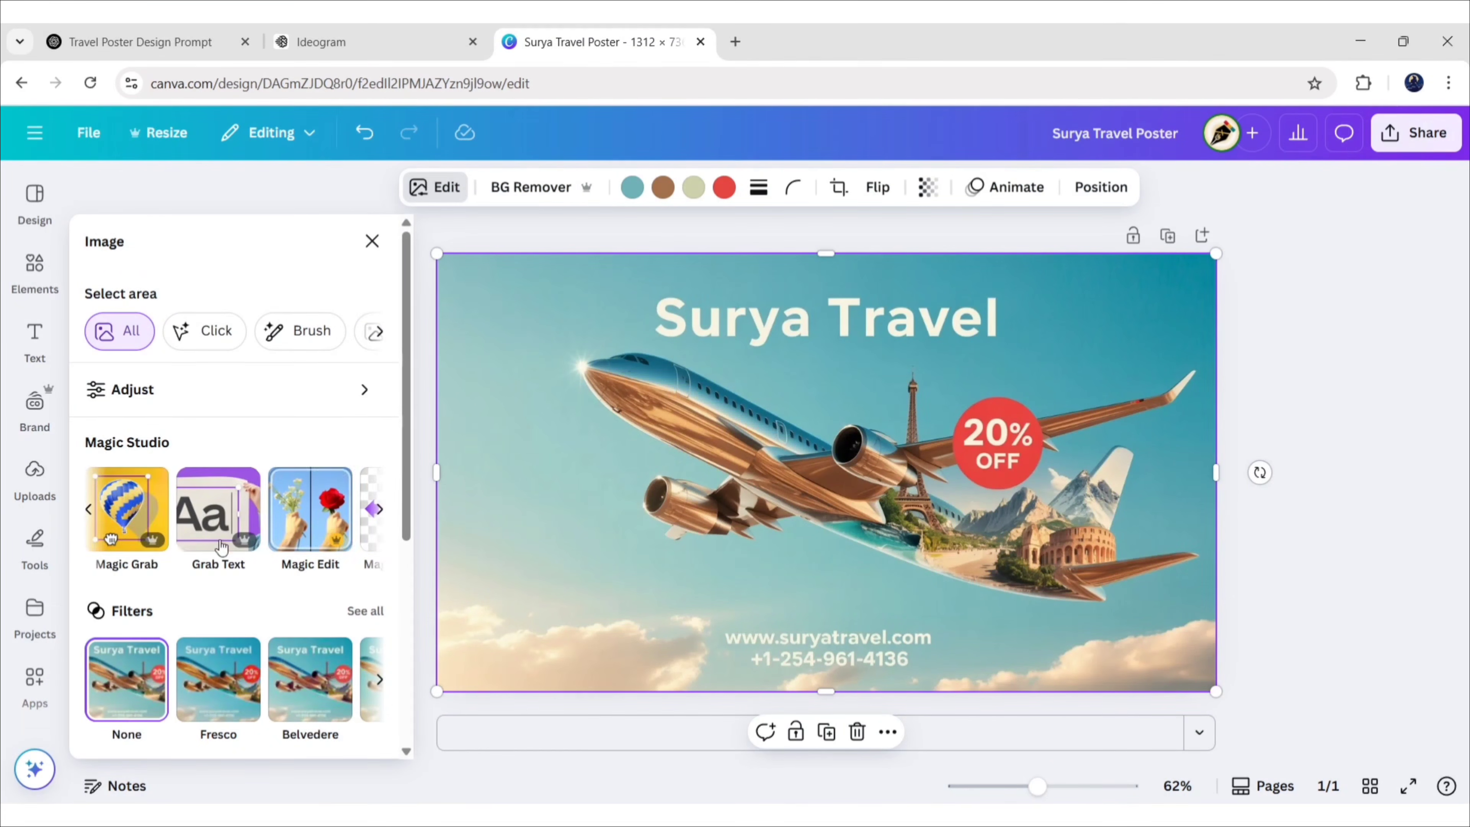
pyautogui.click(136, 503)
pyautogui.click(122, 338)
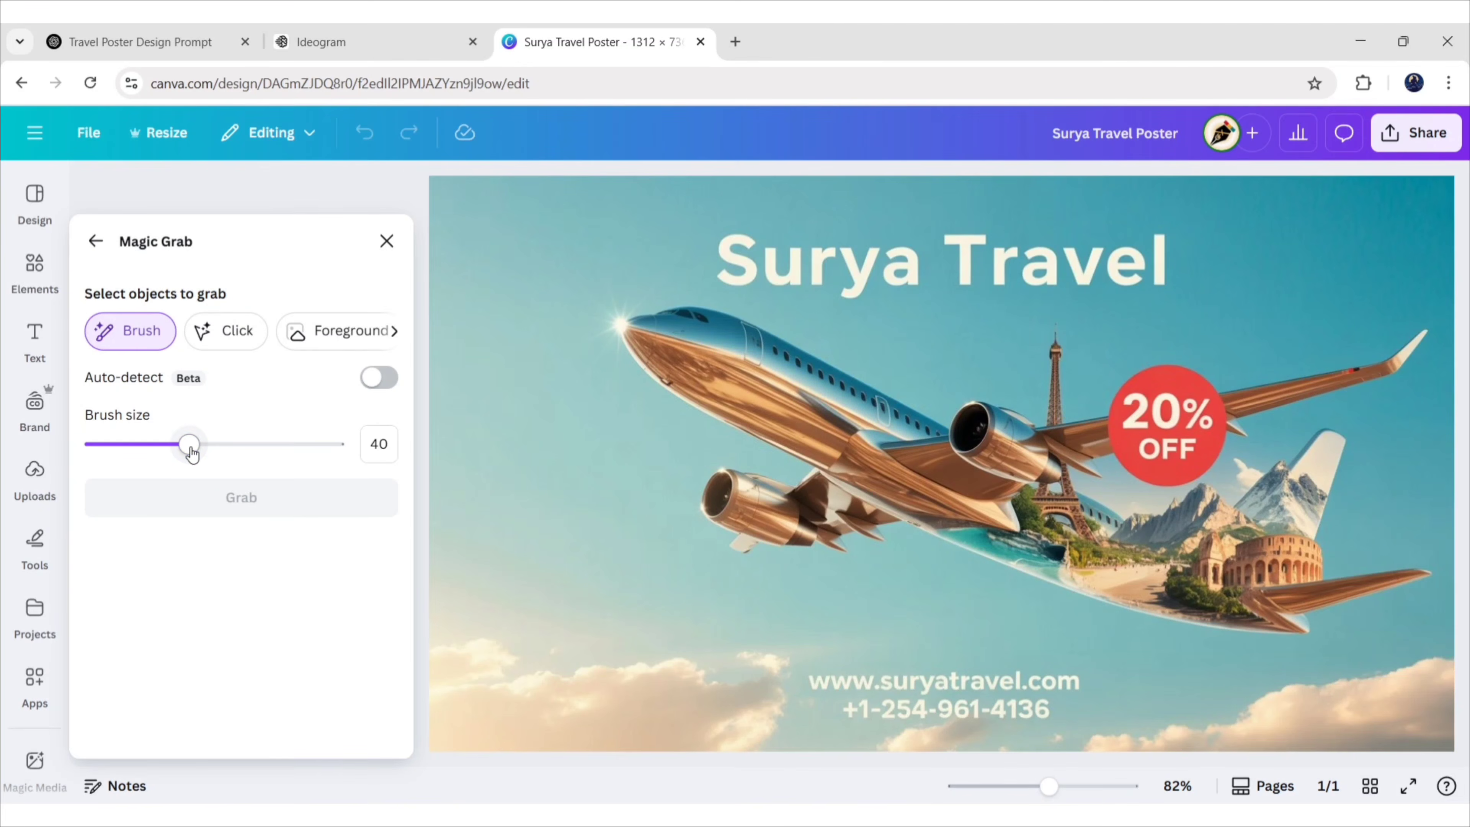
pyautogui.moveTo(186, 449); pyautogui.dragTo(302, 467)
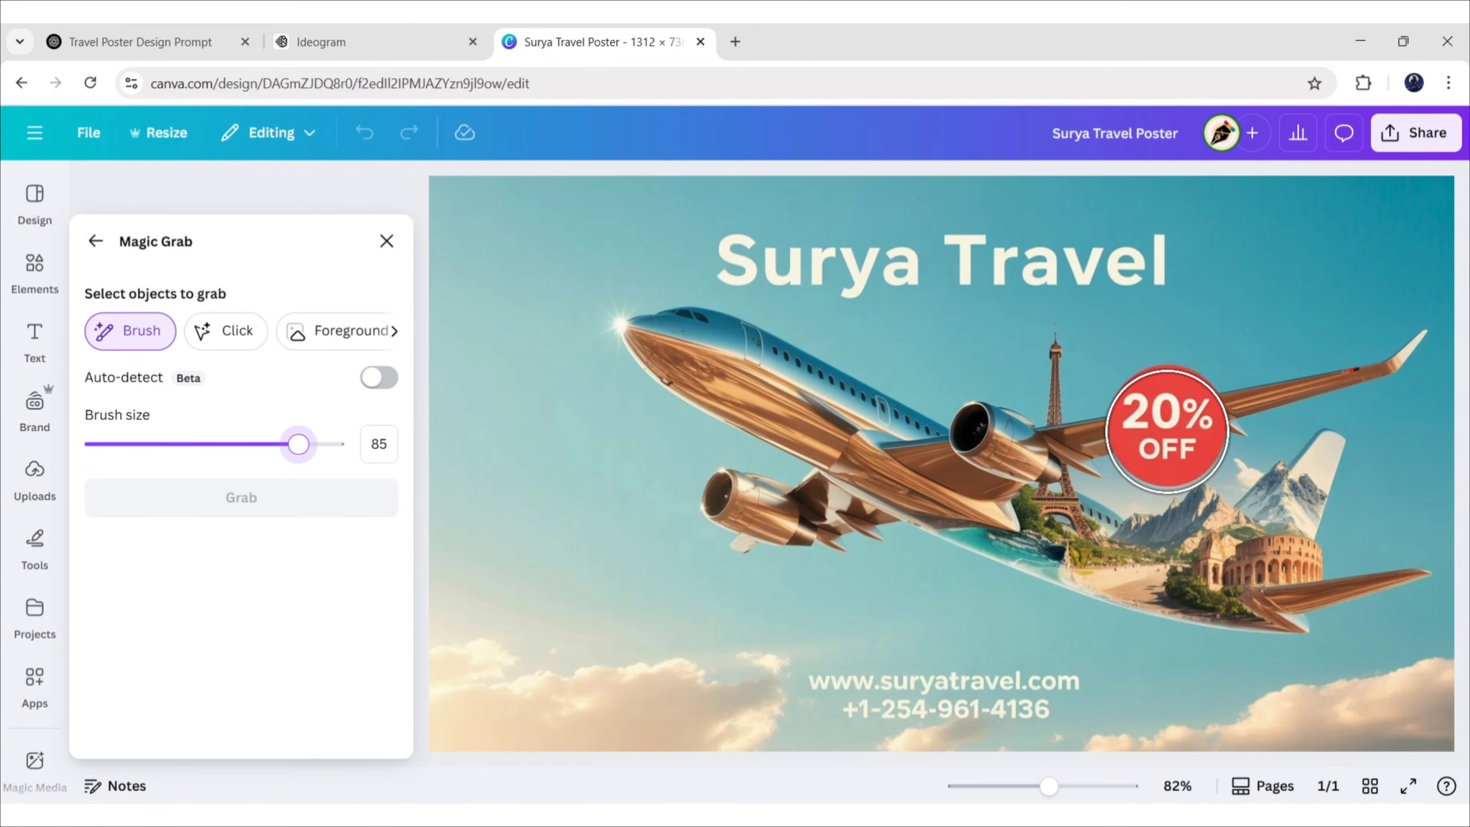
# Grab the 20% OFF badge out of the poster image and delete it
pyautogui.click(1168, 429)
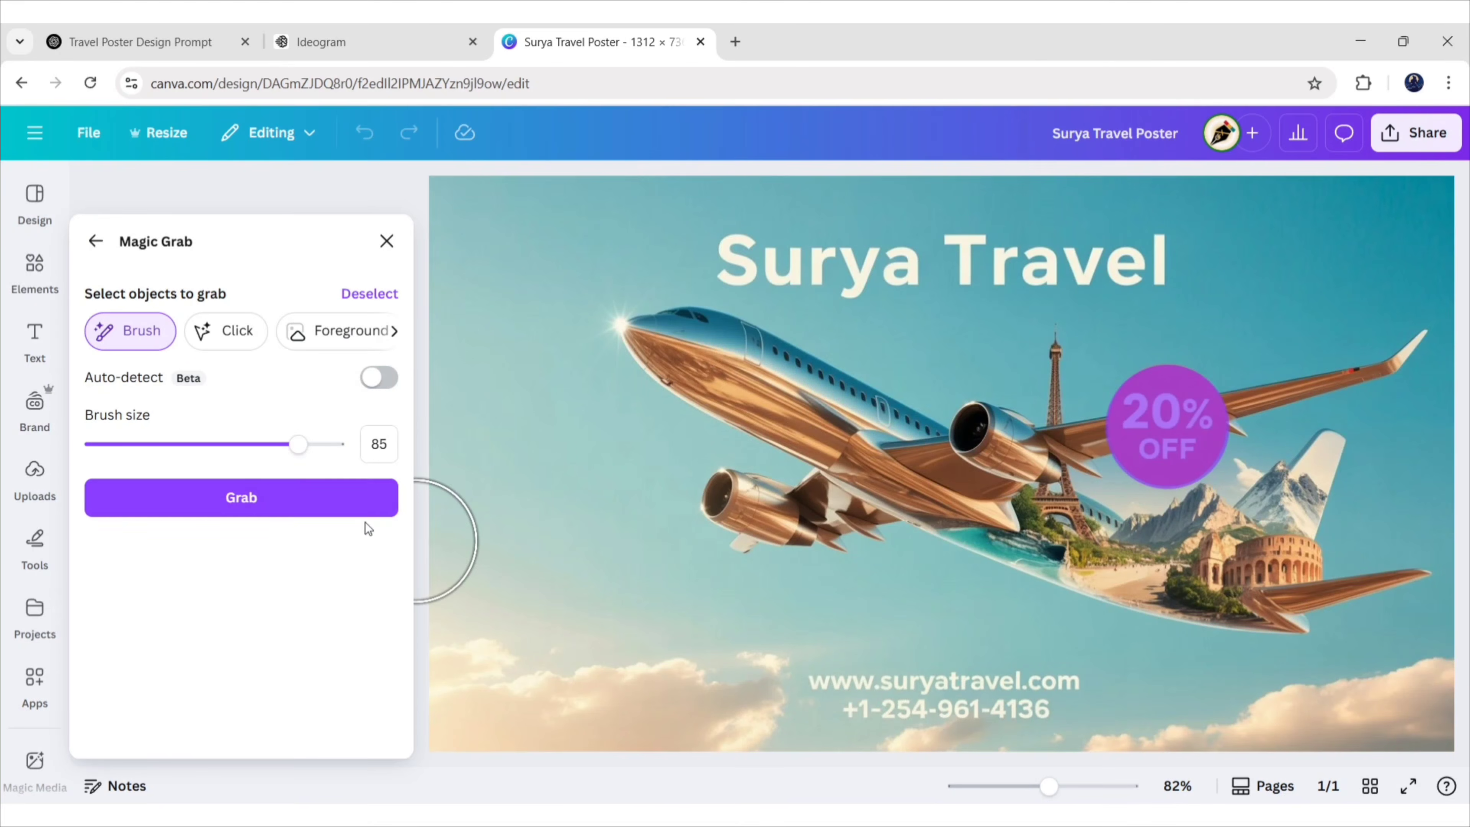
pyautogui.click(286, 498)
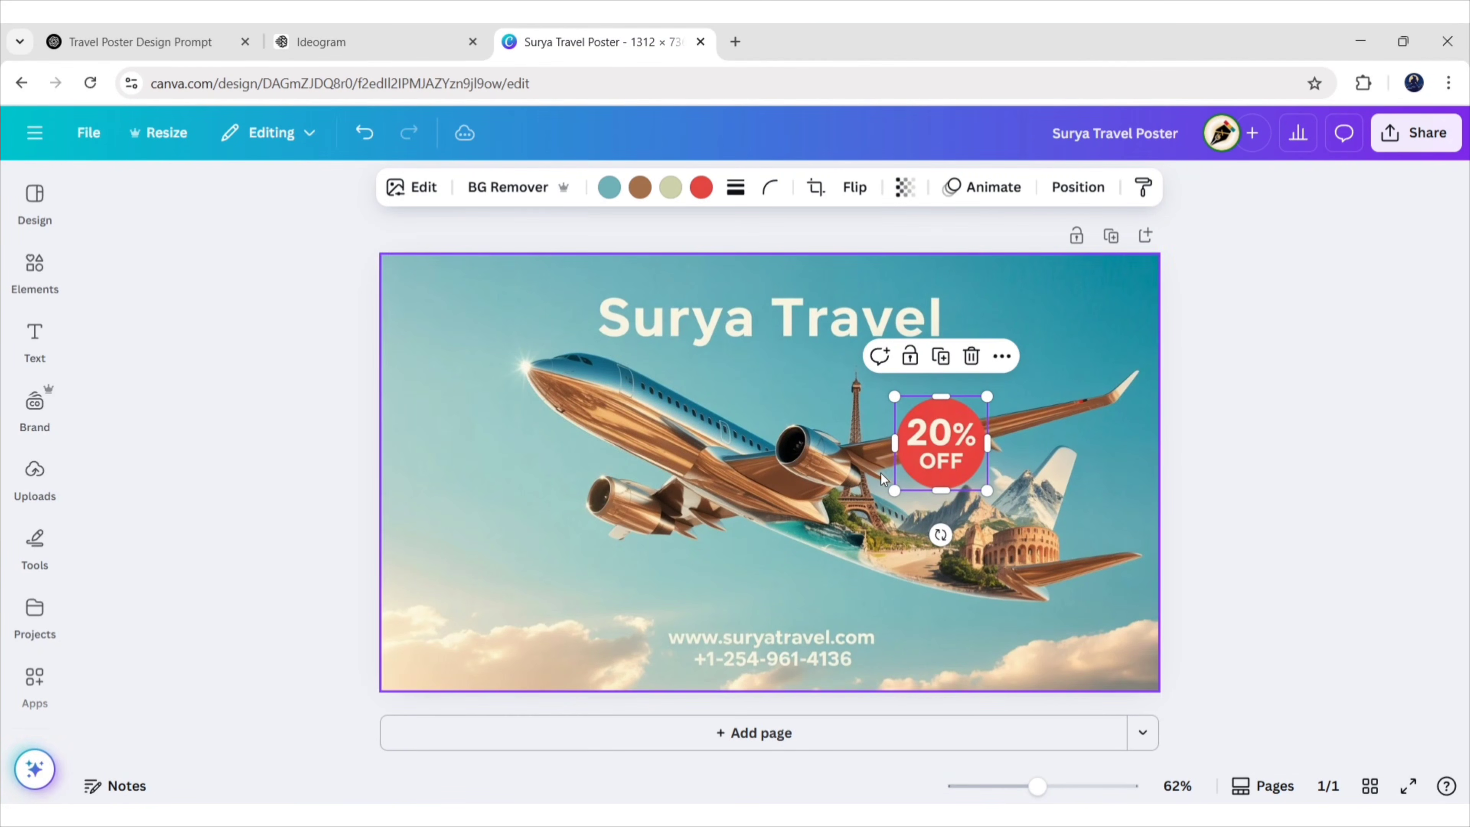
pyautogui.moveTo(945, 445); pyautogui.dragTo(1025, 339)
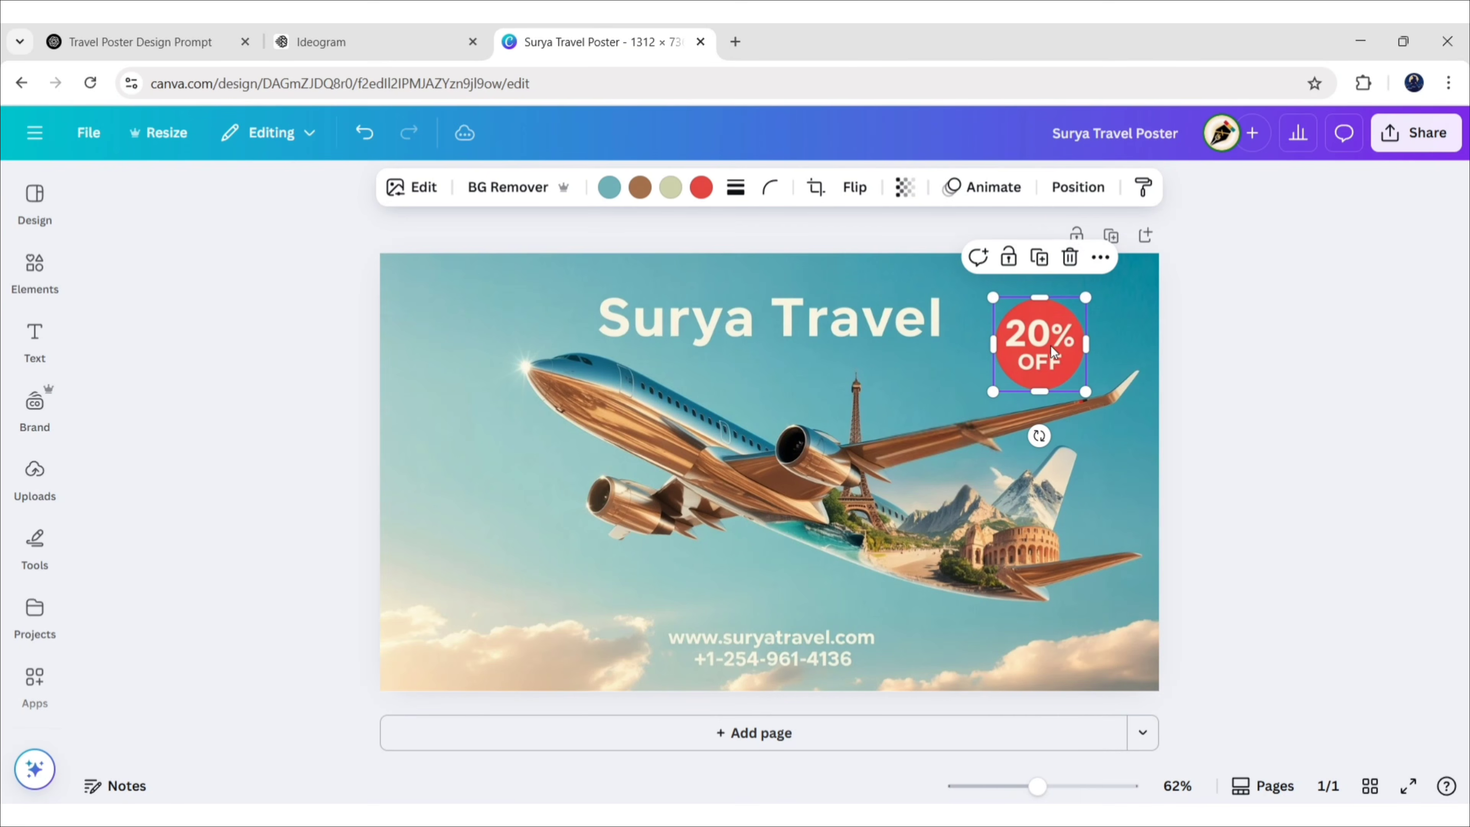
pyautogui.click(1068, 255)
pyautogui.click(1030, 323)
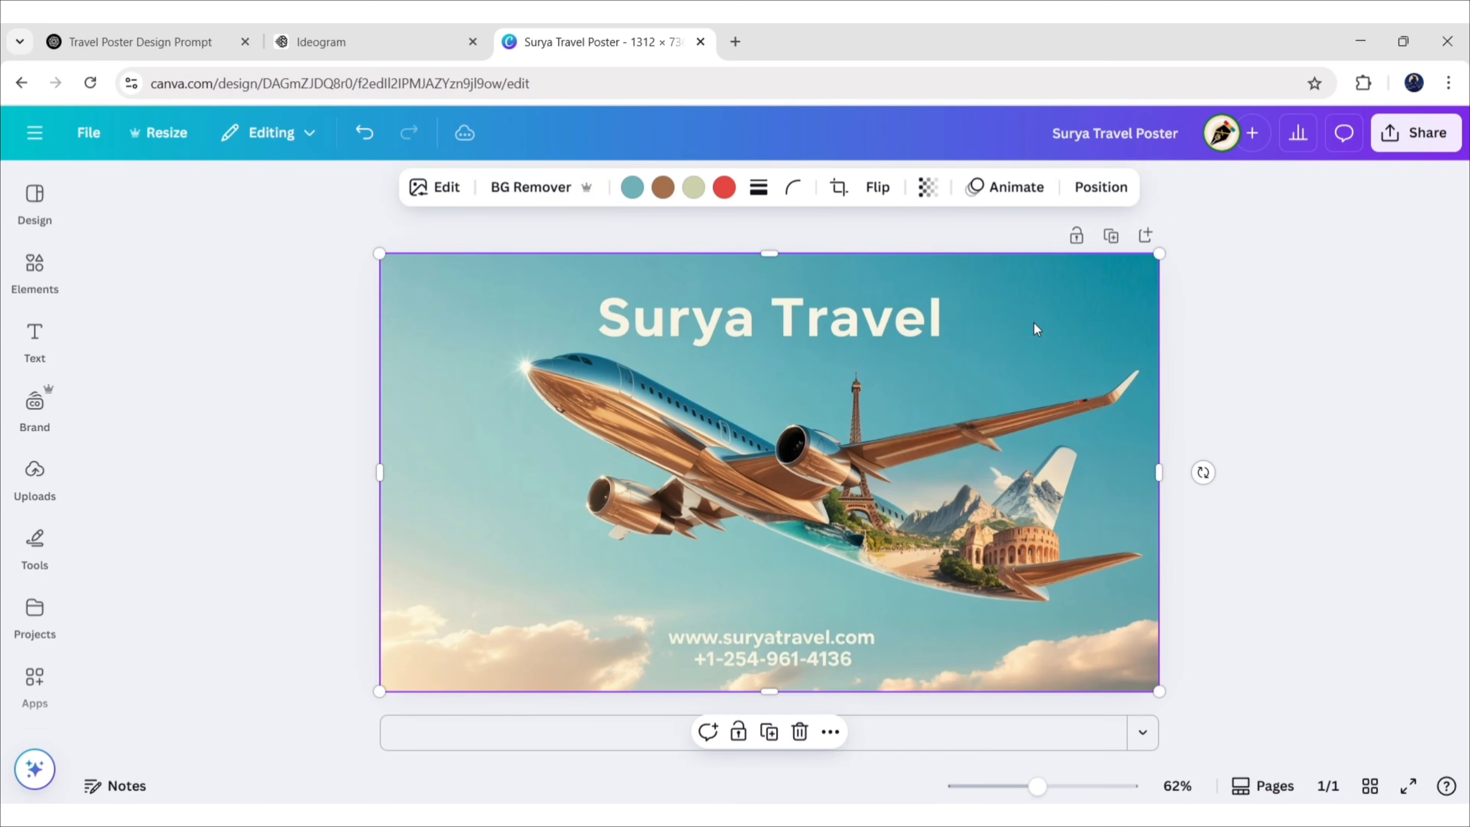
# Magic-erase the Surya Travel title and the website and phone text, using brush size 52 for the contact line
pyautogui.click(453, 195)
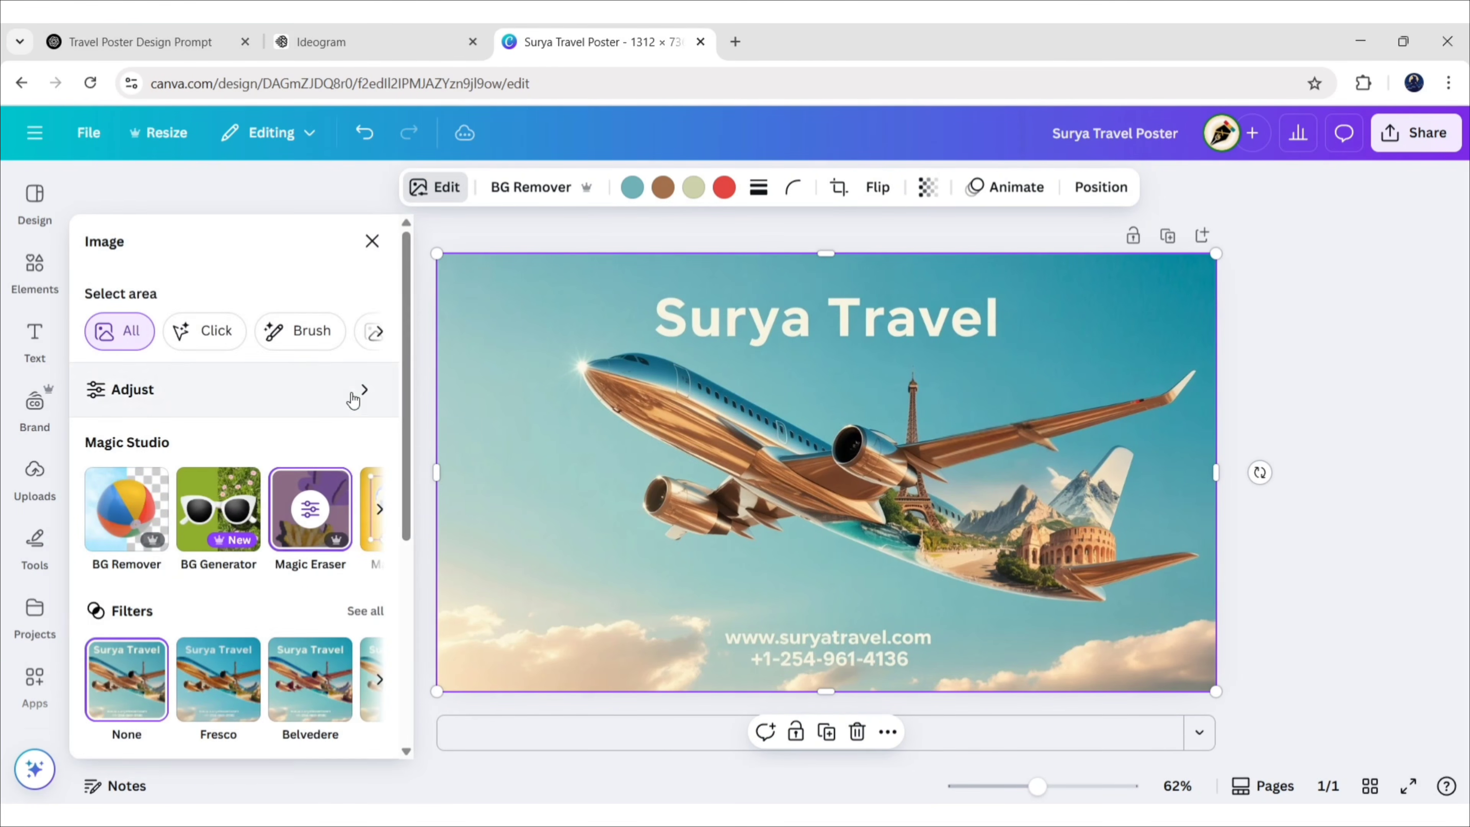
pyautogui.click(310, 507)
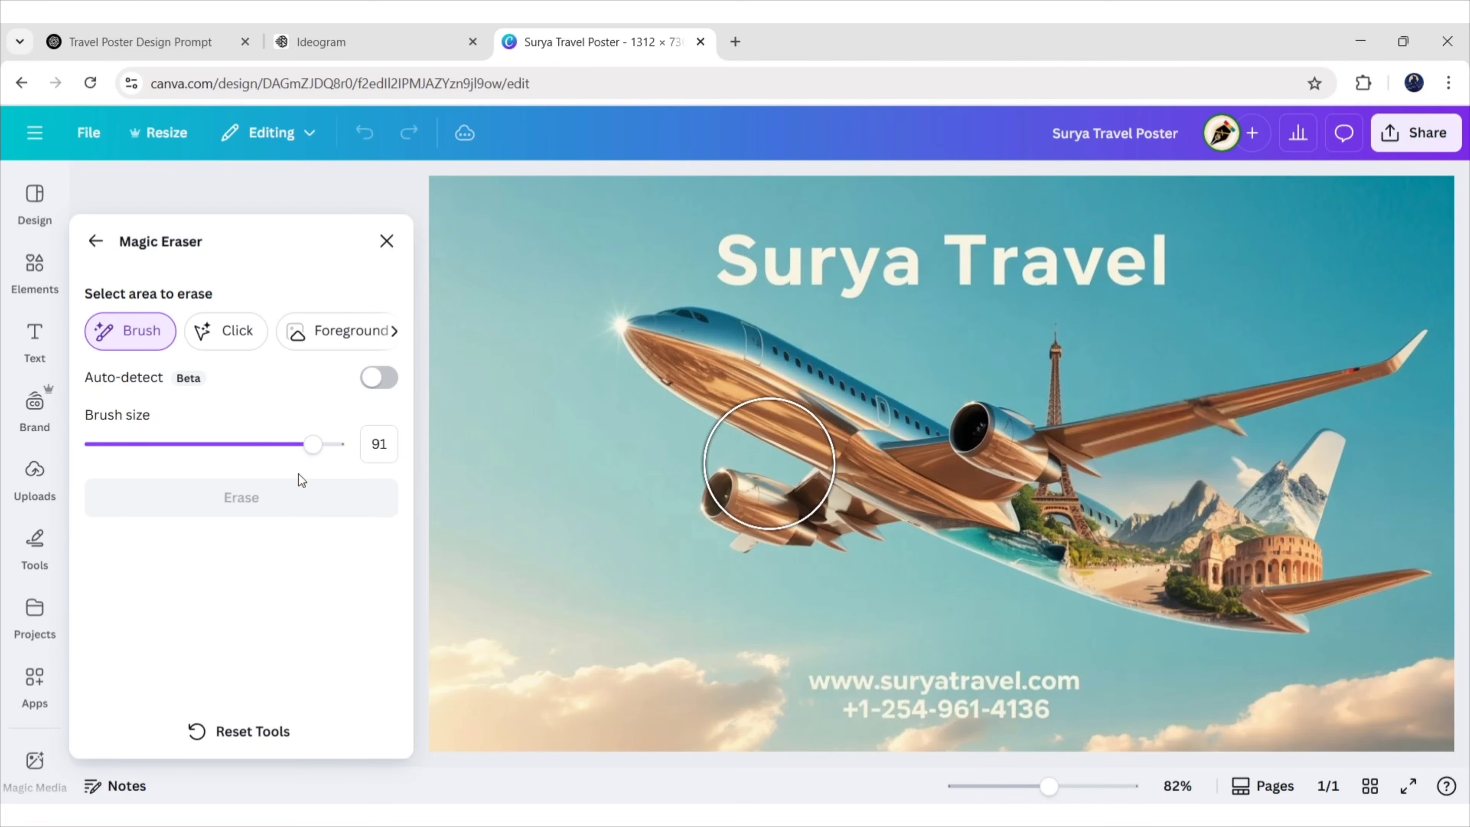
pyautogui.moveTo(314, 449)
pyautogui.mouseDown()
pyautogui.moveTo(207, 446)
pyautogui.moveTo(243, 446)
pyautogui.mouseUp()
pyautogui.moveTo(728, 246); pyautogui.dragTo(1164, 258)
pyautogui.moveTo(238, 451); pyautogui.dragTo(217, 446)
pyautogui.moveTo(831, 686); pyautogui.dragTo(1059, 688)
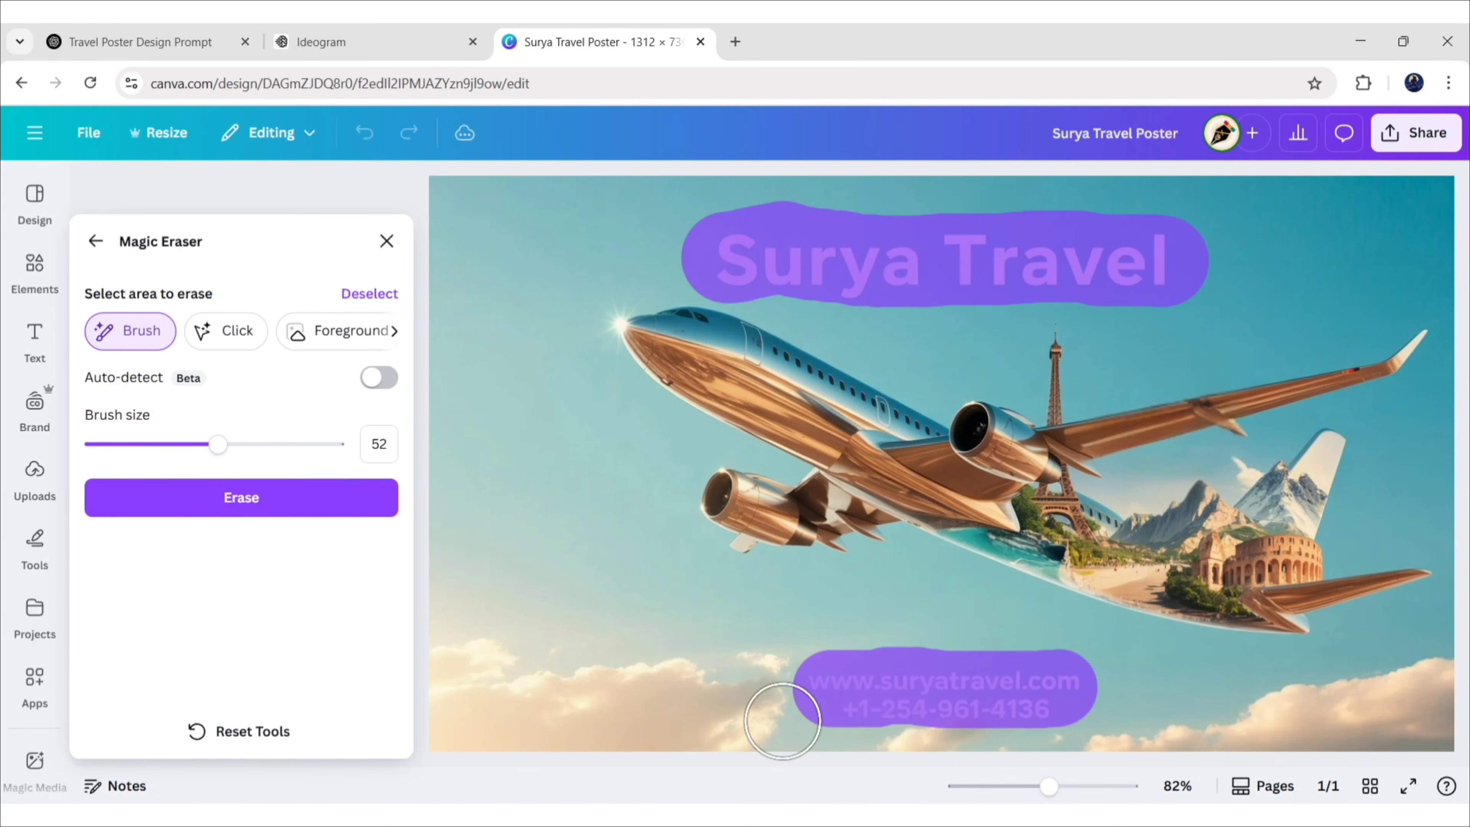
pyautogui.click(280, 501)
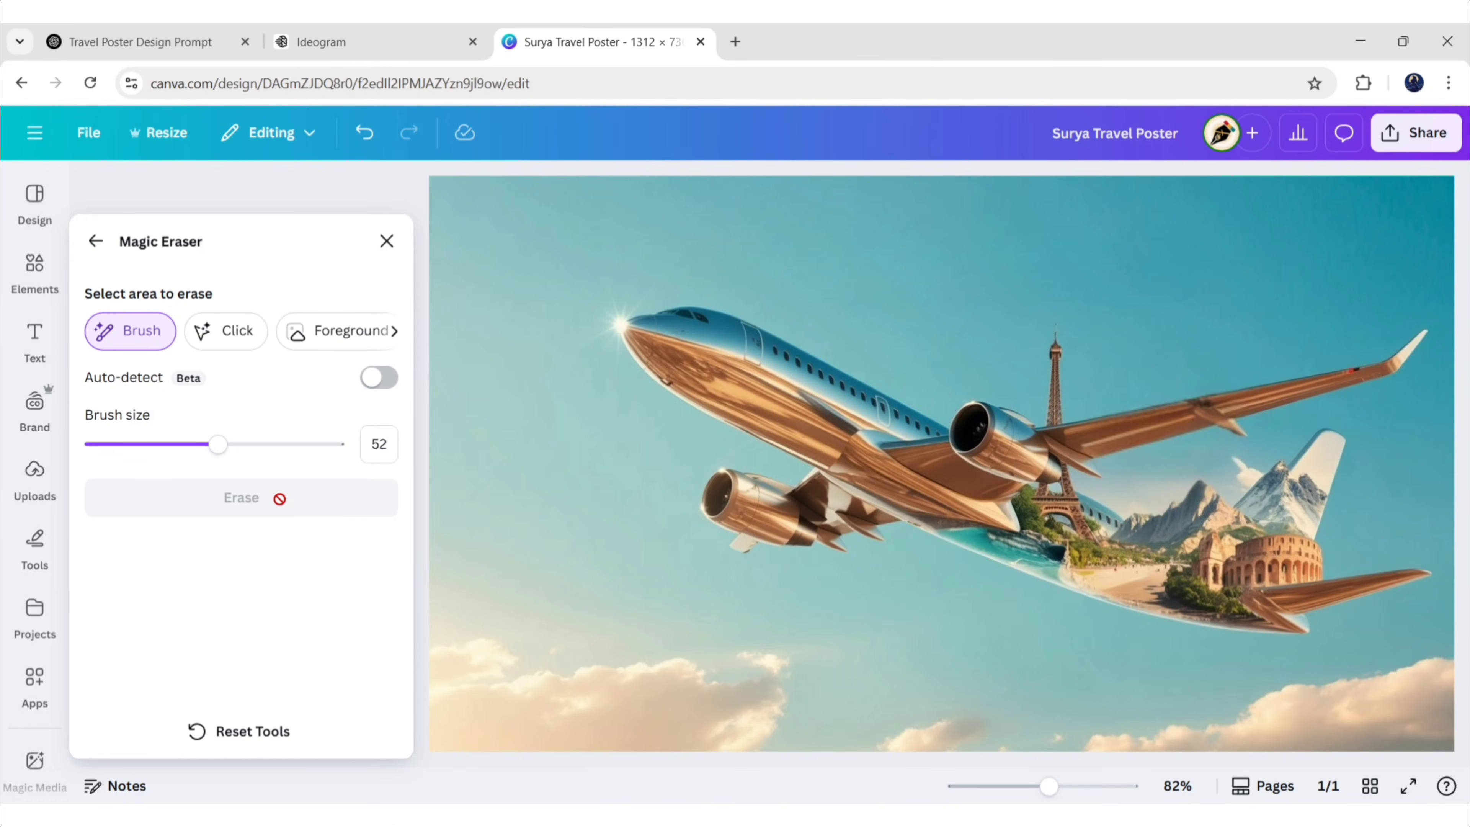
pyautogui.click(387, 241)
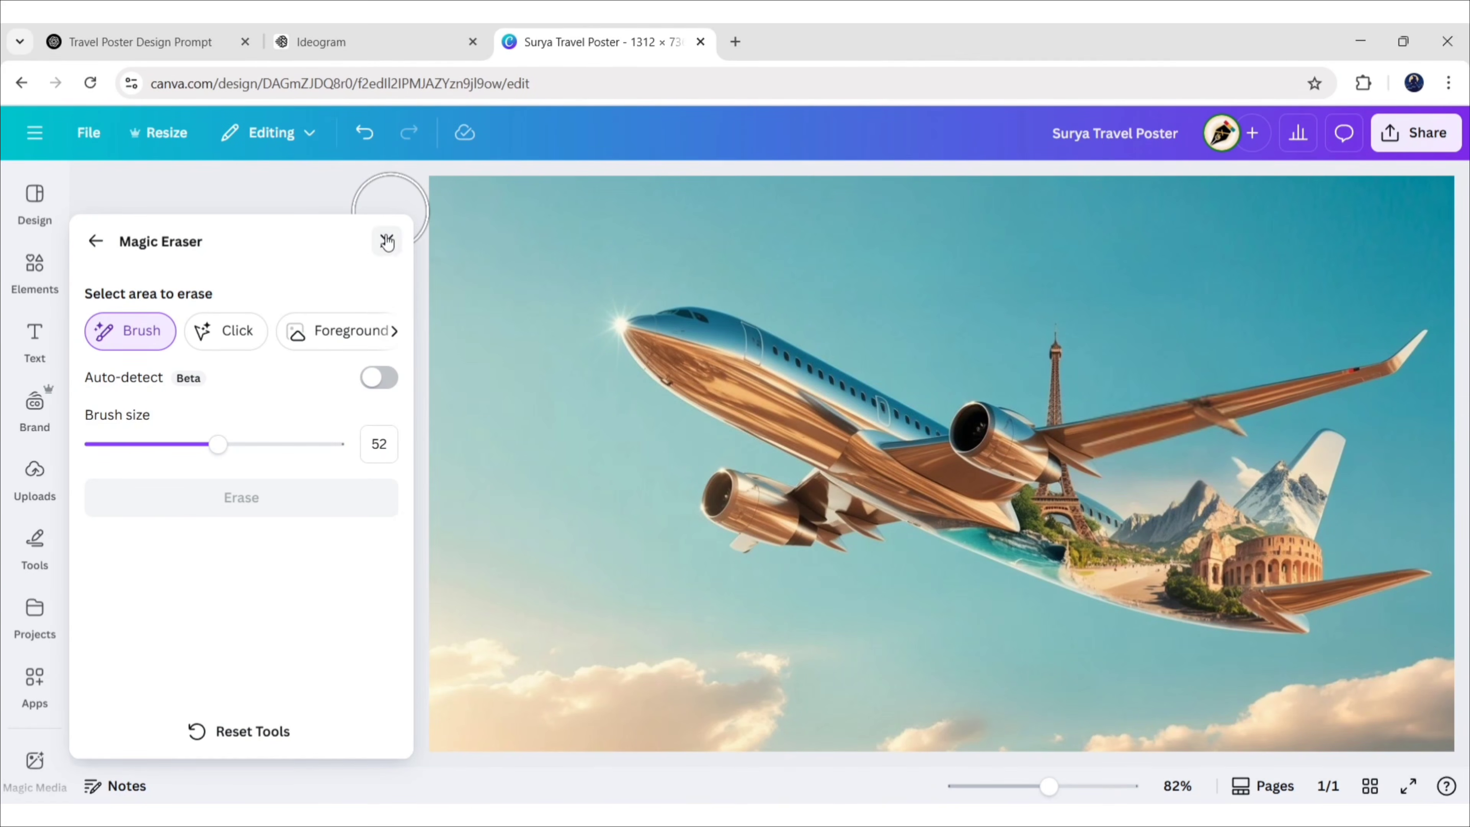
pyautogui.click(1329, 378)
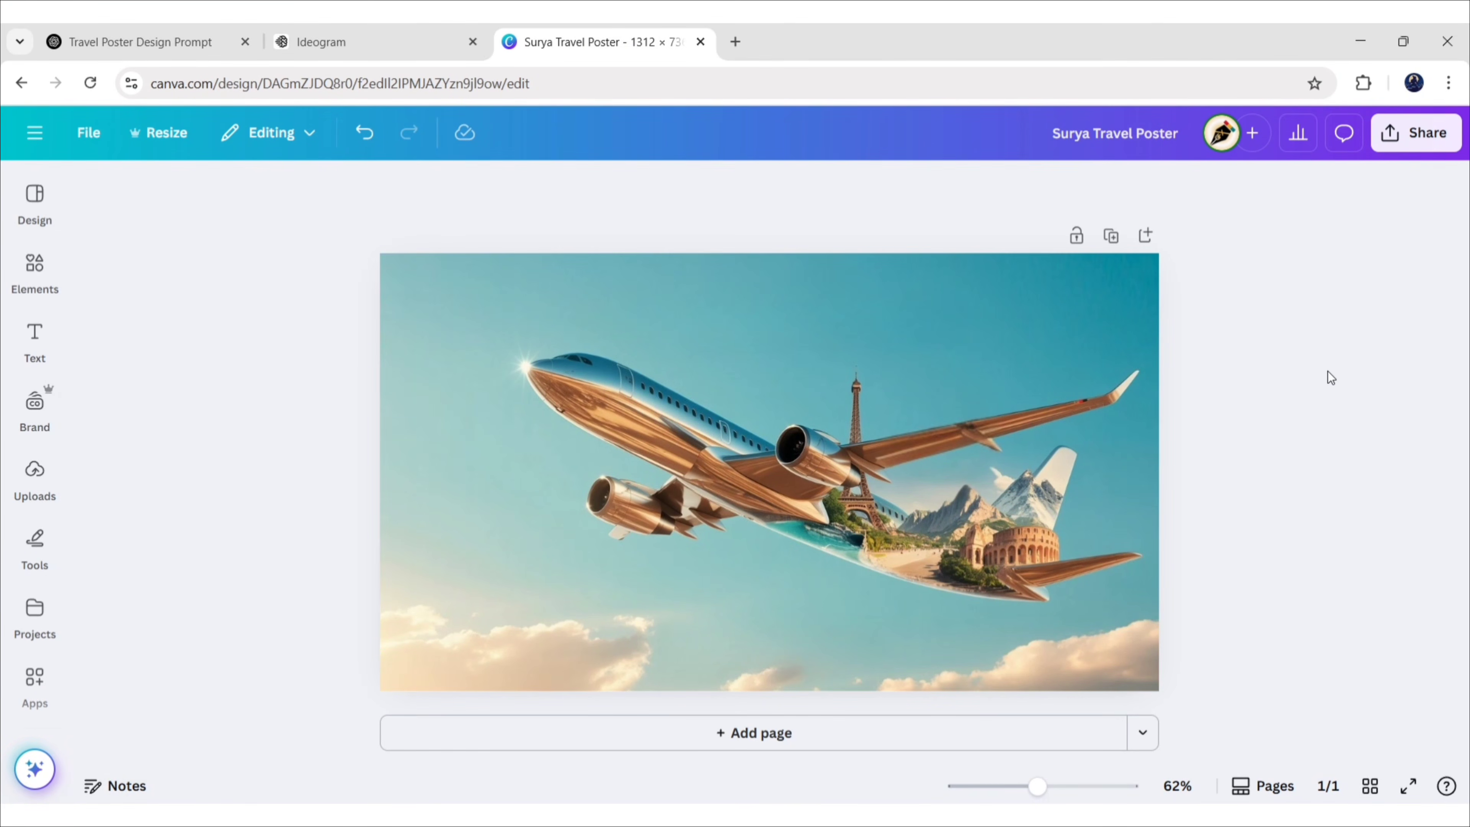
# Search Elements graphics for 'travel logo' and add the blue swoosh-arrow graphic
pyautogui.click(35, 266)
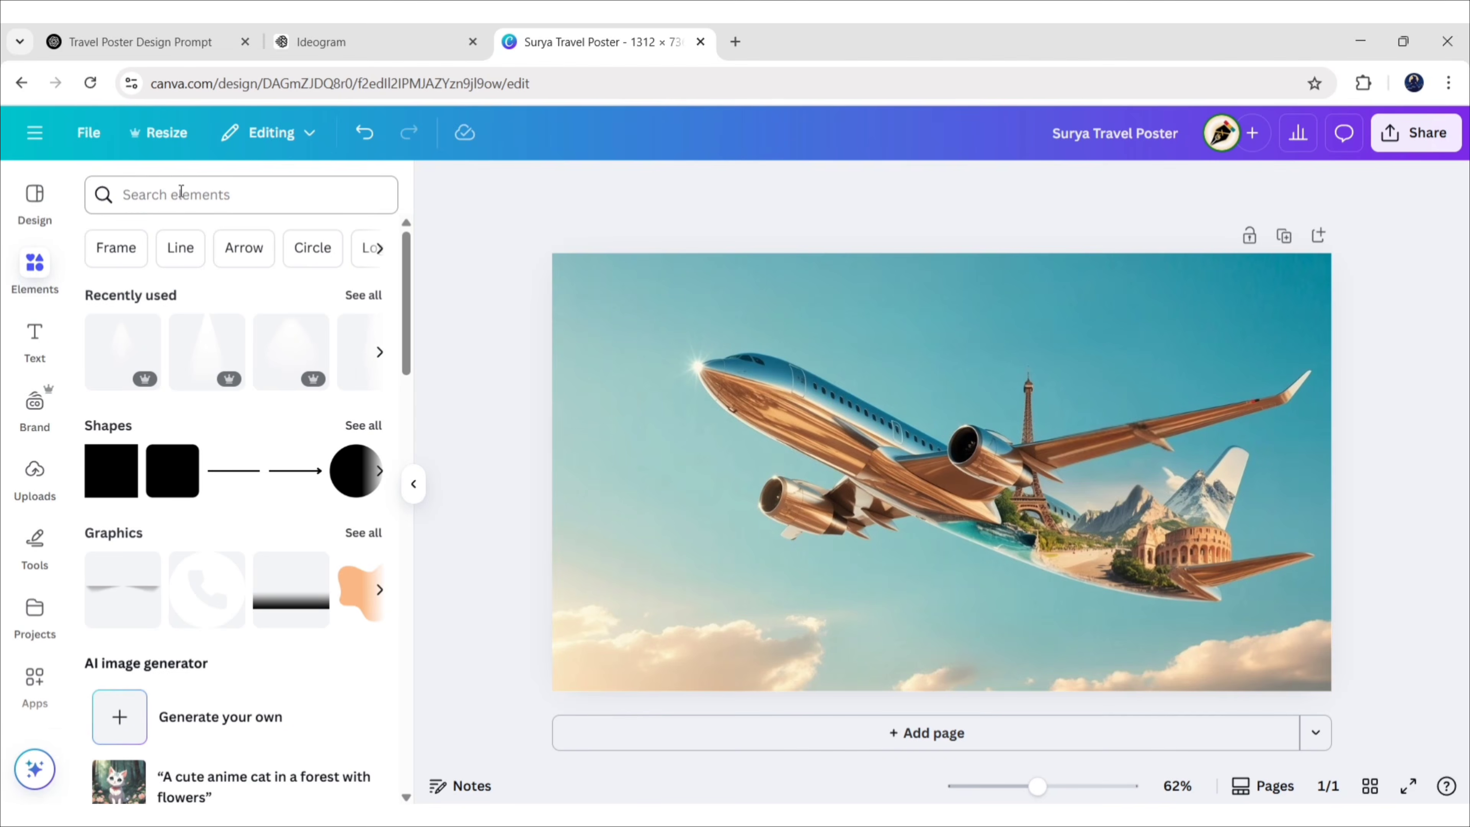
pyautogui.click(181, 194)
pyautogui.write('travel logo')
pyautogui.press('Return')
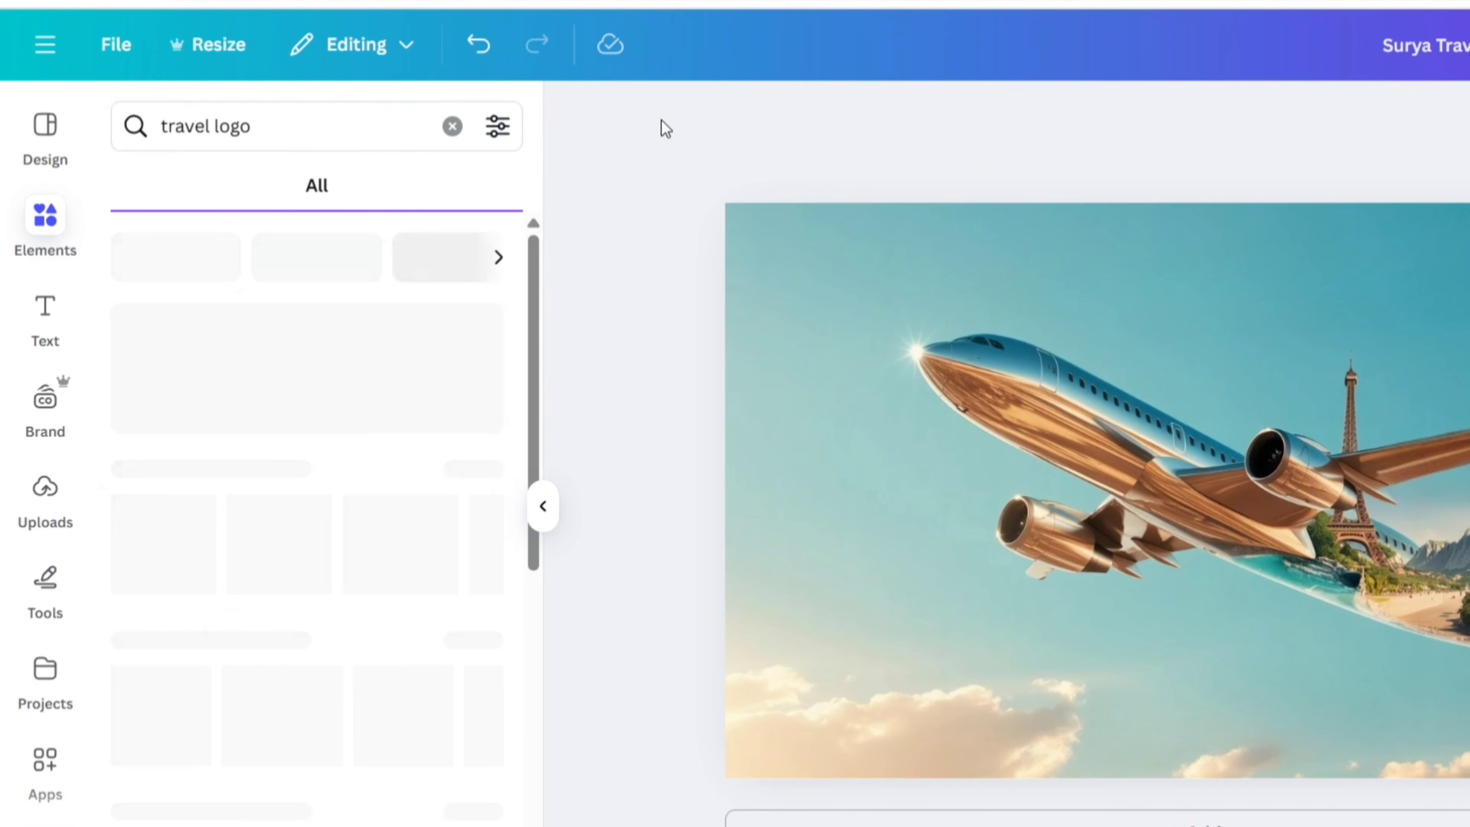
pyautogui.click(222, 188)
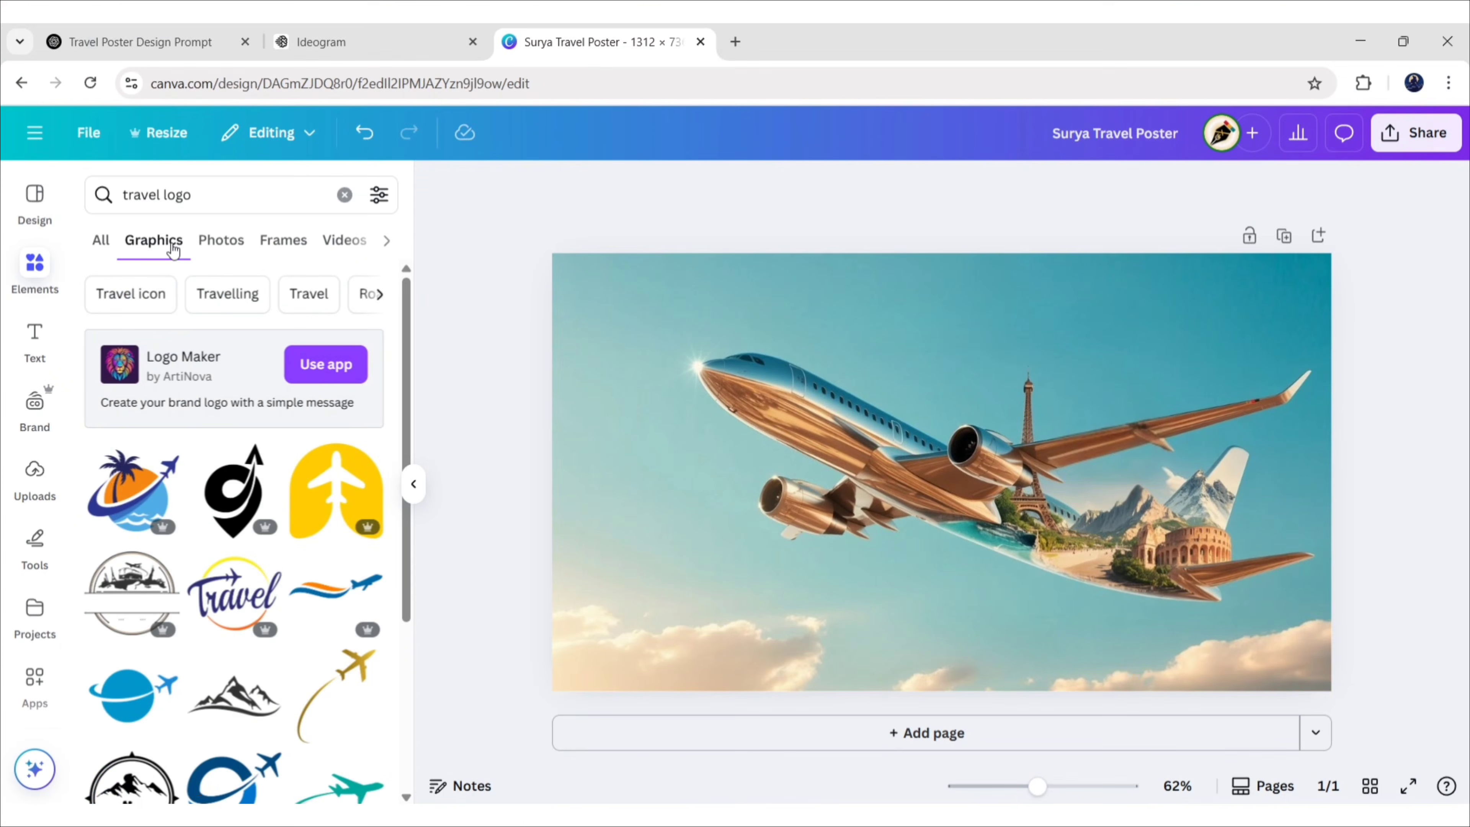
pyautogui.scroll(-5, 395, 455)
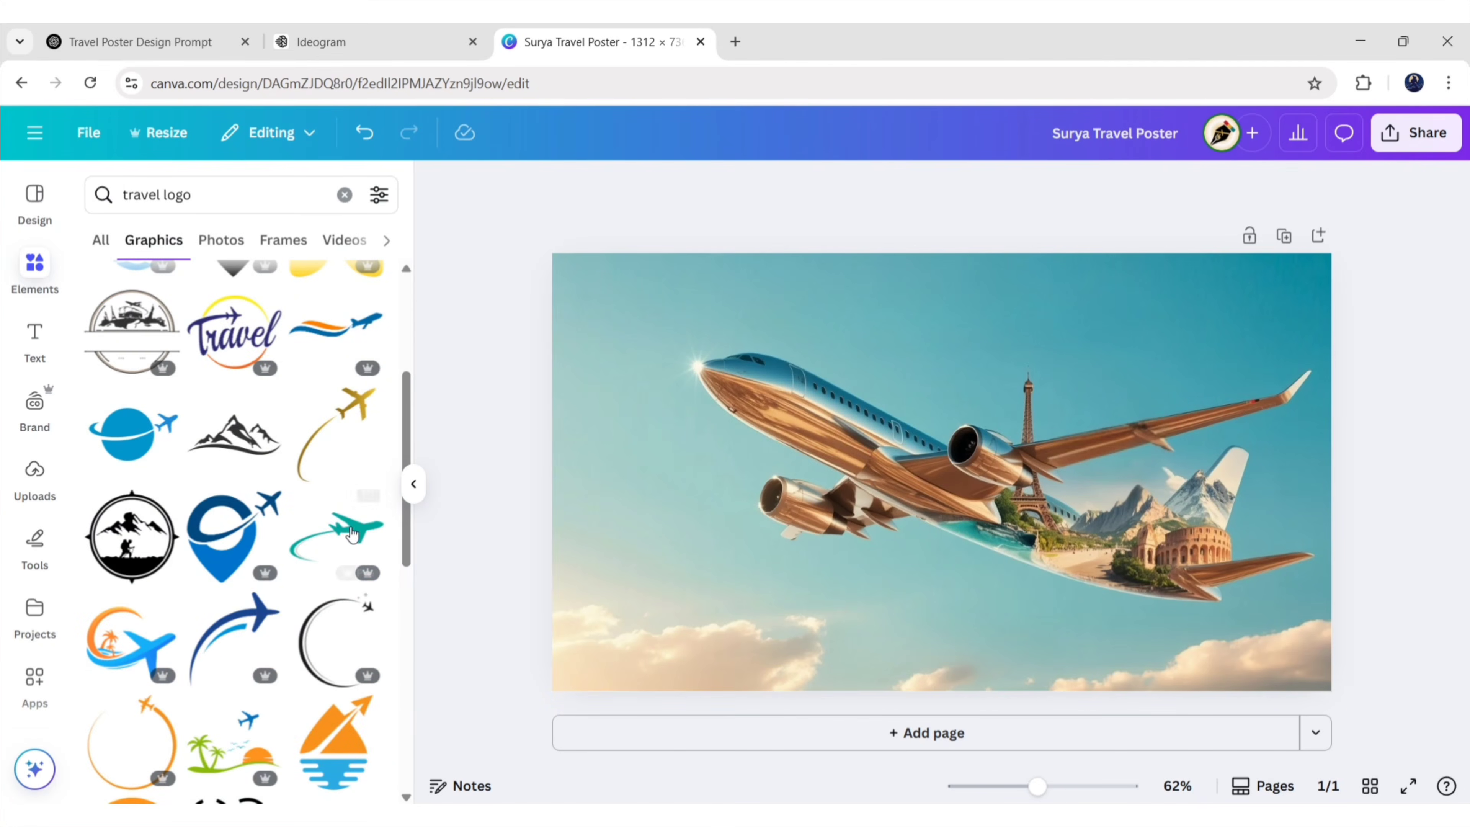
pyautogui.click(234, 637)
# Shrink the swoosh graphic and place it on the sky left of the plane
pyautogui.moveTo(1026, 385); pyautogui.dragTo(943, 472)
pyautogui.moveTo(911, 510); pyautogui.dragTo(650, 492)
pyautogui.click(412, 489)
pyautogui.click(263, 498)
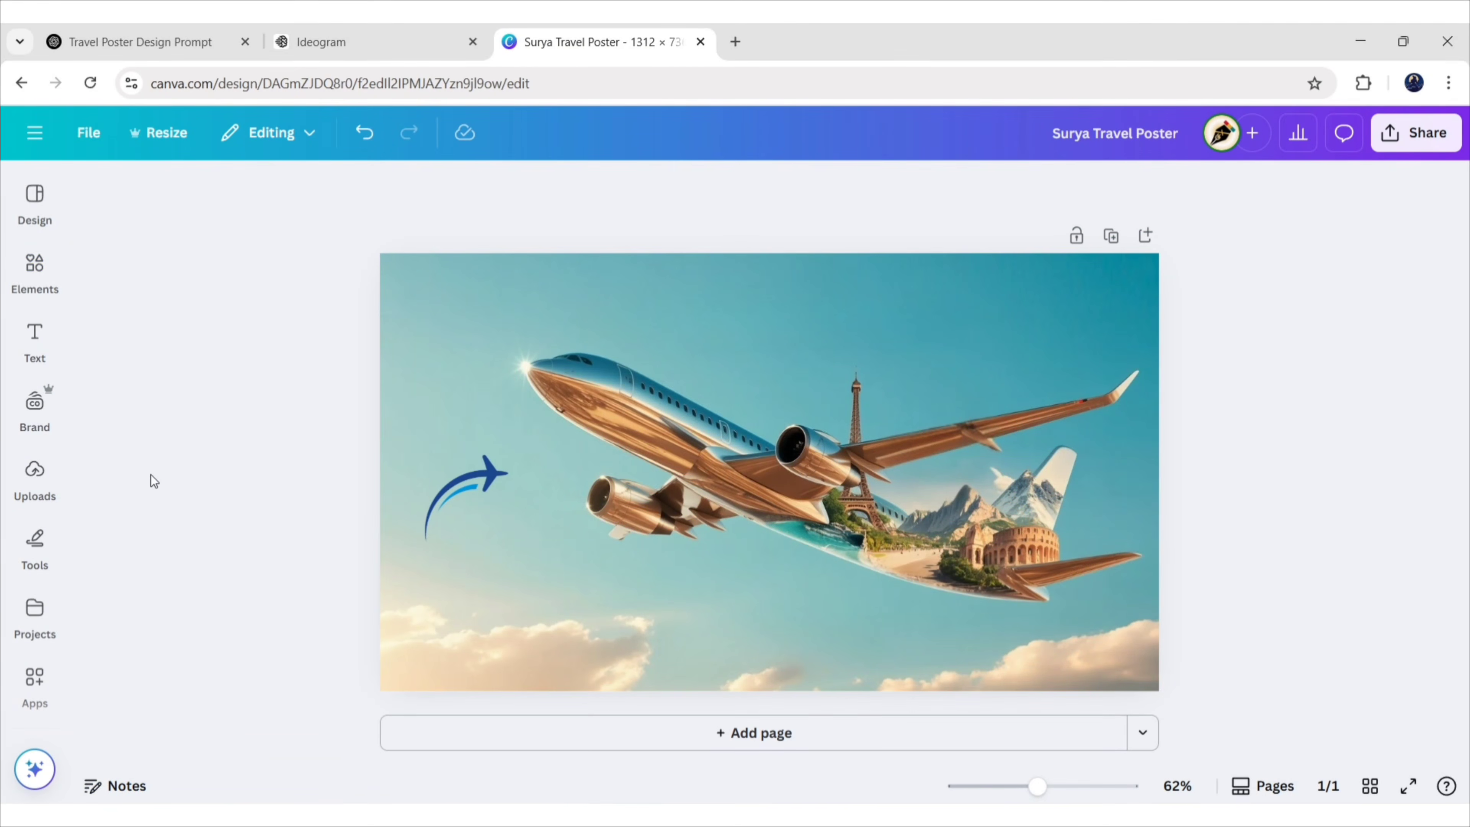
pyautogui.click(35, 339)
# Add a 'Surya Travel' heading set in Cinzel Decorative Bold
pyautogui.click(207, 391)
pyautogui.click(411, 485)
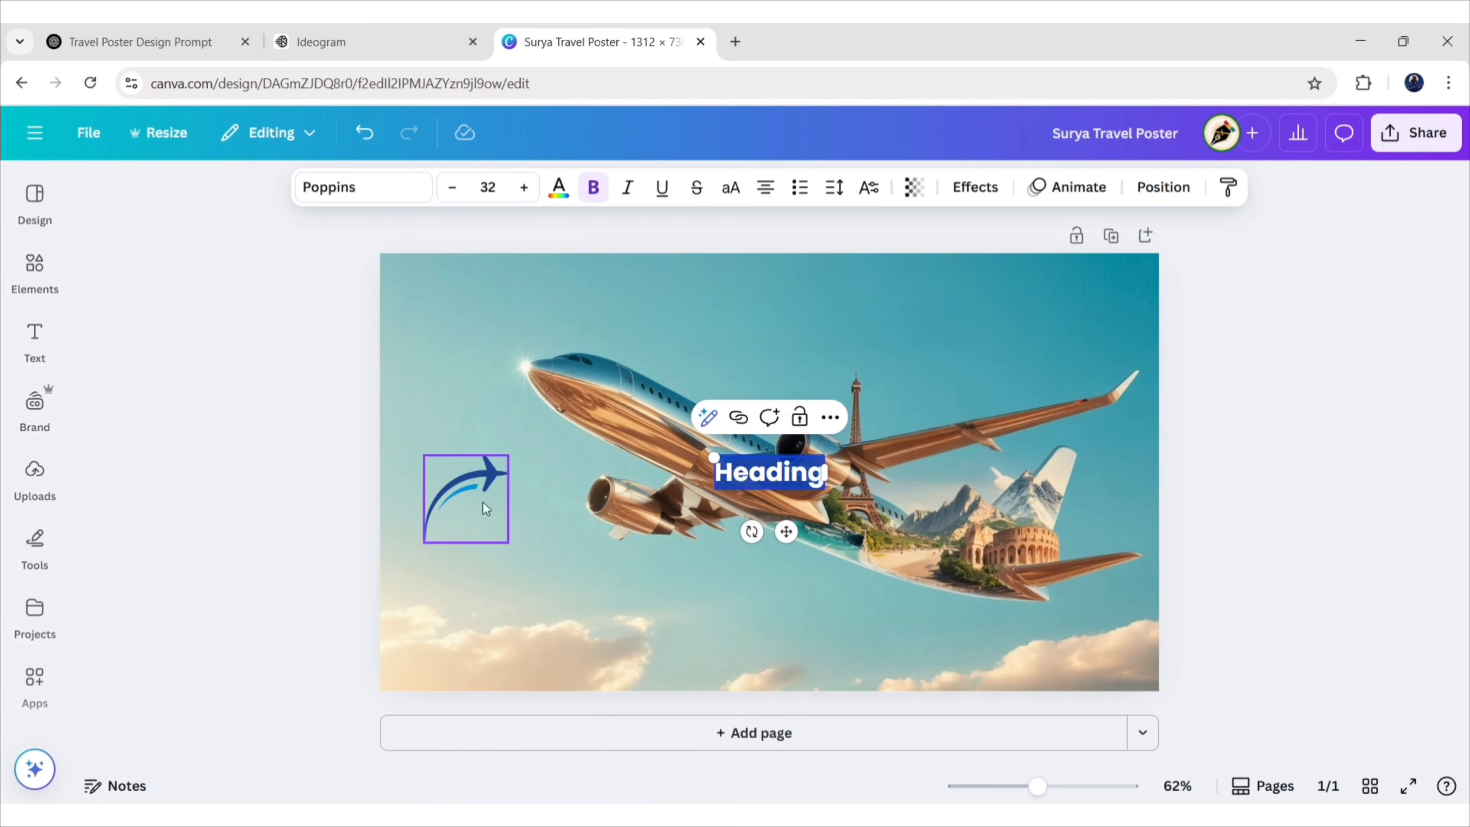
pyautogui.write('Surya Travel')
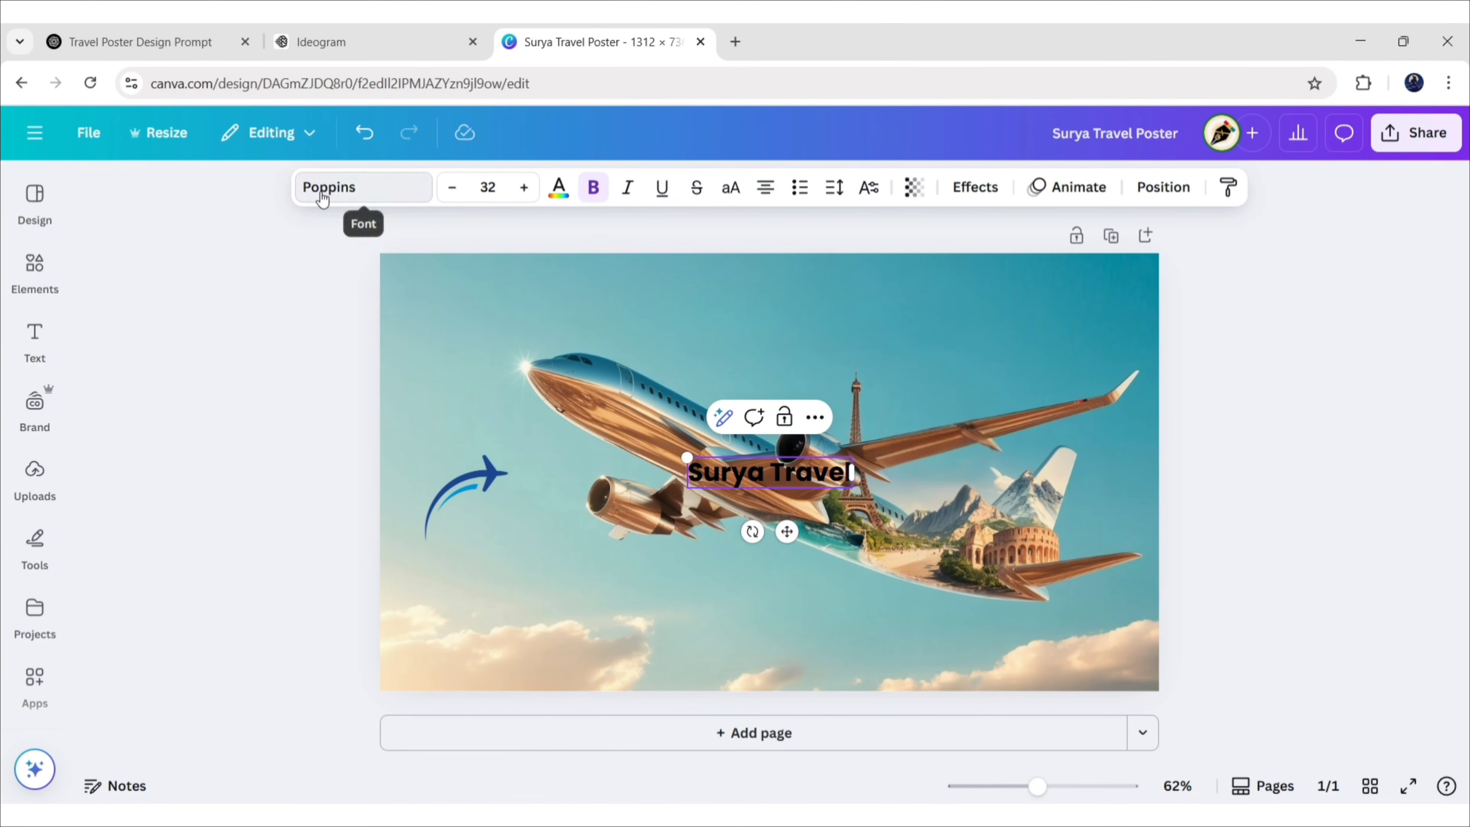
pyautogui.click(347, 186)
pyautogui.write('cinzel')
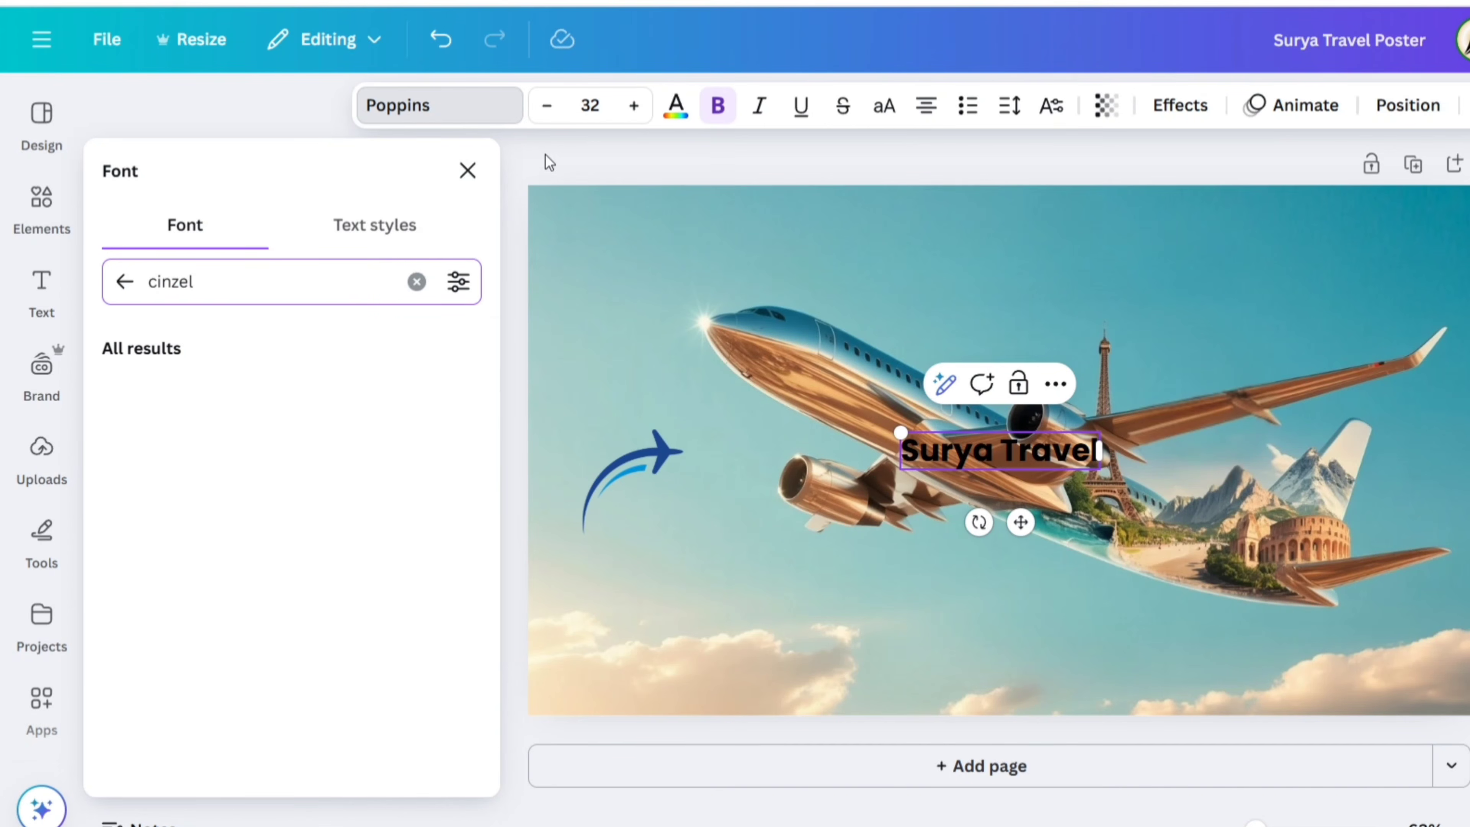
pyautogui.click(113, 446)
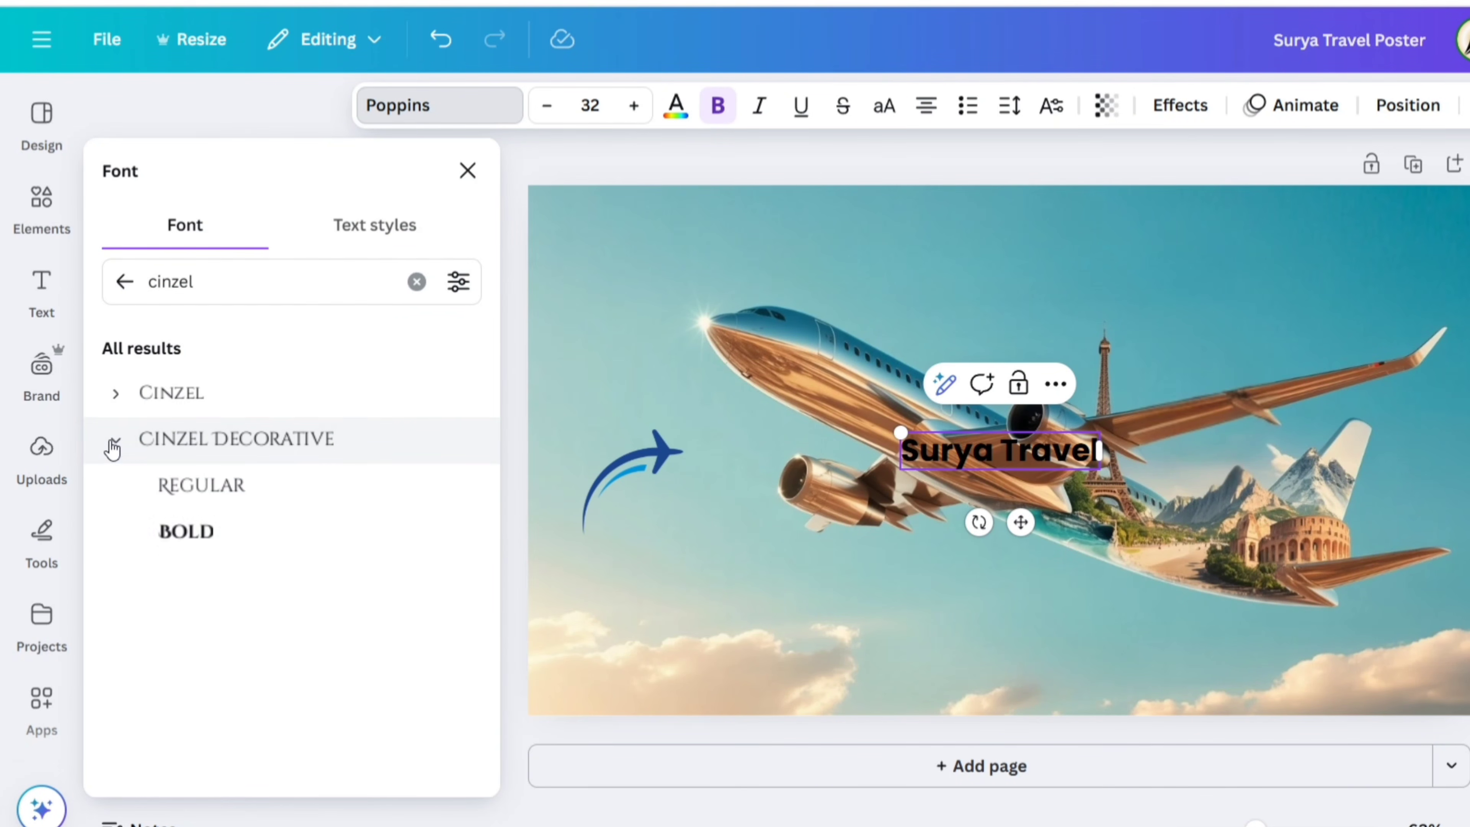
pyautogui.click(246, 534)
pyautogui.click(468, 171)
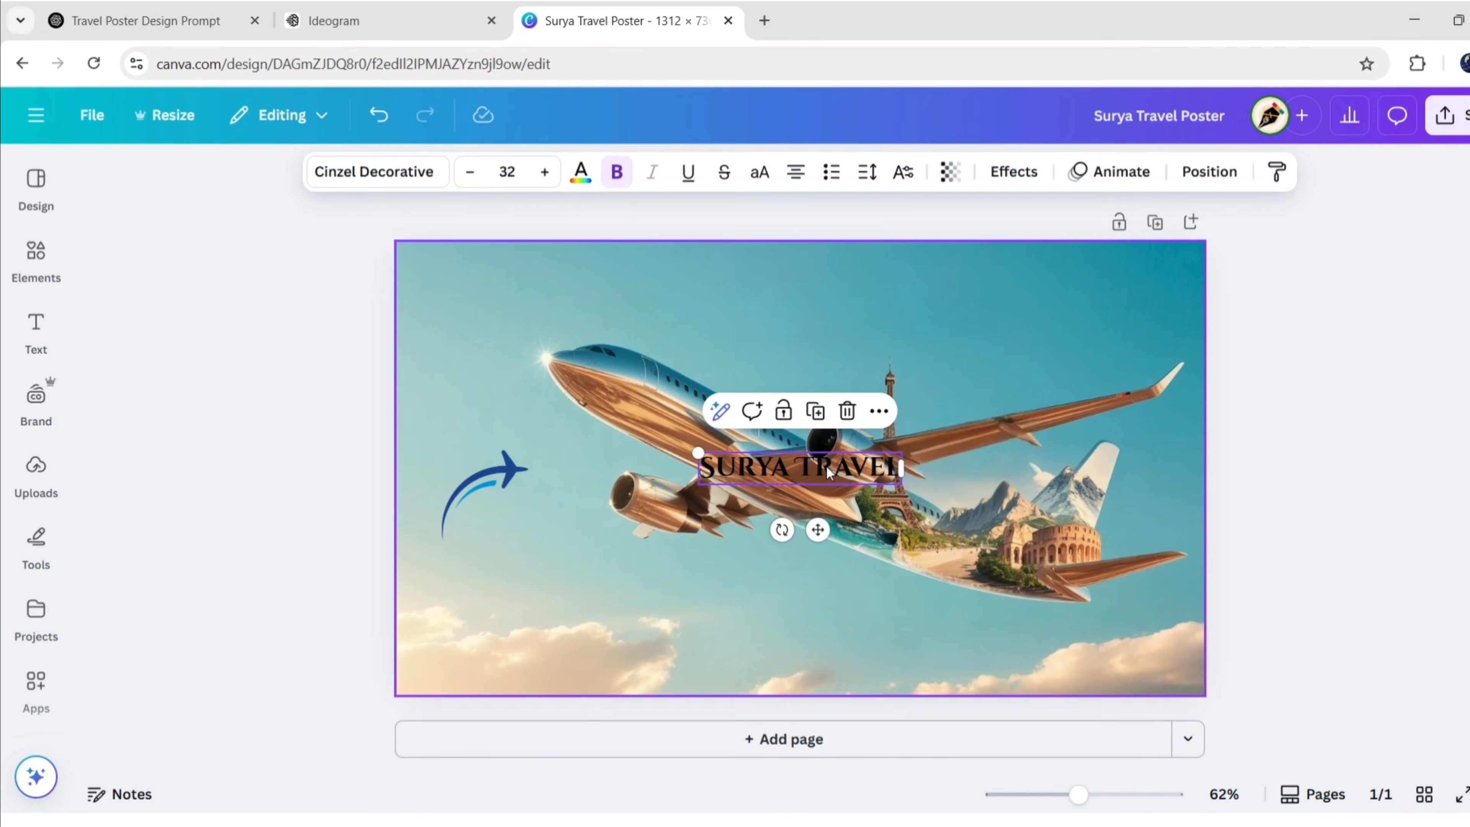
# Place the heading on the swoosh, wrap it to two uppercase lines with 1.15 line spacing
pyautogui.moveTo(1020, 522); pyautogui.dragTo(682, 574)
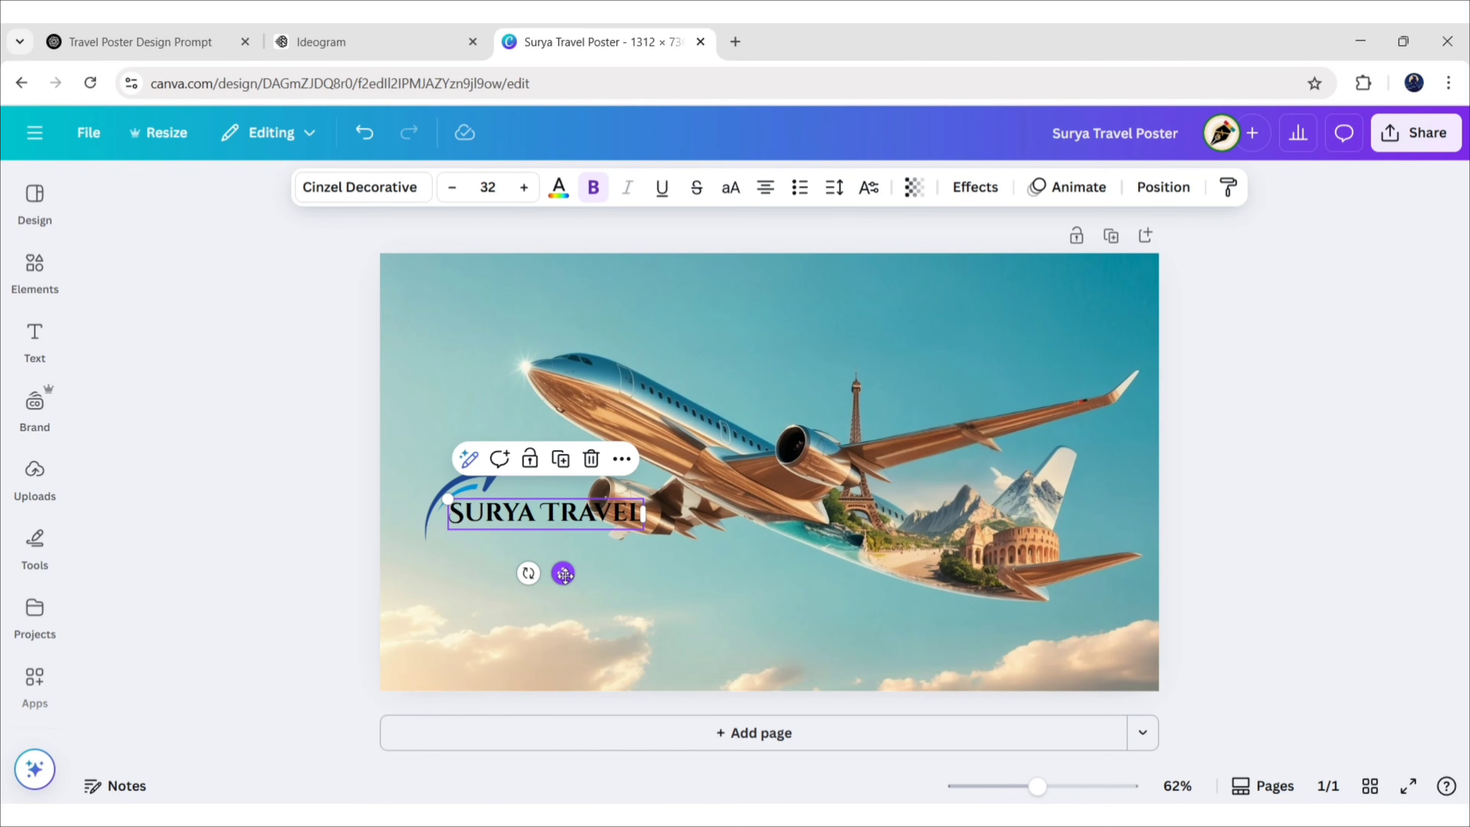
pyautogui.moveTo(641, 514); pyautogui.dragTo(571, 528)
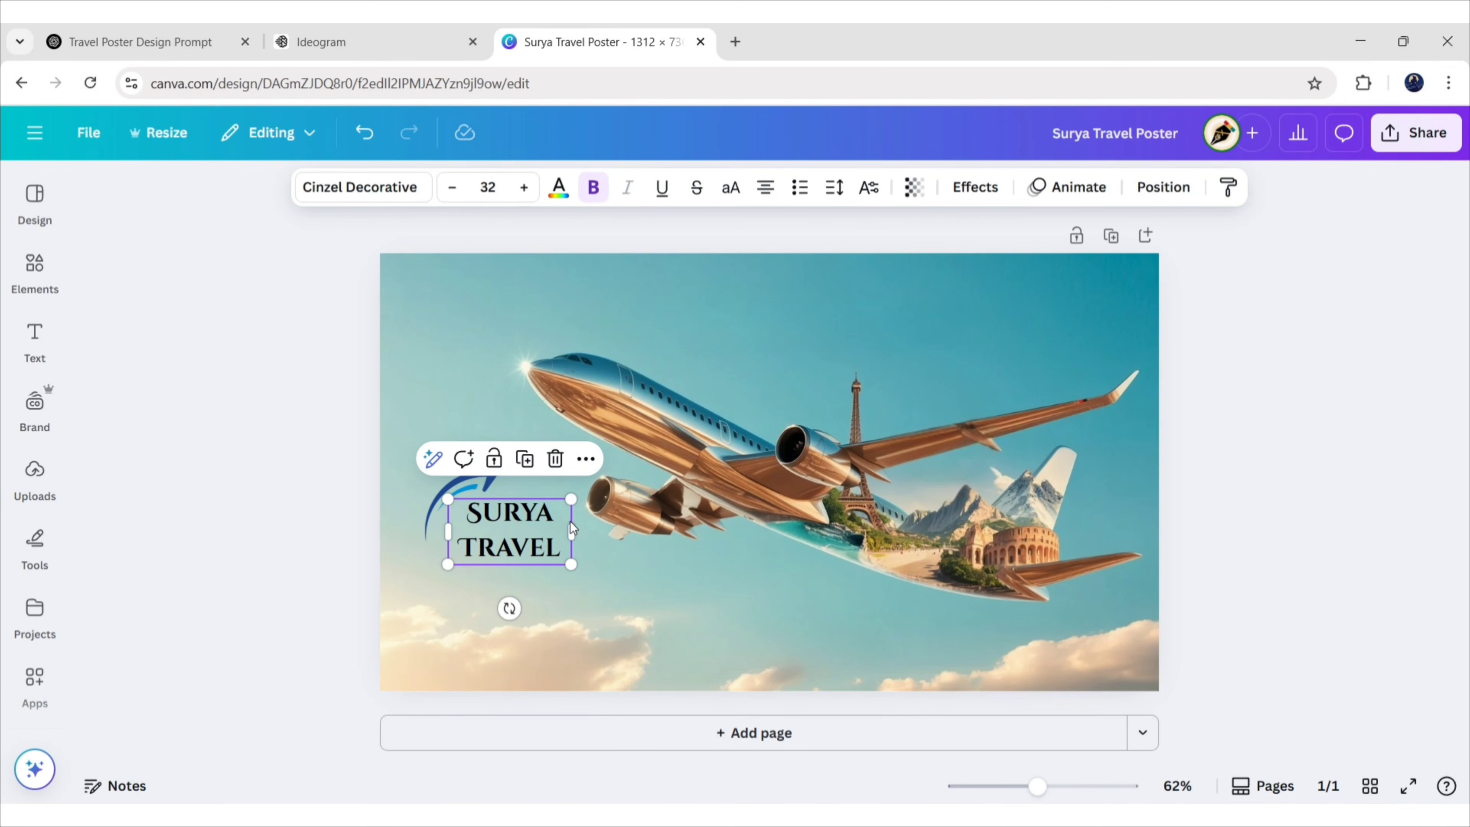
pyautogui.click(729, 195)
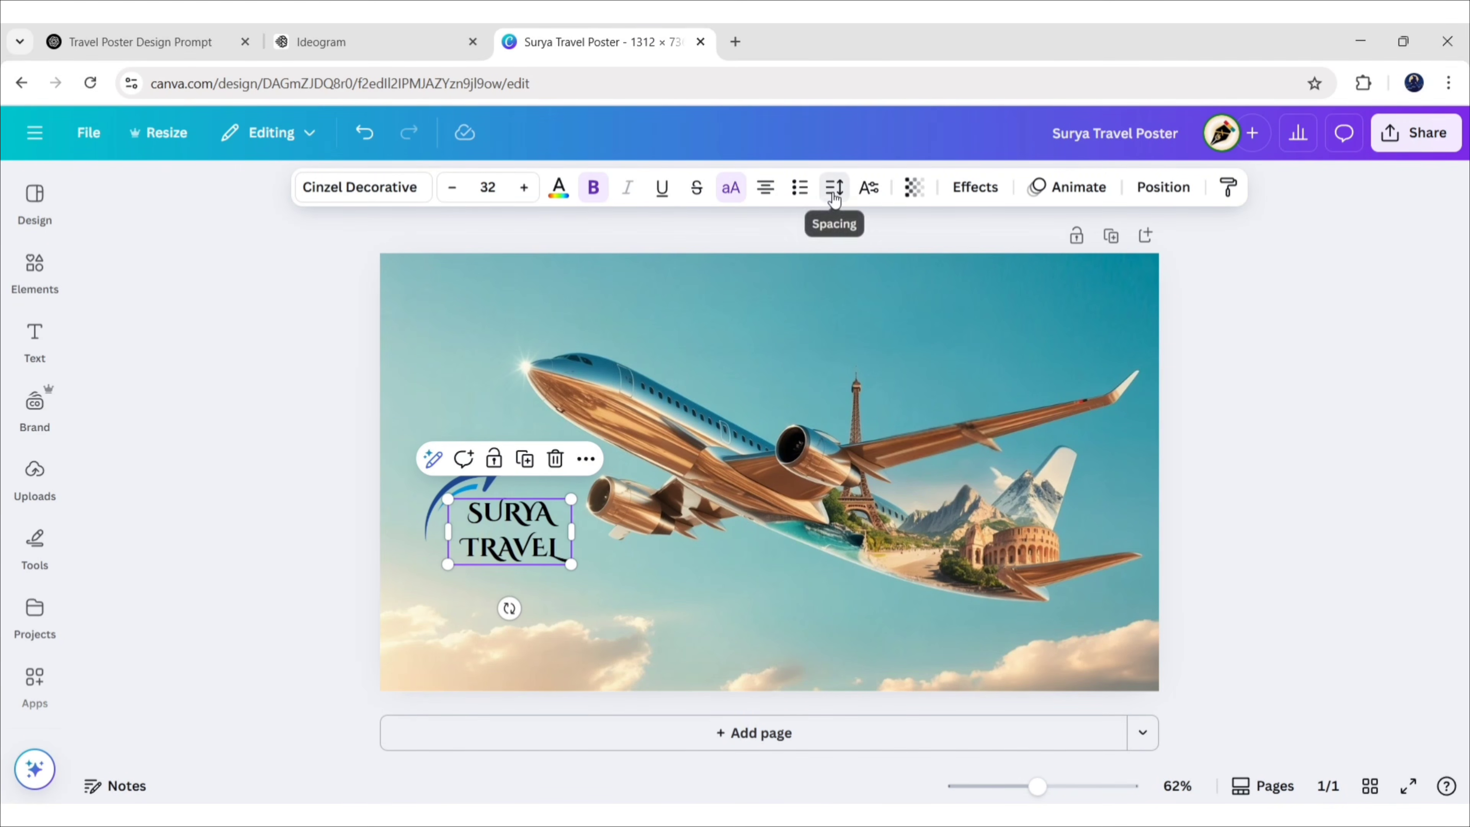
pyautogui.click(834, 187)
pyautogui.click(922, 332)
pyautogui.write('1.1')
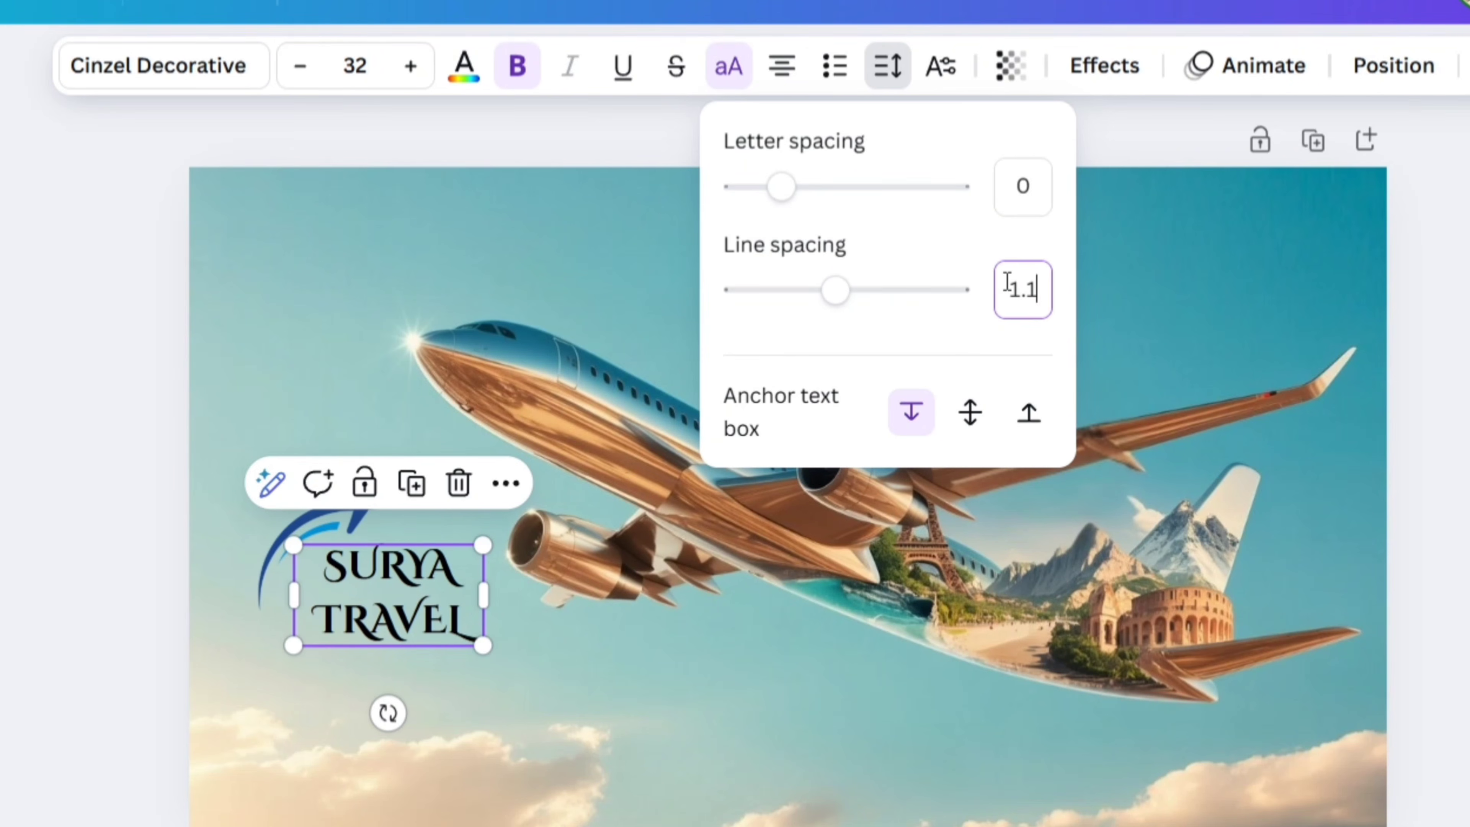
pyautogui.write('5')
pyautogui.press('Return')
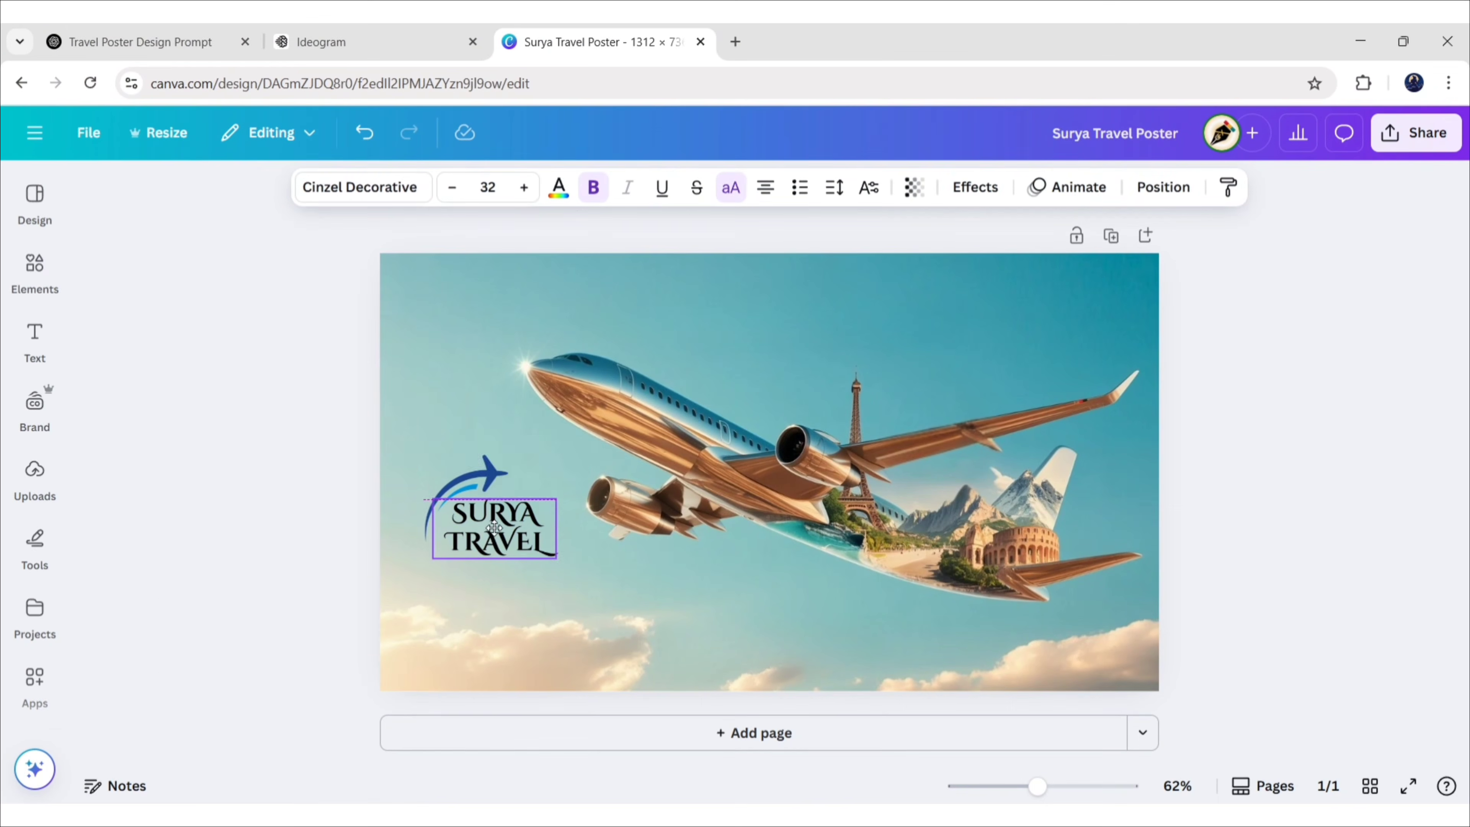
# Resize the swoosh graphic and position it over the SURYA TRAVEL text
pyautogui.click(241, 609)
pyautogui.moveTo(241, 608); pyautogui.dragTo(255, 637)
pyautogui.moveTo(423, 559); pyautogui.dragTo(401, 558)
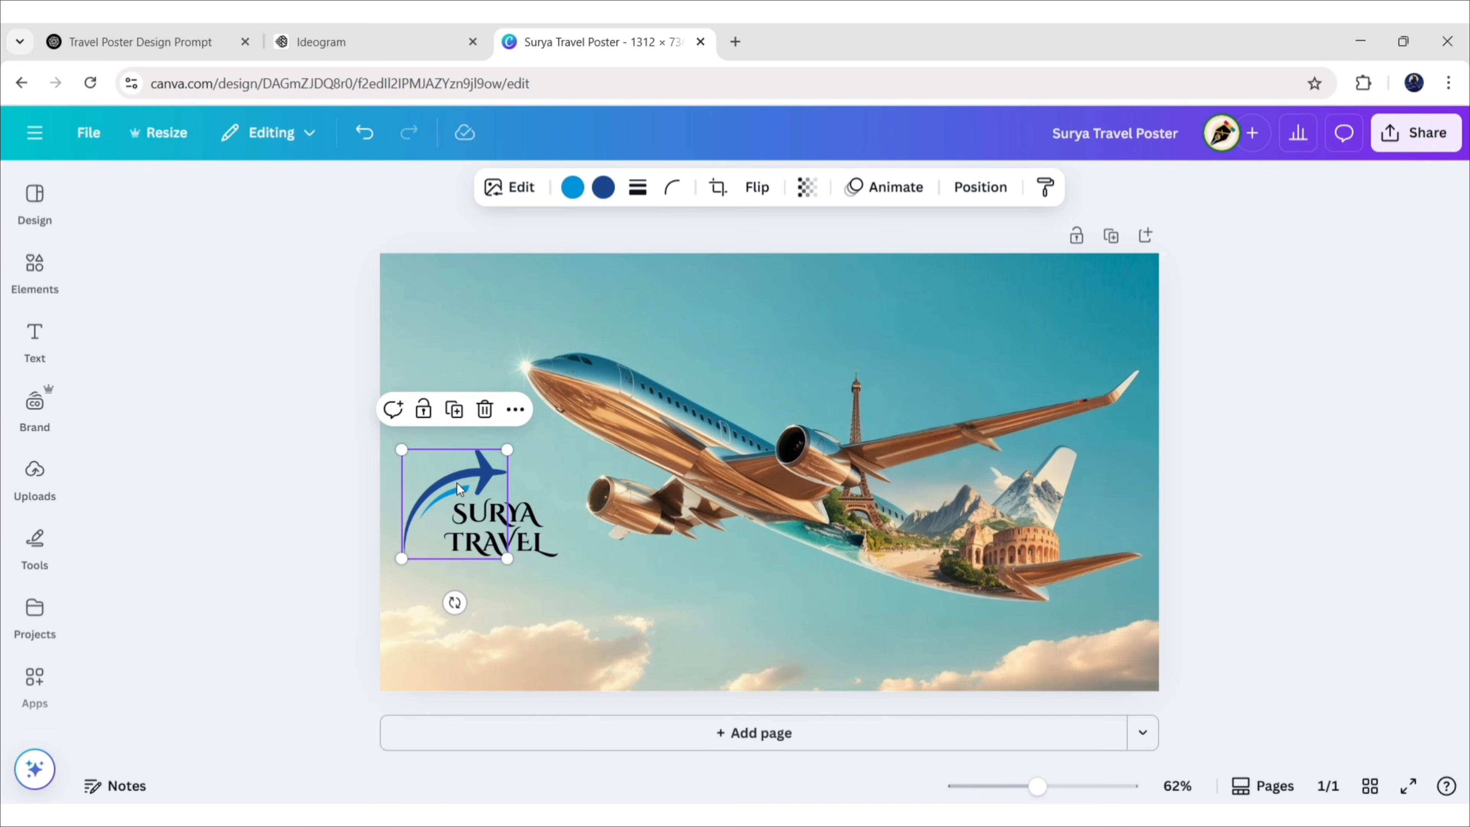
pyautogui.moveTo(459, 489); pyautogui.dragTo(474, 489)
pyautogui.press('Right')
pyautogui.press('Right')
pyautogui.press('Right')
pyautogui.press('Right')
pyautogui.press('Right')
pyautogui.press('Right')
pyautogui.press('Right')
pyautogui.press('Right')
pyautogui.press('Right')
pyautogui.press('Right')
pyautogui.press('Right')
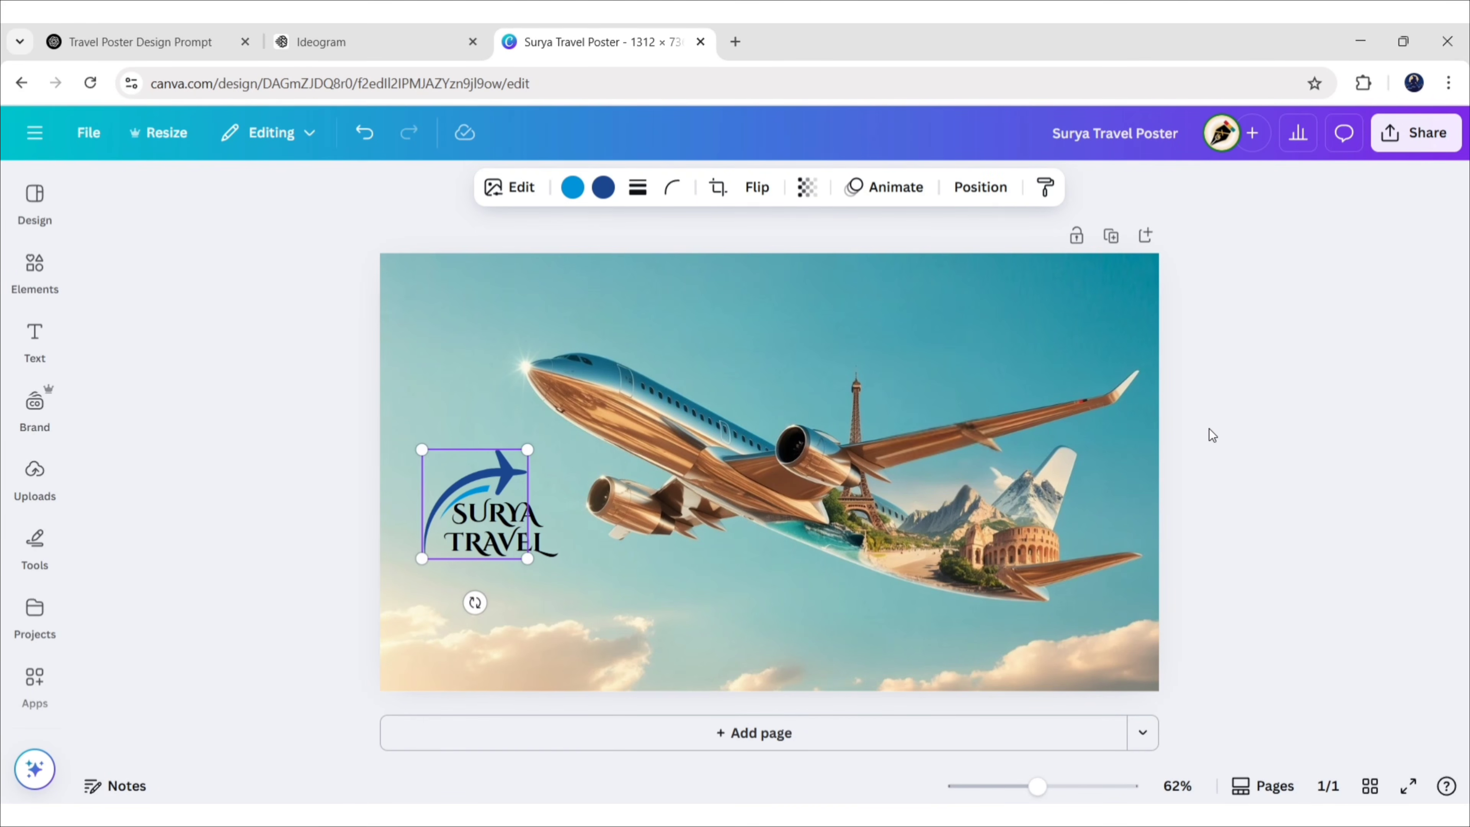
pyautogui.press('Left')
pyautogui.press('Left')
pyautogui.press('Left')
pyautogui.press('Left')
pyautogui.press('Left')
pyautogui.press('Left')
pyautogui.press('Left')
pyautogui.press('Left')
pyautogui.press('Left')
pyautogui.press('Left')
pyautogui.press('Left')
# Colour the word TRAVEL light blue in the logo text
pyautogui.click(461, 515)
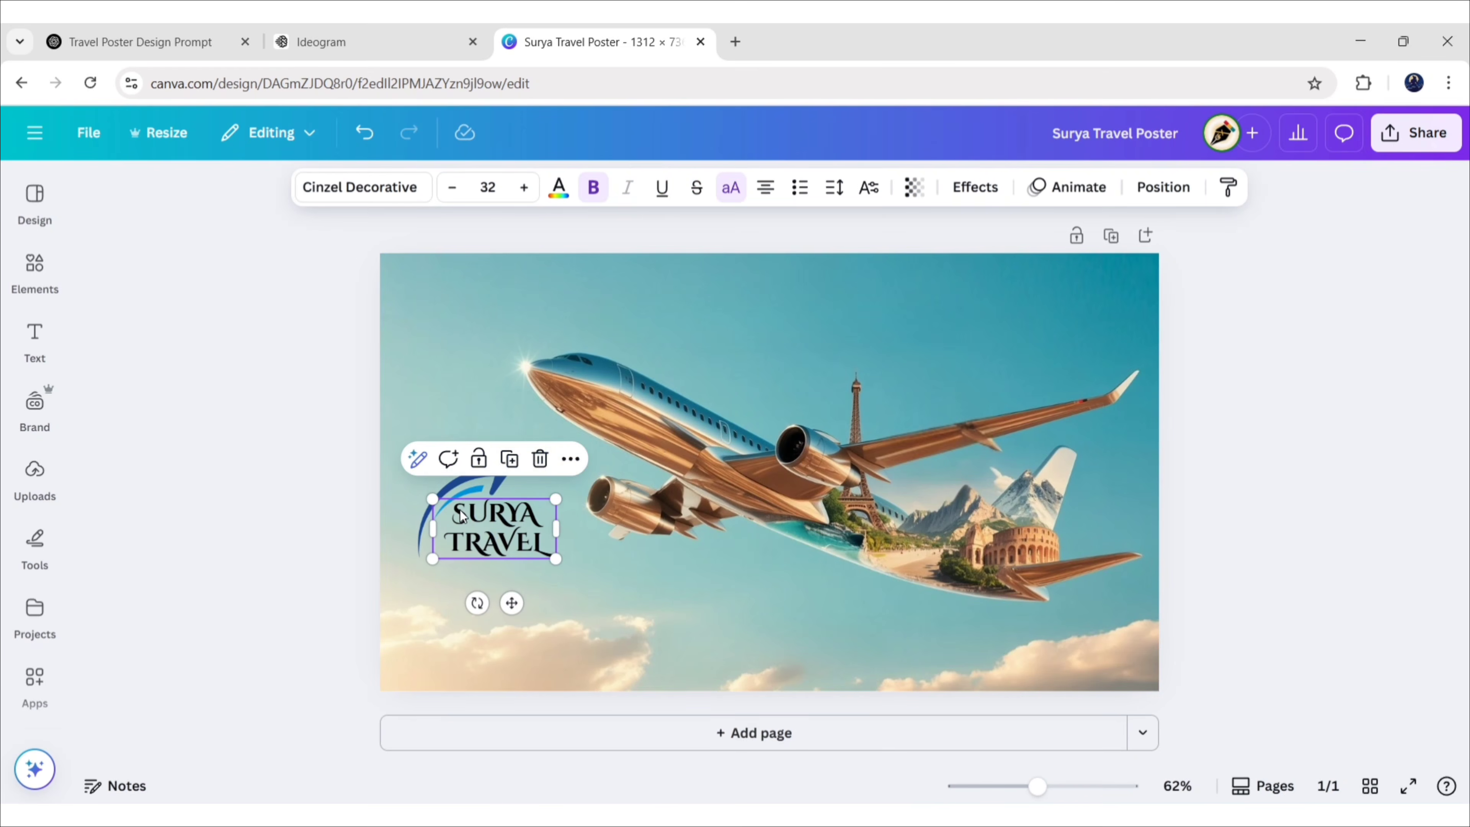
pyautogui.moveTo(528, 515); pyautogui.dragTo(544, 515)
pyautogui.click(557, 191)
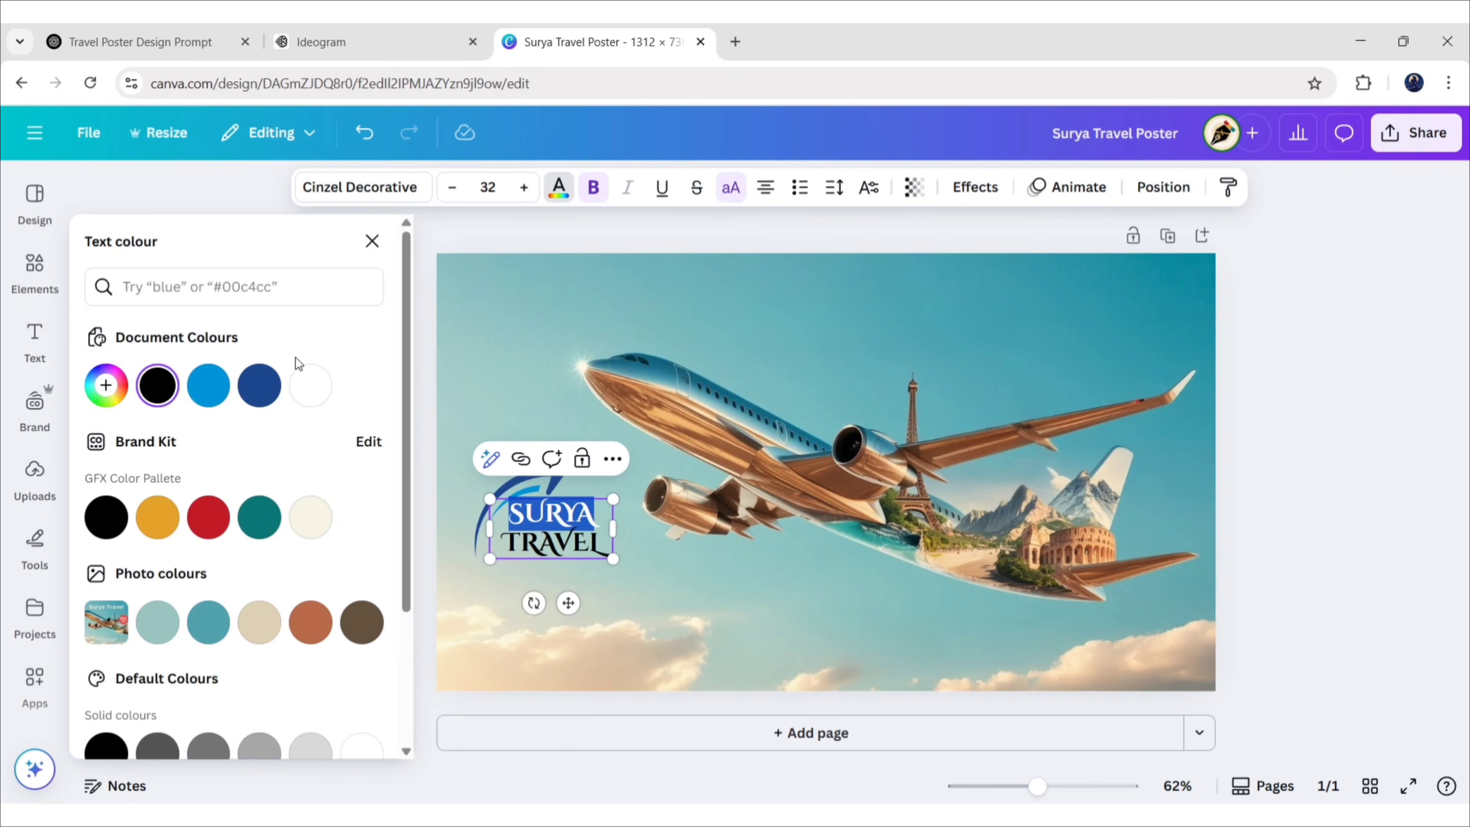
pyautogui.click(372, 241)
pyautogui.moveTo(447, 543); pyautogui.dragTo(545, 543)
pyautogui.click(559, 188)
pyautogui.click(206, 384)
pyautogui.click(372, 241)
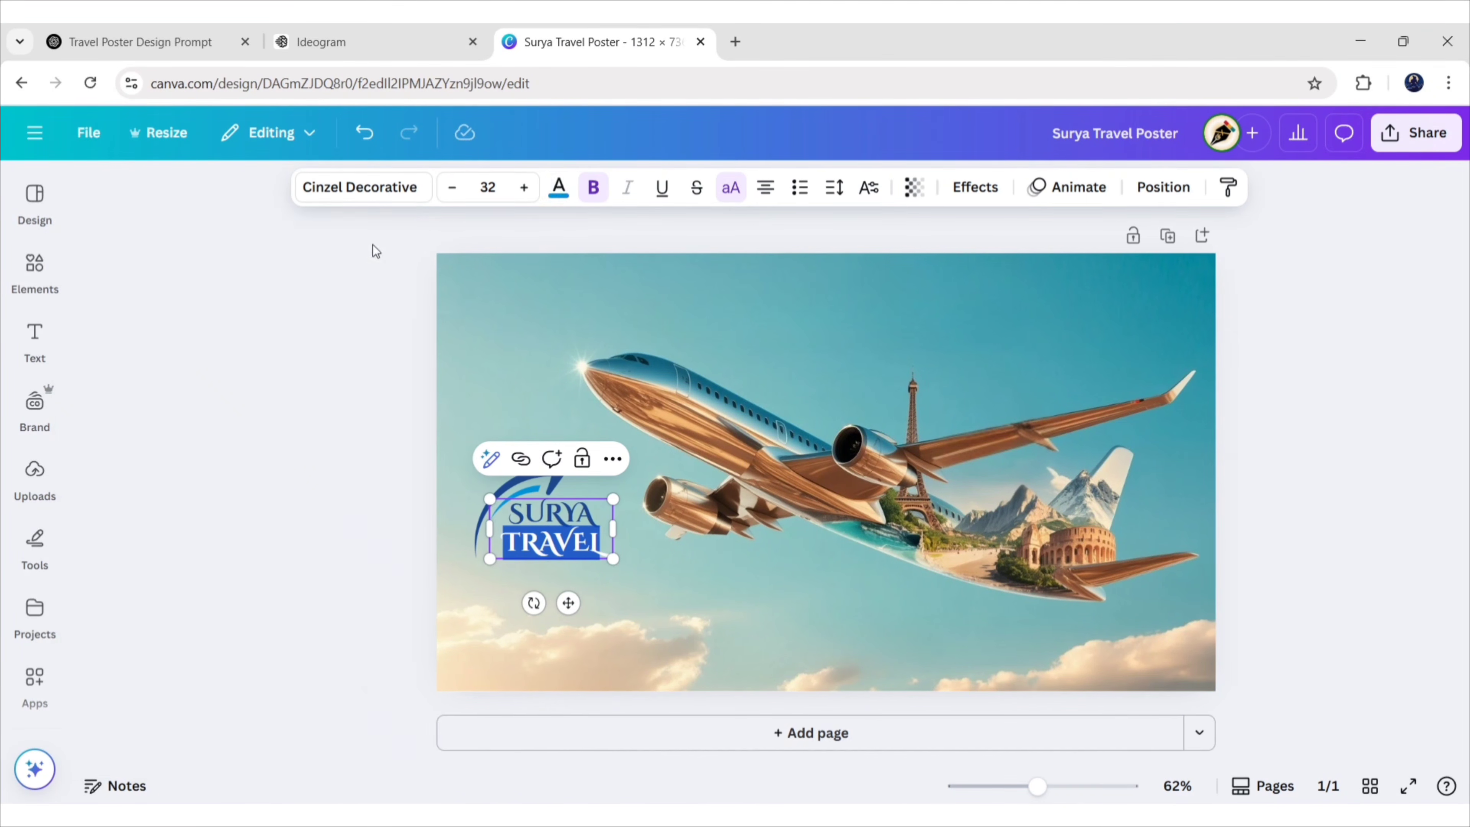
pyautogui.click(372, 245)
# Group the swoosh and the SURYA TRAVEL text into one logo
pyautogui.click(441, 496)
pyautogui.keyDown('shift'); pyautogui.click(489, 515); pyautogui.keyUp('shift')
pyautogui.click(436, 410)
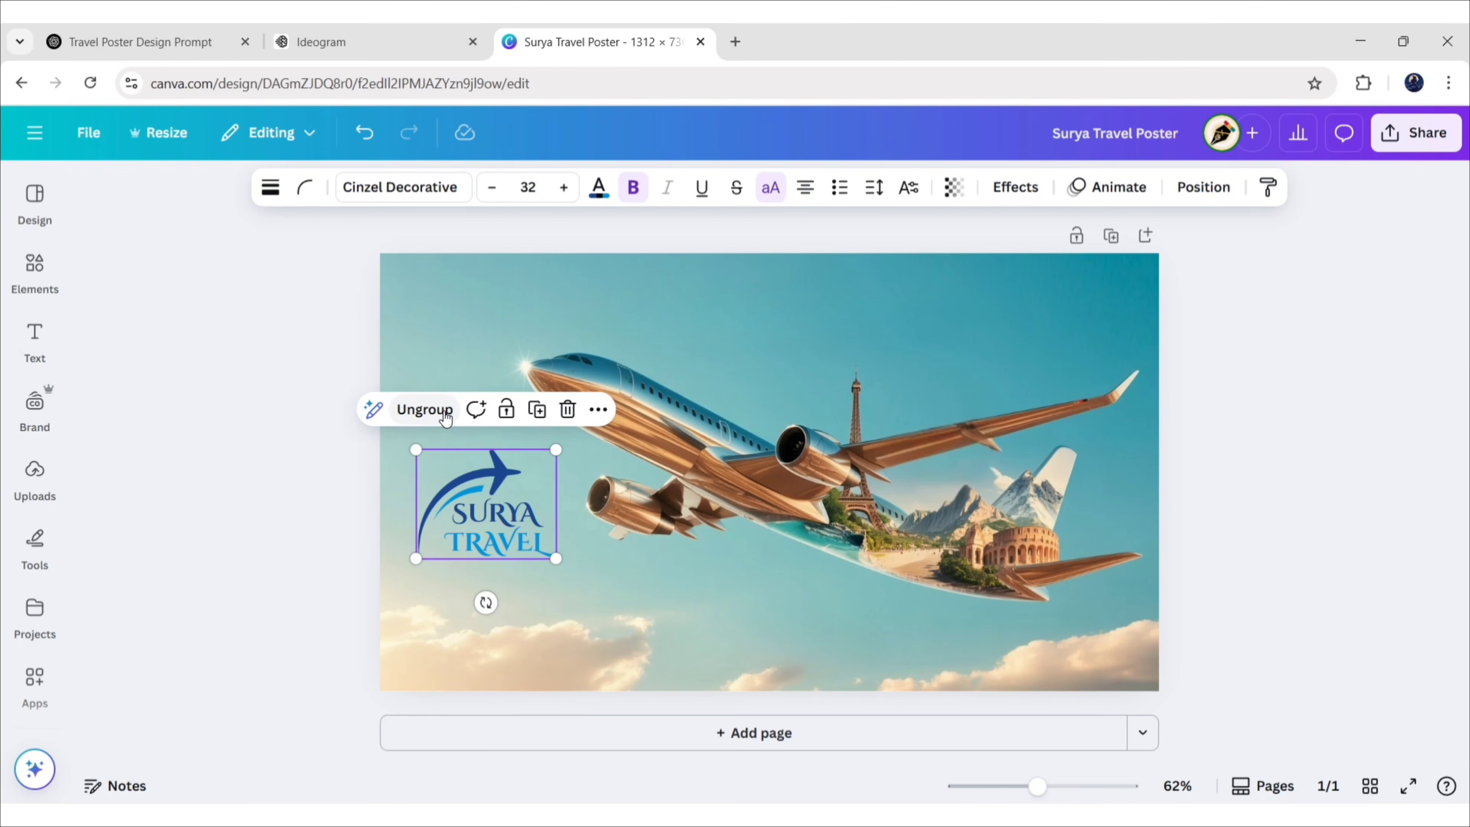
pyautogui.click(323, 551)
# Shrink the grouped logo and move it to the poster's top-left corner
pyautogui.click(501, 516)
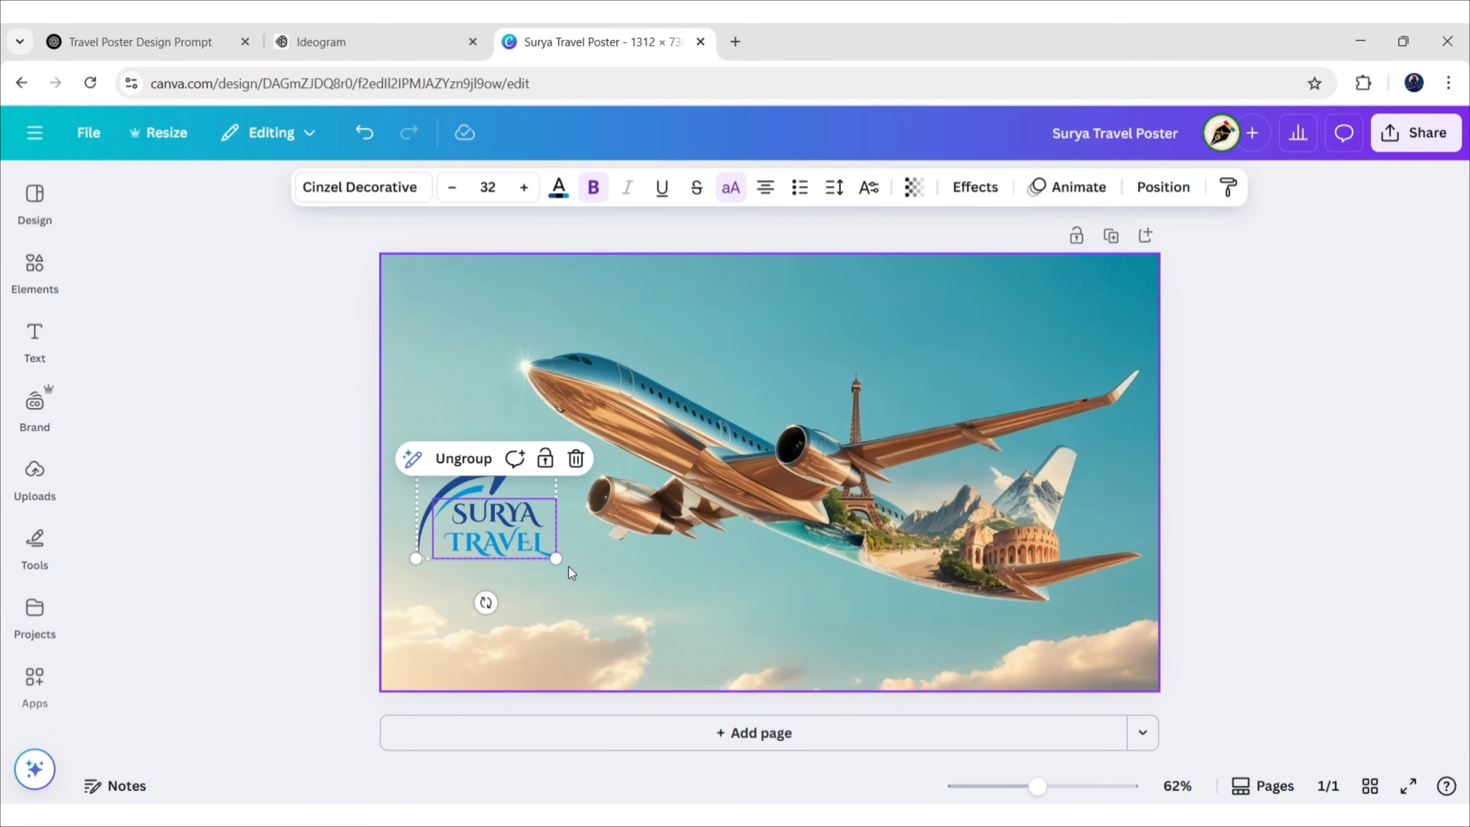
pyautogui.moveTo(557, 560); pyautogui.dragTo(507, 520)
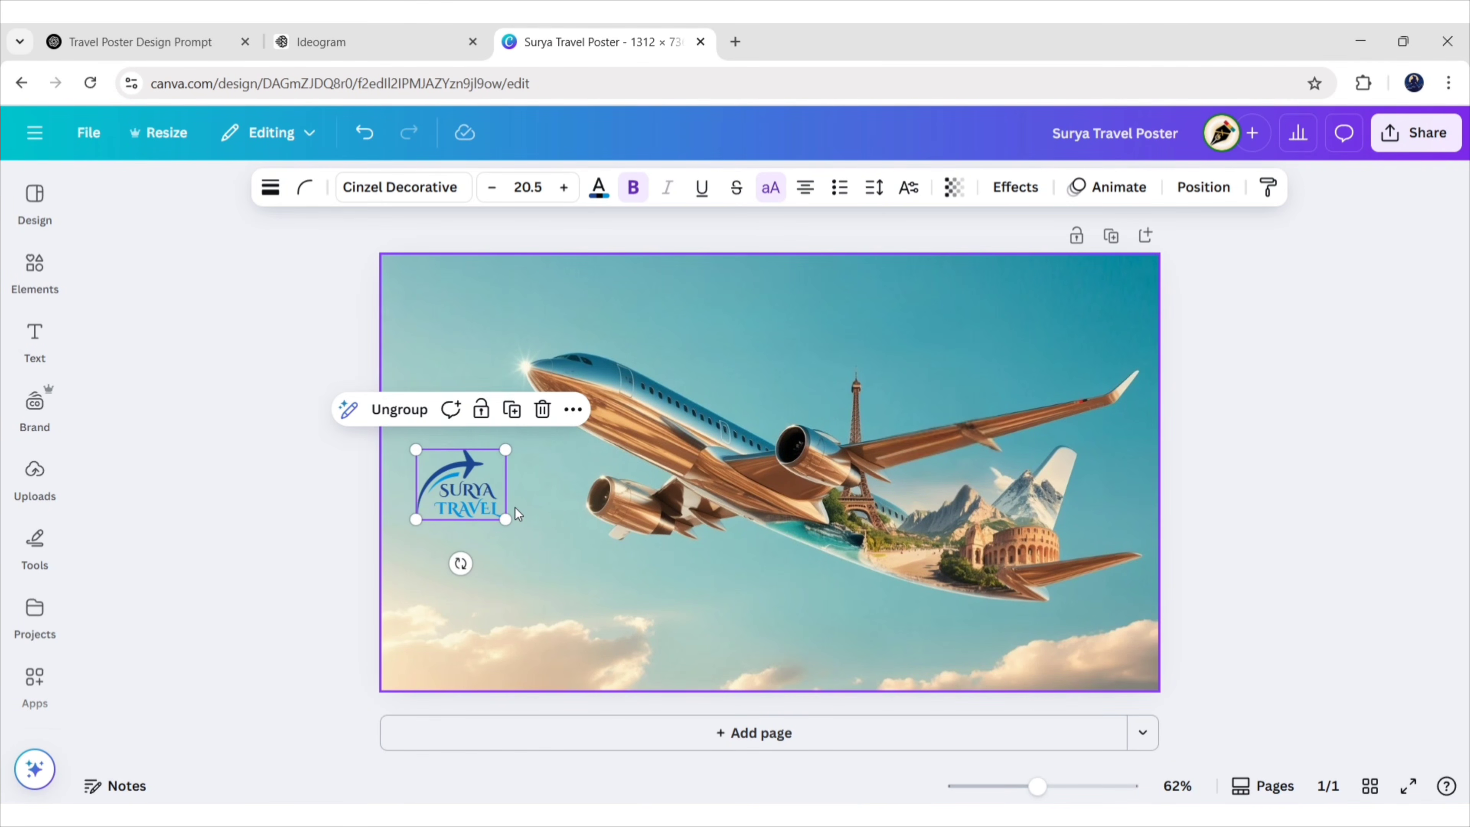
pyautogui.click(470, 488)
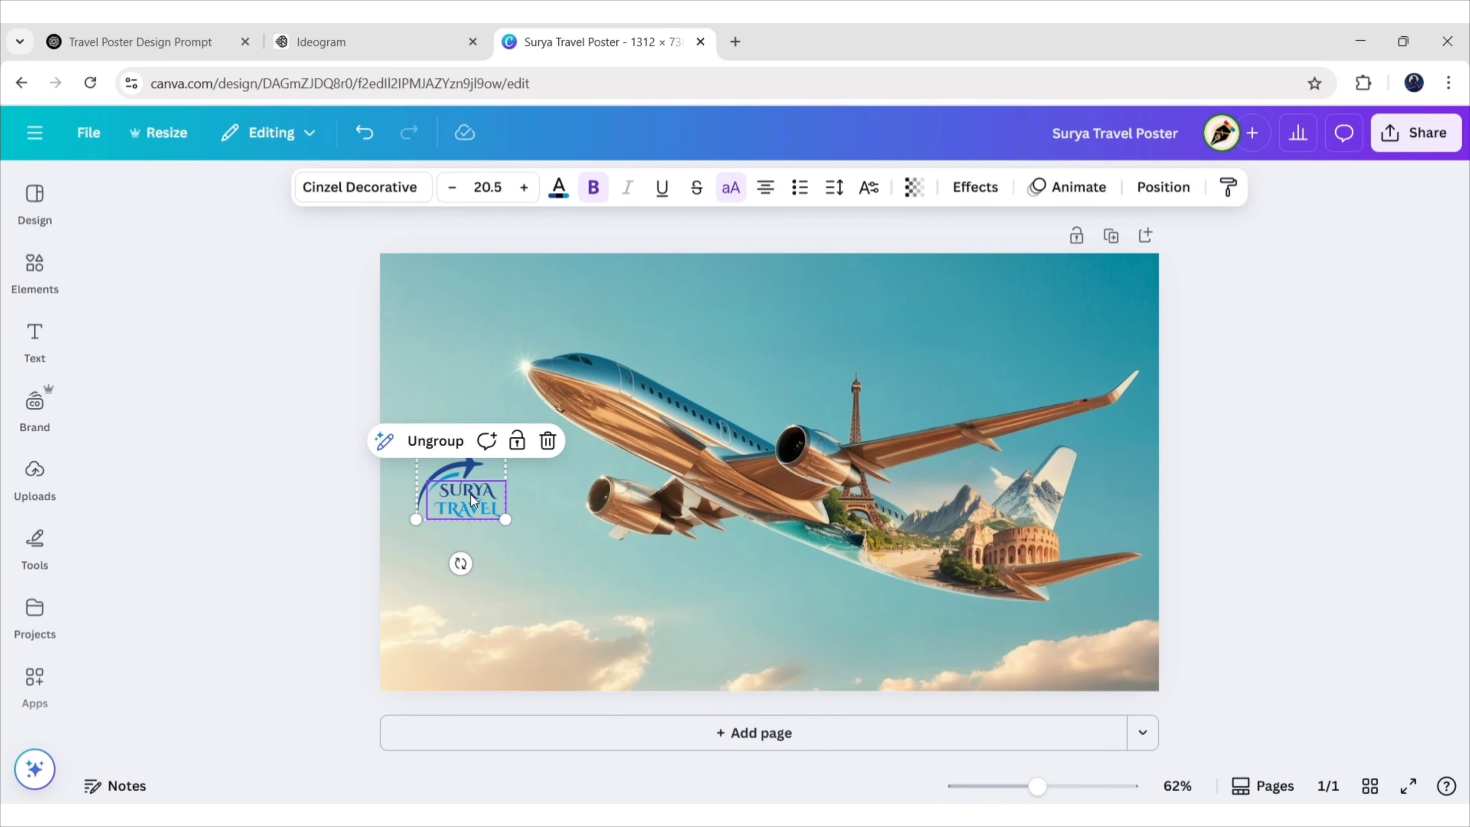
pyautogui.moveTo(471, 495); pyautogui.dragTo(471, 328)
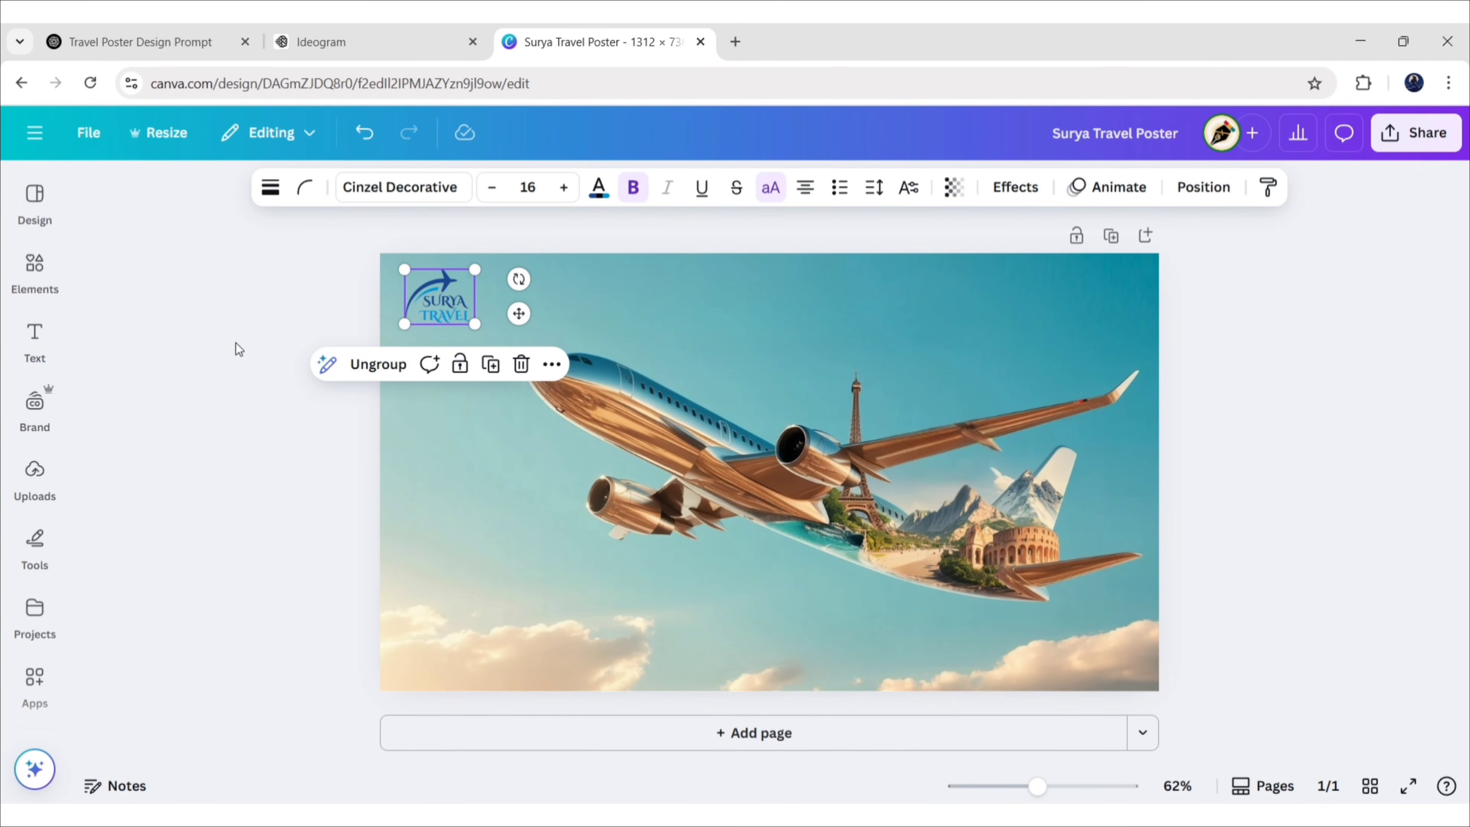
pyautogui.click(1266, 351)
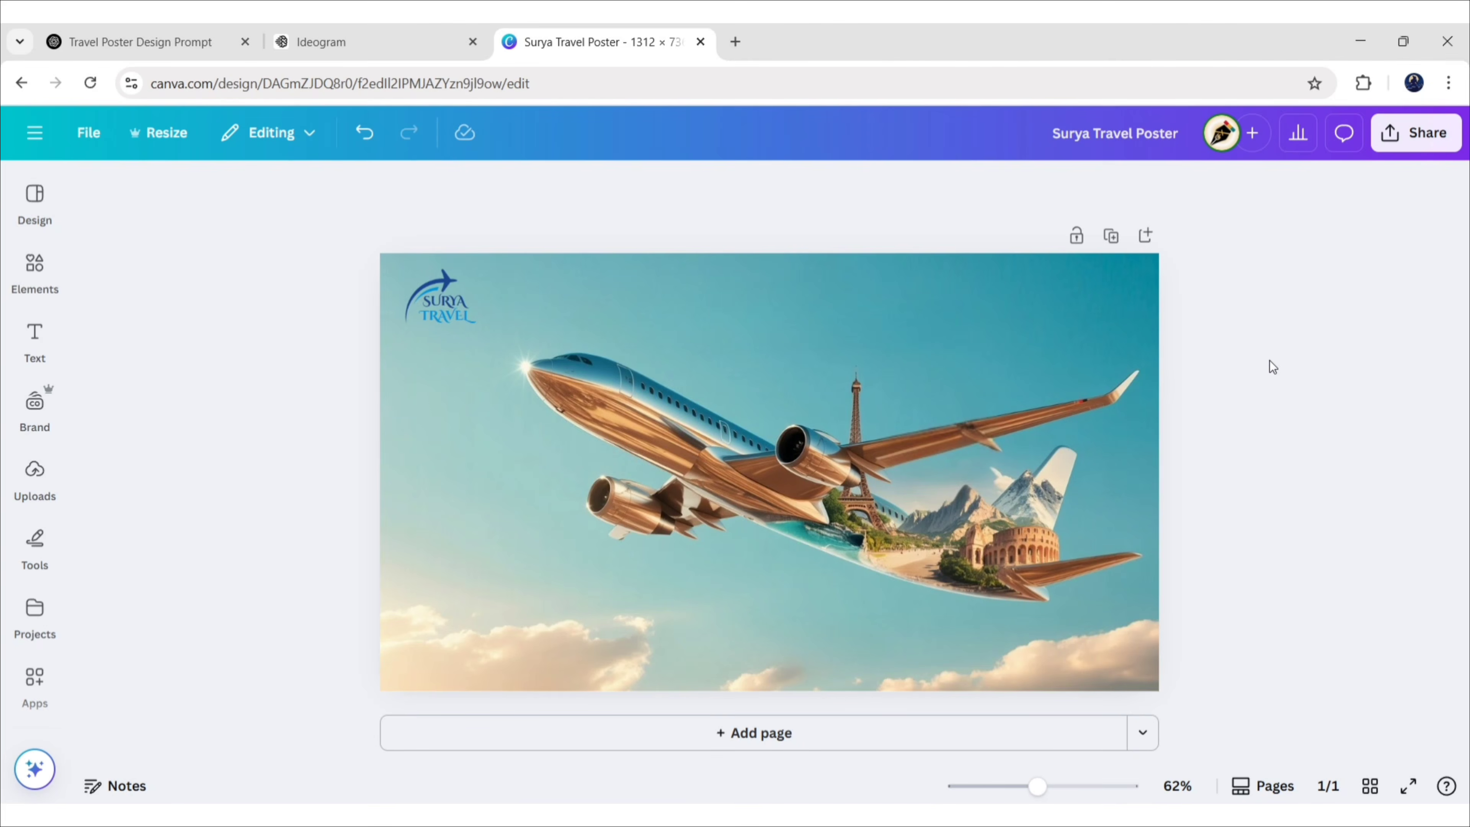
# Add an 'Explore the World' heading in the Anton font
pyautogui.click(35, 339)
pyautogui.click(190, 388)
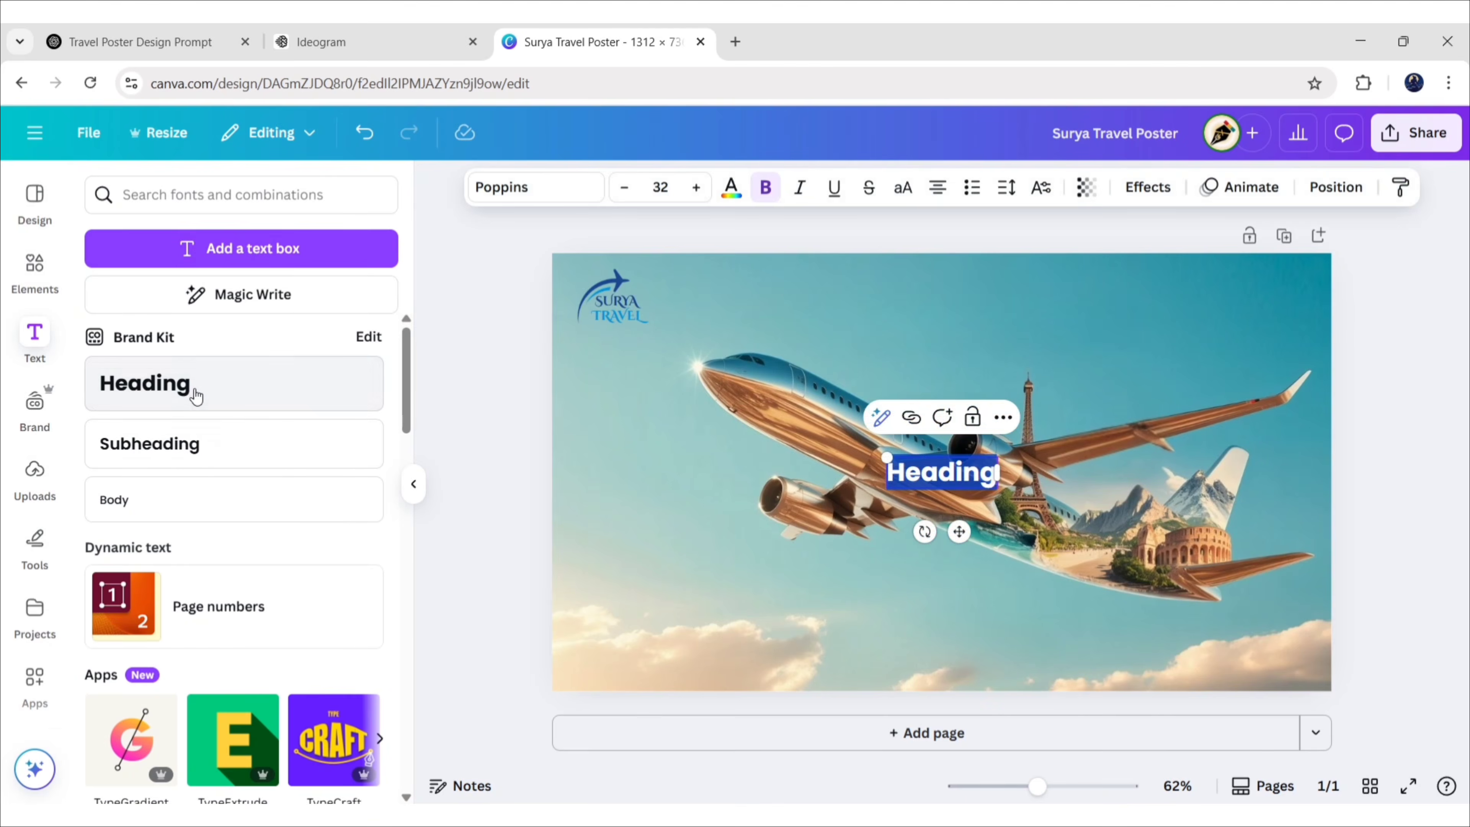
pyautogui.click(413, 483)
pyautogui.write('Explore The World')
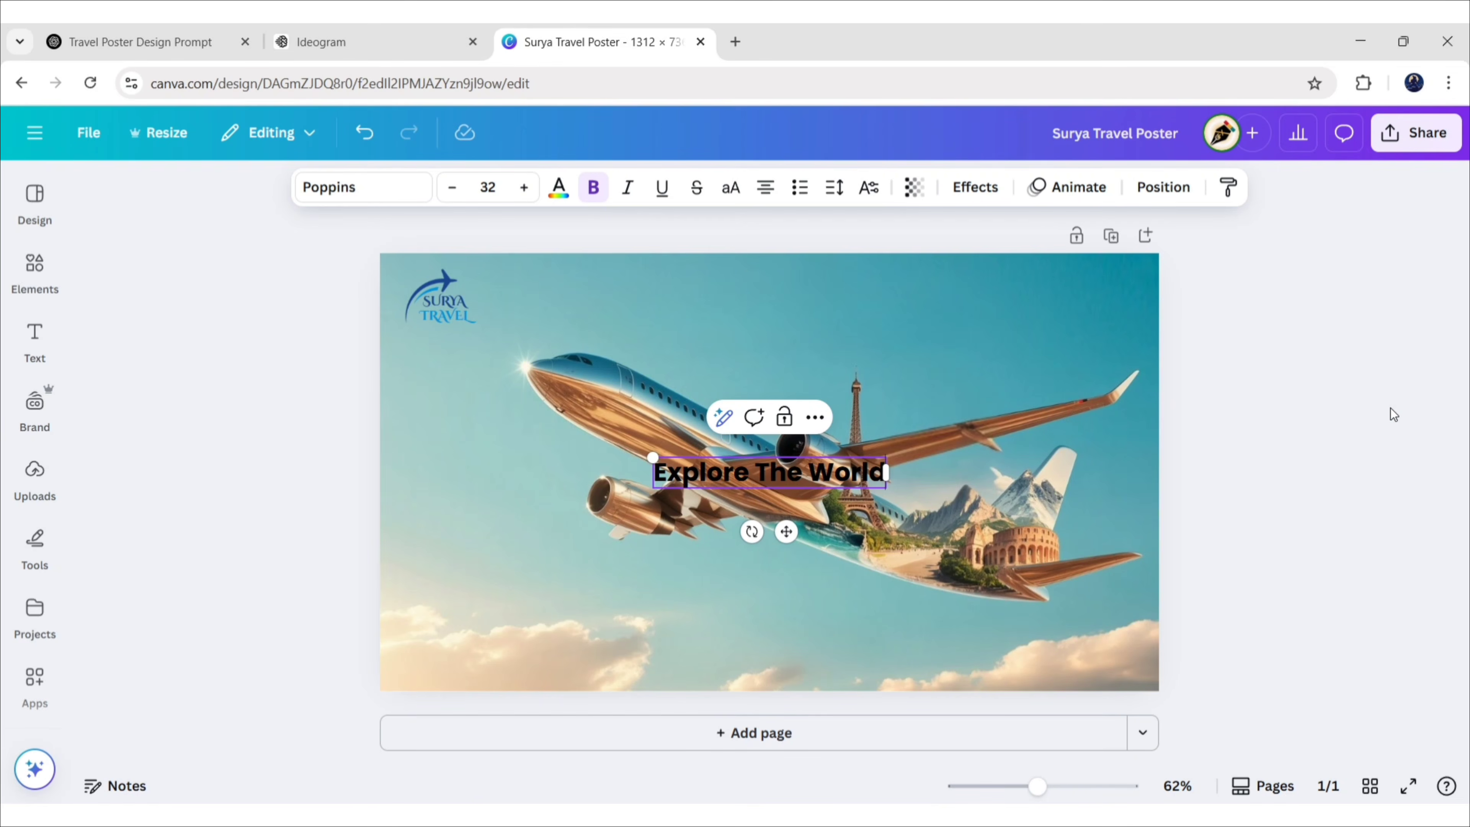
pyautogui.click(394, 191)
pyautogui.click(208, 333)
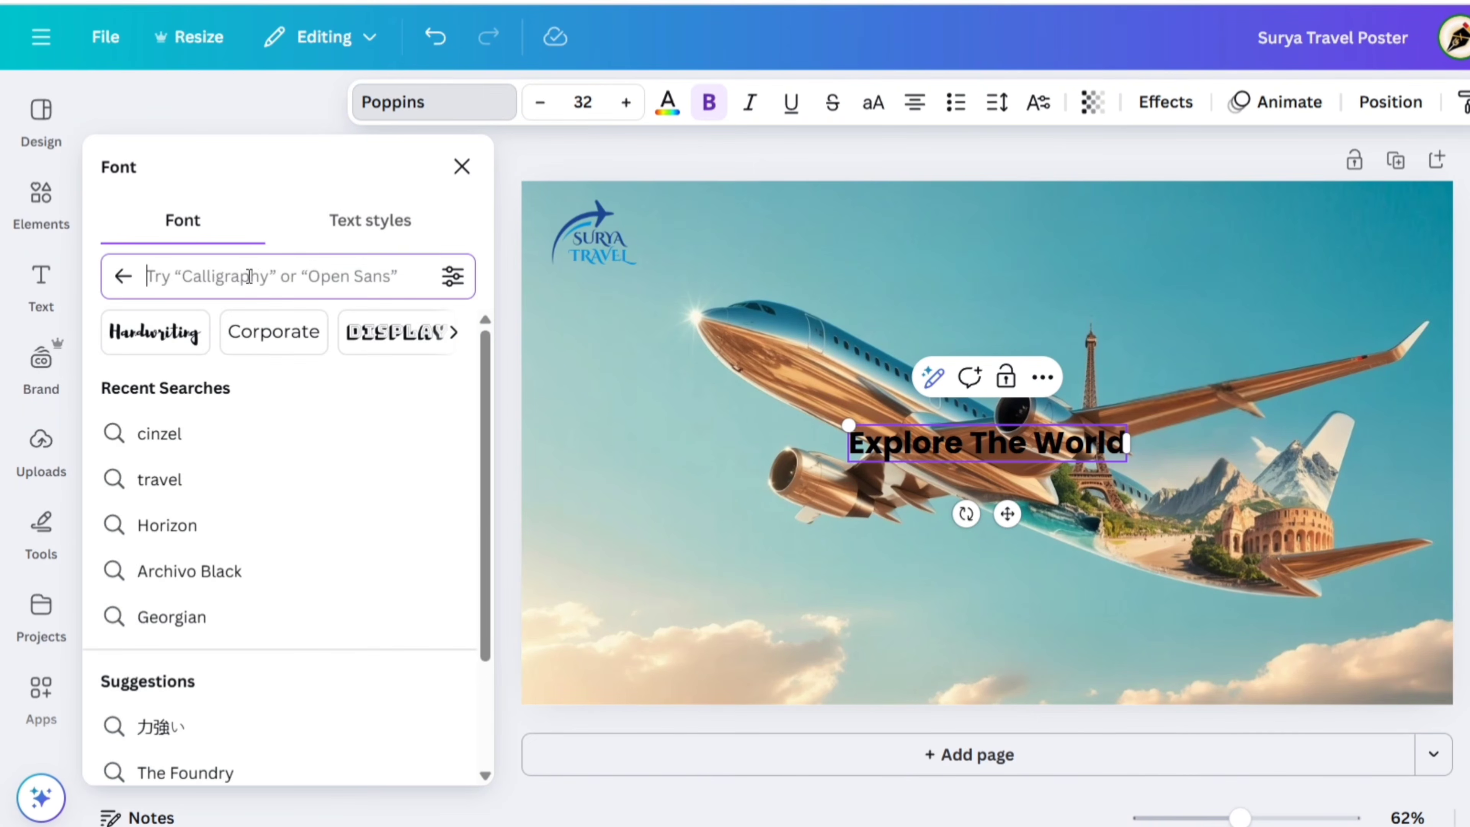
pyautogui.write('anton')
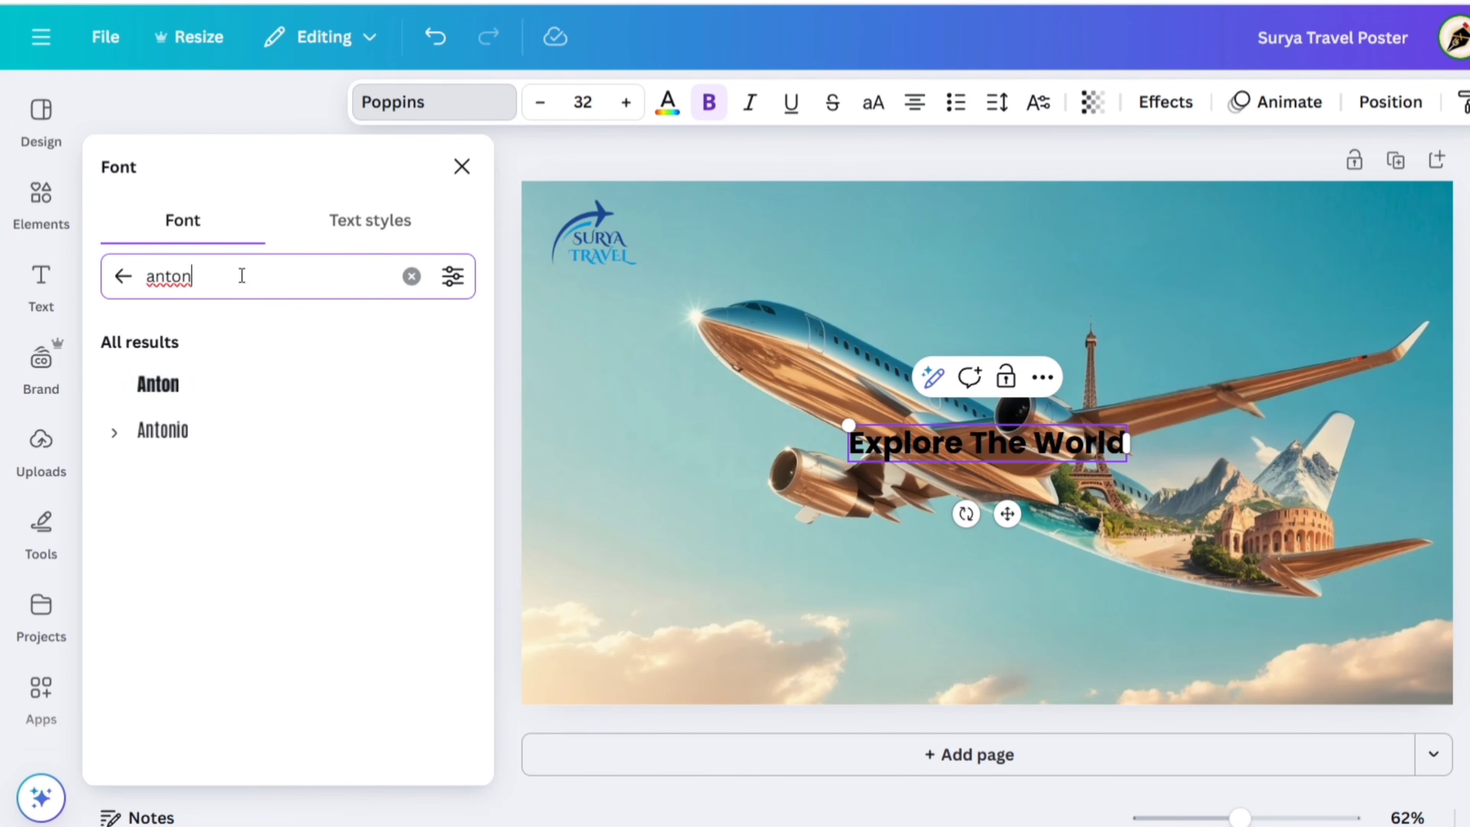
pyautogui.click(212, 389)
pyautogui.click(462, 166)
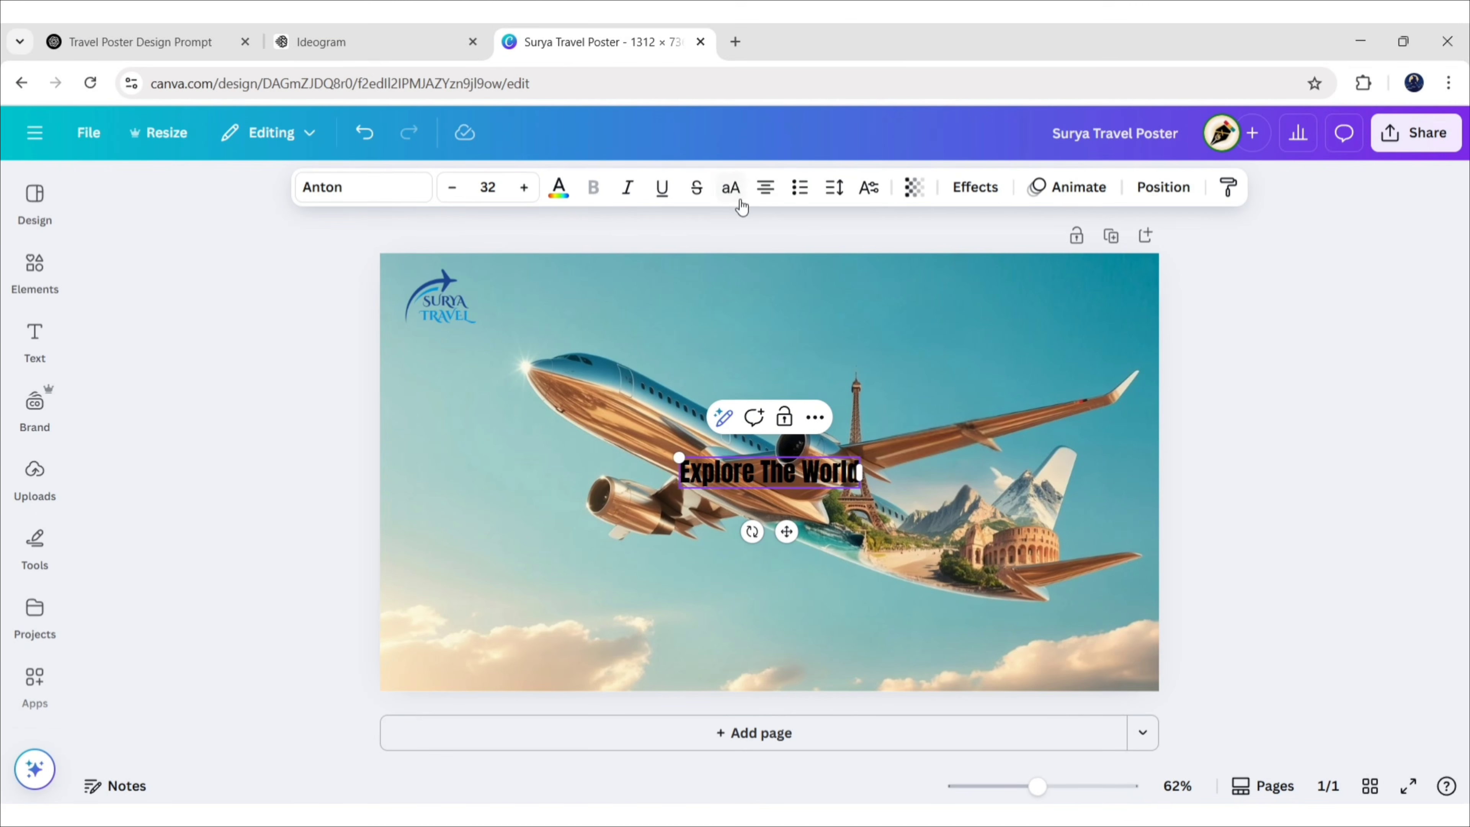
# Make the headline all caps, enlarge it and centre it across the poster's top
pyautogui.click(731, 188)
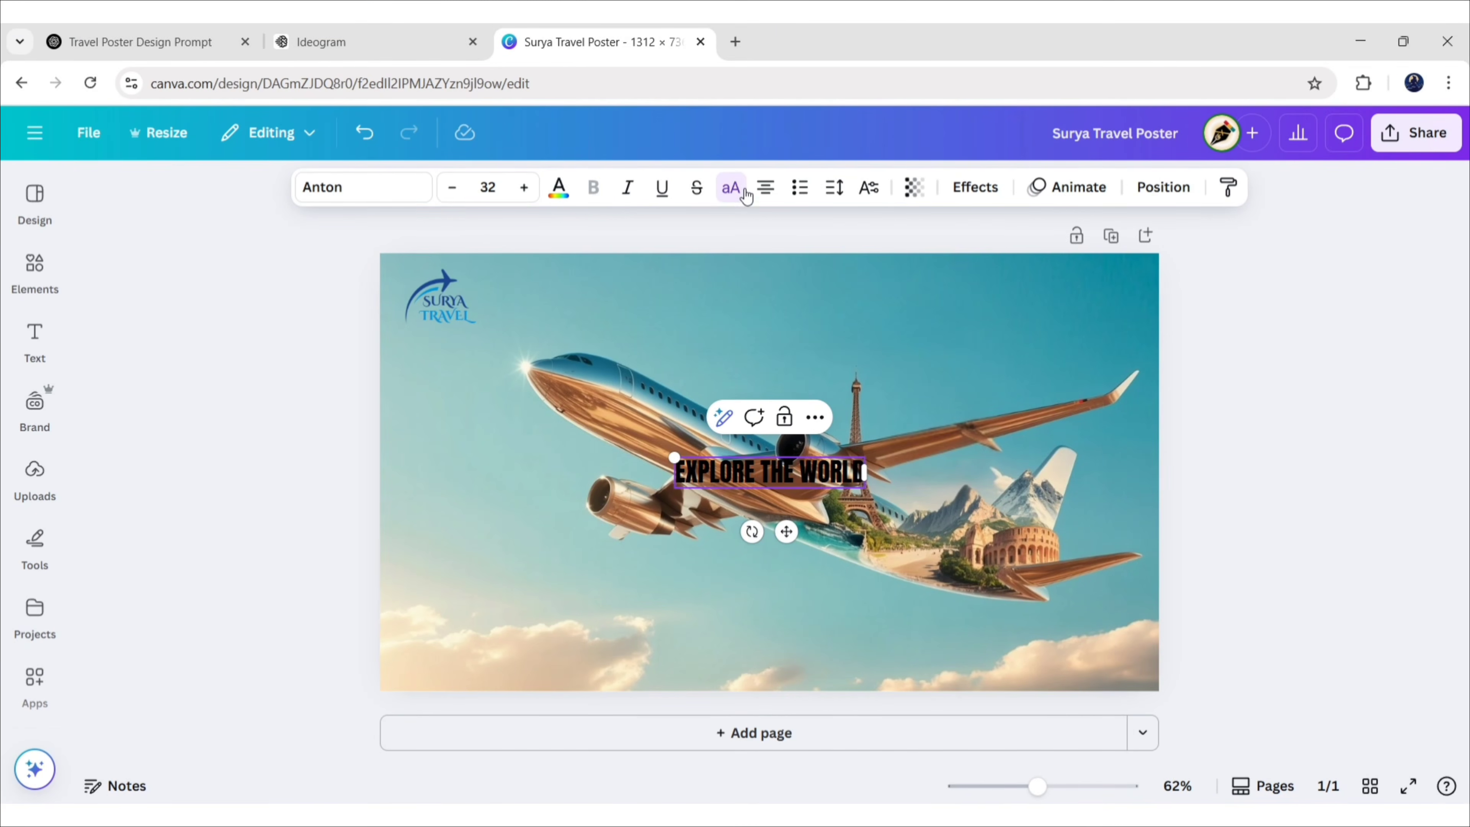
pyautogui.moveTo(785, 531); pyautogui.dragTo(845, 382)
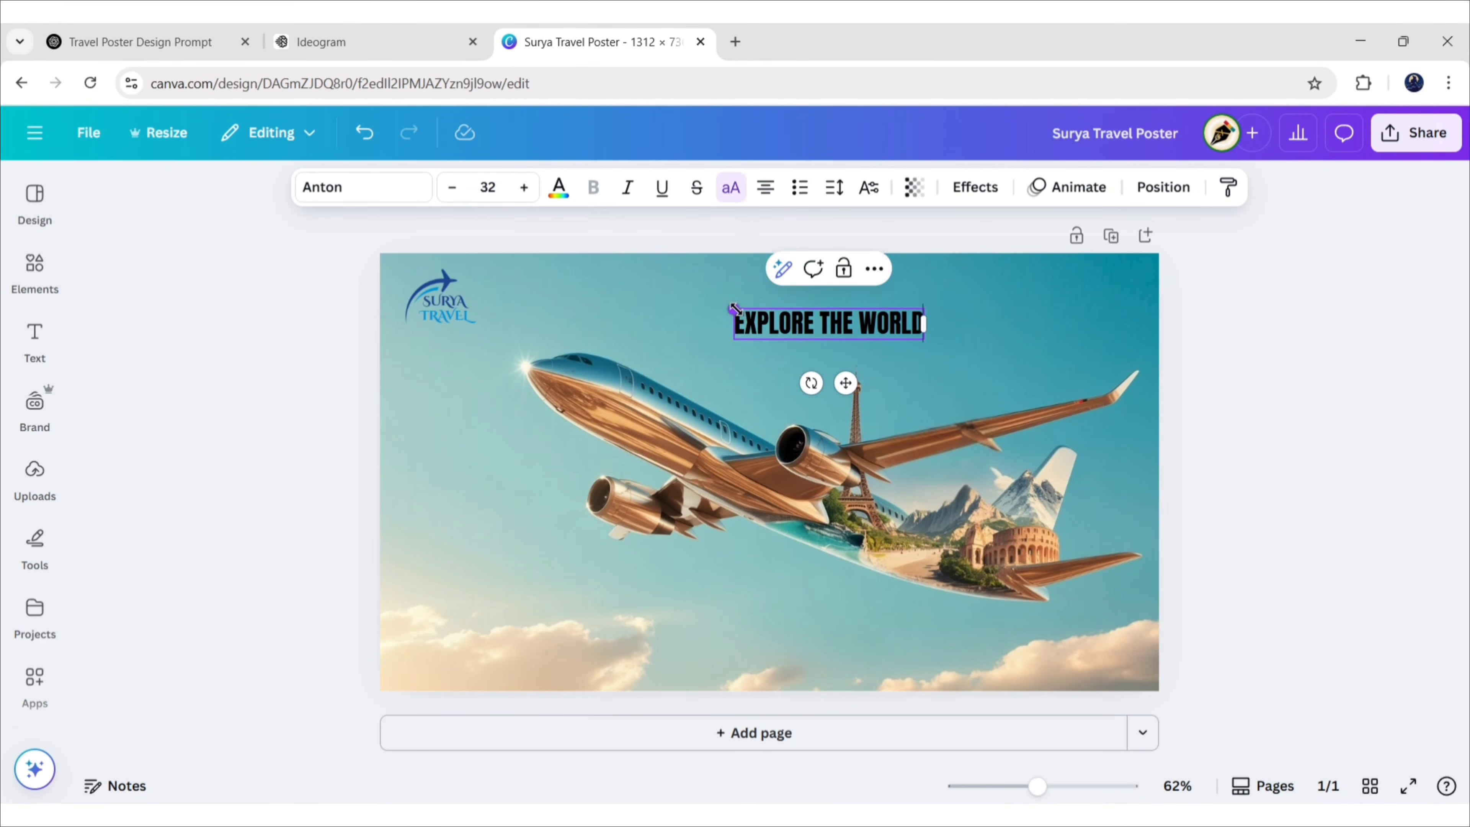
pyautogui.moveTo(733, 308); pyautogui.dragTo(602, 282)
pyautogui.moveTo(793, 380); pyautogui.dragTo(877, 385)
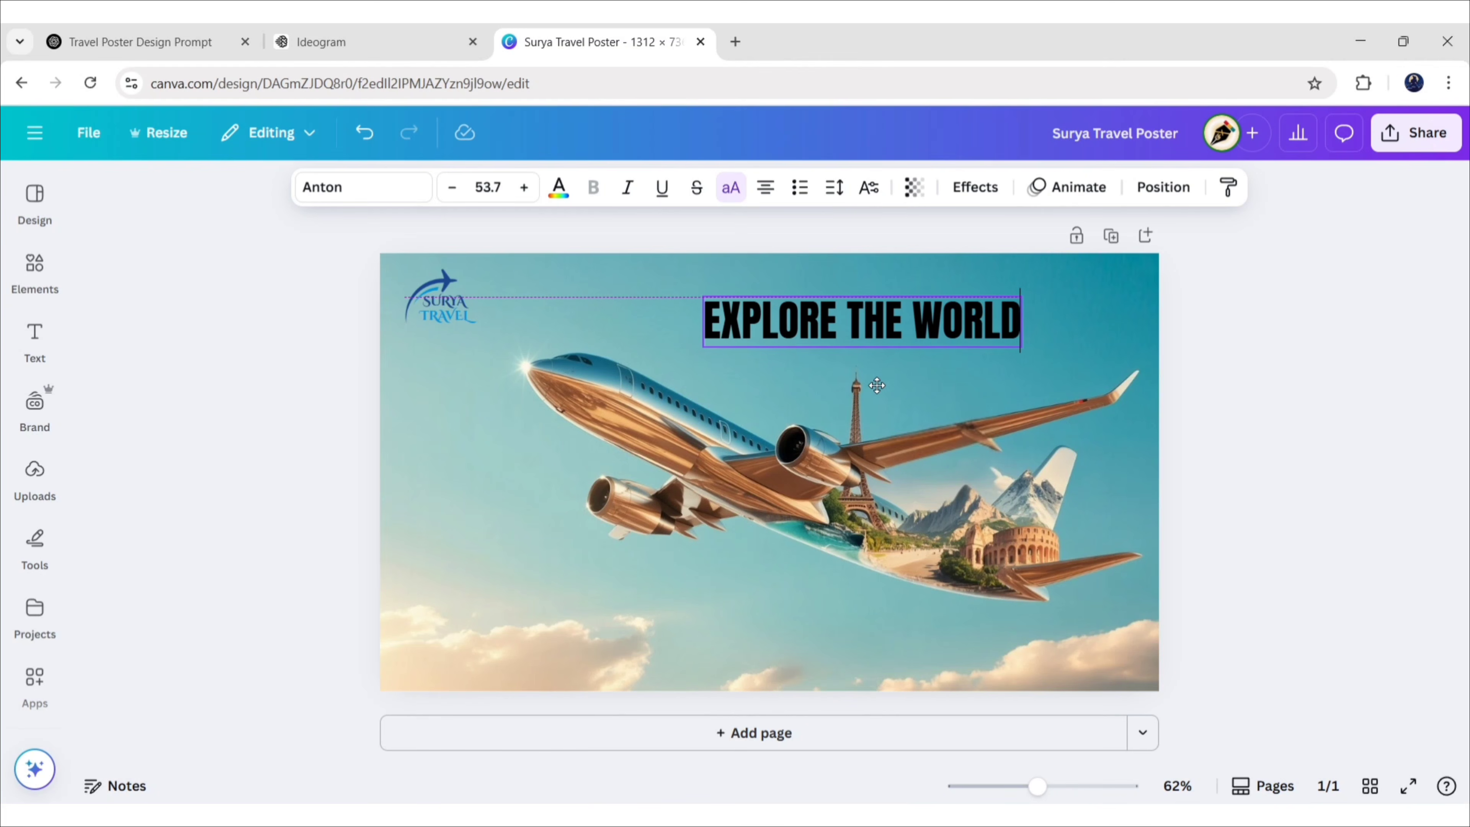
pyautogui.moveTo(1021, 348); pyautogui.dragTo(1081, 355)
pyautogui.moveTo(912, 390); pyautogui.dragTo(863, 401)
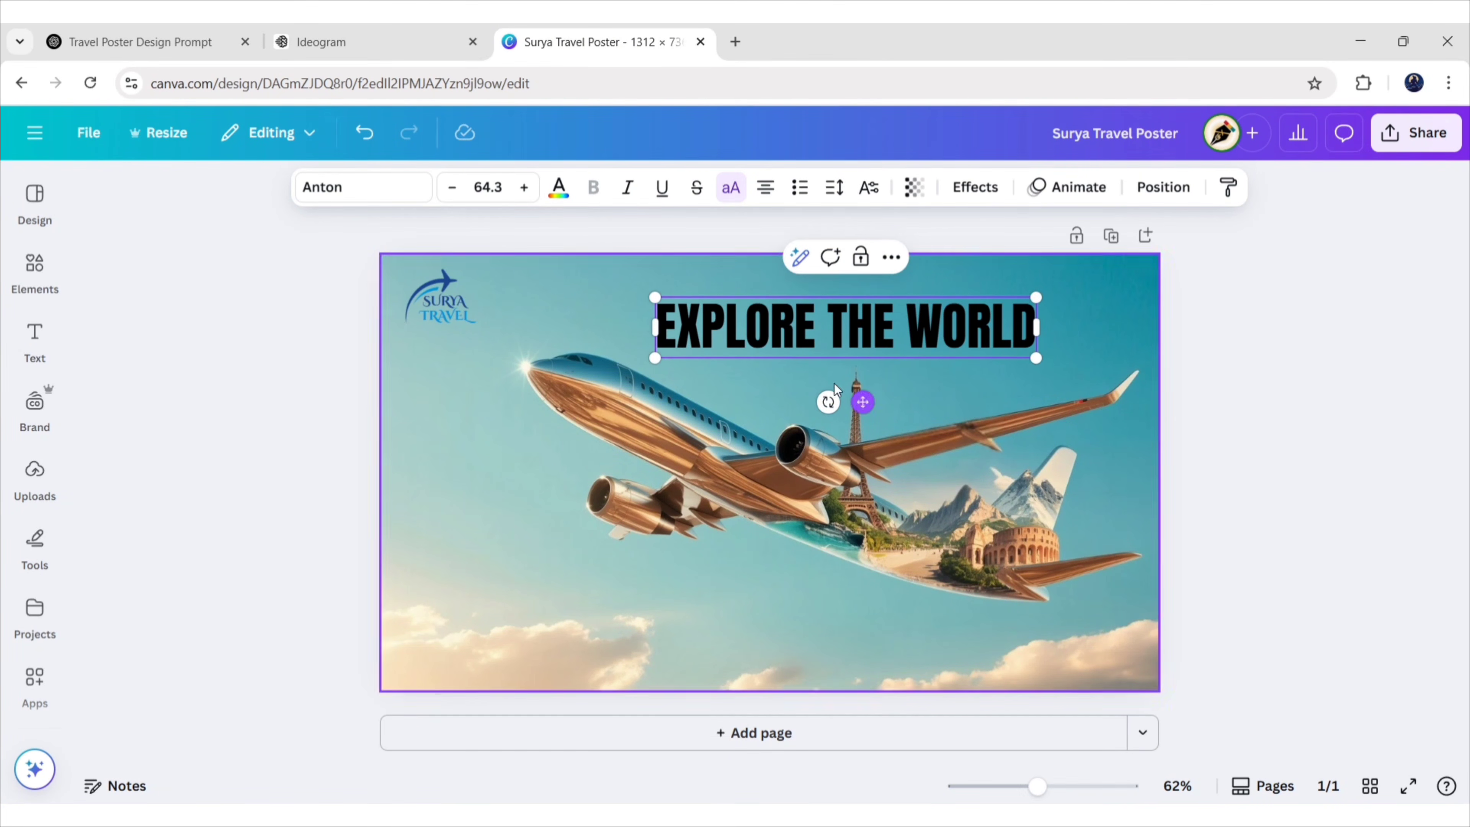
# Colour the EXPLORE THE WORLD headline white
pyautogui.click(559, 188)
pyautogui.click(307, 385)
pyautogui.click(371, 240)
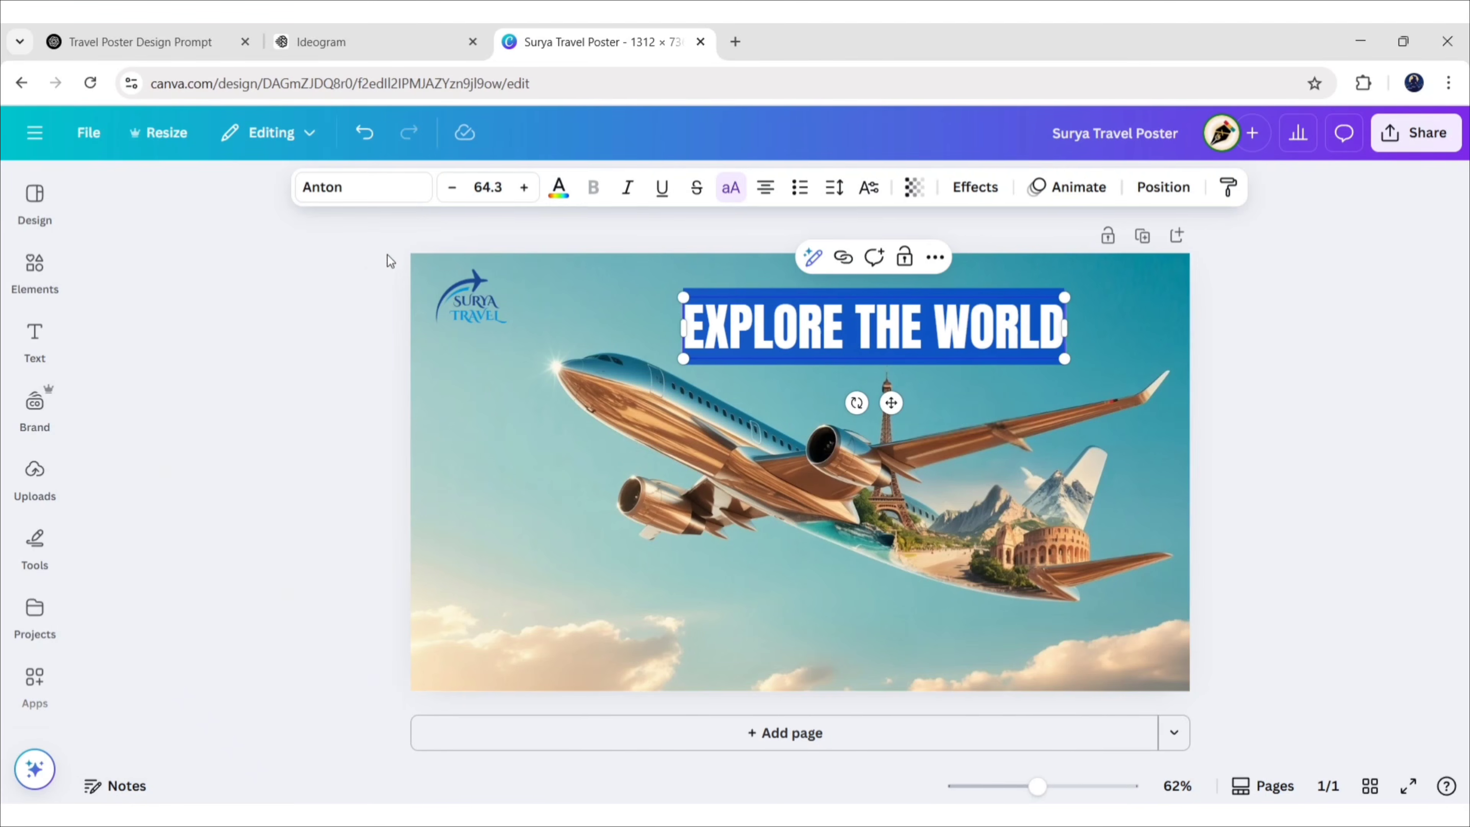
pyautogui.click(562, 309)
pyautogui.press('Escape')
pyautogui.click(35, 341)
pyautogui.click(204, 437)
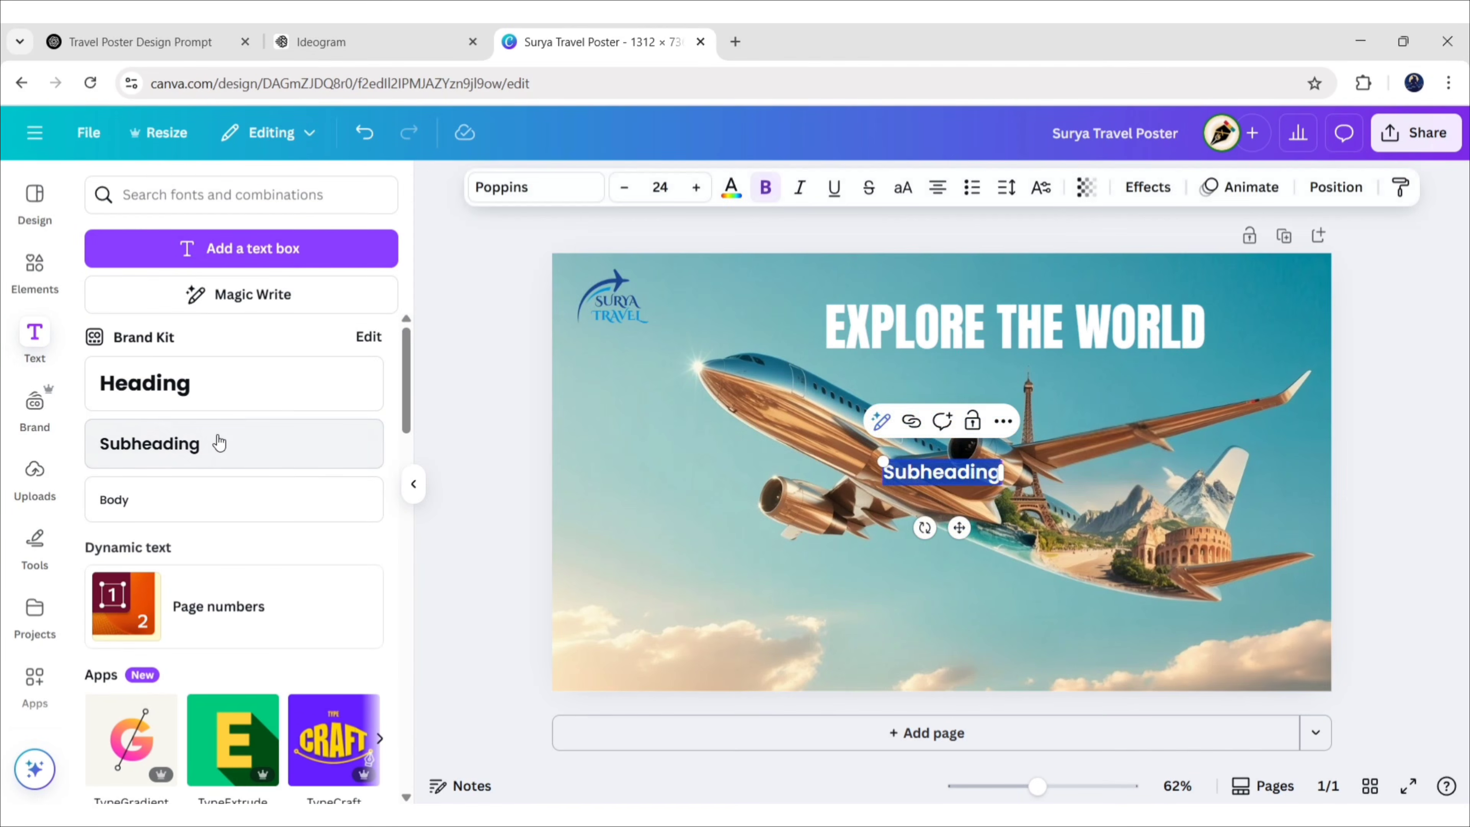
pyautogui.click(412, 484)
pyautogui.moveTo(787, 527); pyautogui.dragTo(523, 493)
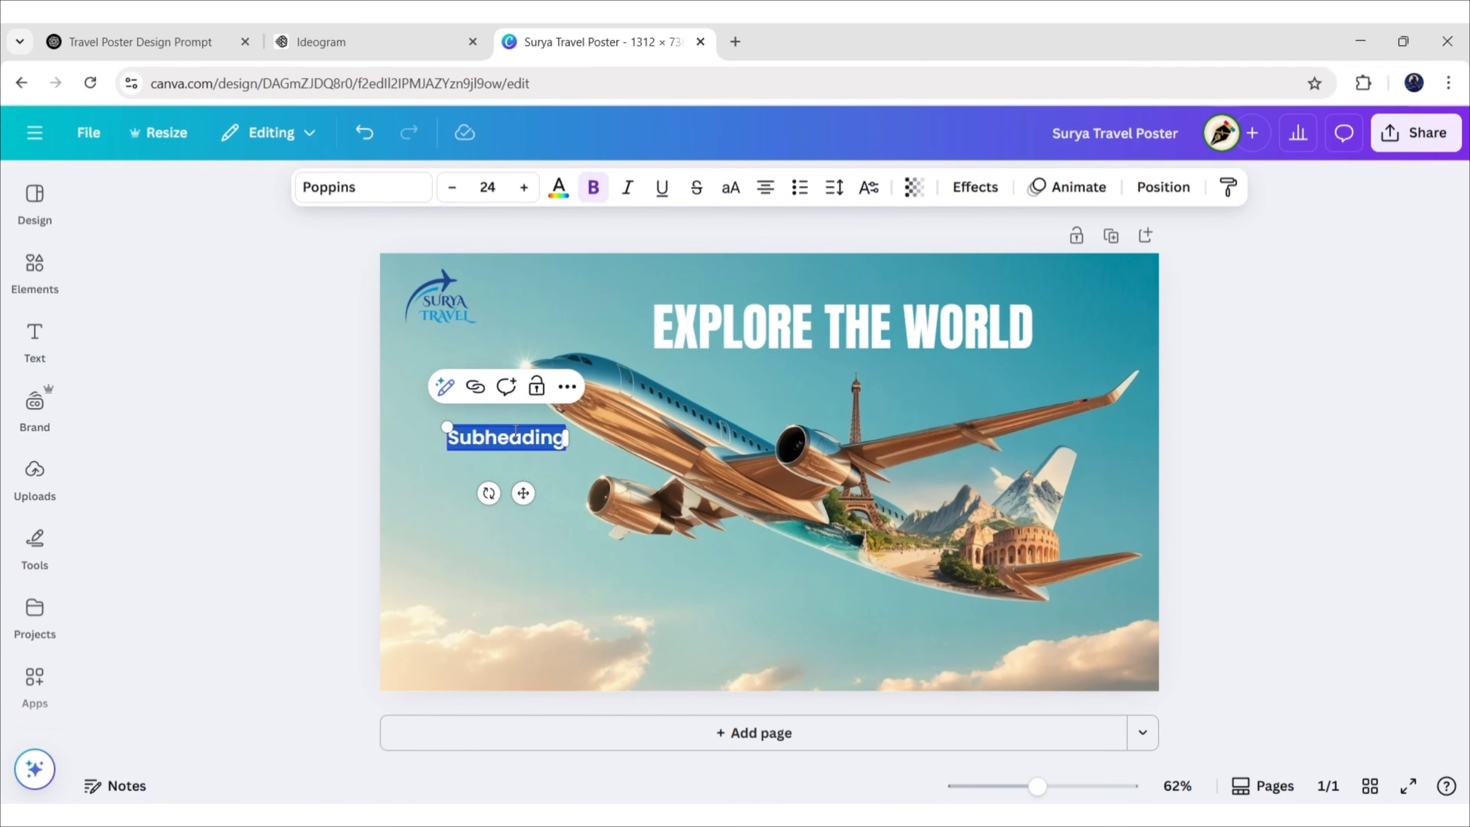
pyautogui.write('WW')
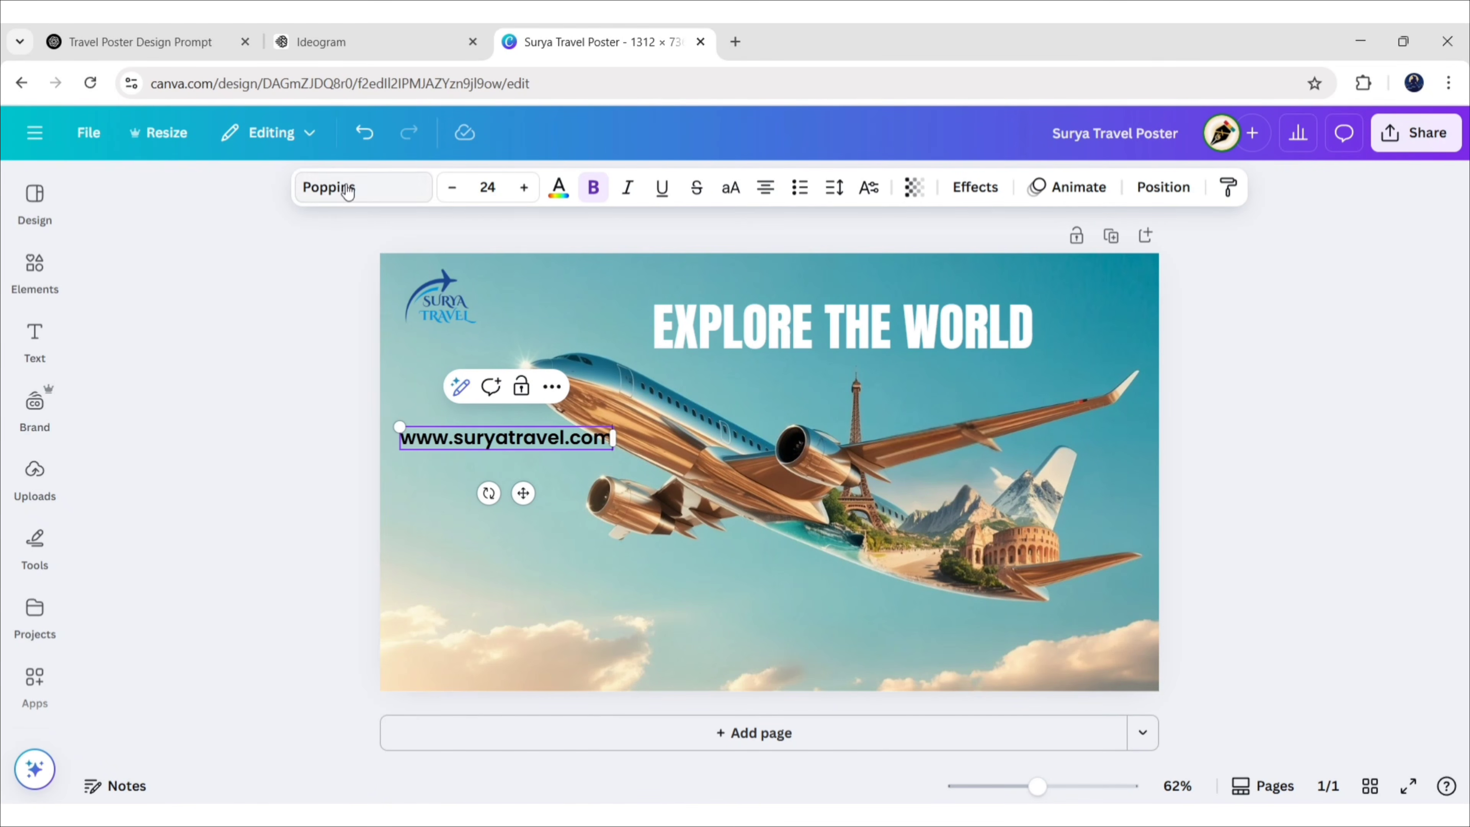
# Set the web address font to Lato Bold
pyautogui.click(363, 188)
pyautogui.write('anton')
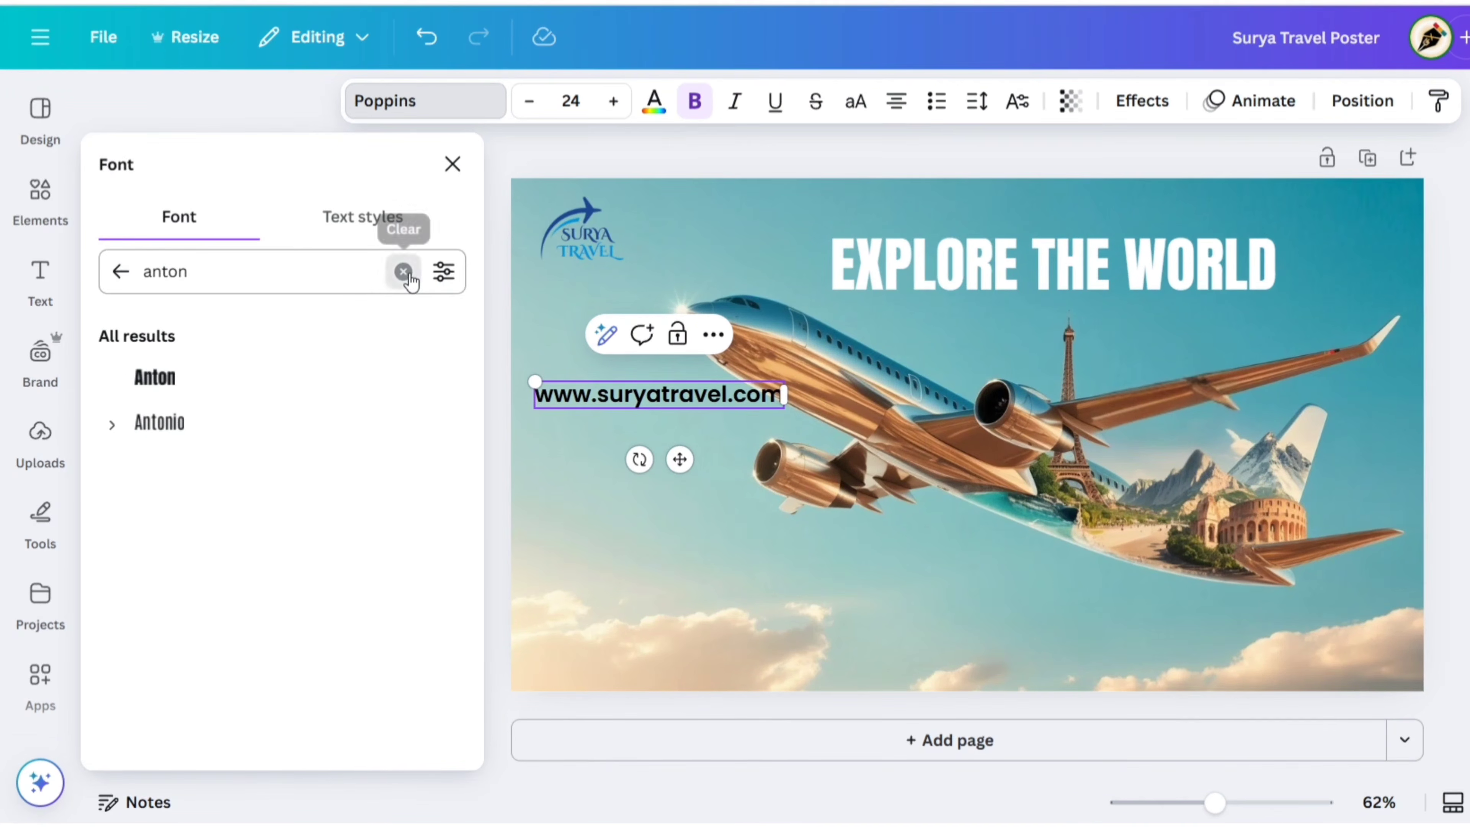
pyautogui.click(410, 282)
pyautogui.write('lato')
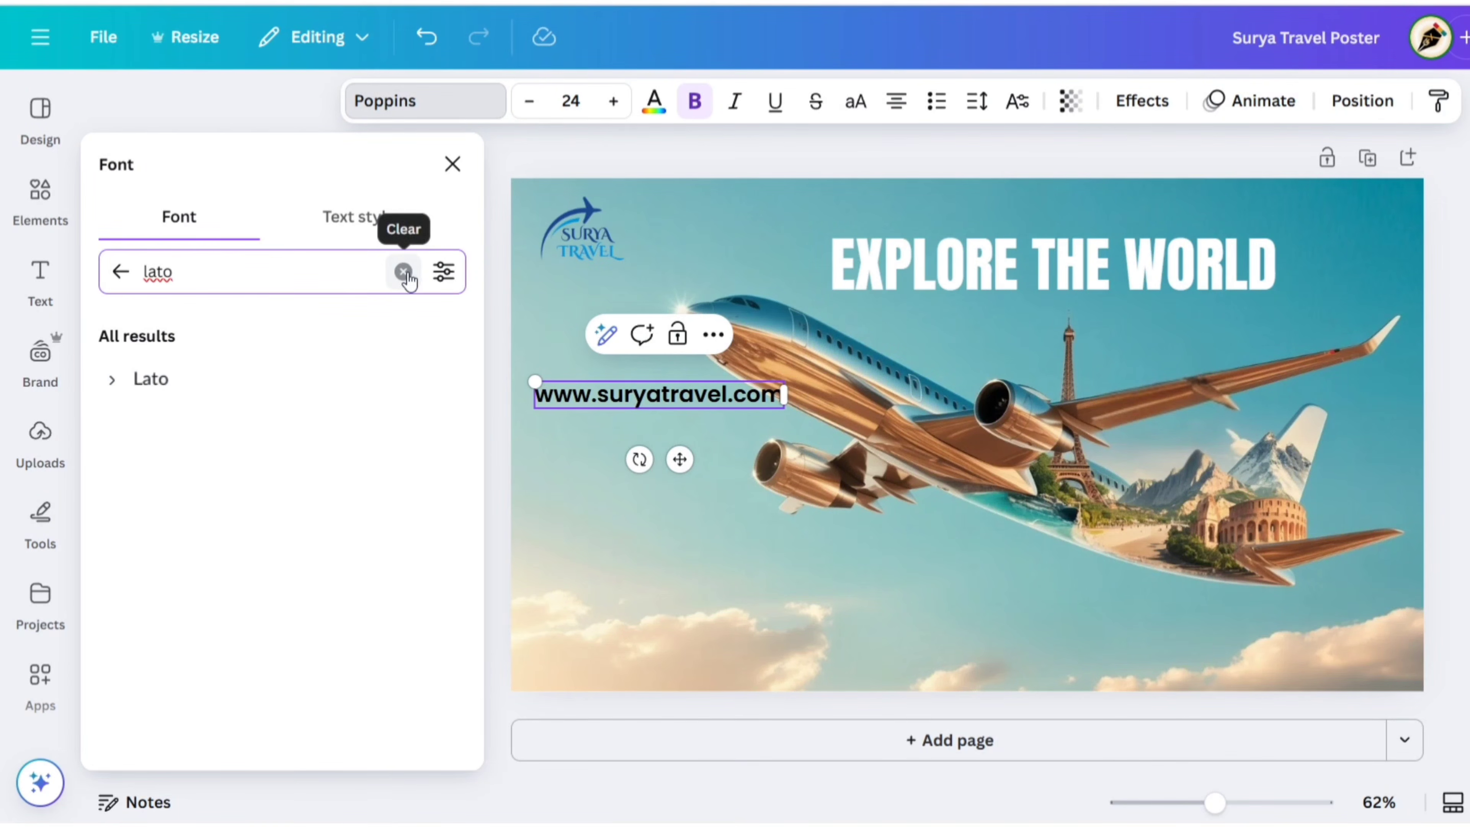
pyautogui.click(111, 382)
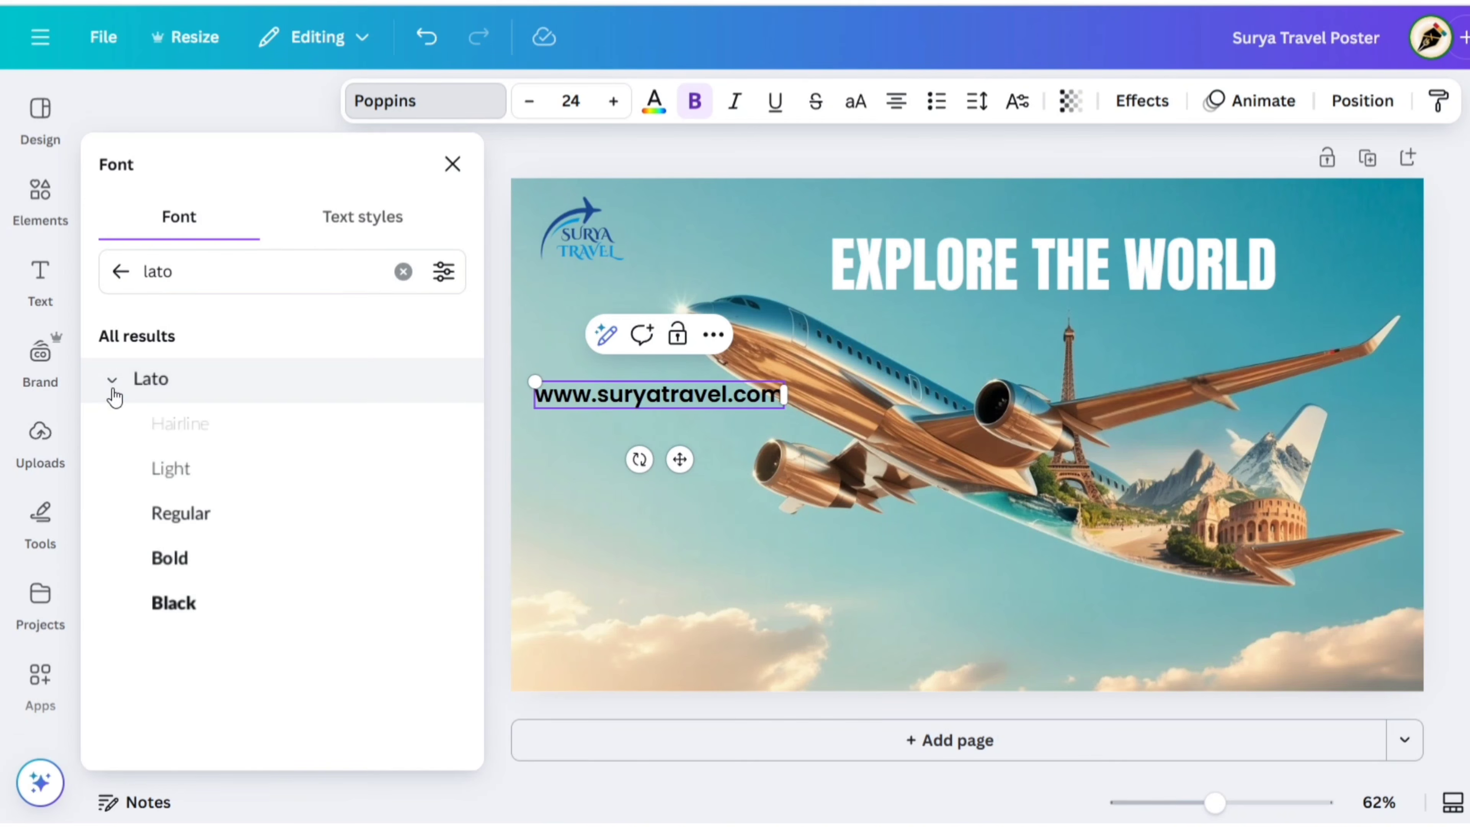
pyautogui.click(173, 559)
pyautogui.click(452, 164)
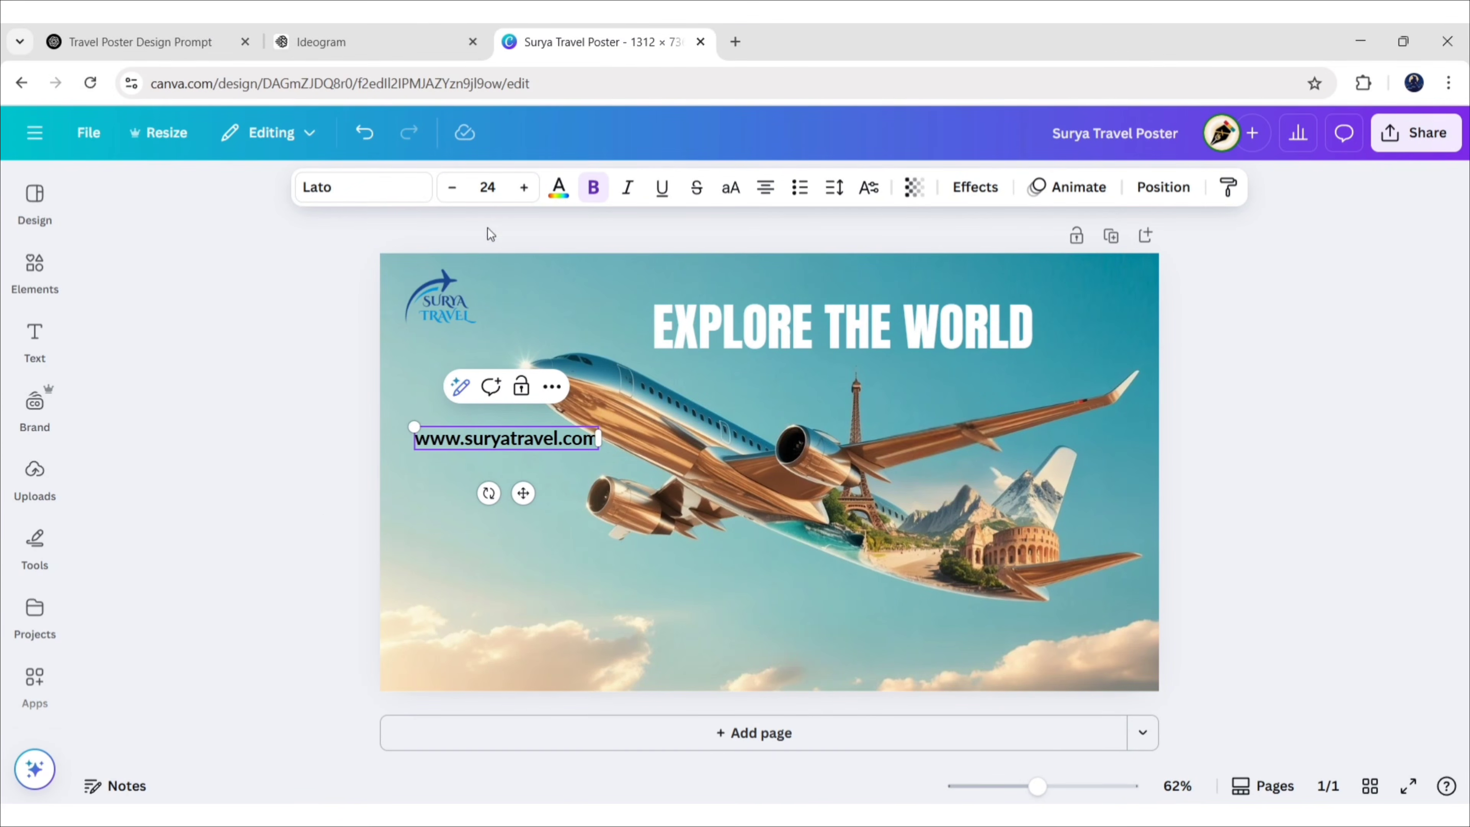
pyautogui.click(559, 186)
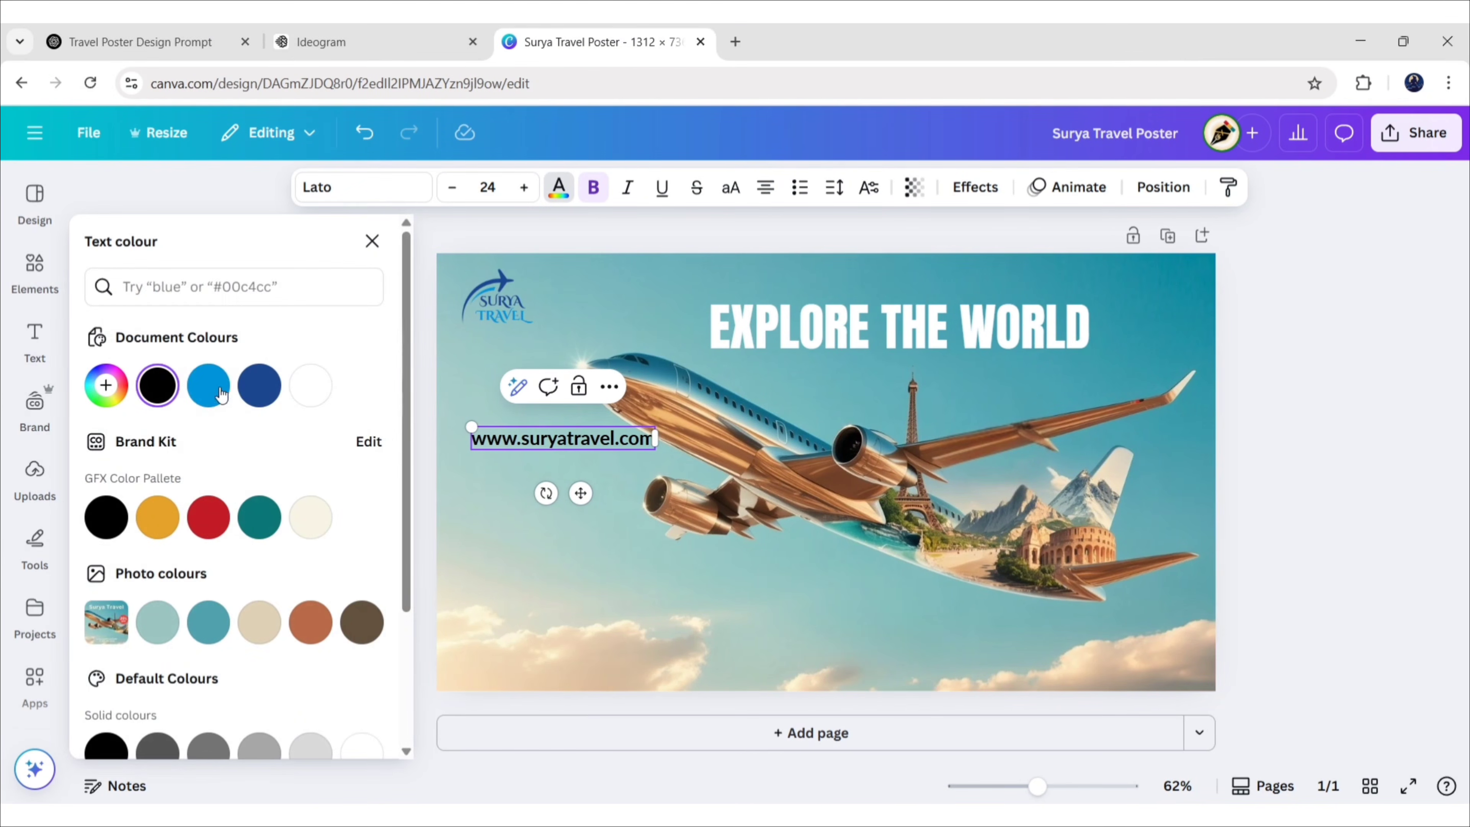
pyautogui.click(272, 370)
pyautogui.click(372, 241)
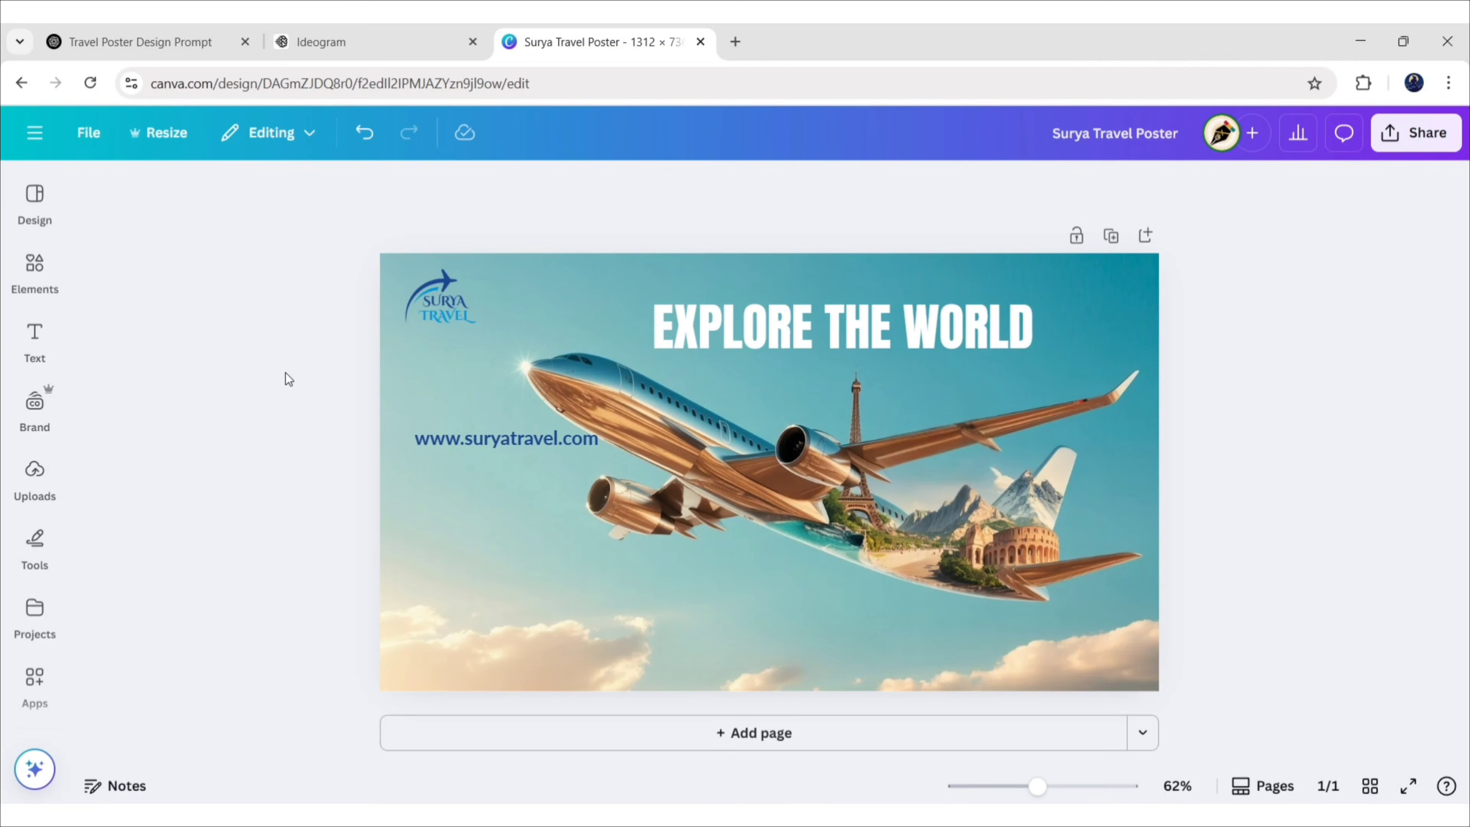
pyautogui.click(514, 444)
# Duplicate the web address line, replace it with the phone number and place it just below
pyautogui.moveTo(532, 503); pyautogui.dragTo(513, 560)
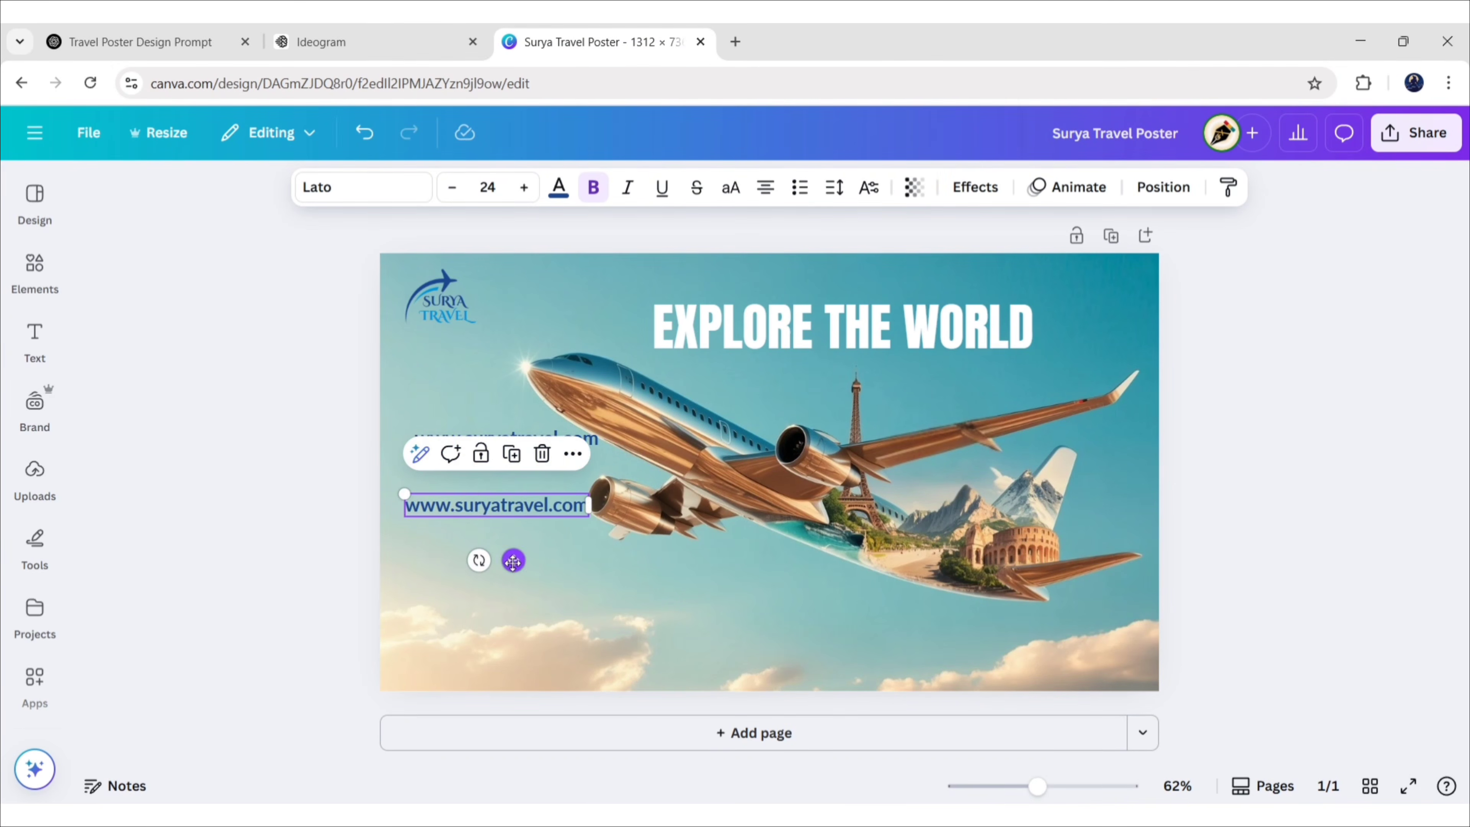
pyautogui.doubleClick(503, 506)
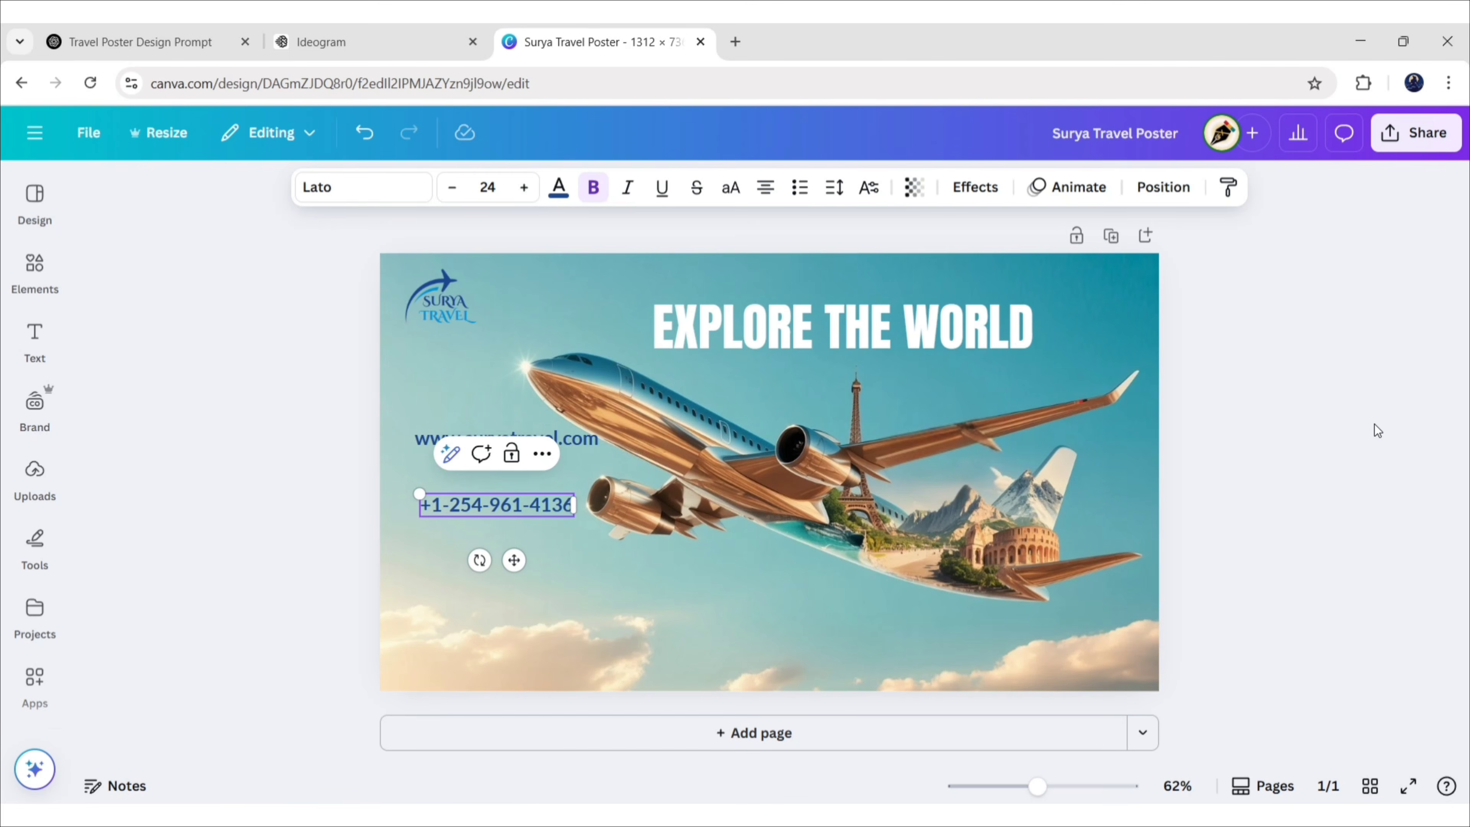
pyautogui.click(1256, 437)
pyautogui.click(517, 506)
pyautogui.moveTo(513, 561); pyautogui.dragTo(513, 524)
pyautogui.click(323, 566)
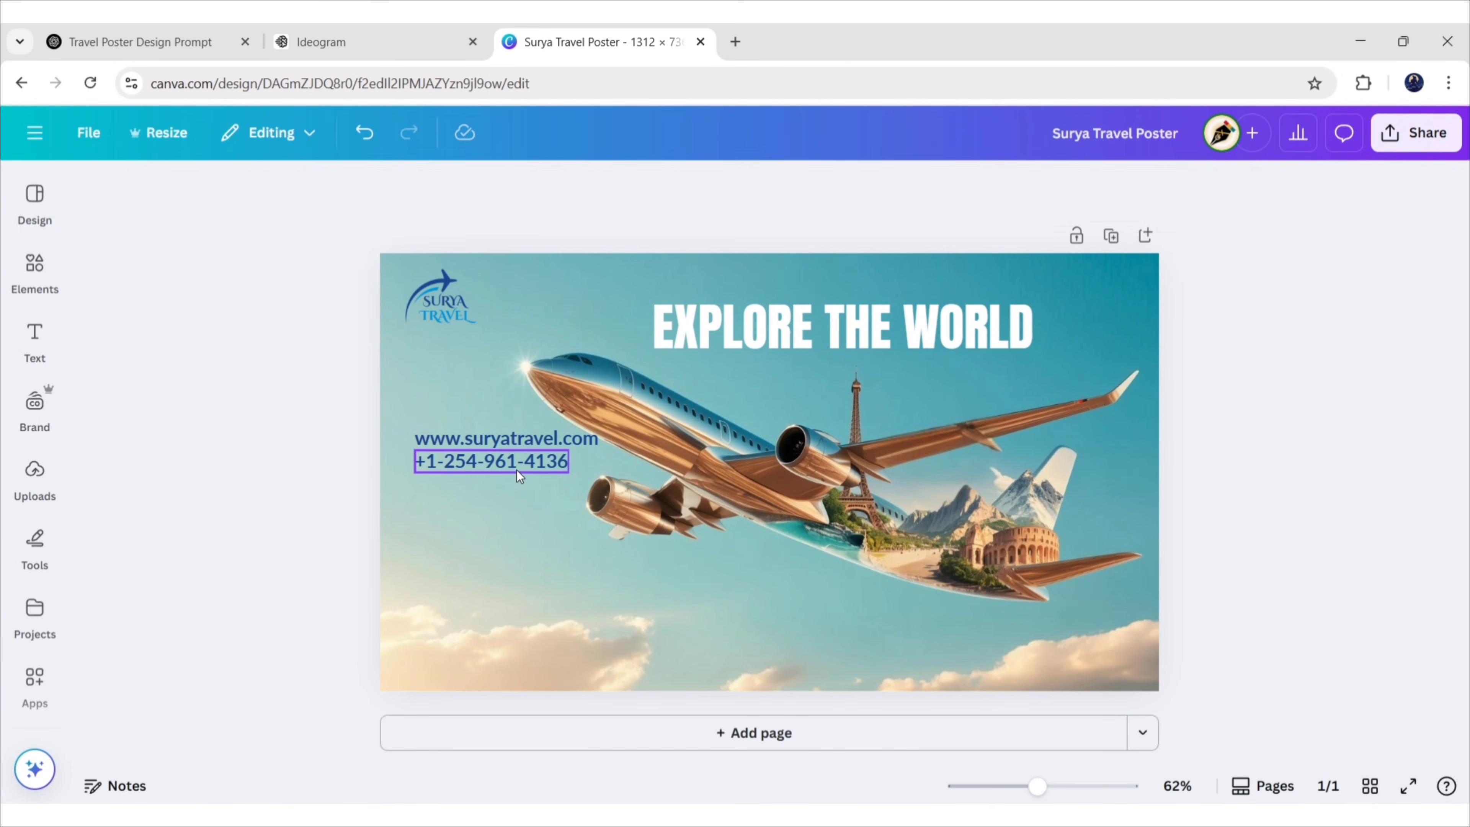
# Move both contact lines to the bottom-left corner and shrink them slightly
pyautogui.click(494, 445)
pyautogui.keyDown('shift'); pyautogui.click(495, 461); pyautogui.keyUp('shift')
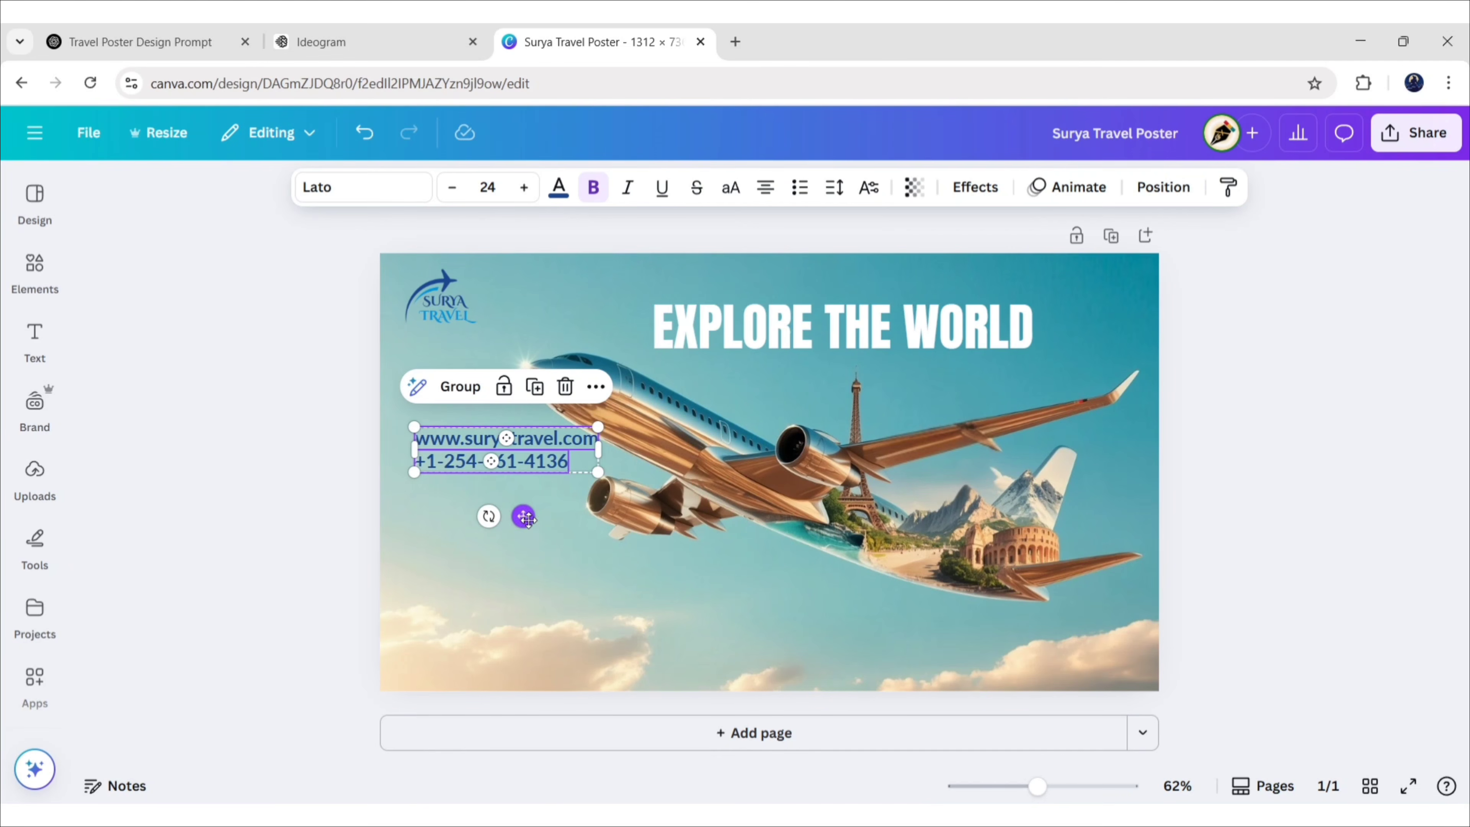
pyautogui.moveTo(525, 517); pyautogui.dragTo(519, 720)
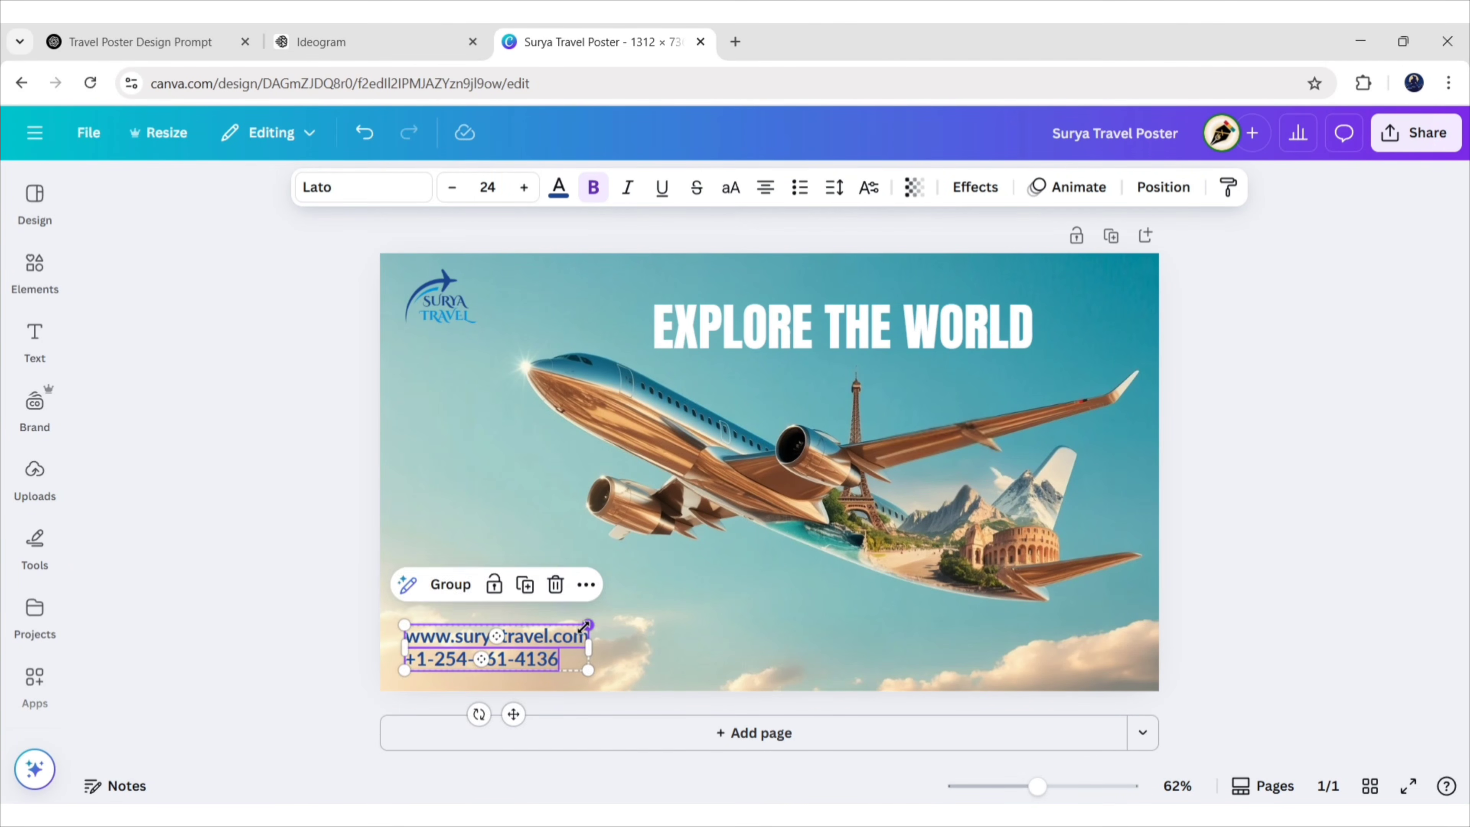
pyautogui.moveTo(589, 625); pyautogui.dragTo(568, 655)
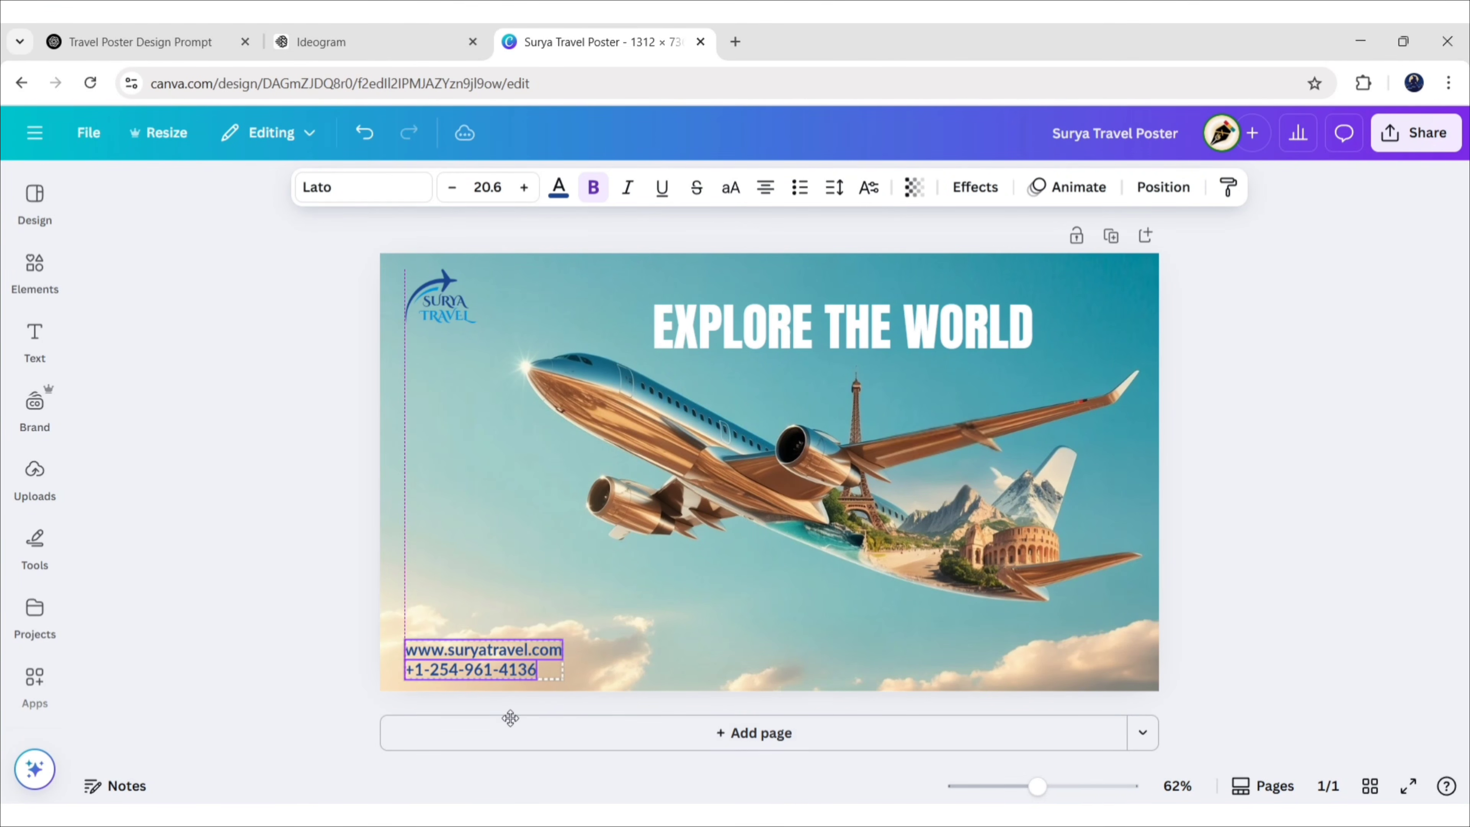
pyautogui.moveTo(509, 713); pyautogui.dragTo(524, 722)
pyautogui.click(134, 420)
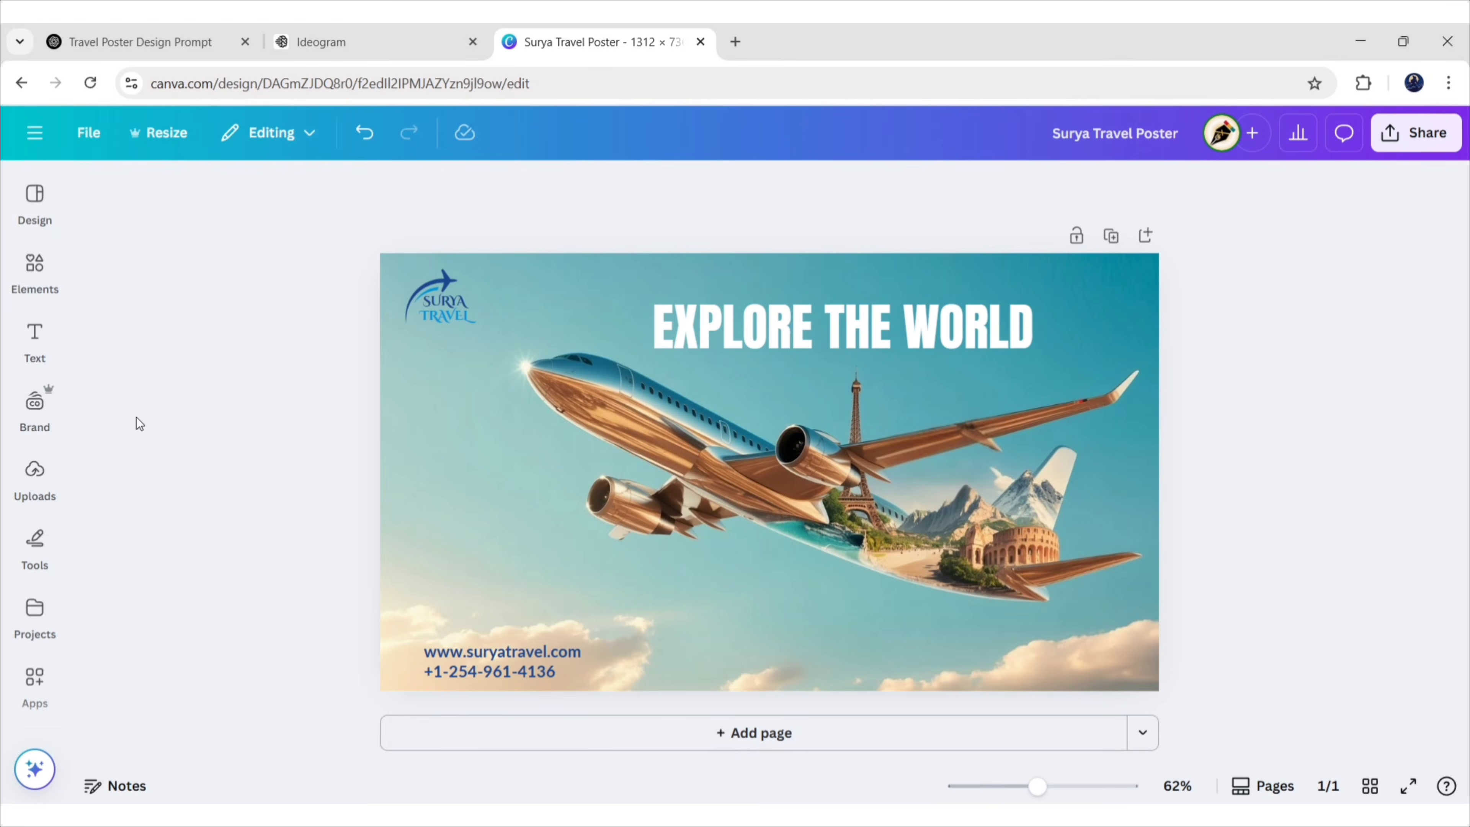
pyautogui.click(35, 272)
# Search graphics for 'web' and add the outline globe to the poster
pyautogui.click(342, 194)
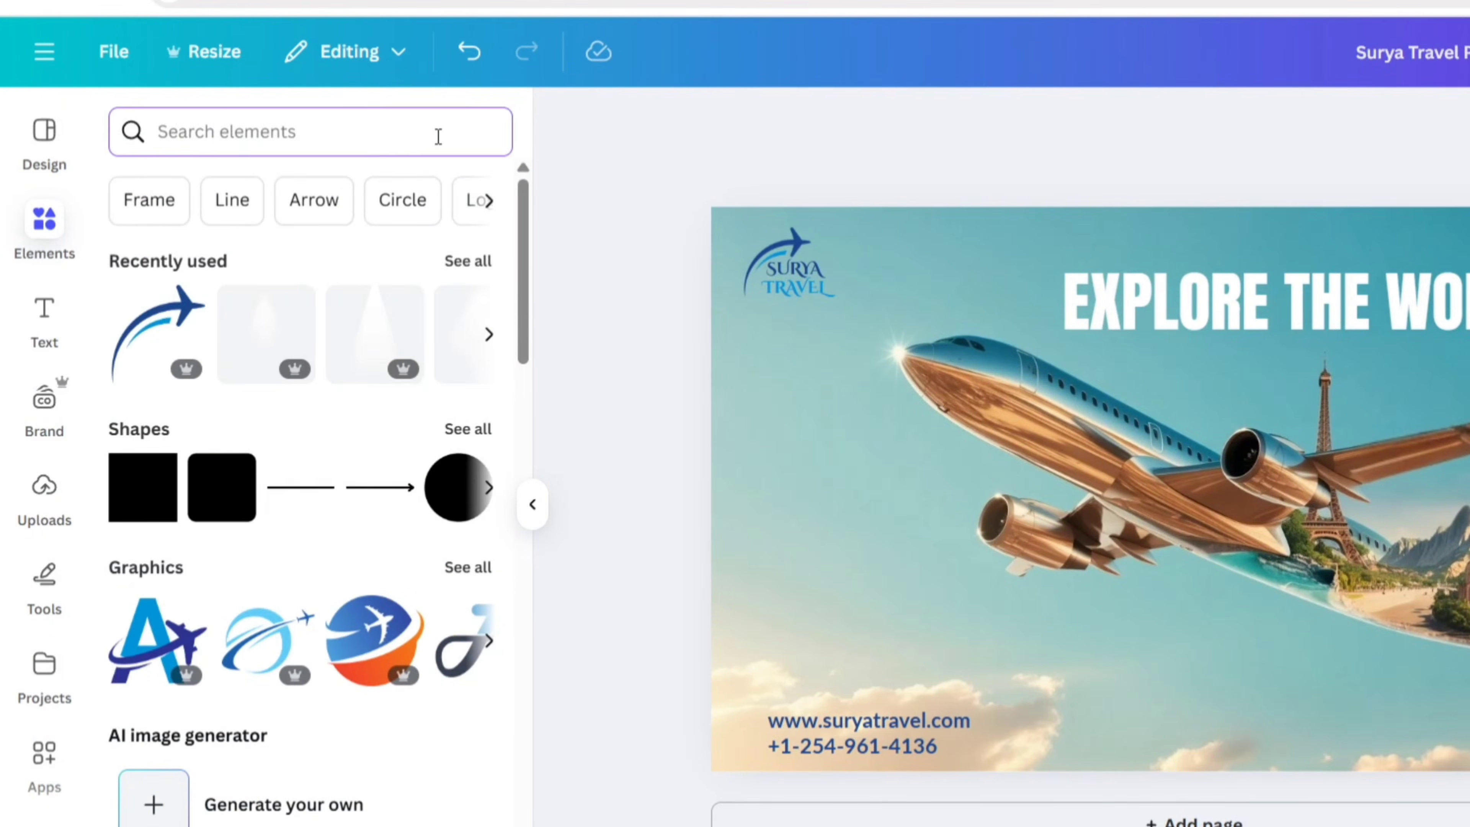
pyautogui.write('web')
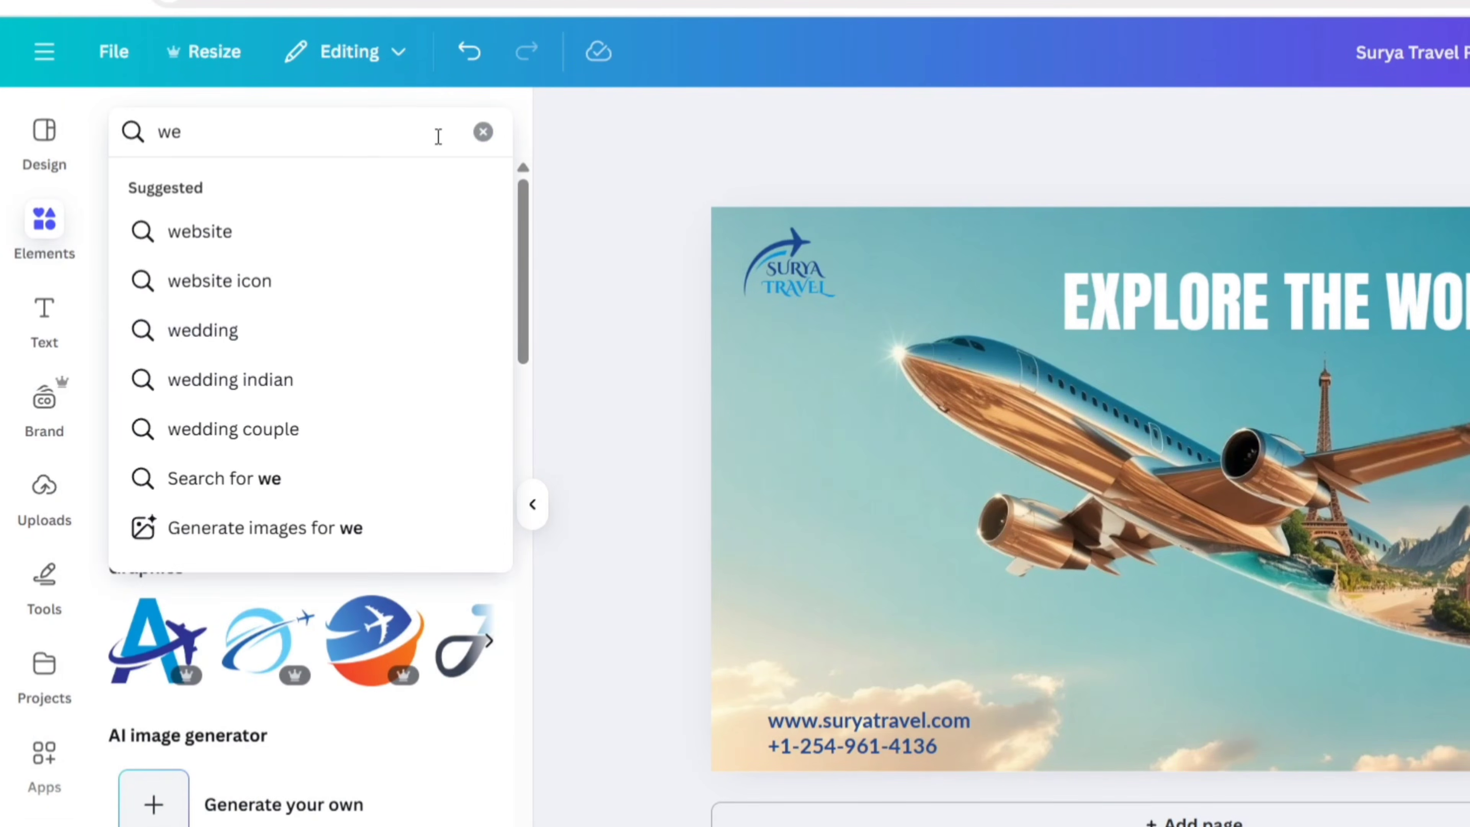
pyautogui.press('Return')
pyautogui.click(193, 191)
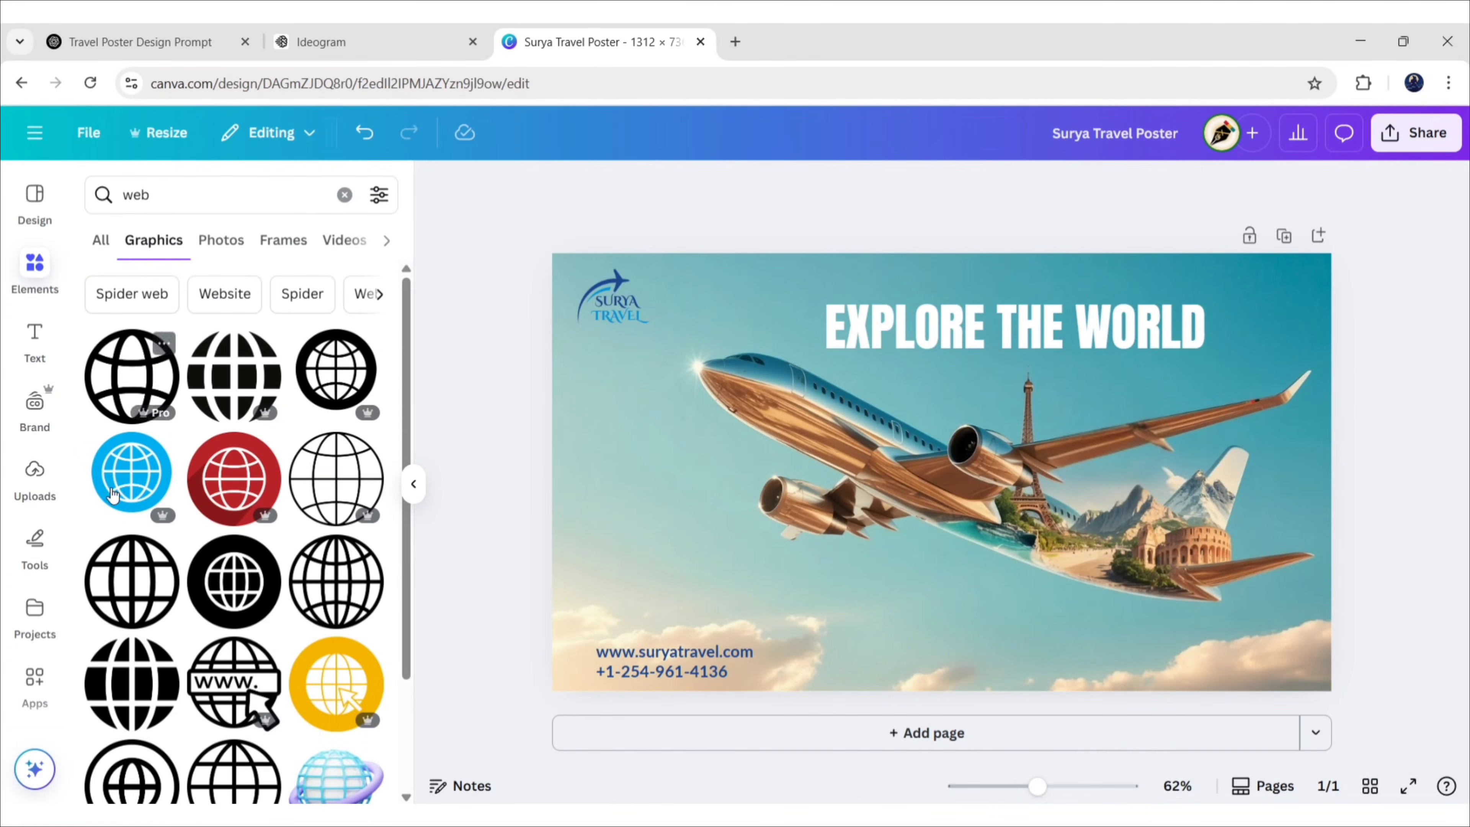
pyautogui.click(170, 364)
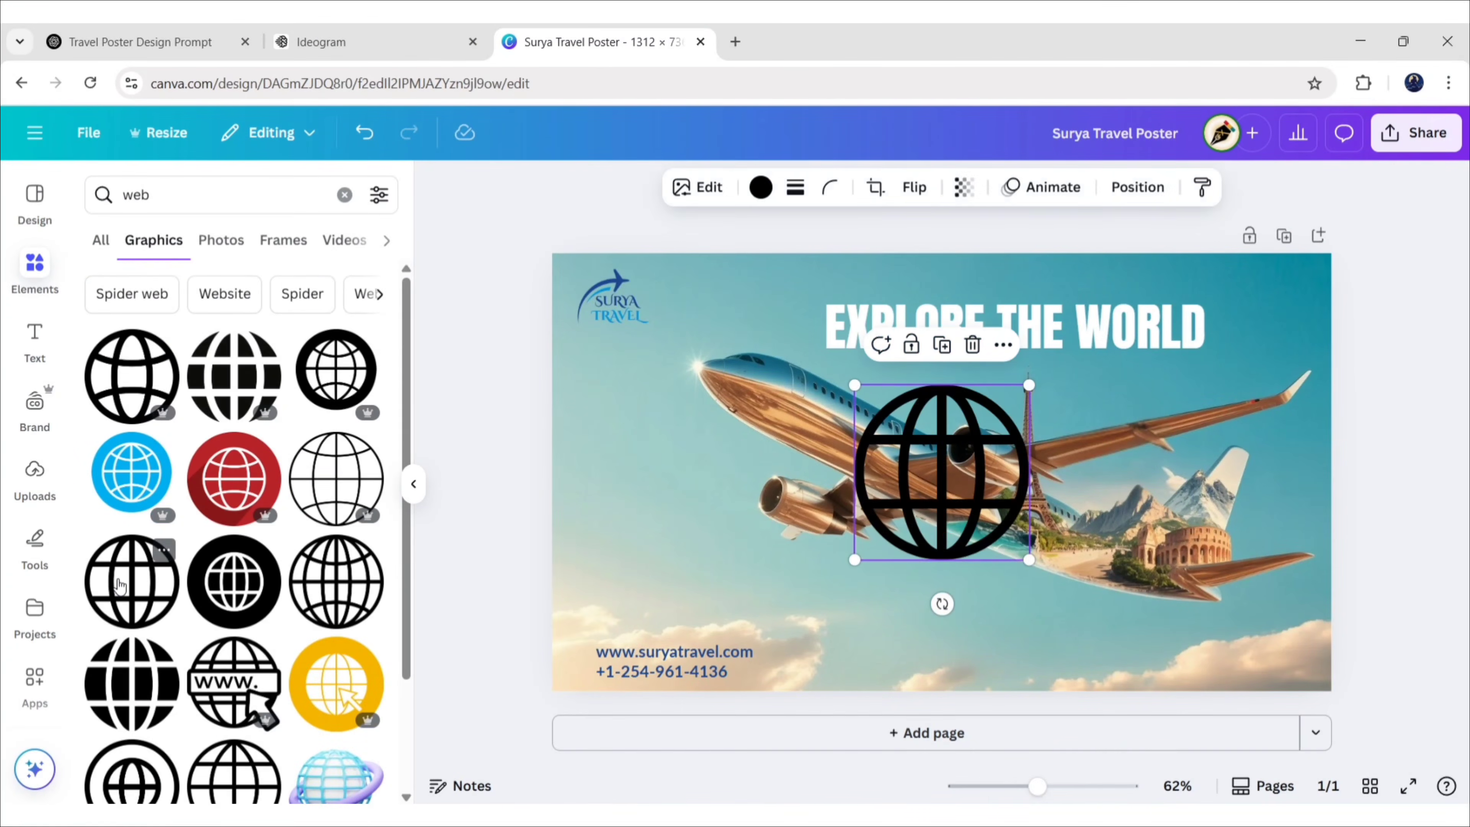
pyautogui.click(413, 483)
# Colour the globe dark blue, shrink it and move it toward the website text
pyautogui.click(588, 186)
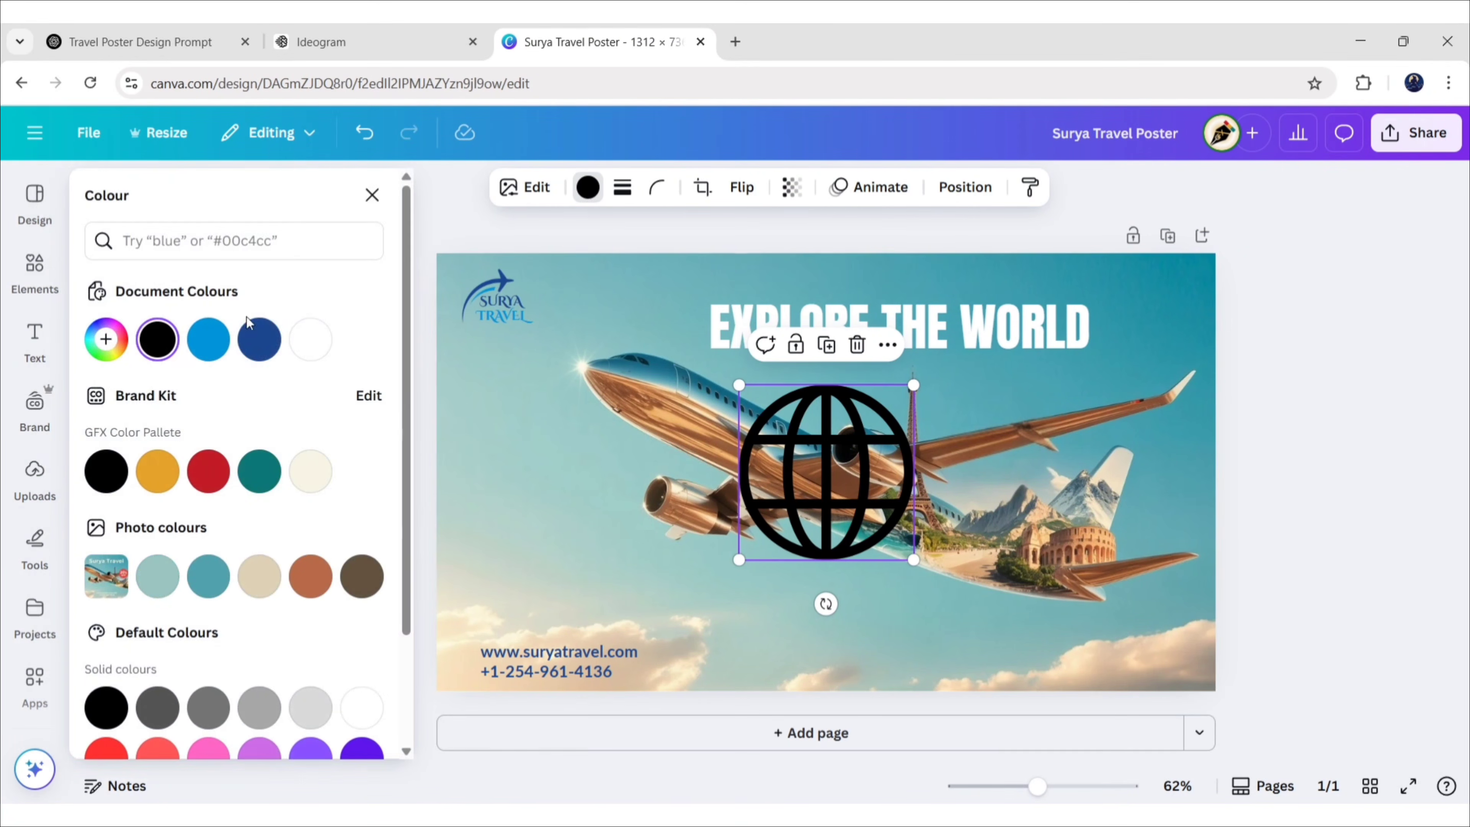
pyautogui.click(258, 338)
pyautogui.click(372, 195)
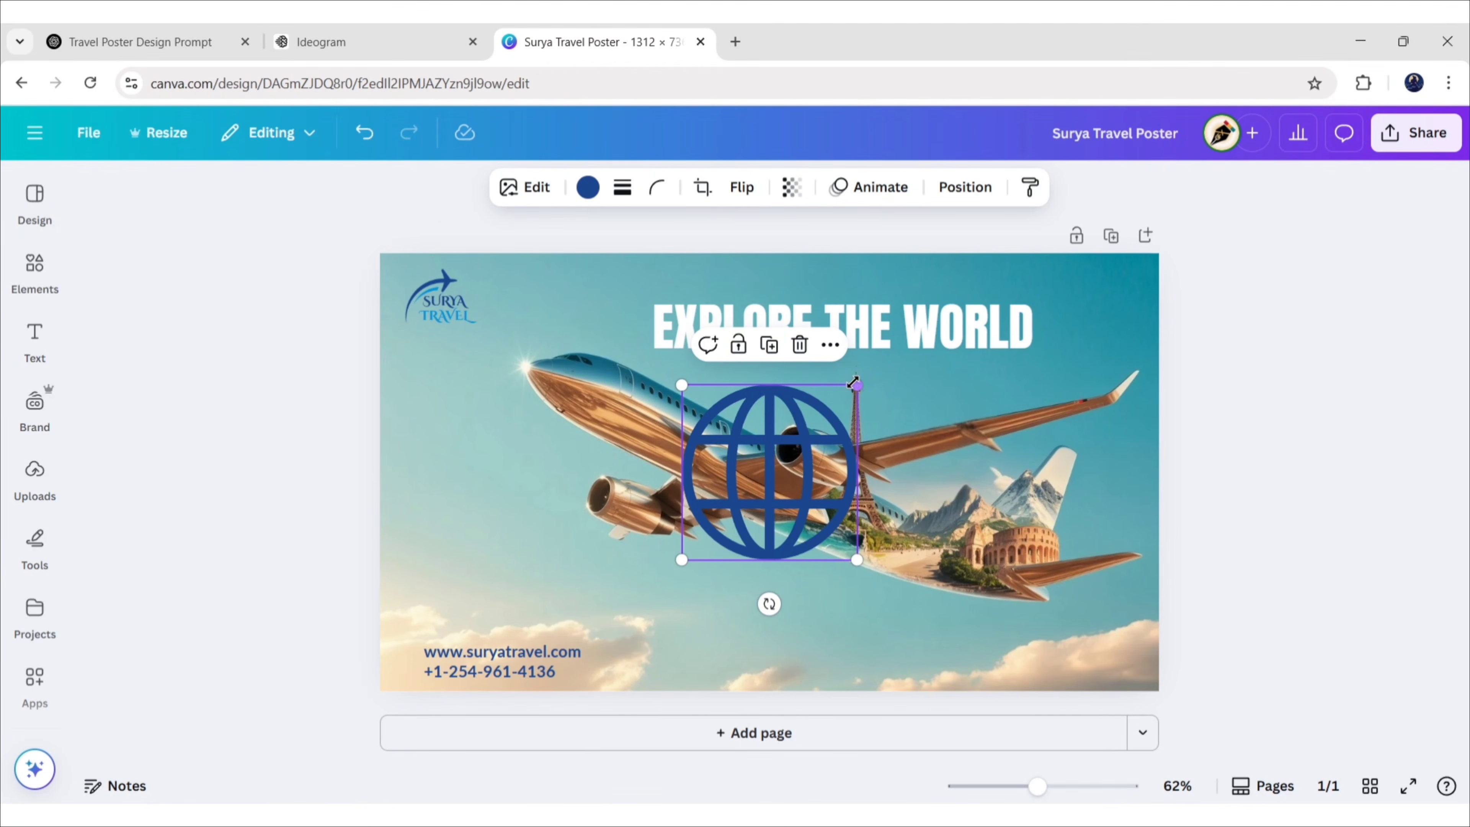
pyautogui.moveTo(853, 382); pyautogui.dragTo(706, 535)
pyautogui.moveTo(692, 607); pyautogui.dragTo(411, 704)
pyautogui.click(263, 650)
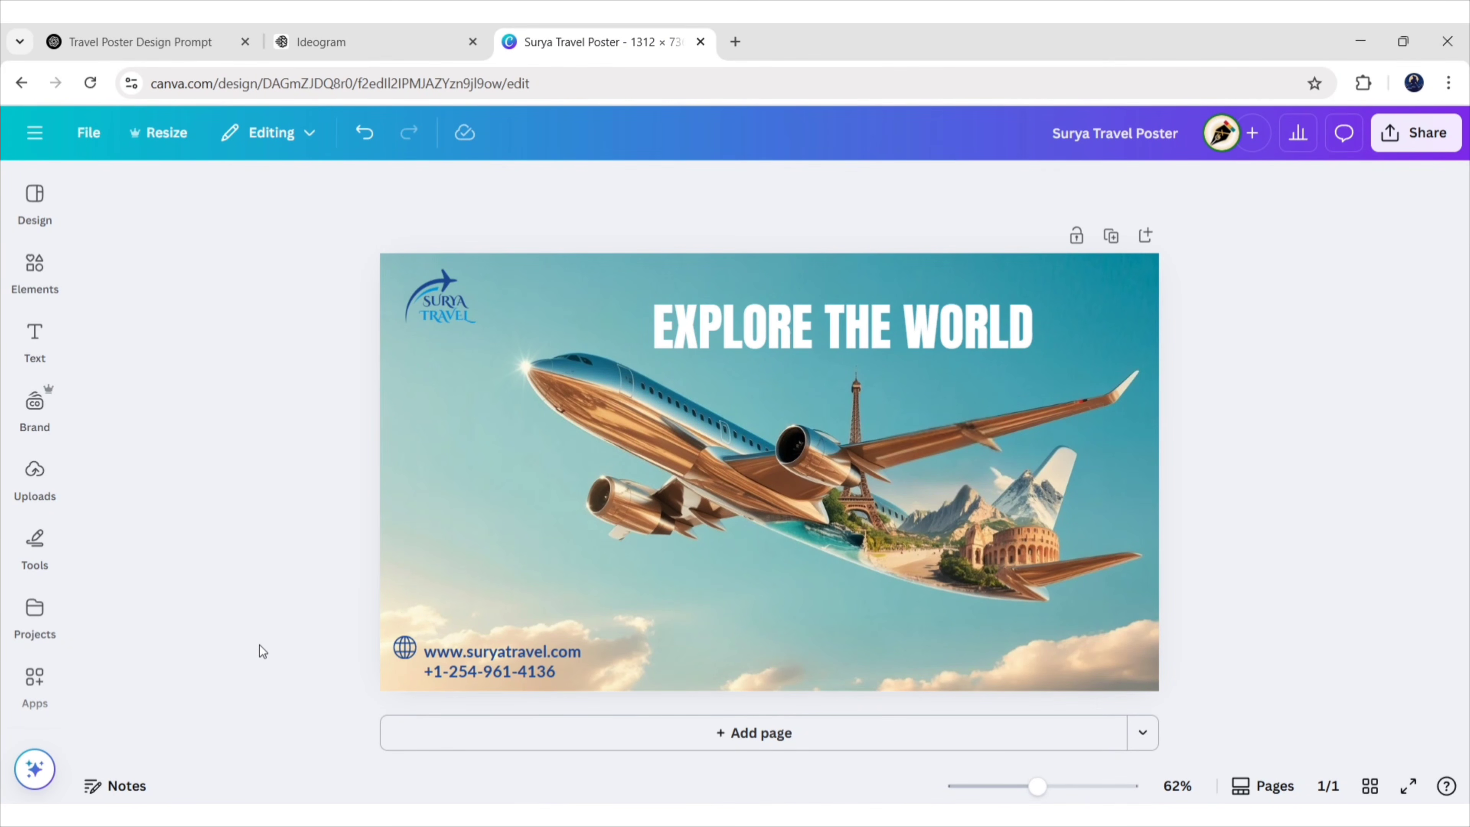
# Shrink the globe to about 20 wide and set it just left of the web address
pyautogui.scroll(5, 262, 651)
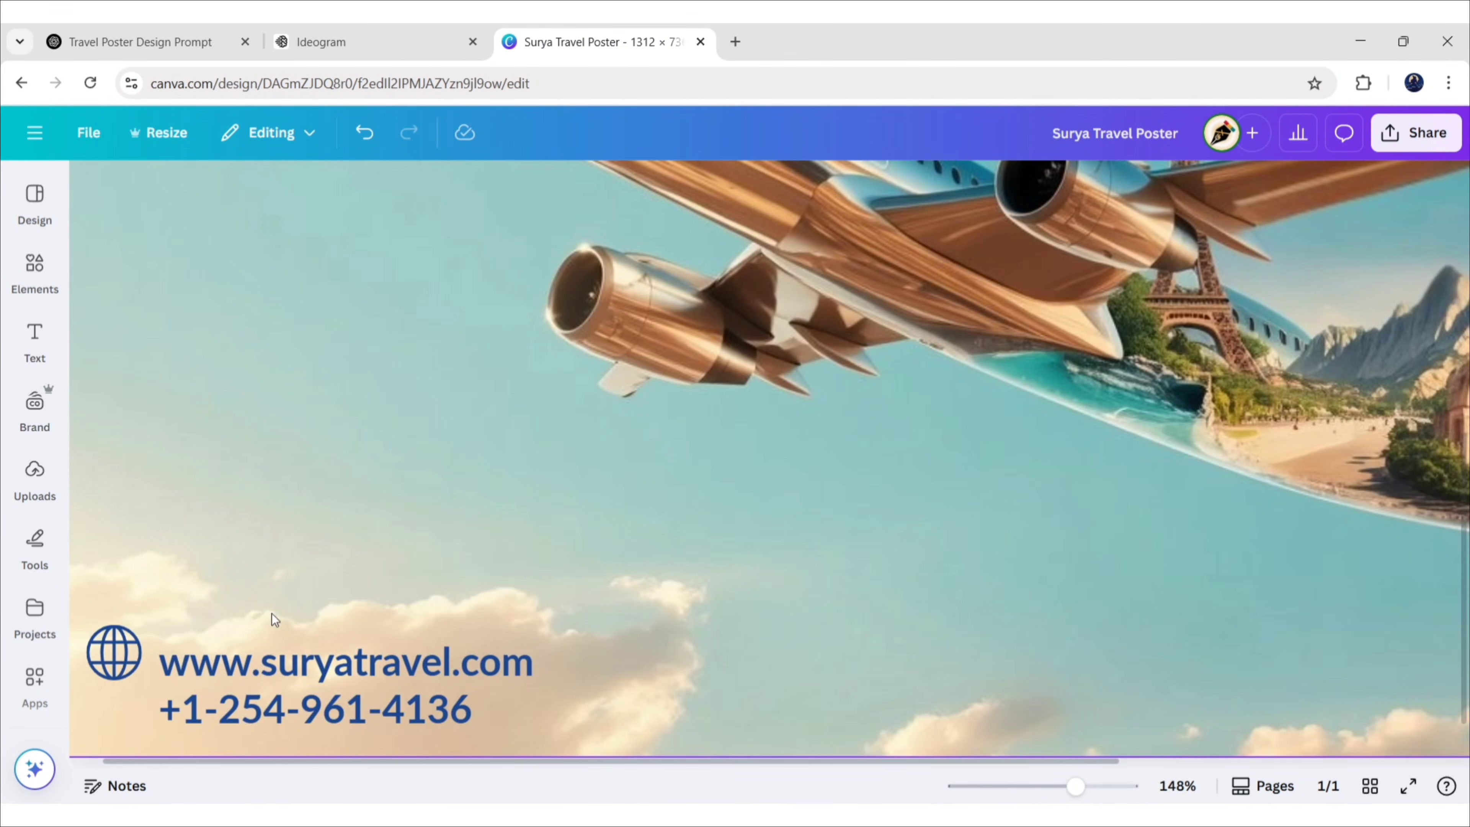
pyautogui.moveTo(171, 761); pyautogui.dragTo(144, 761)
pyautogui.click(149, 653)
pyautogui.moveTo(179, 625); pyautogui.dragTo(153, 654)
pyautogui.moveTo(154, 723); pyautogui.dragTo(190, 723)
pyautogui.moveTo(159, 652); pyautogui.dragTo(148, 639)
pyautogui.keyDown('shift'); pyautogui.click(324, 669); pyautogui.keyUp('shift')
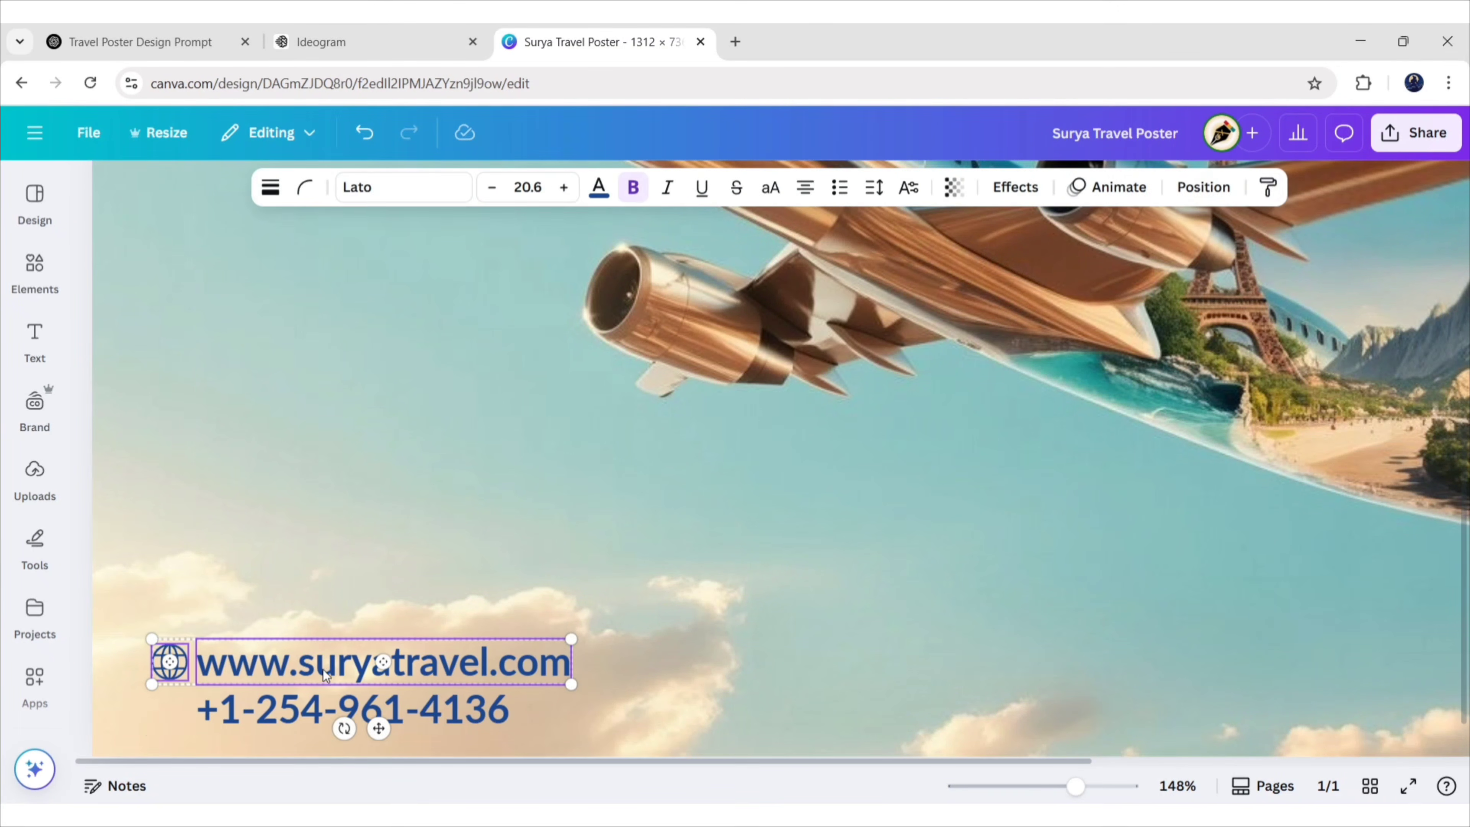
pyautogui.click(1203, 187)
pyautogui.click(146, 535)
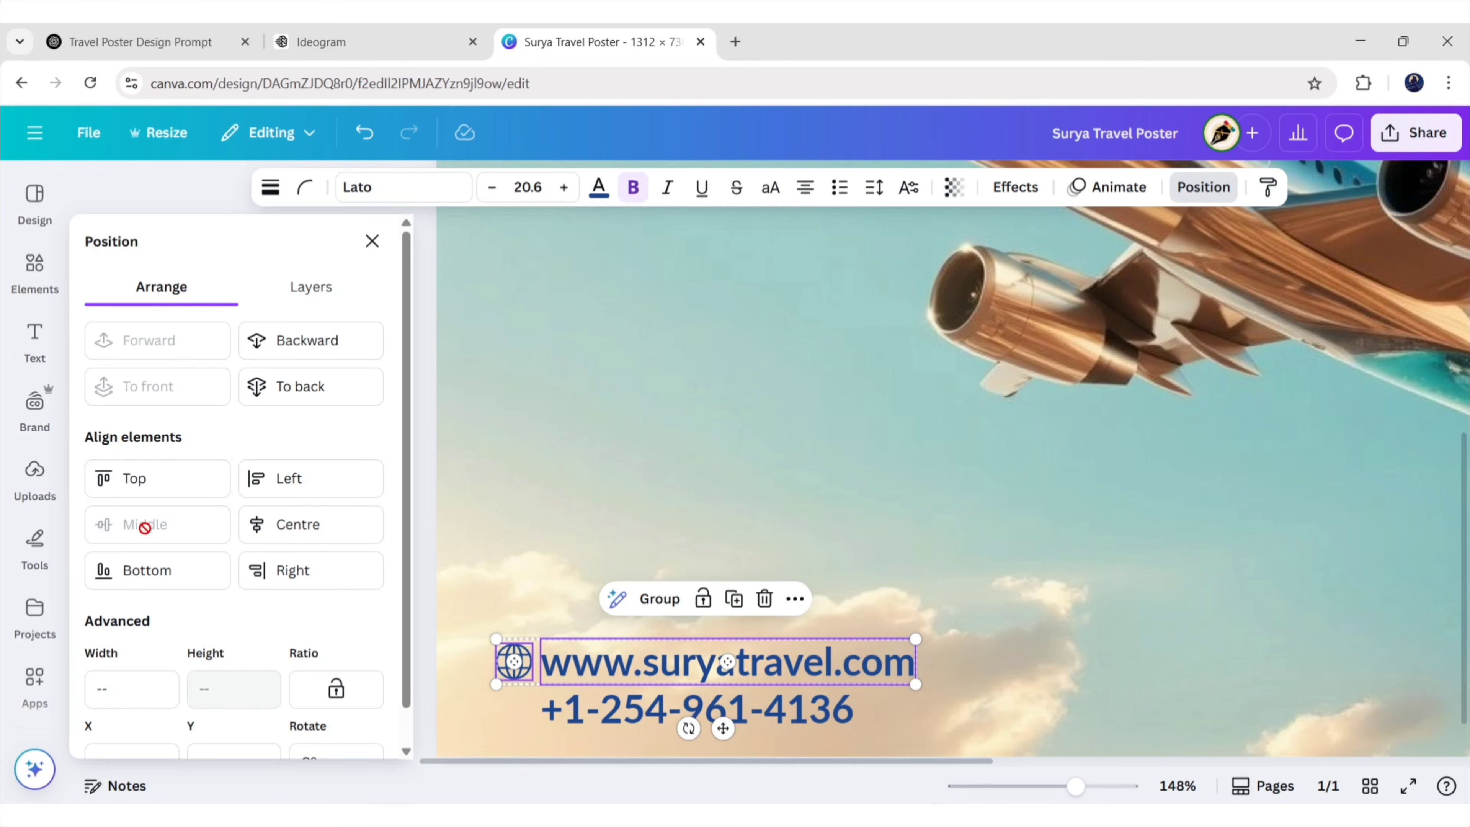
pyautogui.click(371, 240)
pyautogui.click(33, 263)
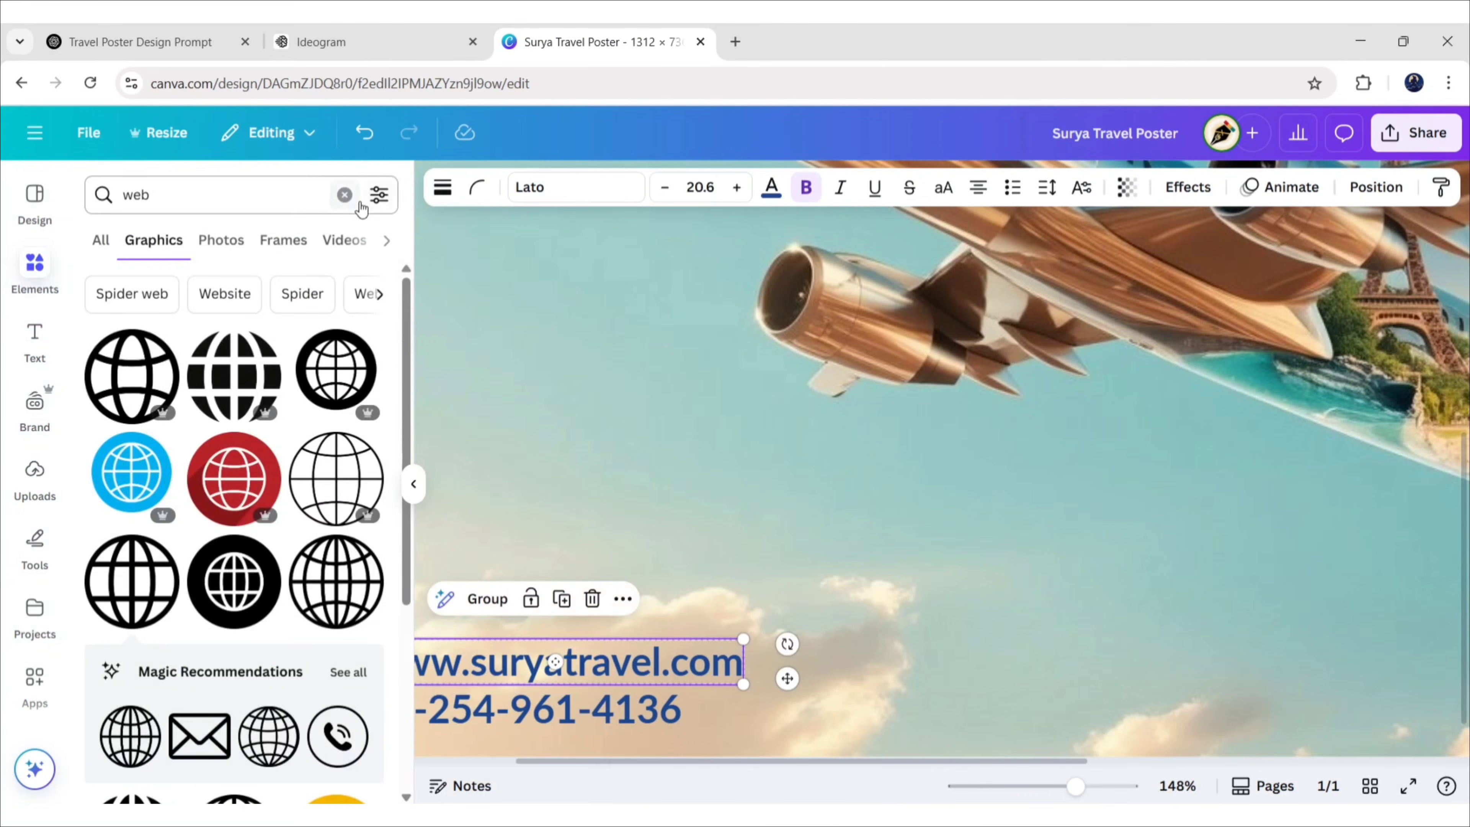
# Search graphics for 'call' and add the phone-with-waves icon
pyautogui.click(345, 194)
pyautogui.write('call')
pyautogui.press('Return')
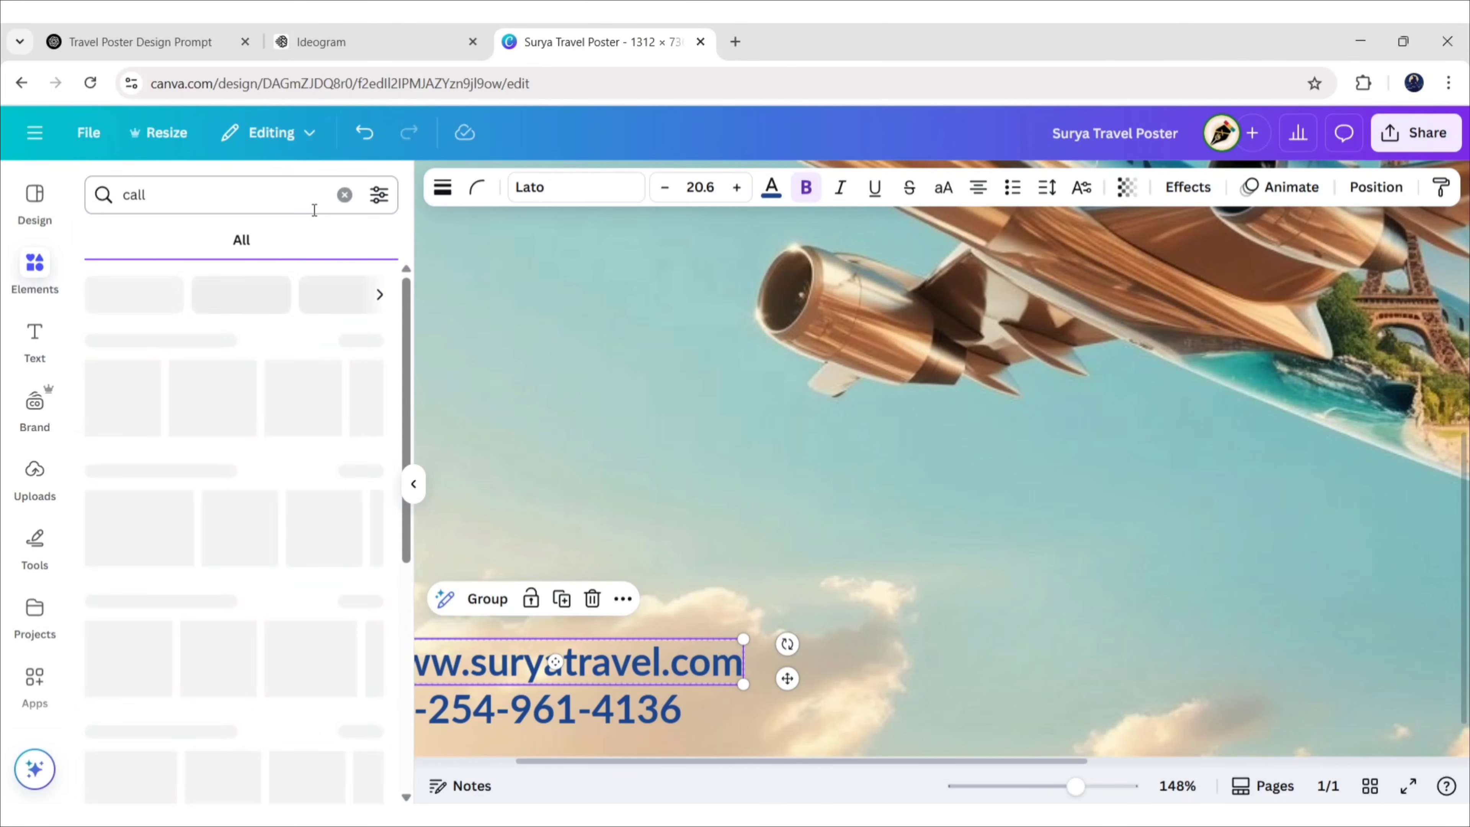
pyautogui.click(154, 240)
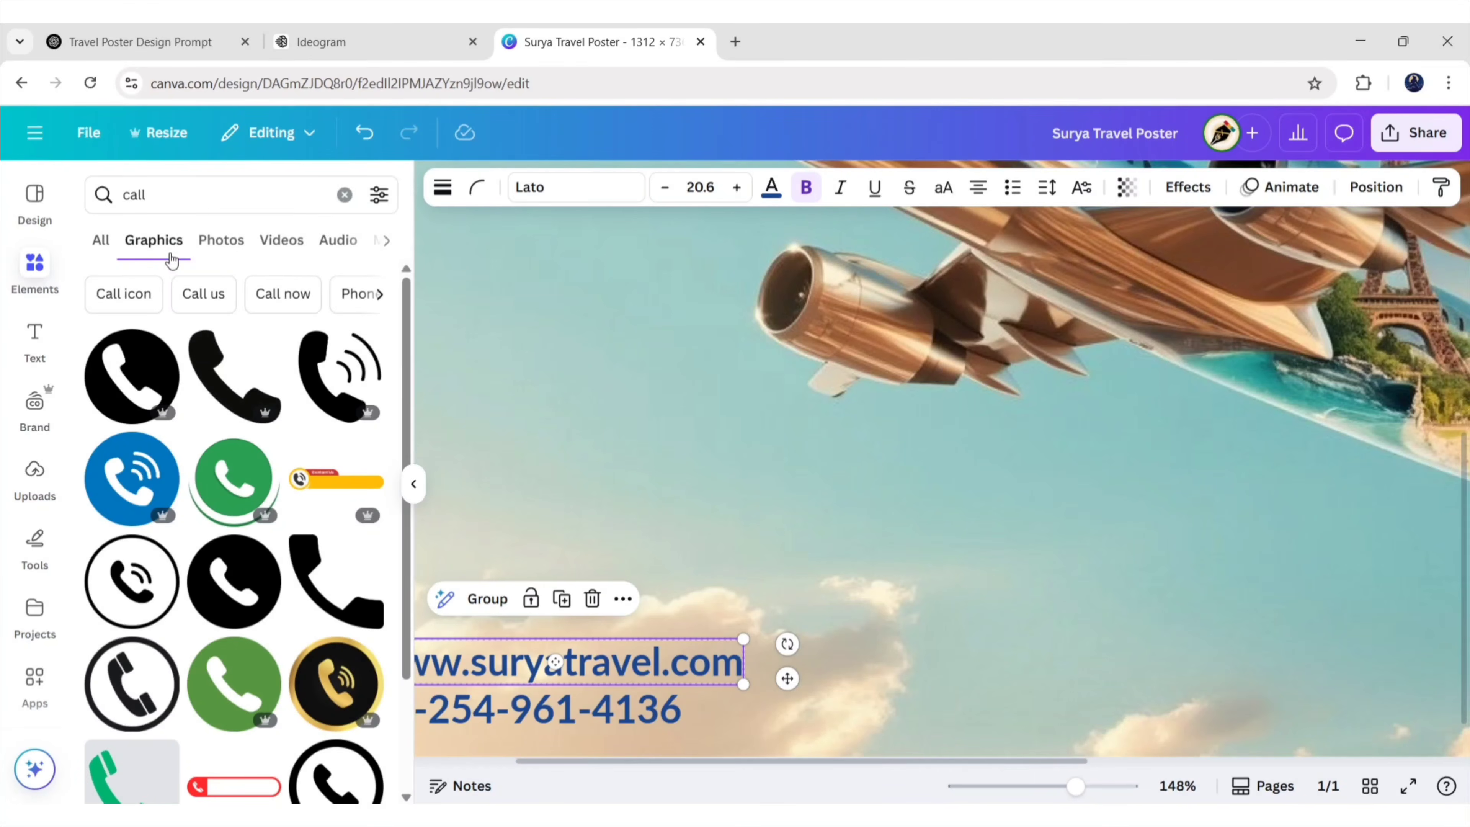
pyautogui.click(354, 371)
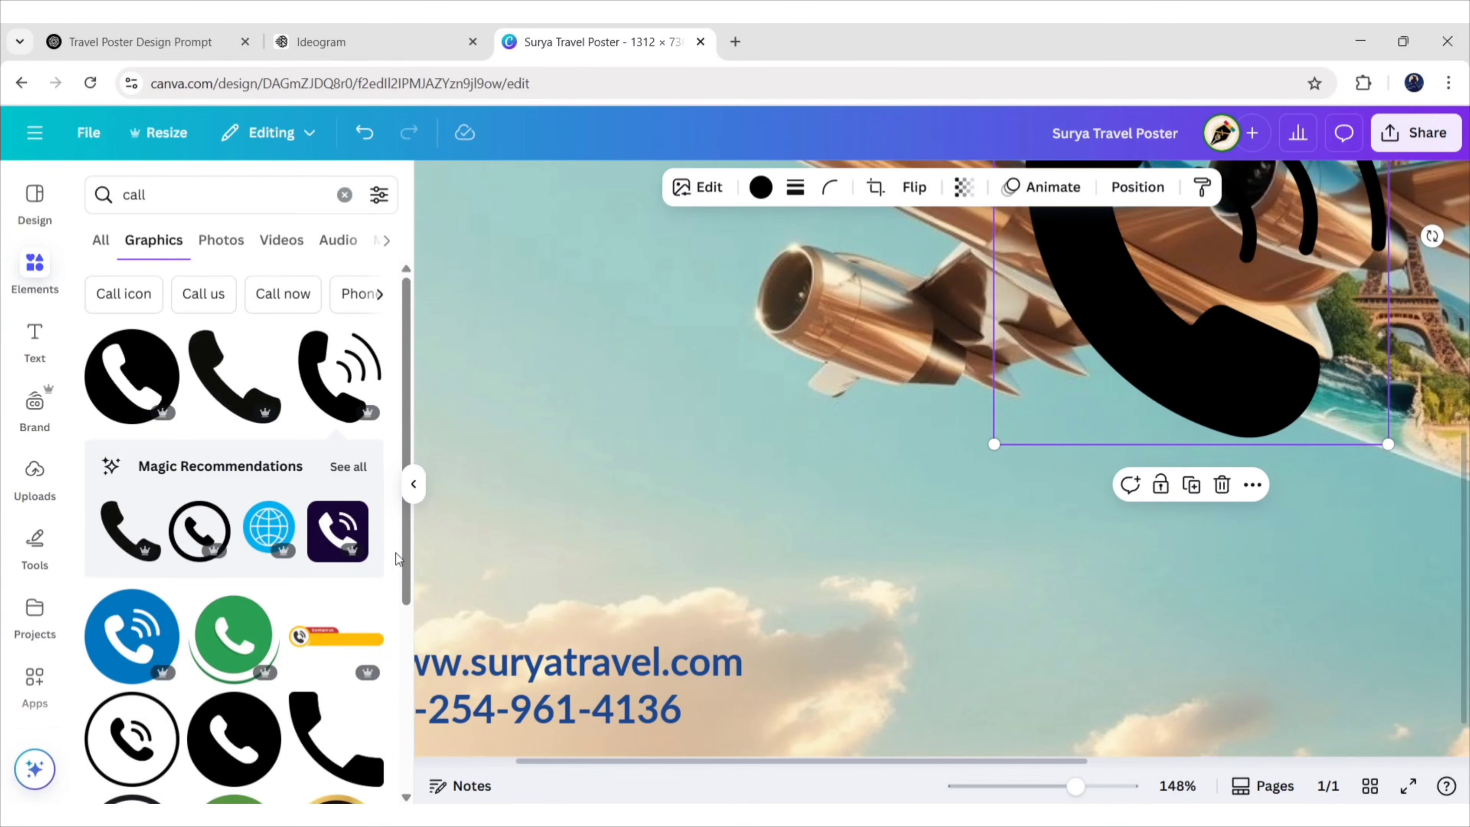
pyautogui.click(413, 483)
# Shrink the phone icon and place it beside the phone number
pyautogui.moveTo(952, 370); pyautogui.dragTo(352, 655)
pyautogui.moveTo(617, 318); pyautogui.dragTo(225, 665)
pyautogui.moveTo(307, 725); pyautogui.dragTo(237, 673)
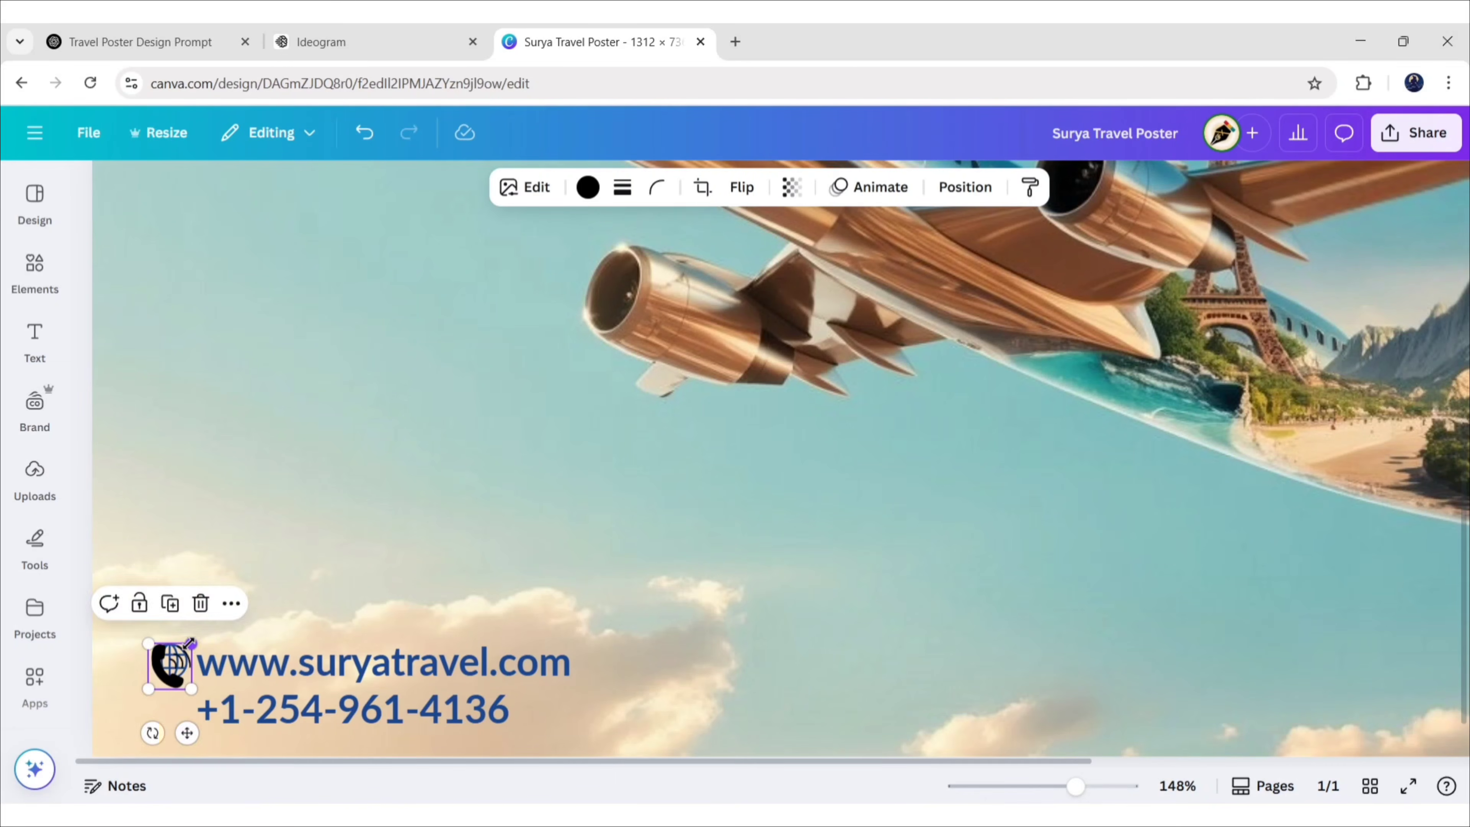
pyautogui.moveTo(186, 732); pyautogui.dragTo(181, 771)
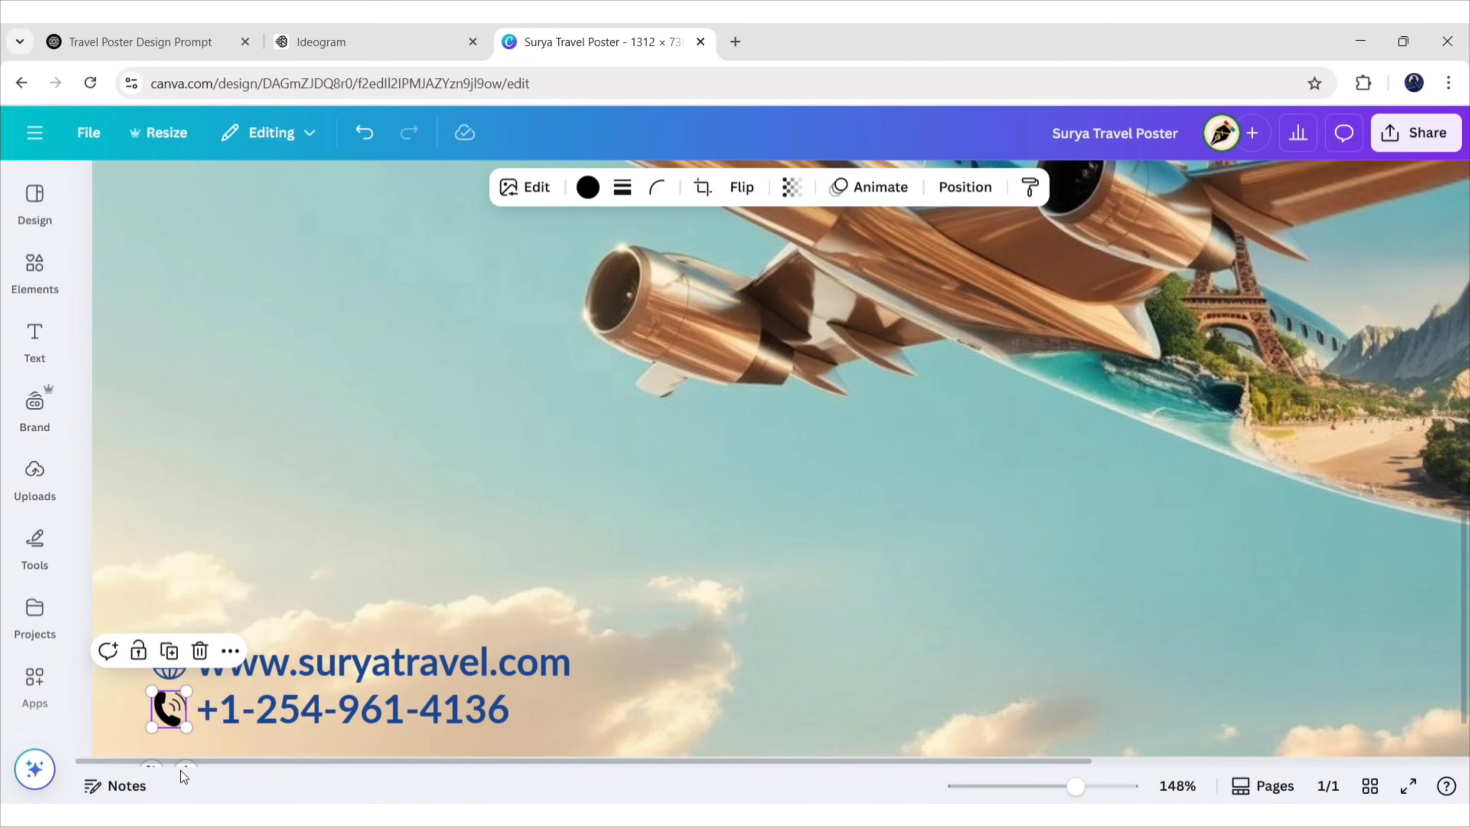
# Colour the phone icon dark blue
pyautogui.click(588, 187)
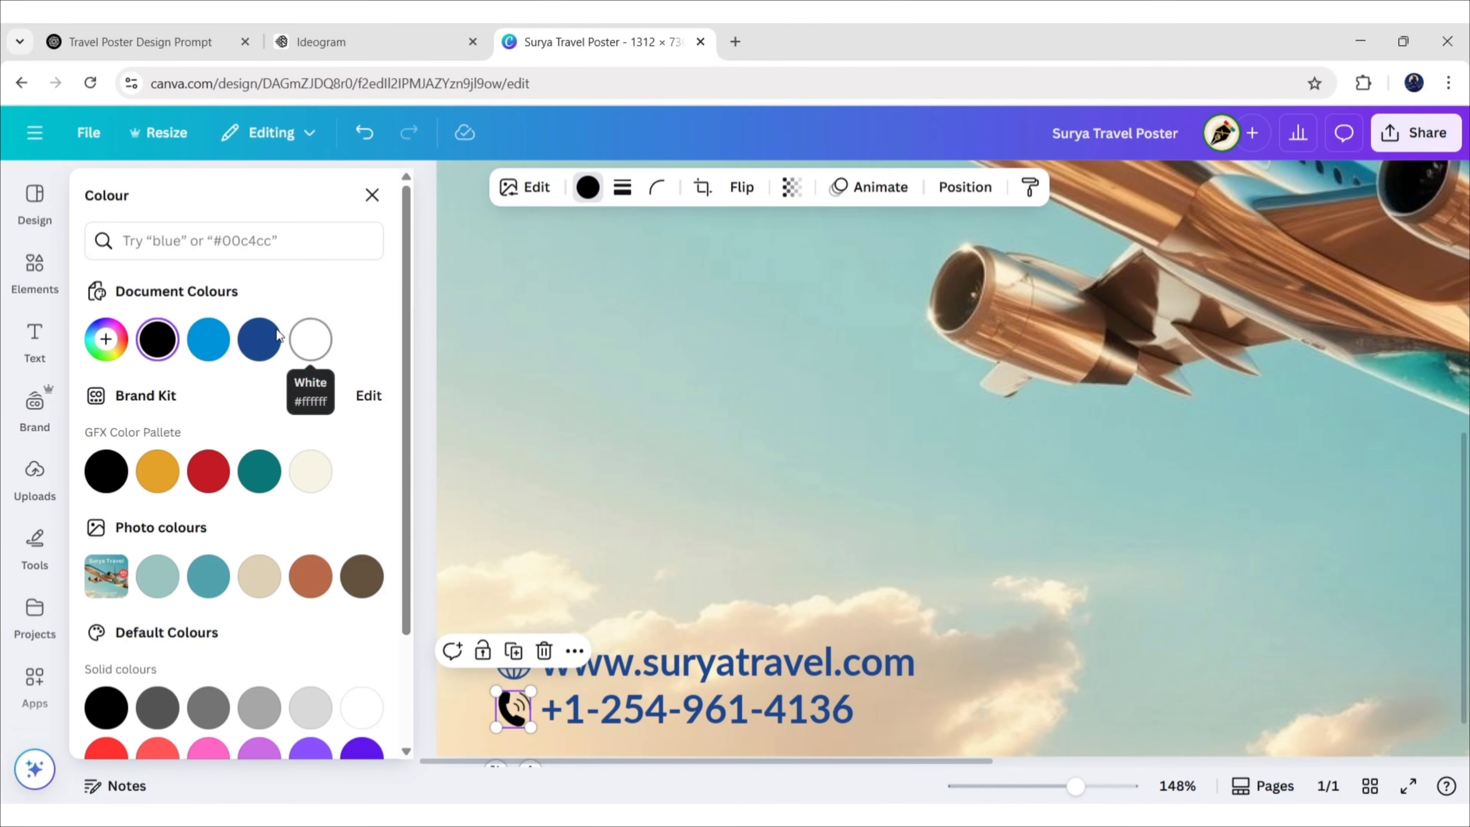
pyautogui.click(259, 339)
pyautogui.click(372, 197)
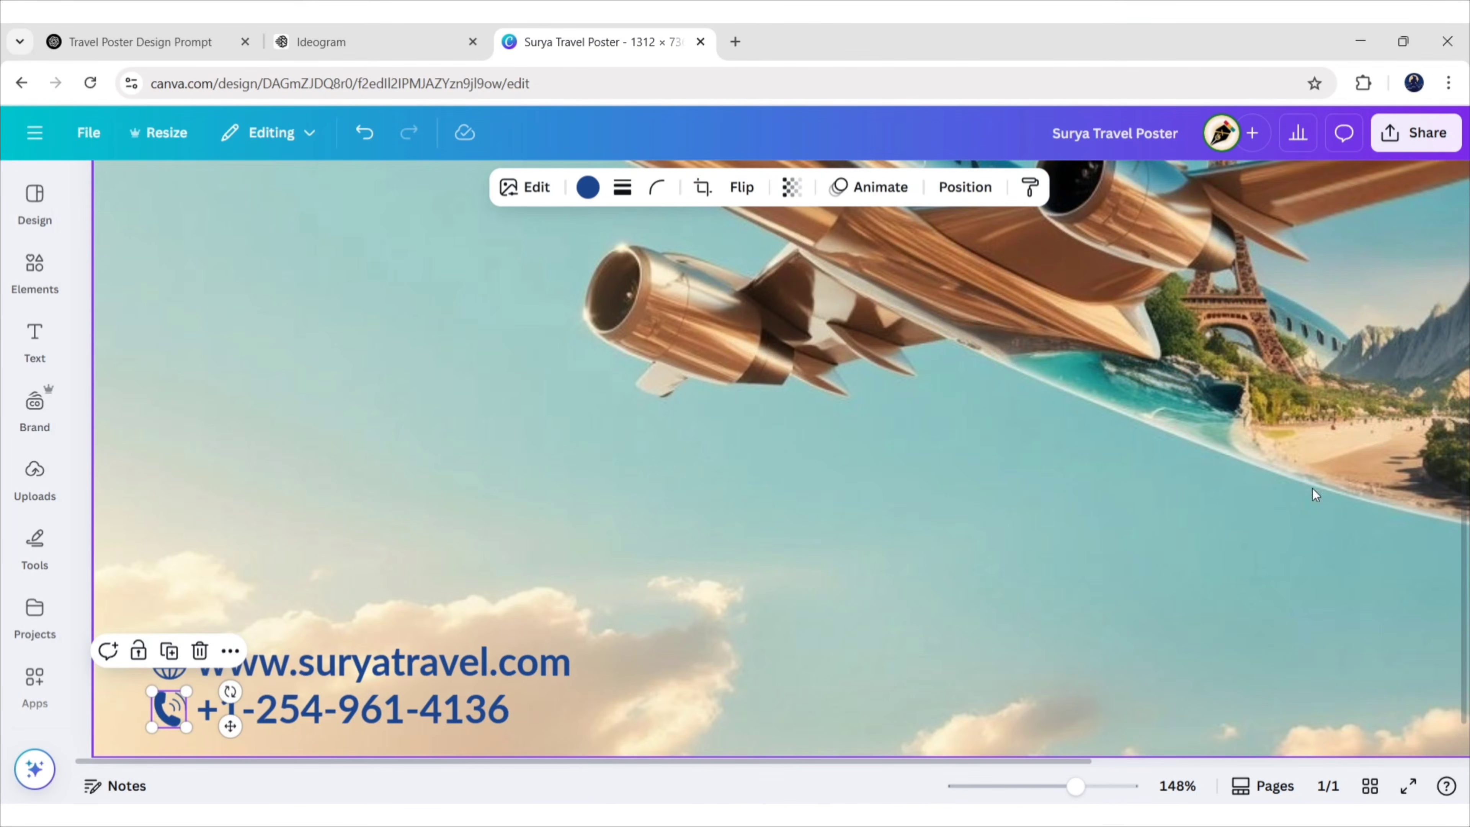
pyautogui.click(409, 376)
# Middle-align the phone icon with the phone number line
pyautogui.click(169, 710)
pyautogui.keyDown('shift'); pyautogui.click(272, 710); pyautogui.keyUp('shift')
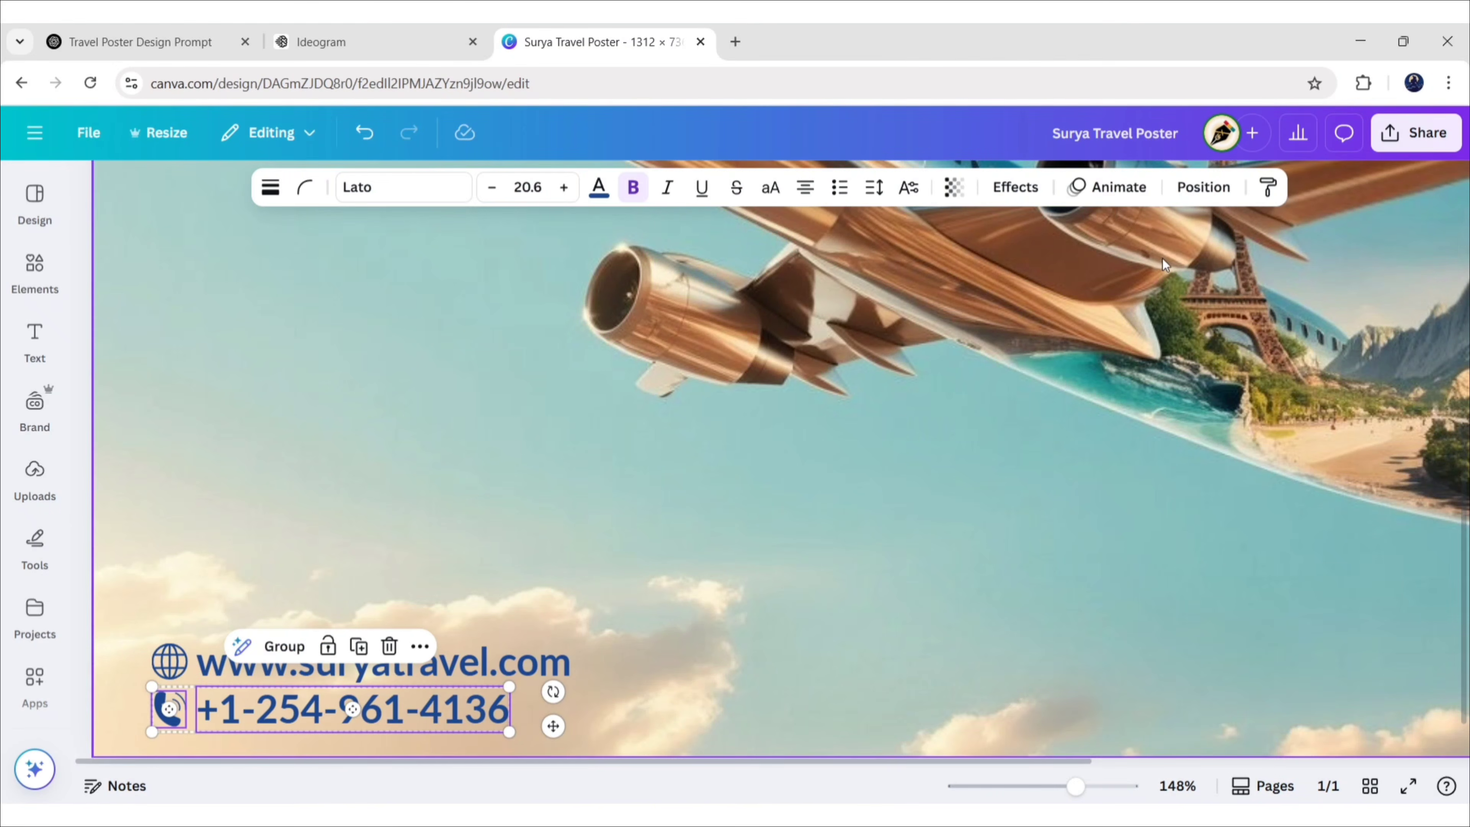
pyautogui.click(1203, 188)
pyautogui.click(372, 240)
pyautogui.click(667, 649)
# Zoom out to view the whole poster
pyautogui.moveTo(1076, 788); pyautogui.dragTo(1040, 787)
pyautogui.click(1350, 298)
pyautogui.scroll(-1, 1350, 297)
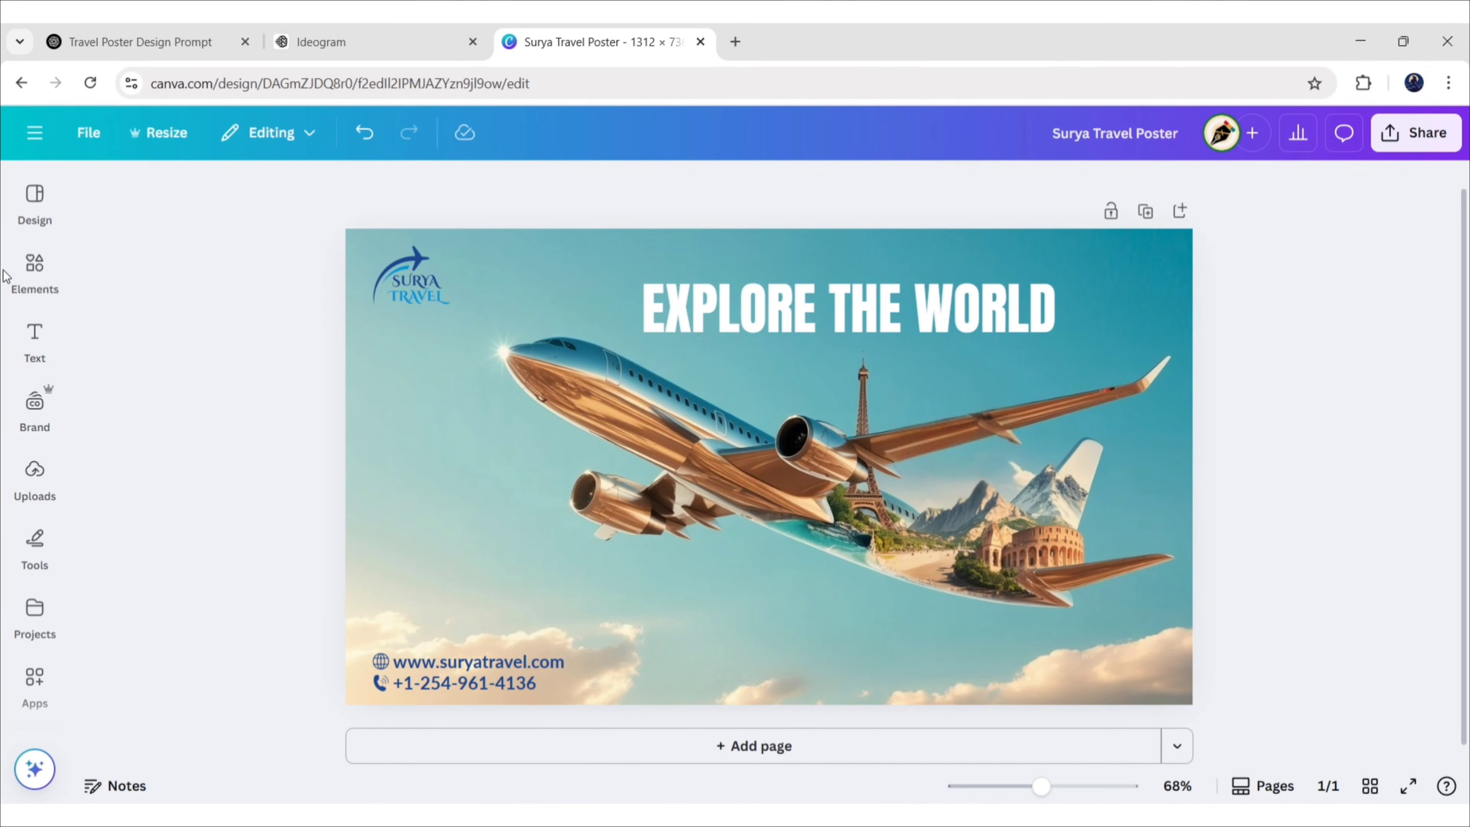
# Search Elements graphics for 'price tag' and add the red starburst to the poster
pyautogui.click(35, 267)
pyautogui.click(344, 194)
pyautogui.write('pri')
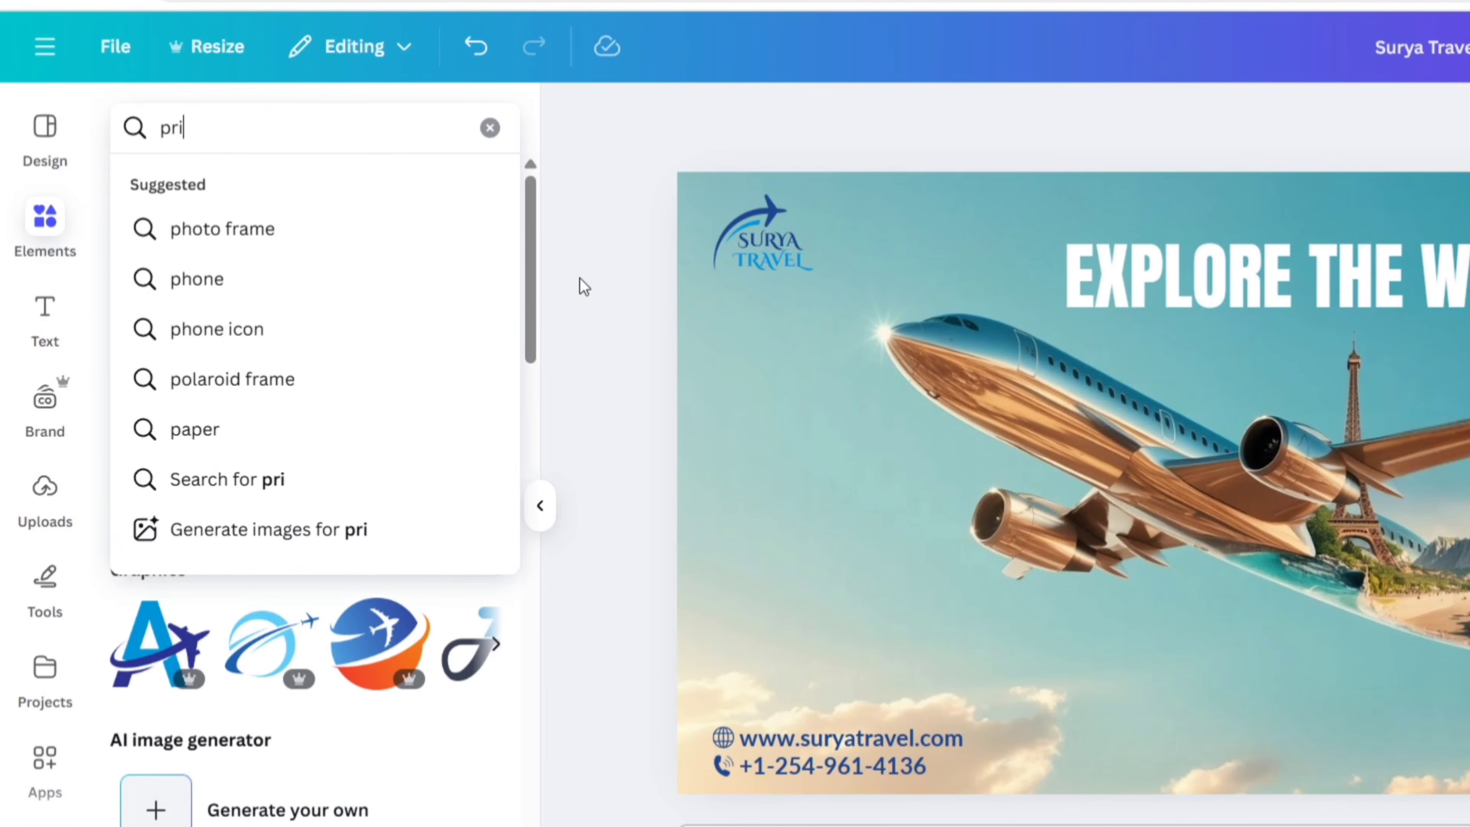
pyautogui.write('ce tag')
pyautogui.press('Return')
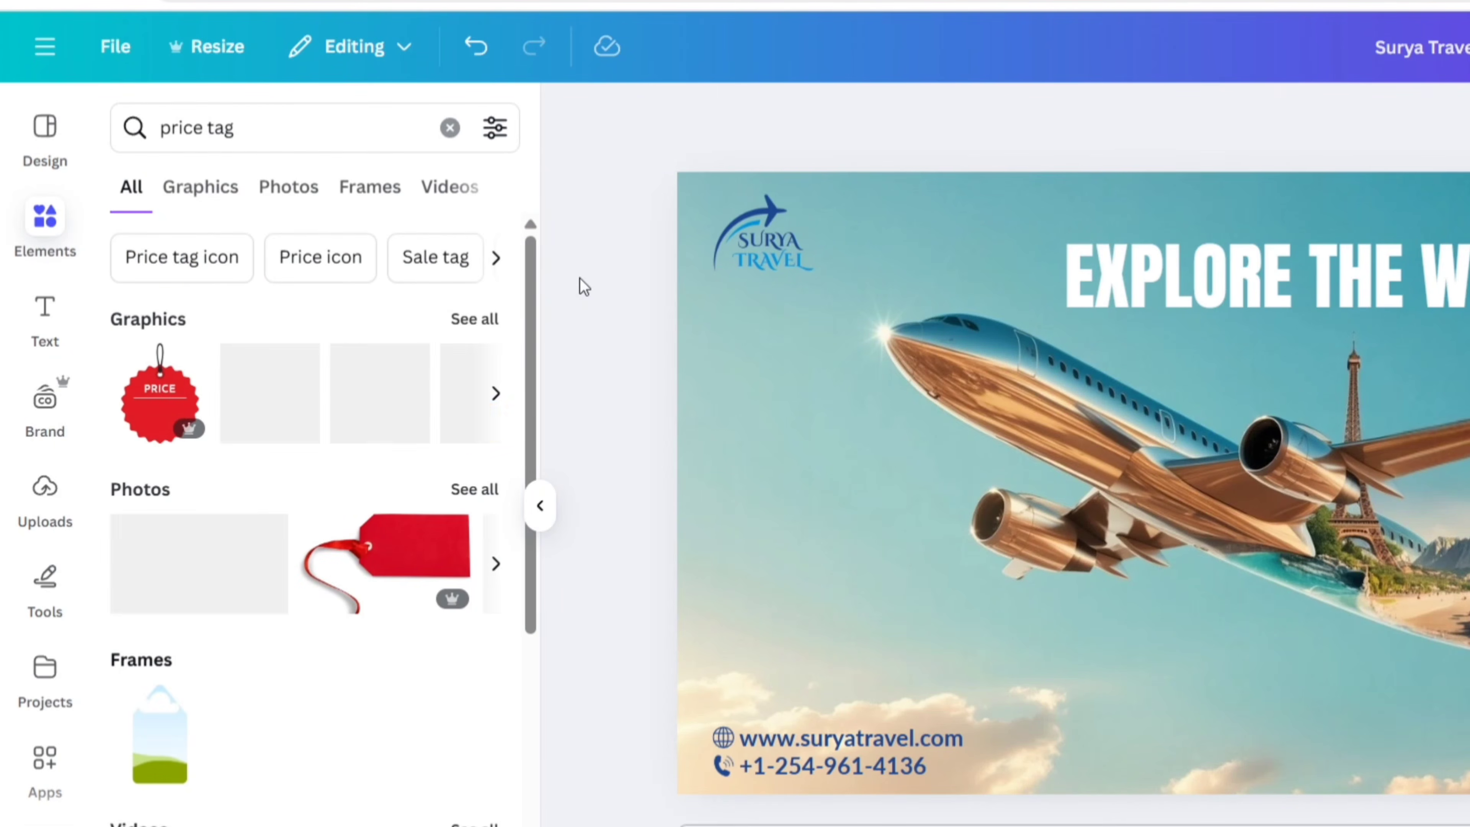
pyautogui.click(204, 189)
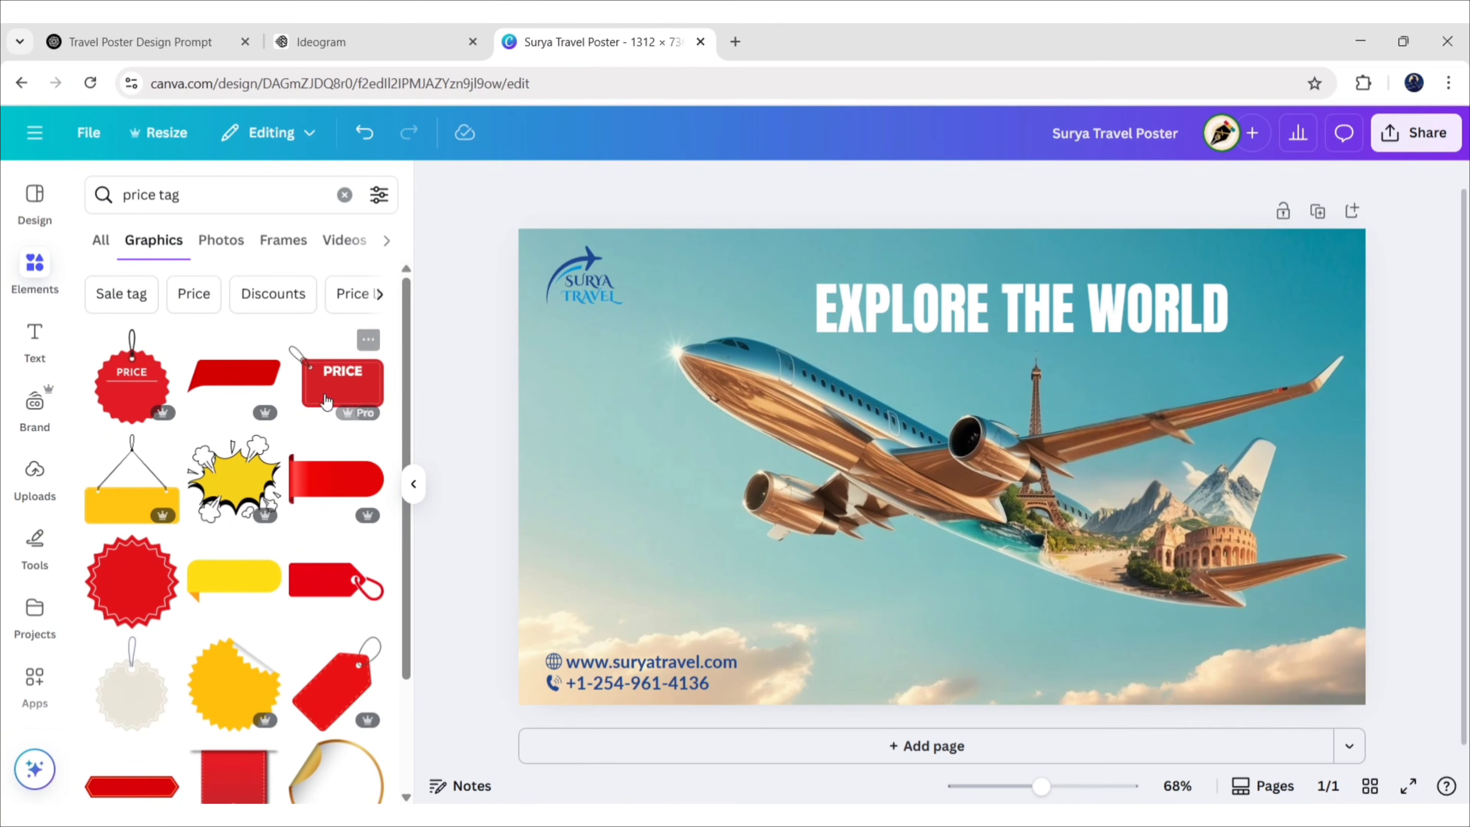
pyautogui.scroll(-15, 391, 418)
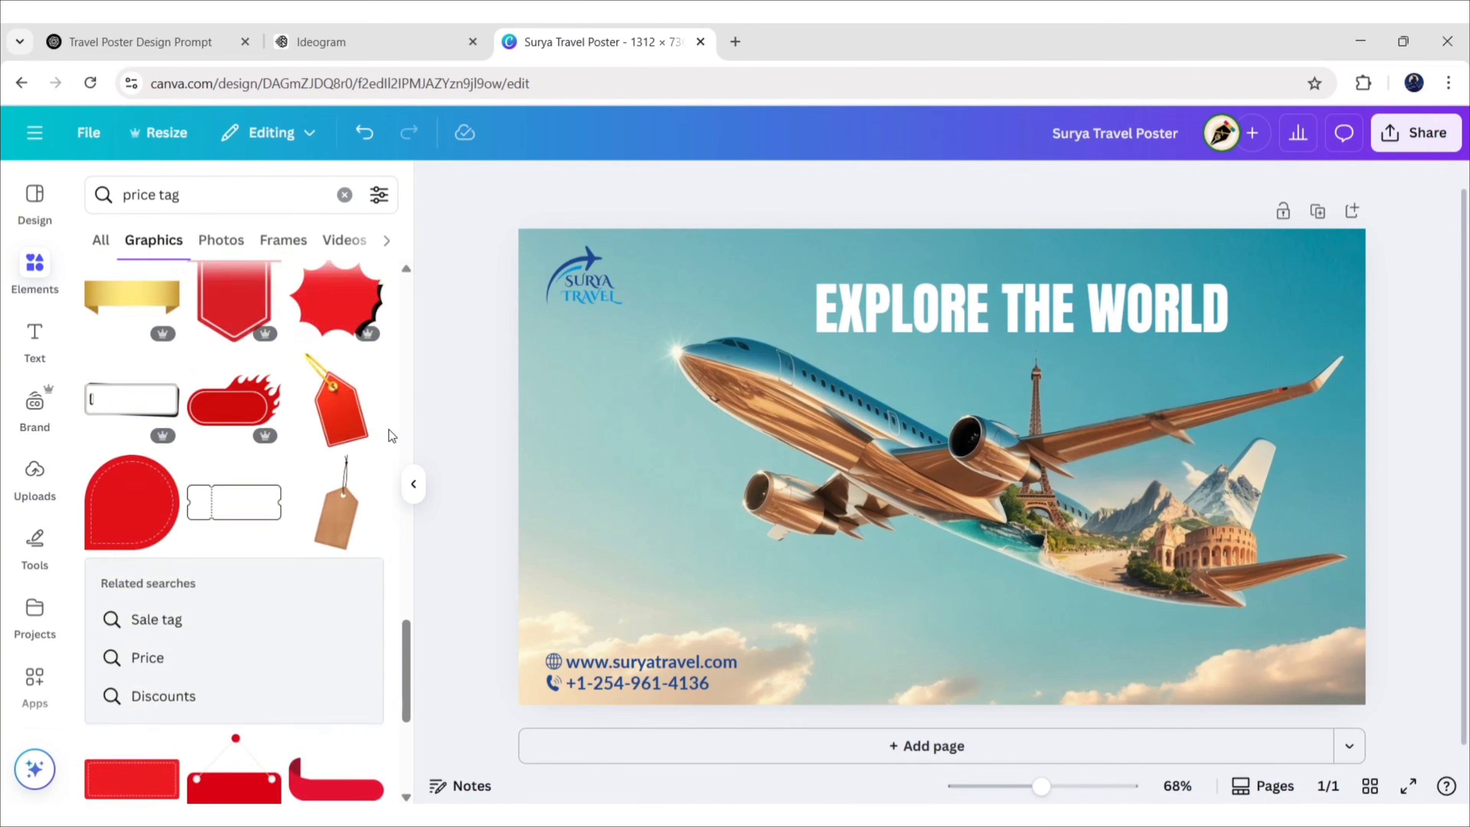
pyautogui.scroll(-12, 391, 435)
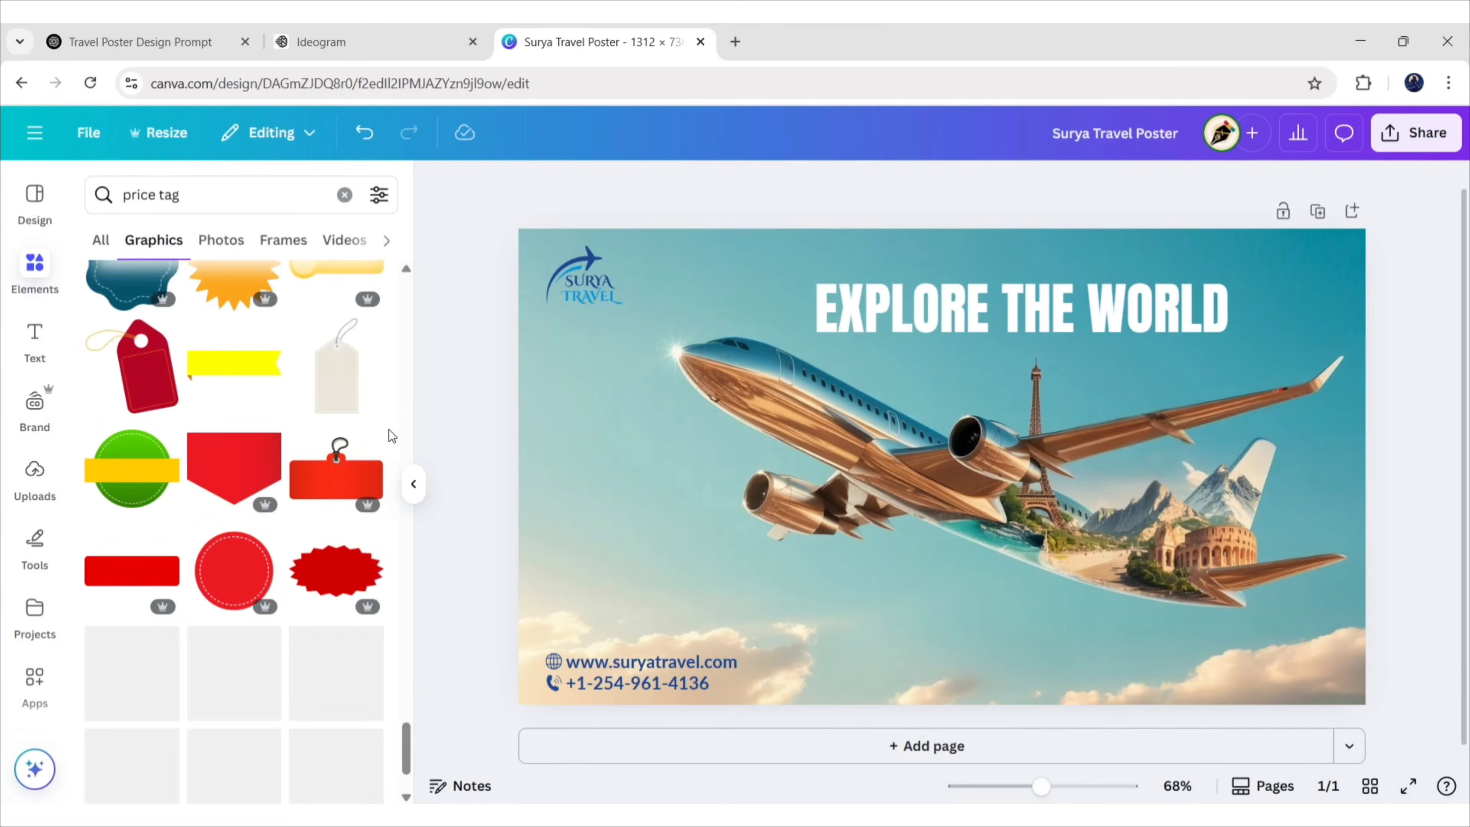
pyautogui.scroll(-12, 388, 430)
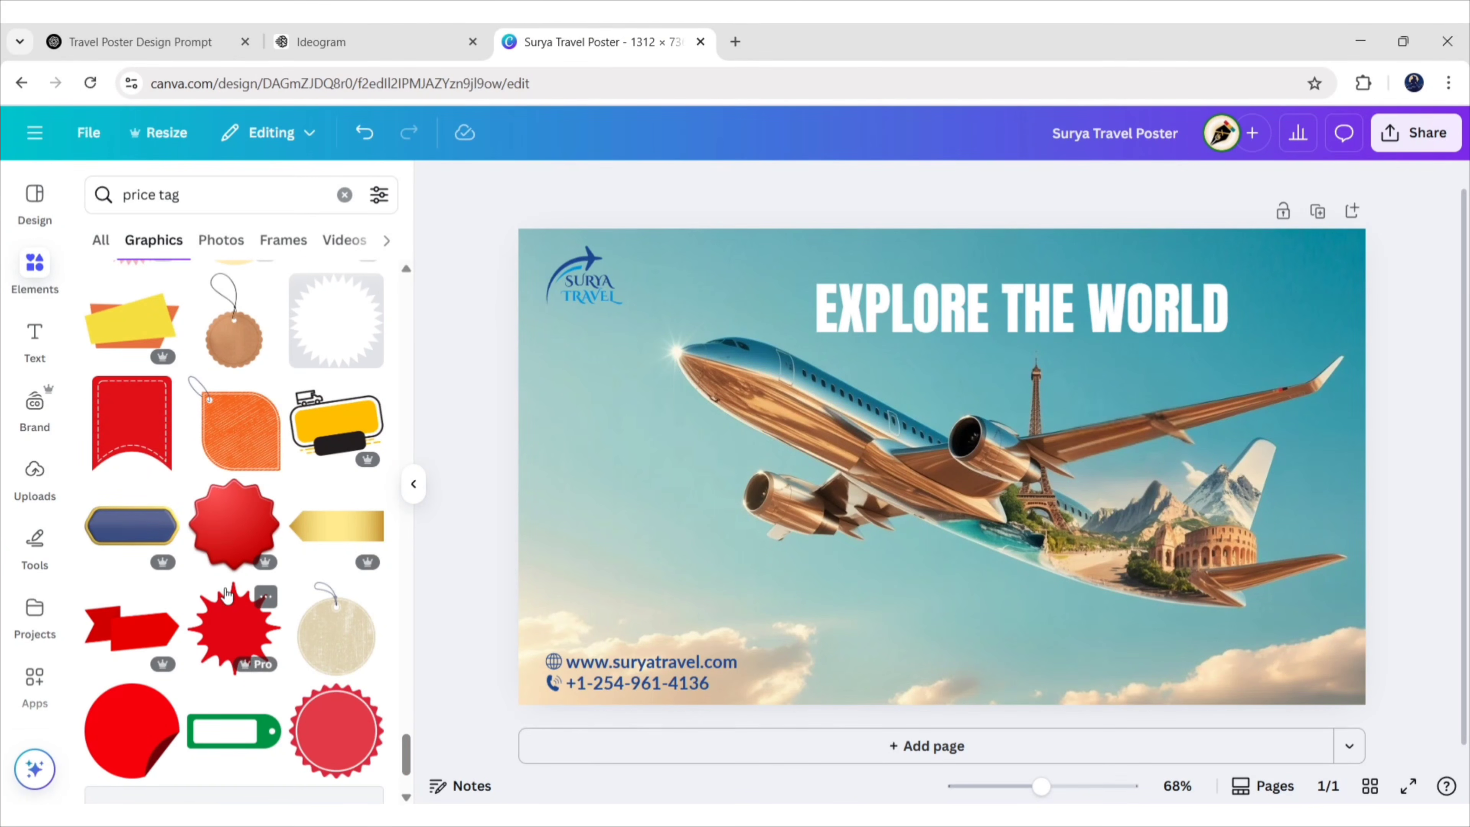
pyautogui.click(234, 628)
# Shrink the starburst, move it slightly higher, and add a Heading text box
pyautogui.click(414, 484)
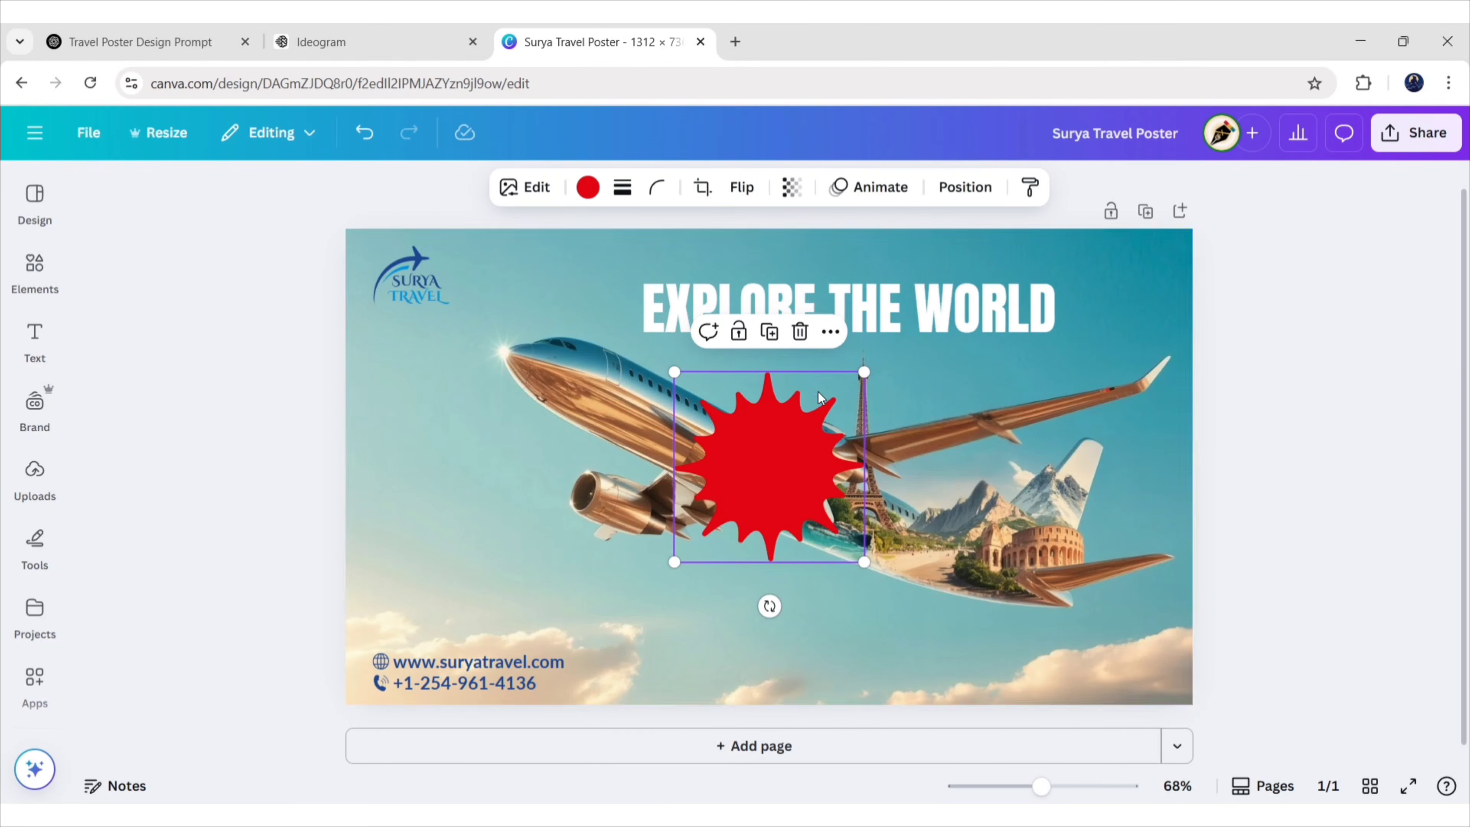
pyautogui.moveTo(864, 372); pyautogui.dragTo(827, 409)
pyautogui.moveTo(722, 494); pyautogui.dragTo(722, 478)
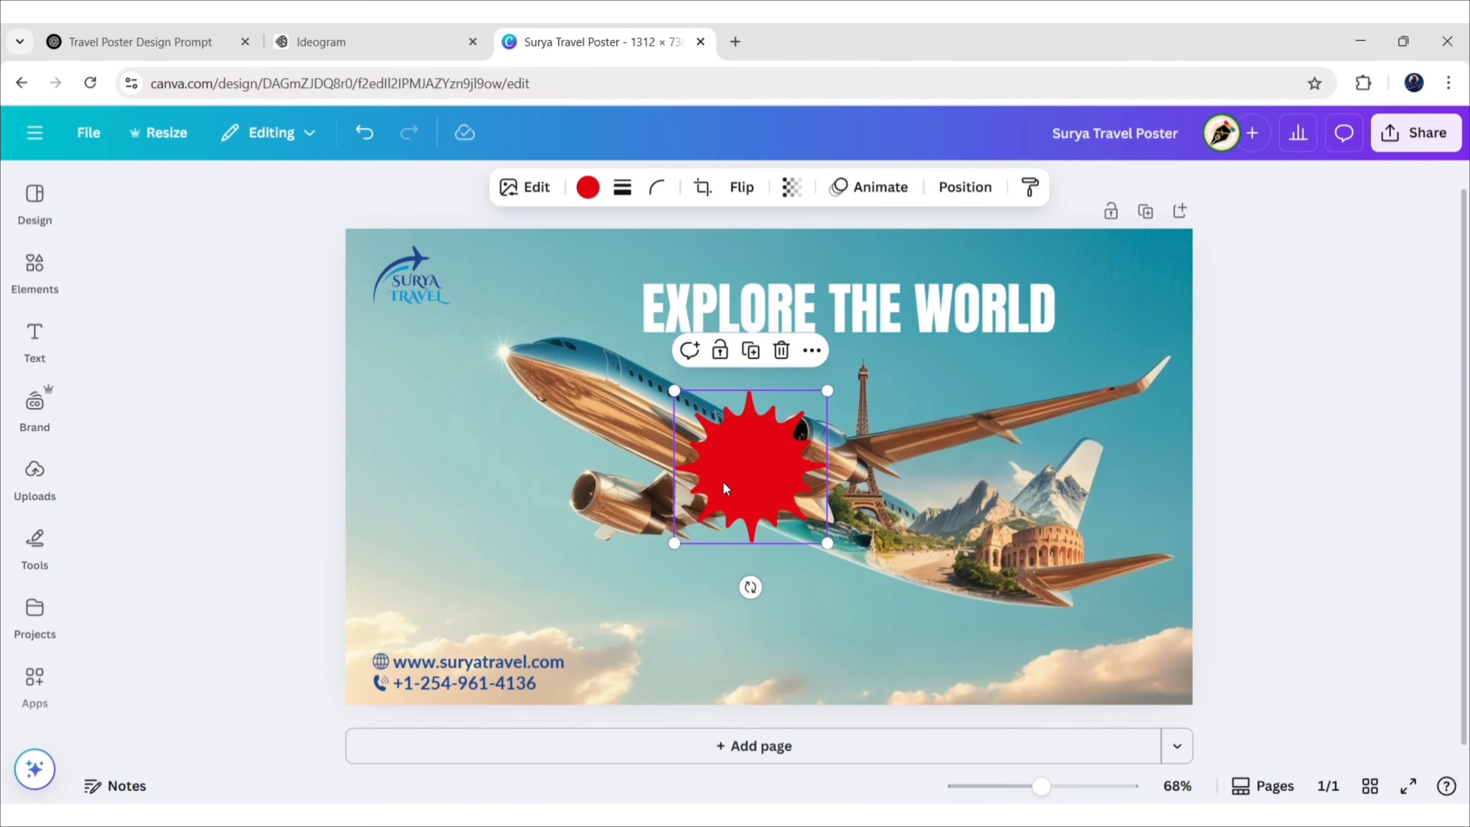
pyautogui.click(228, 460)
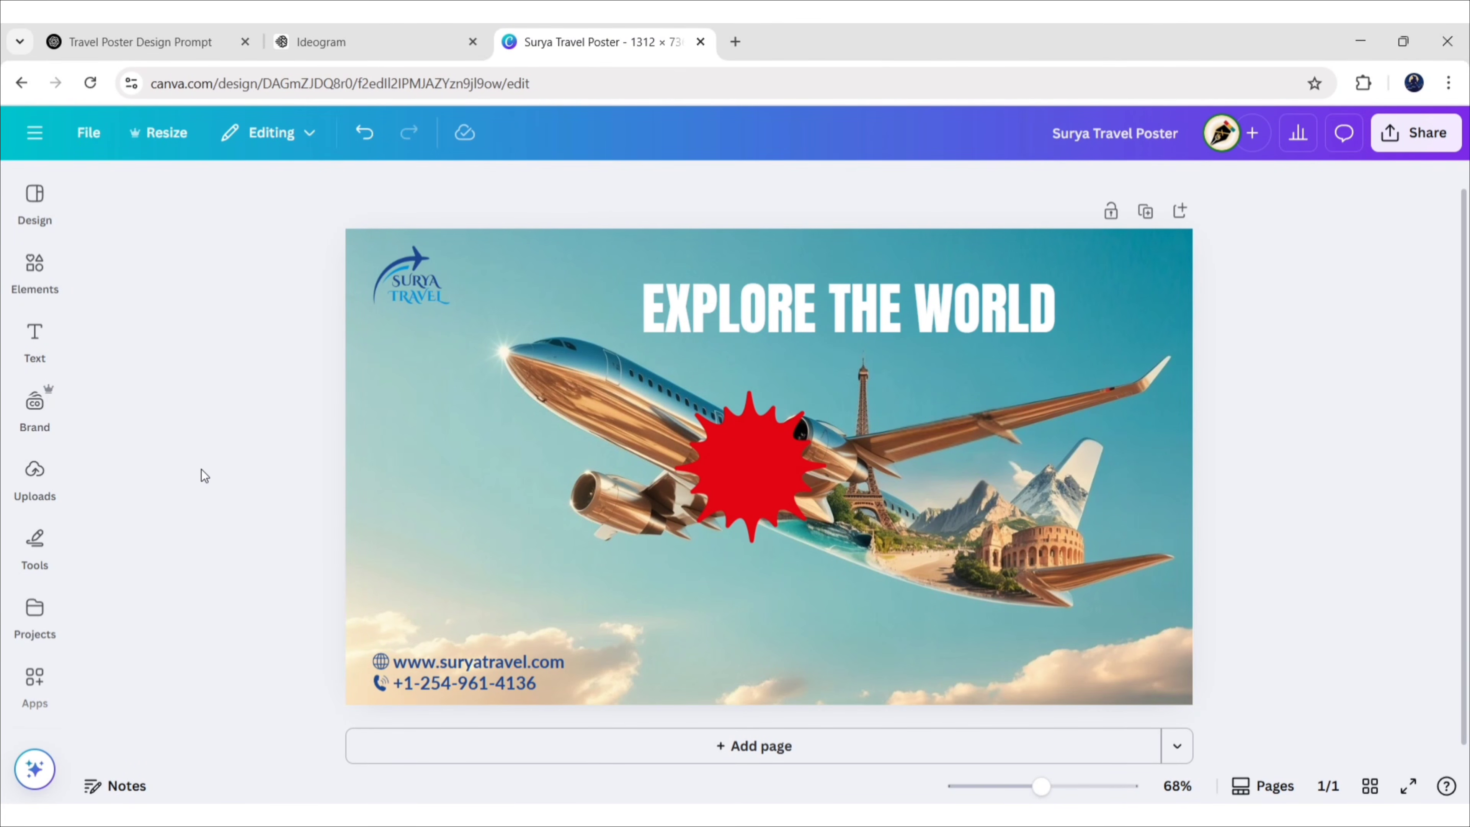
pyautogui.click(35, 342)
pyautogui.click(279, 399)
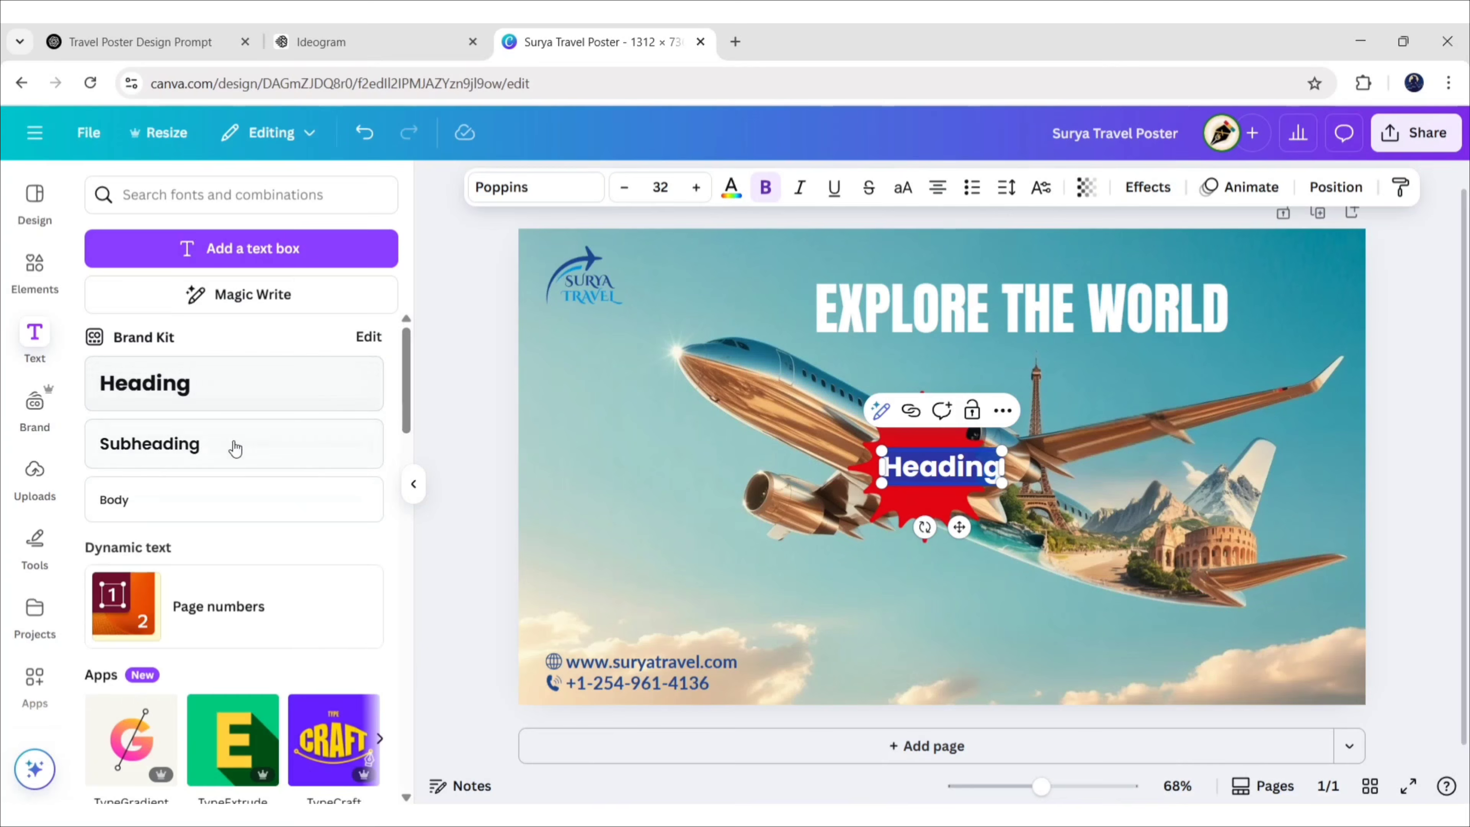
# Replace 'Heading' with the 20% OFF text in Lato and centre it on the starburst
pyautogui.scroll(-8, 401, 478)
pyautogui.click(413, 483)
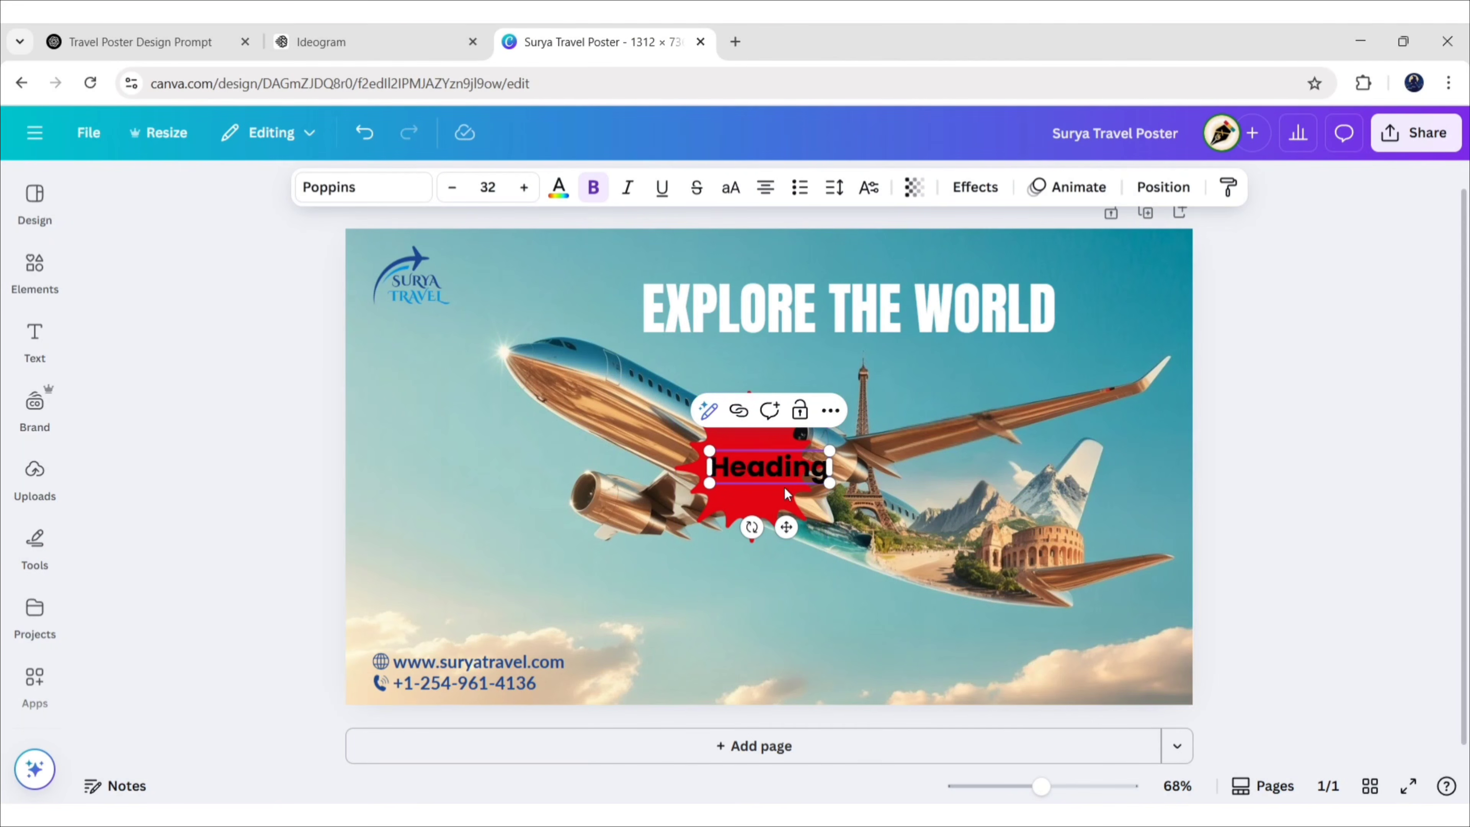
pyautogui.doubleClick(786, 460)
pyautogui.write('20')
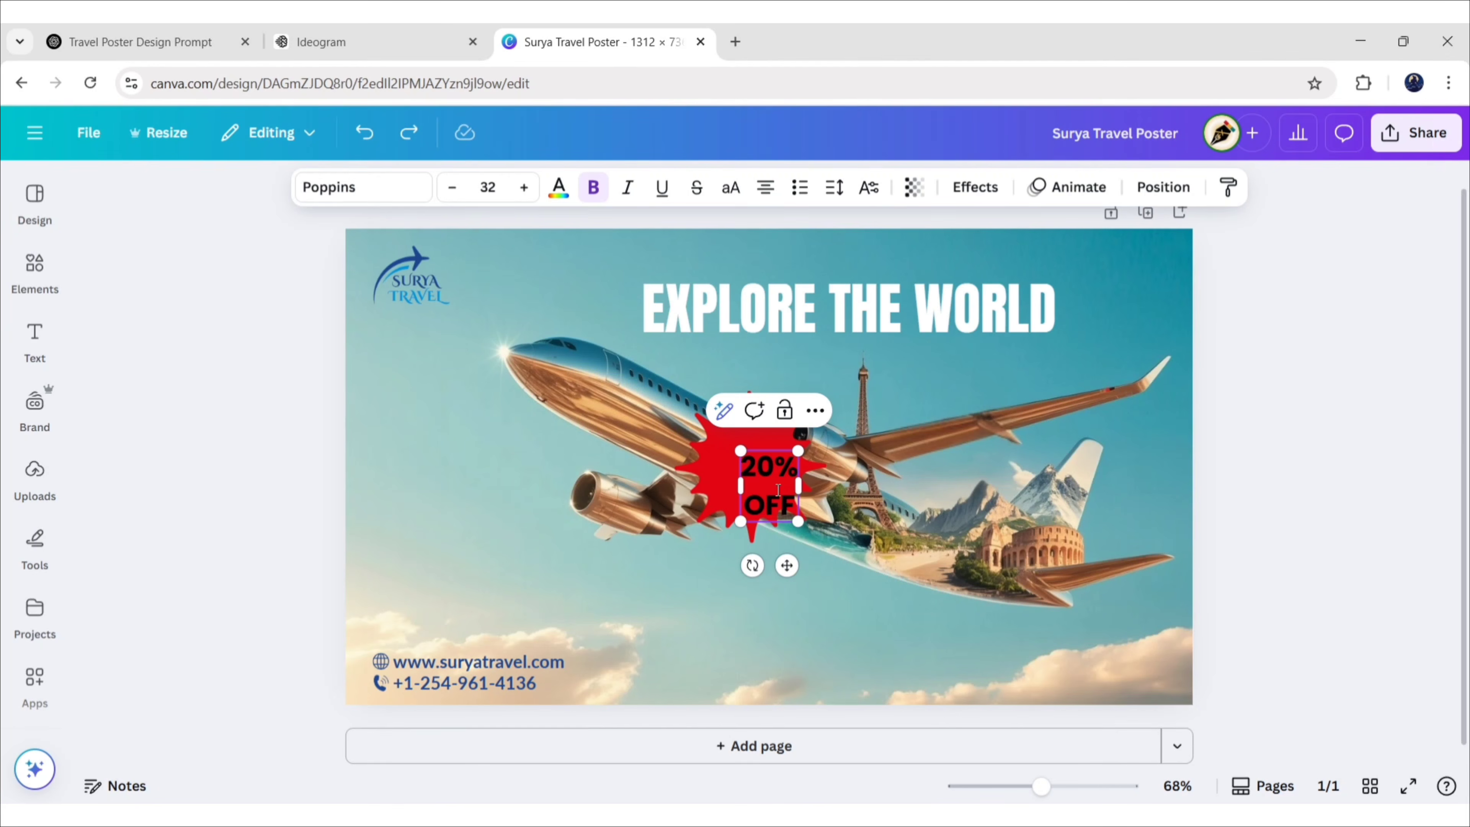
pyautogui.hotkey('ctrl', 'a')
pyautogui.click(363, 187)
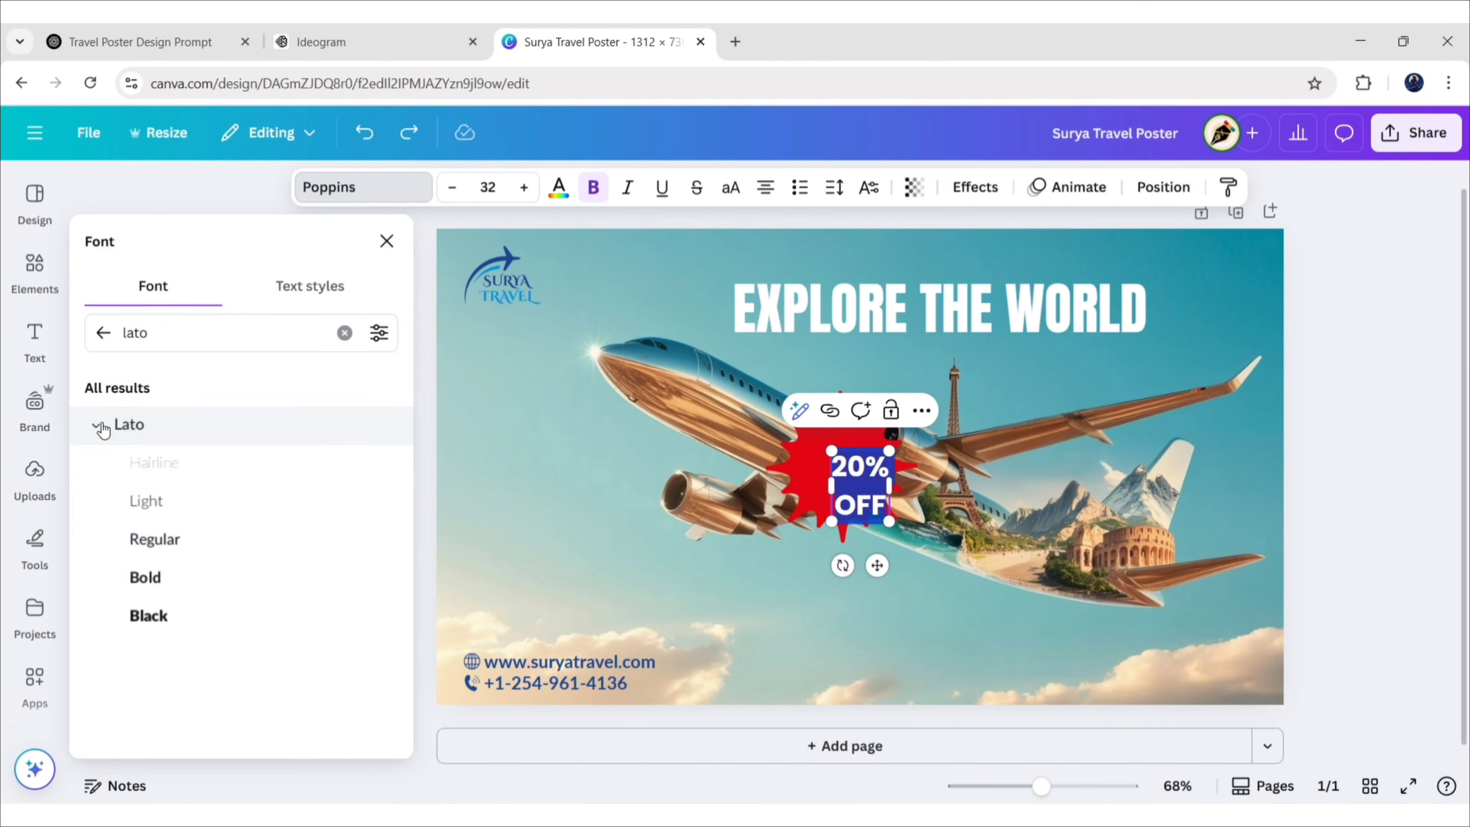
pyautogui.click(386, 241)
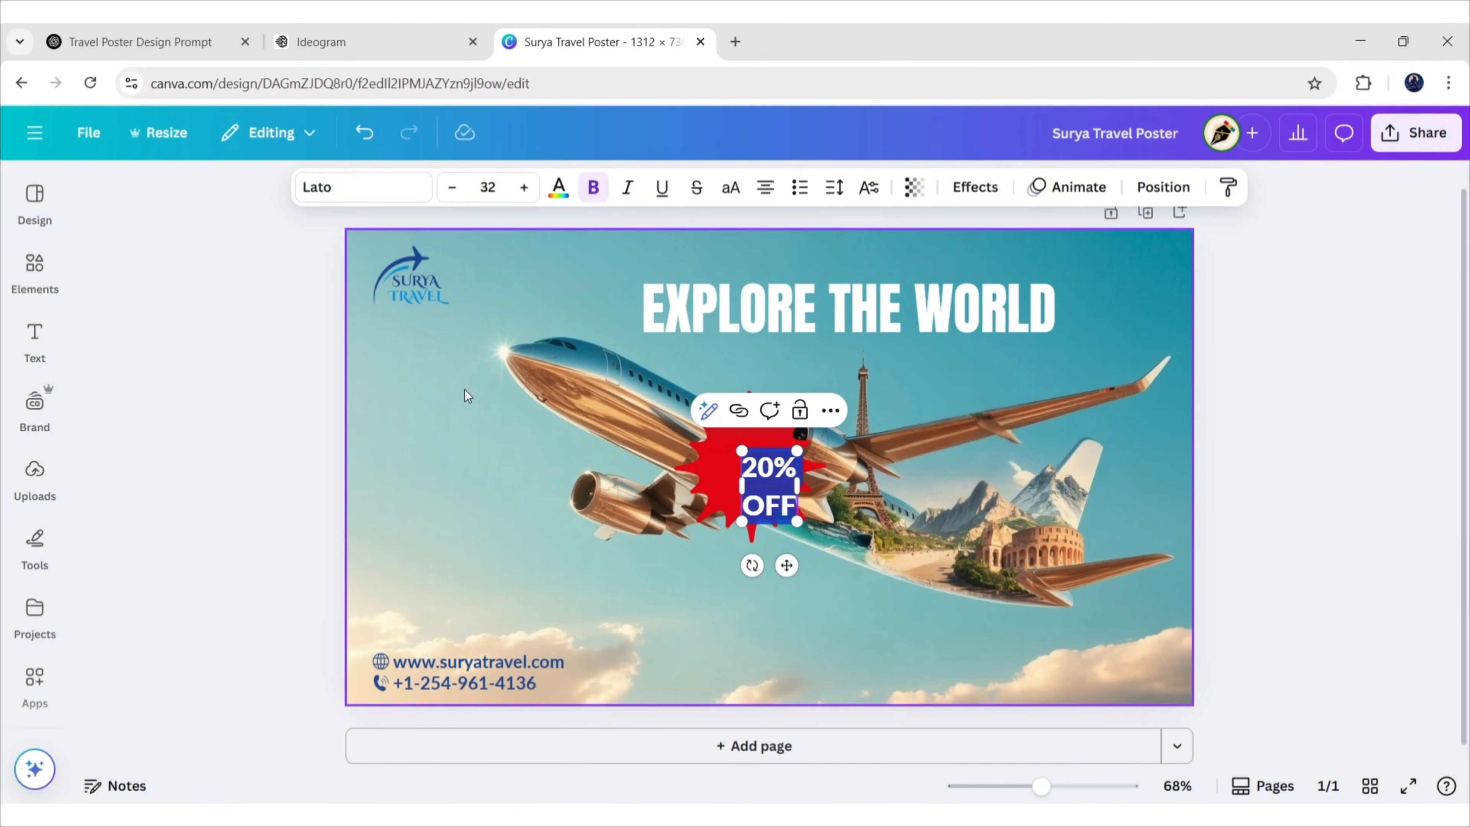
pyautogui.click(614, 579)
pyautogui.click(724, 481)
pyautogui.moveTo(775, 504); pyautogui.dragTo(755, 487)
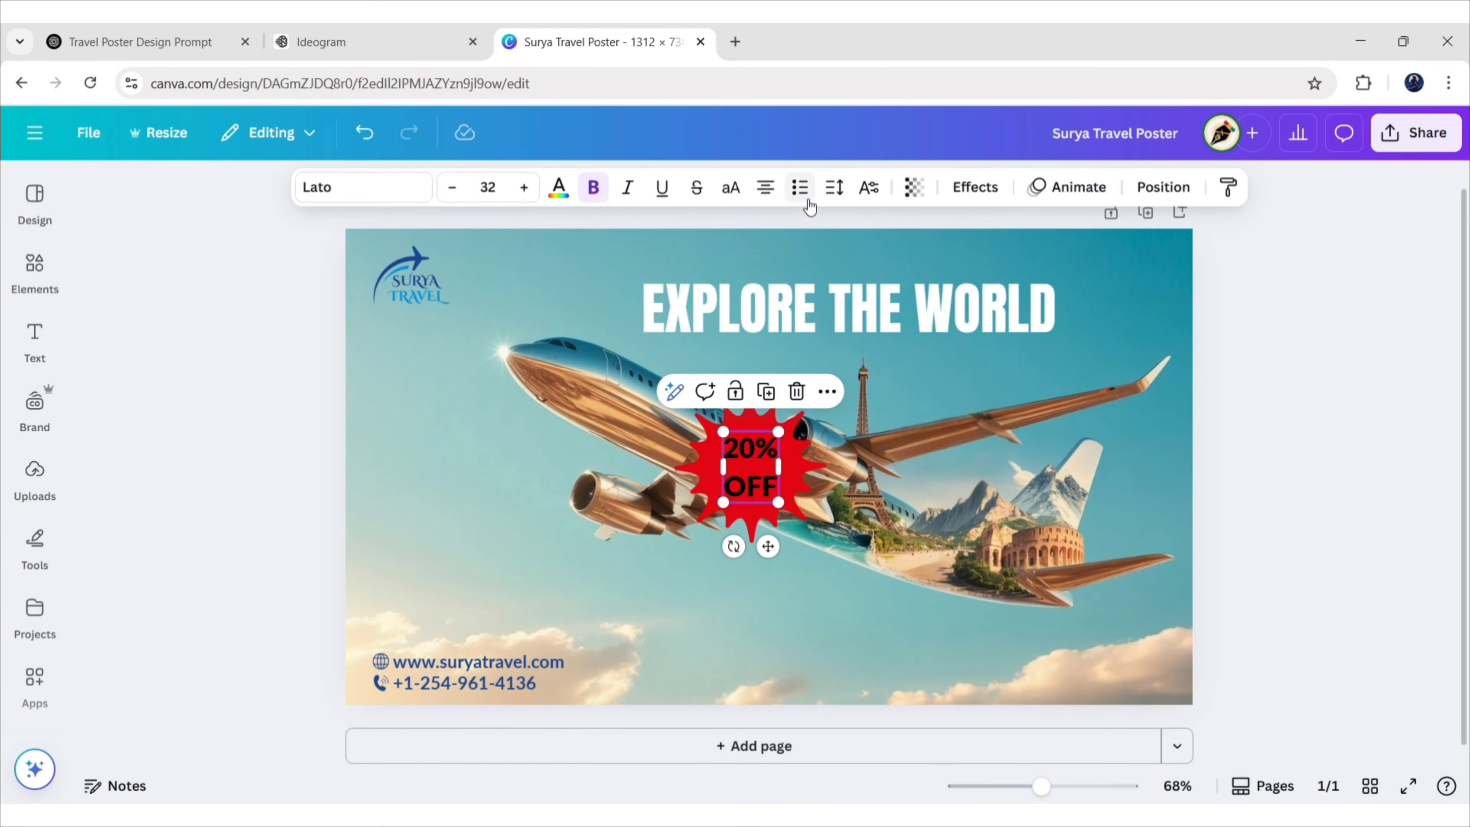
# Set the badge text's line spacing to 1 and its font size to 30
pyautogui.click(834, 187)
pyautogui.click(932, 333)
pyautogui.write('1')
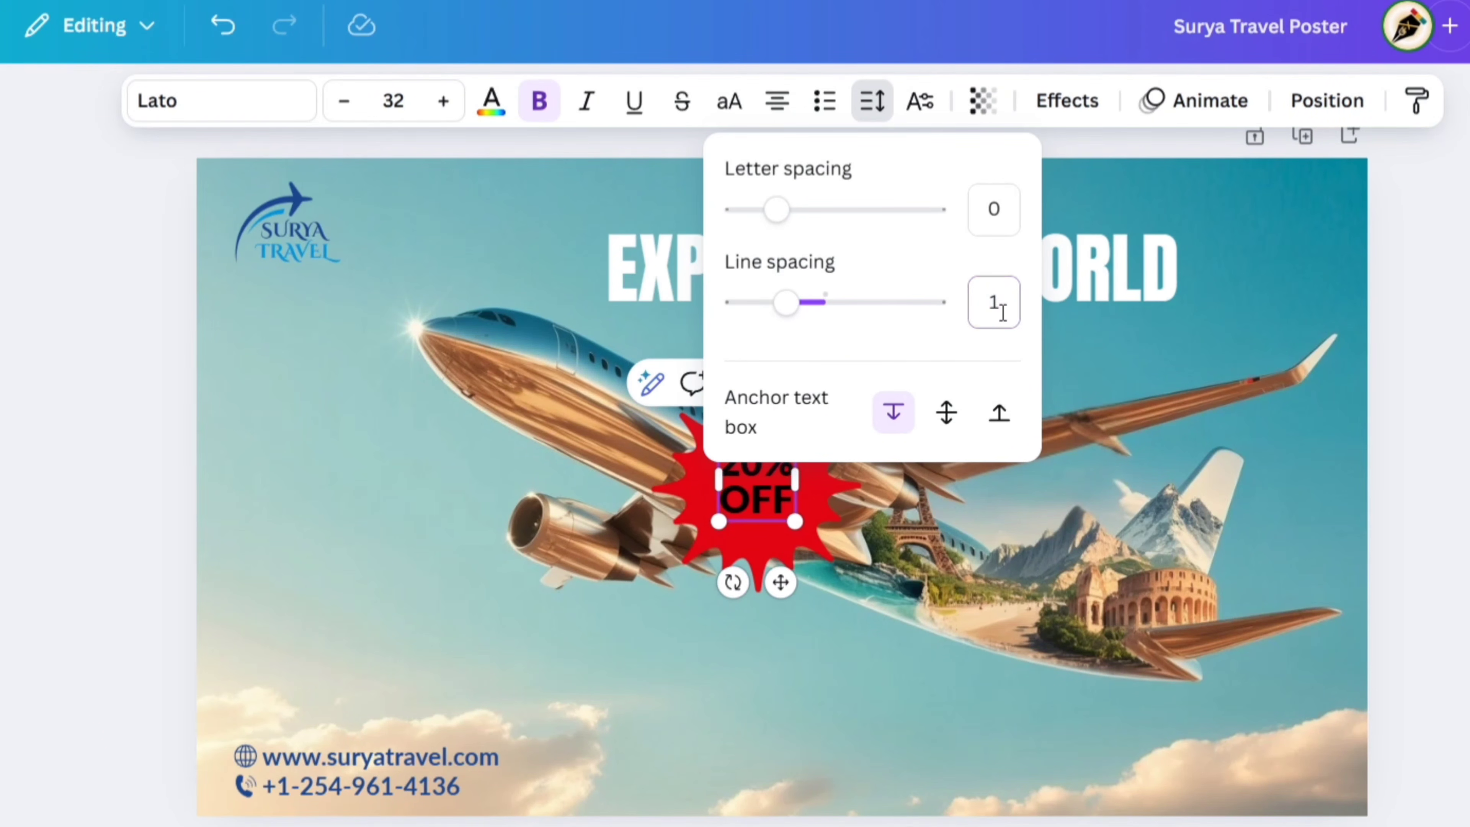
pyautogui.click(1197, 279)
pyautogui.doubleClick(763, 463)
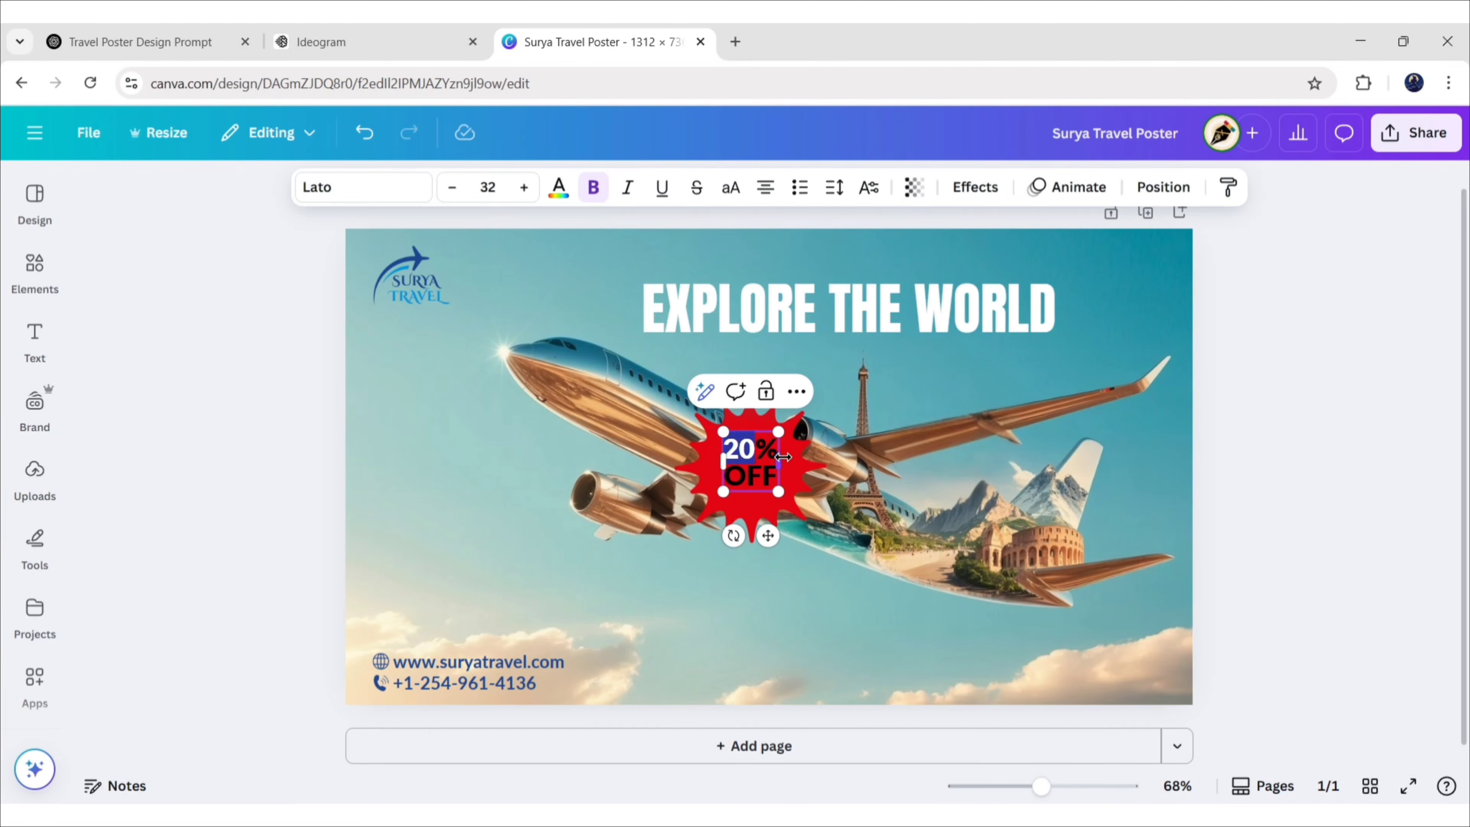
pyautogui.click(488, 188)
pyautogui.write('40')
pyautogui.press('Return')
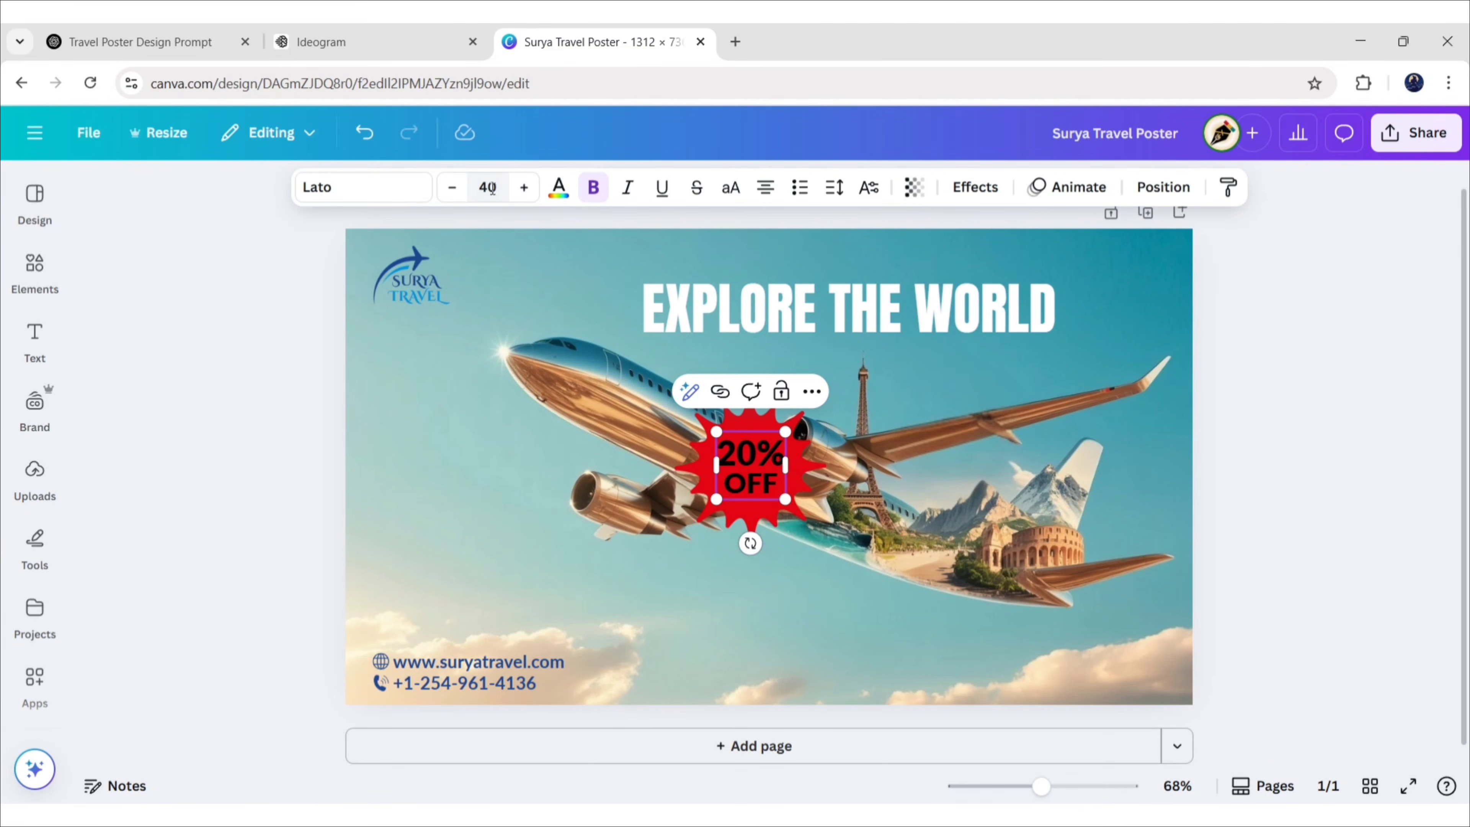
pyautogui.click(488, 187)
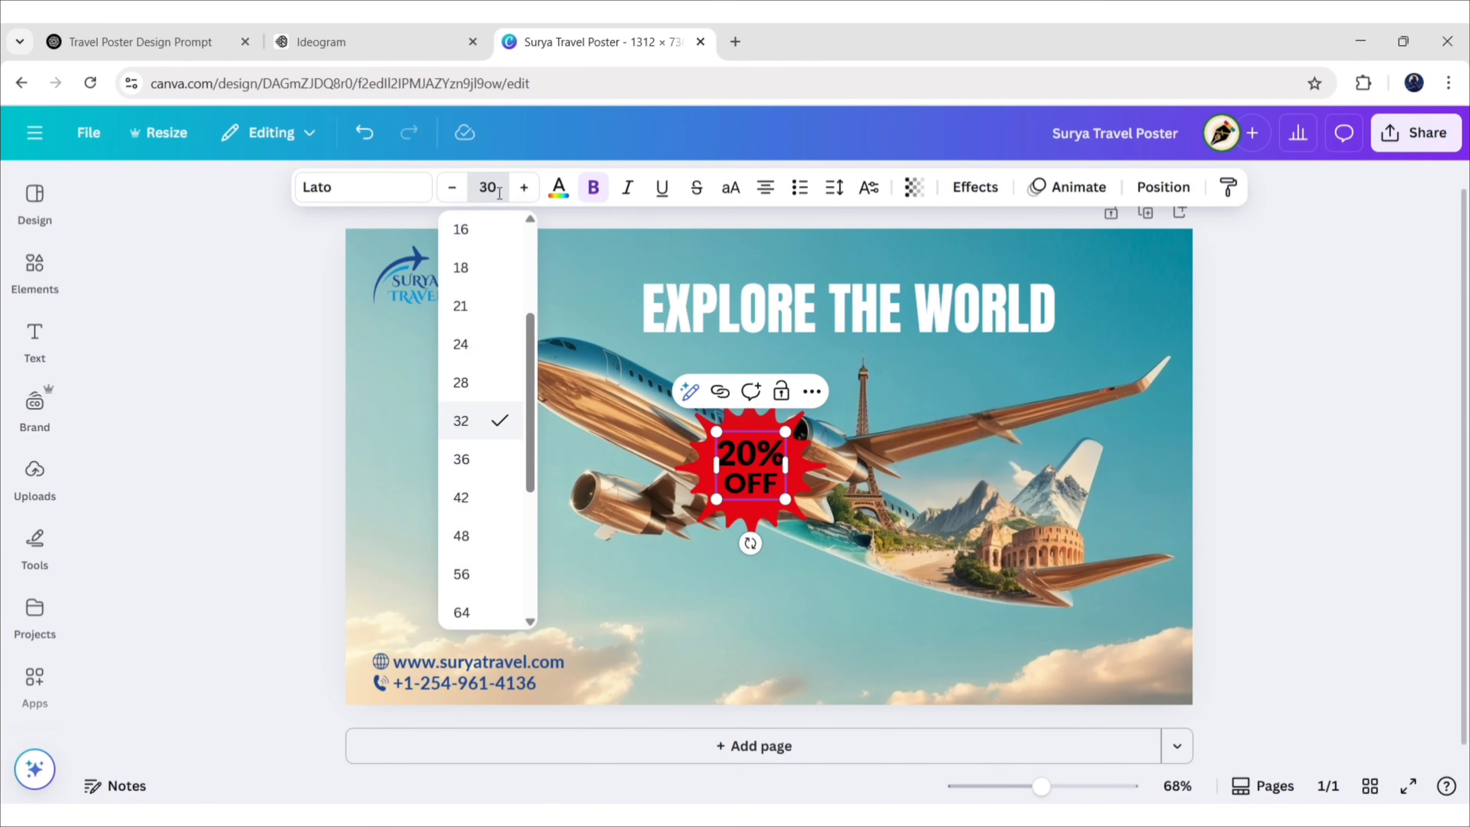
pyautogui.write('30')
pyautogui.press('Return')
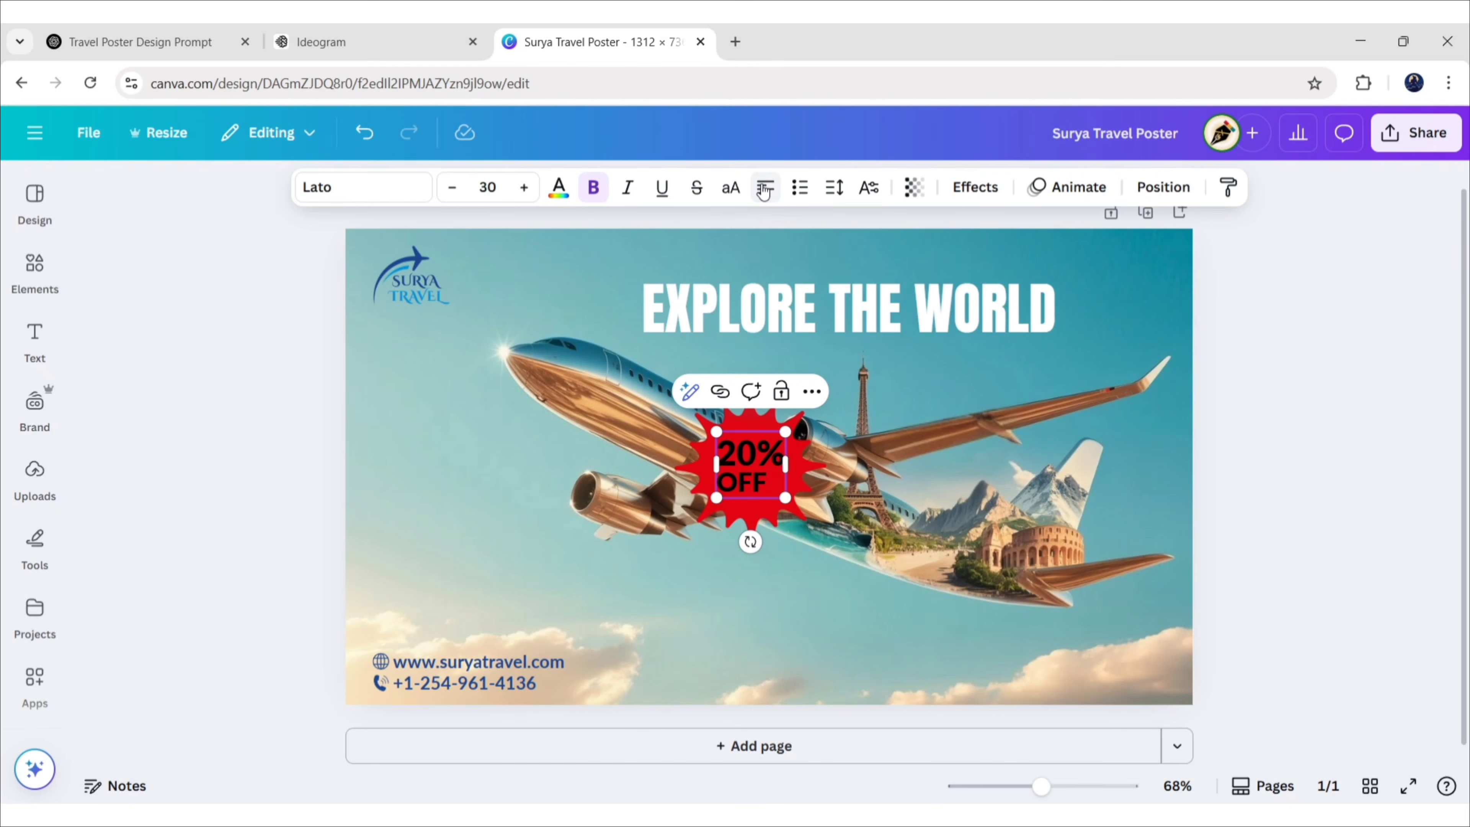
# Make the 20% OFF text white
pyautogui.click(1296, 403)
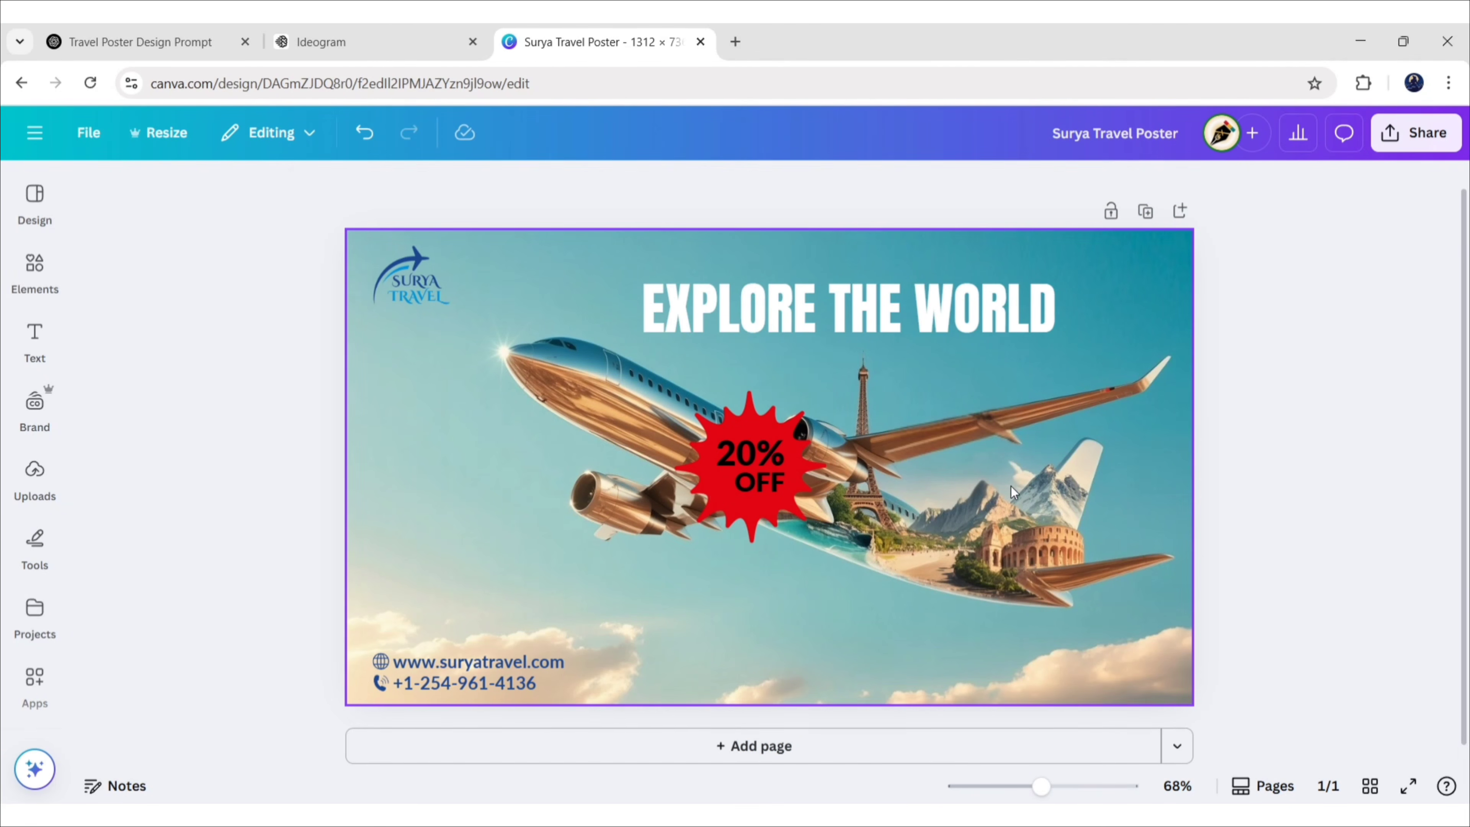
pyautogui.click(751, 462)
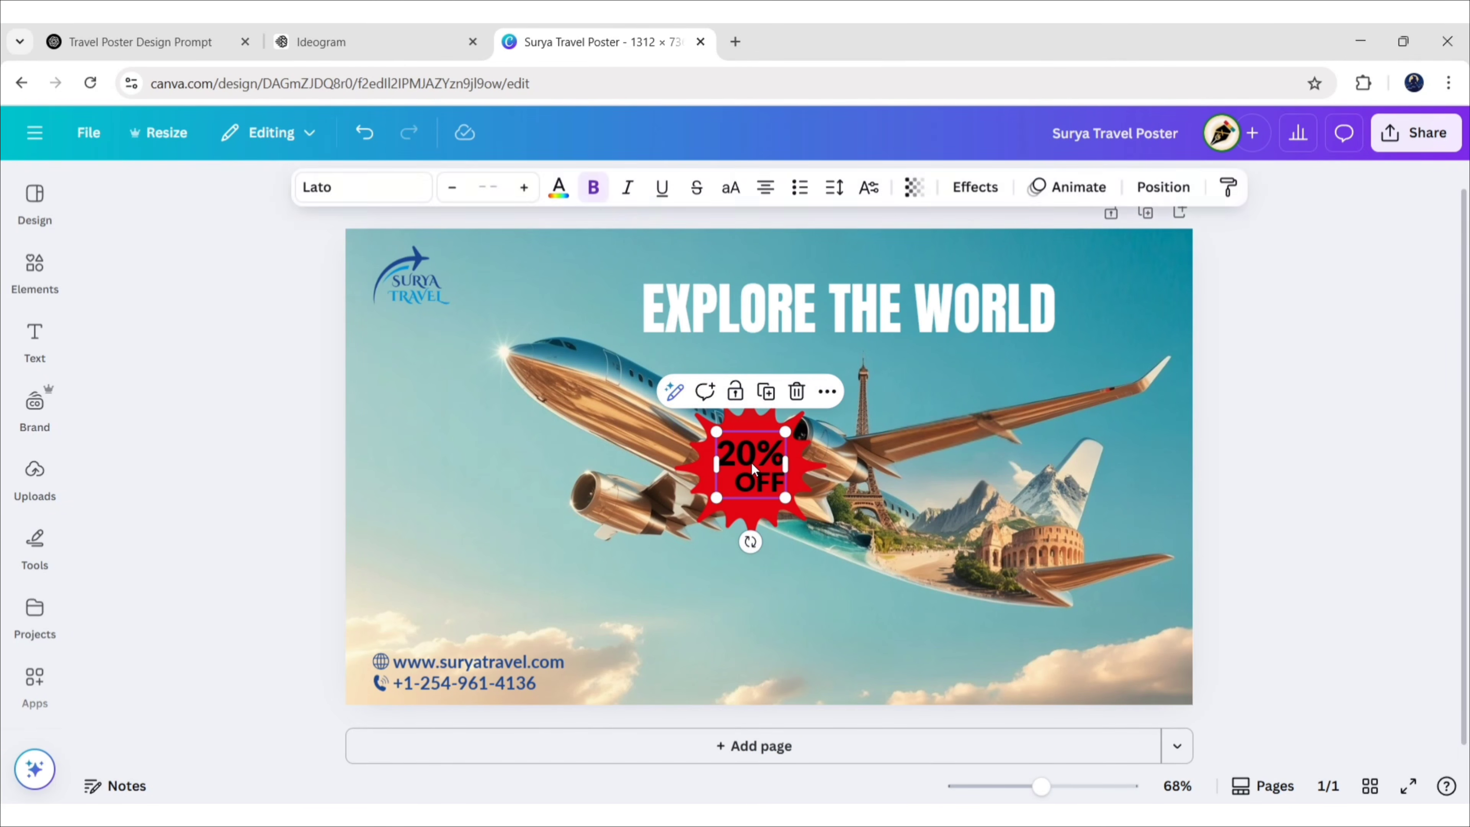
pyautogui.click(751, 462)
pyautogui.hotkey('ctrl', 'a')
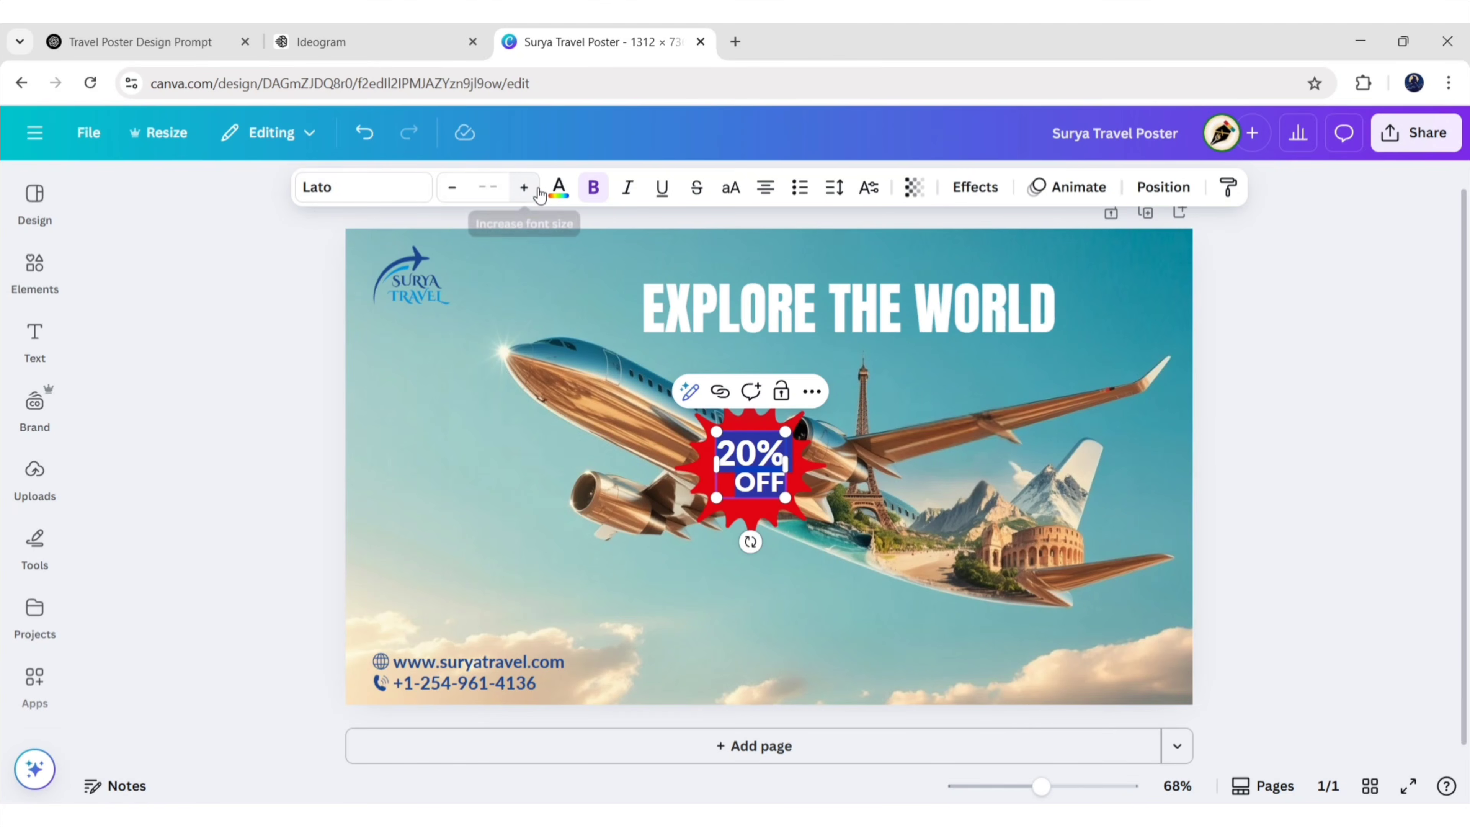
pyautogui.click(559, 187)
pyautogui.click(372, 241)
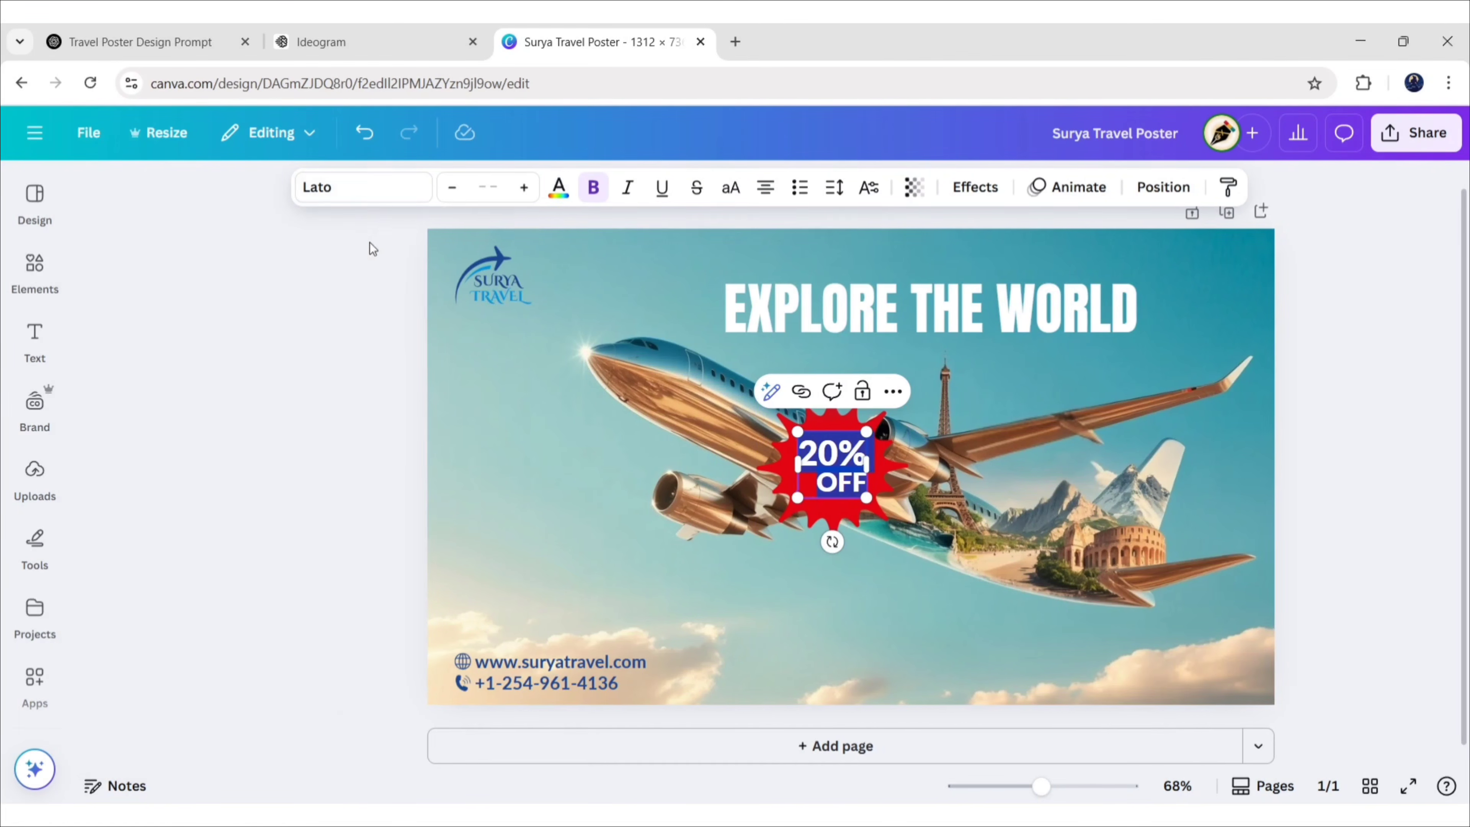
# Fit the starburst behind the text, group them, and move the badge upper right
pyautogui.click(703, 440)
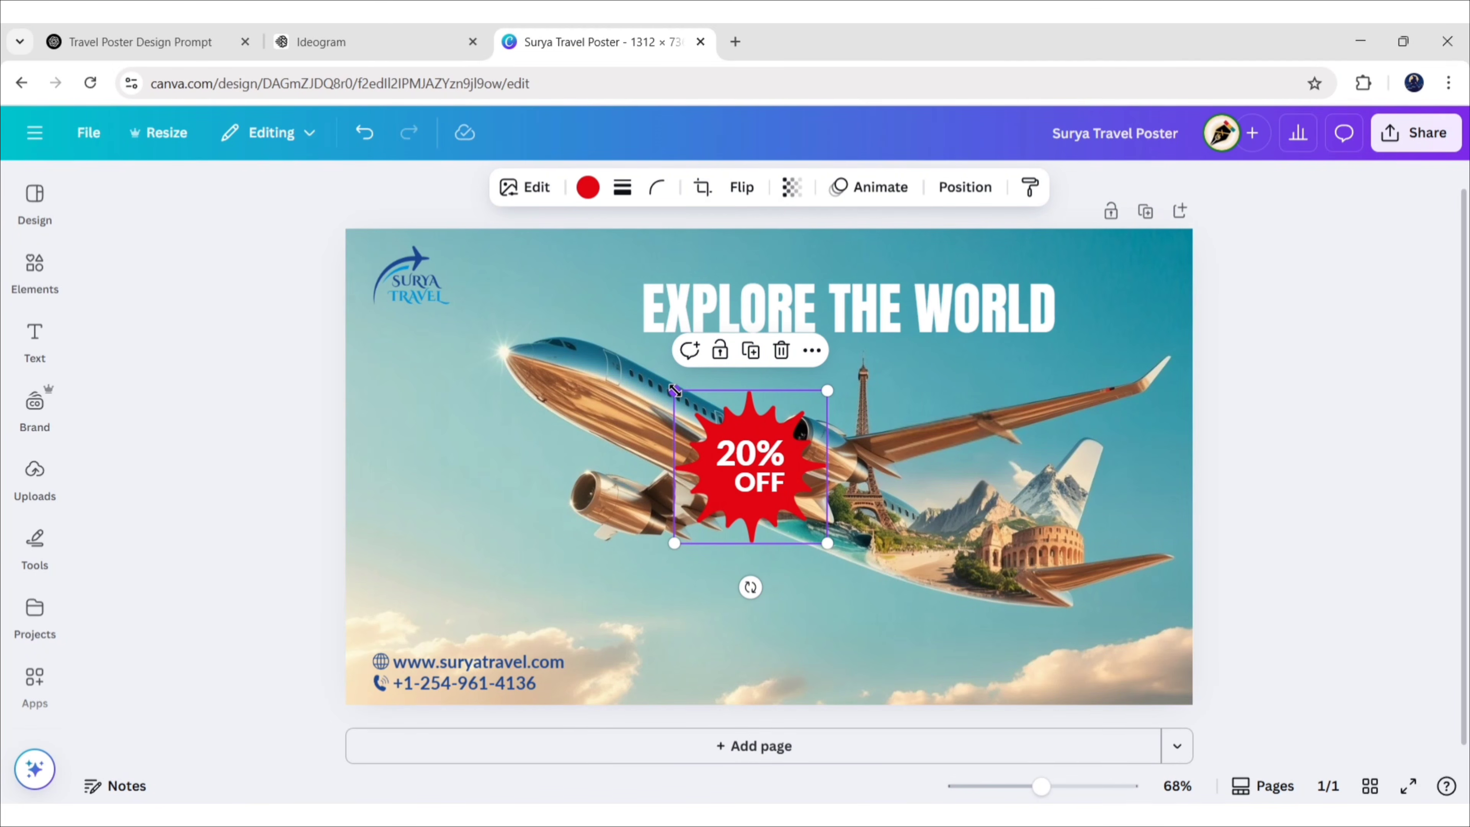
pyautogui.moveTo(674, 390); pyautogui.dragTo(678, 395)
pyautogui.moveTo(785, 505); pyautogui.dragTo(779, 497)
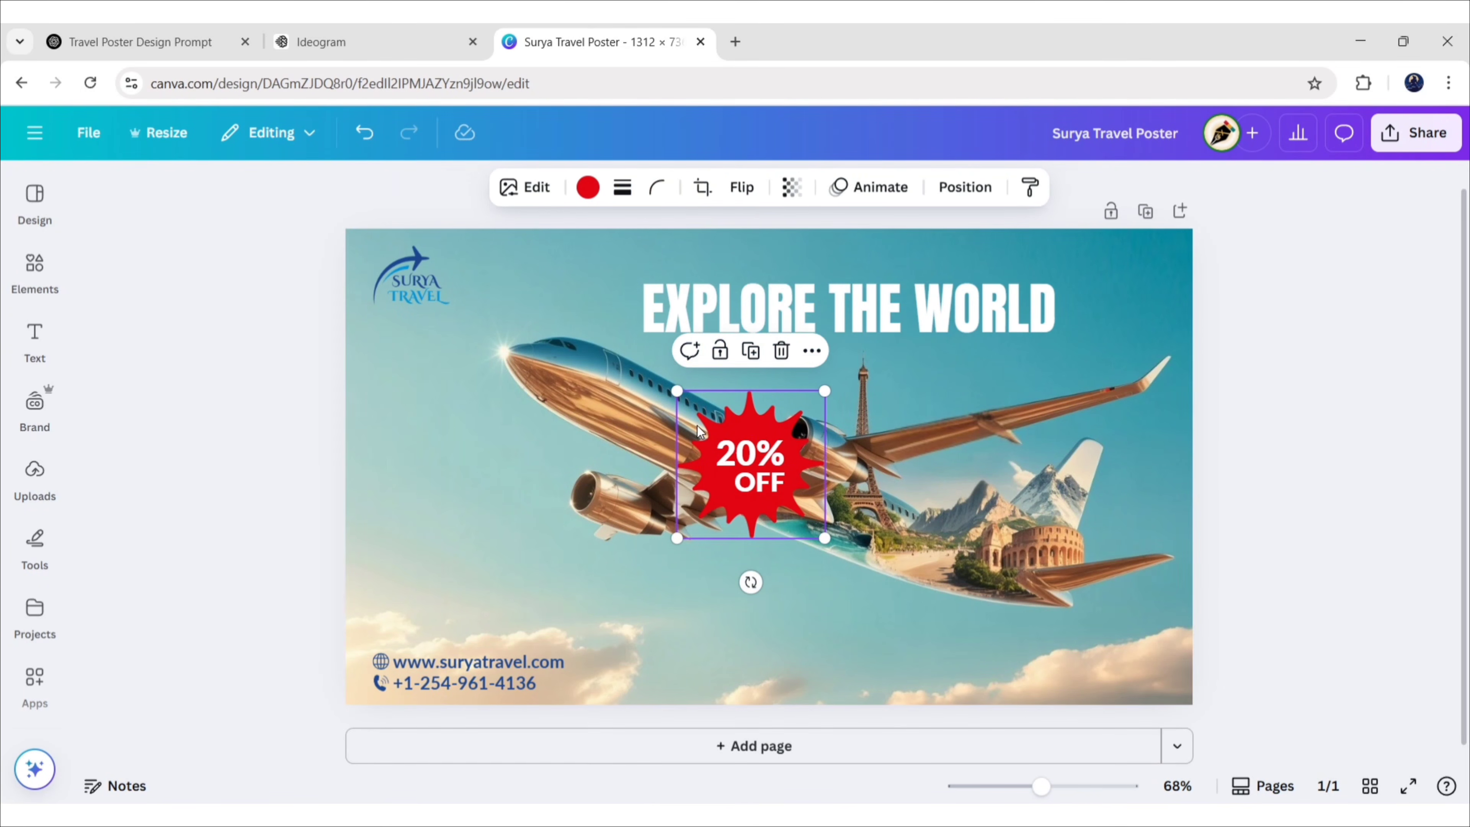
pyautogui.click(748, 460)
pyautogui.click(703, 351)
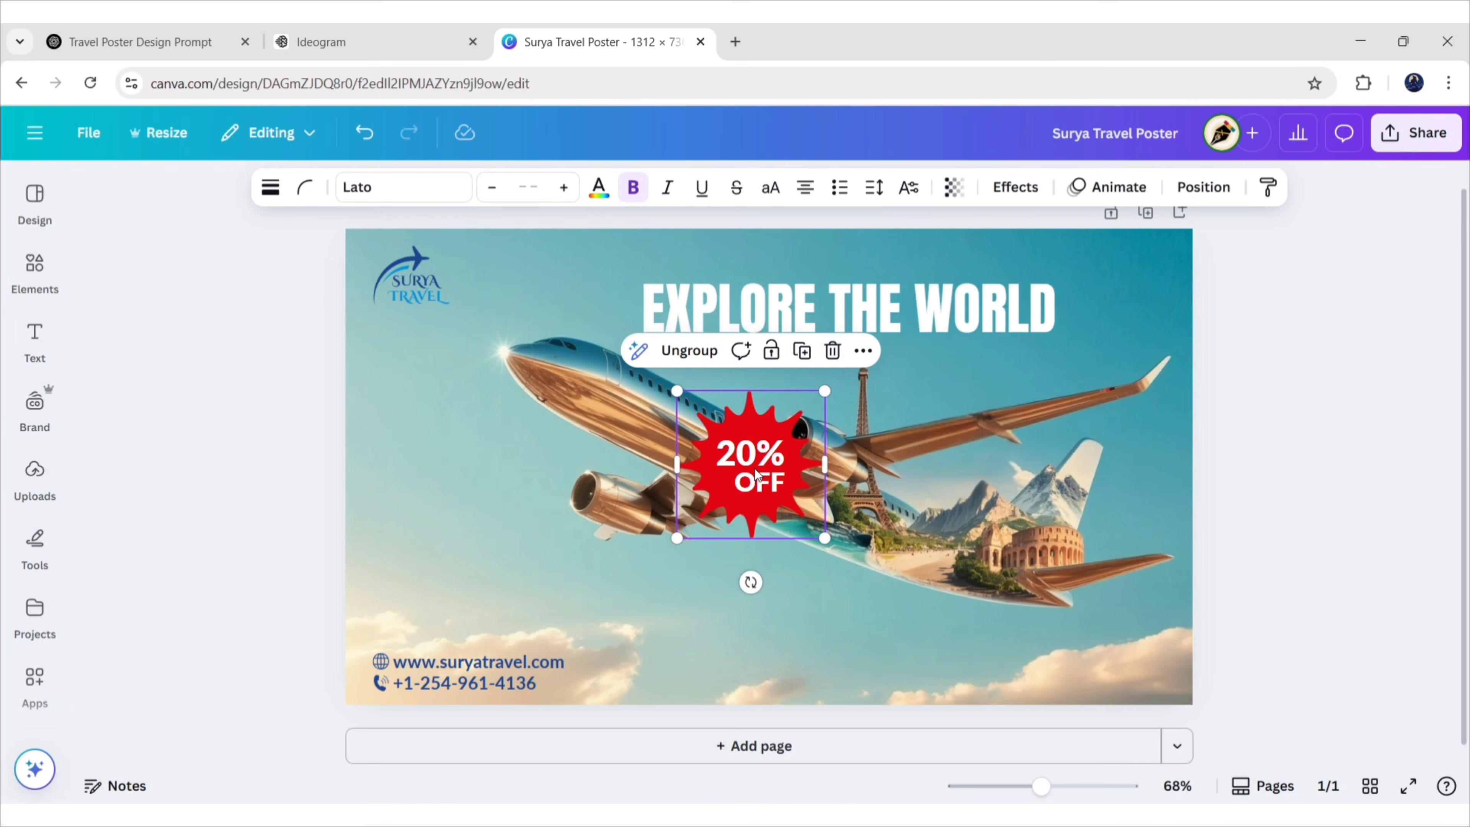
pyautogui.moveTo(755, 472); pyautogui.dragTo(1004, 421)
# Add the 'book now' button graphic and recolour it red with a black circle shadow
pyautogui.click(36, 268)
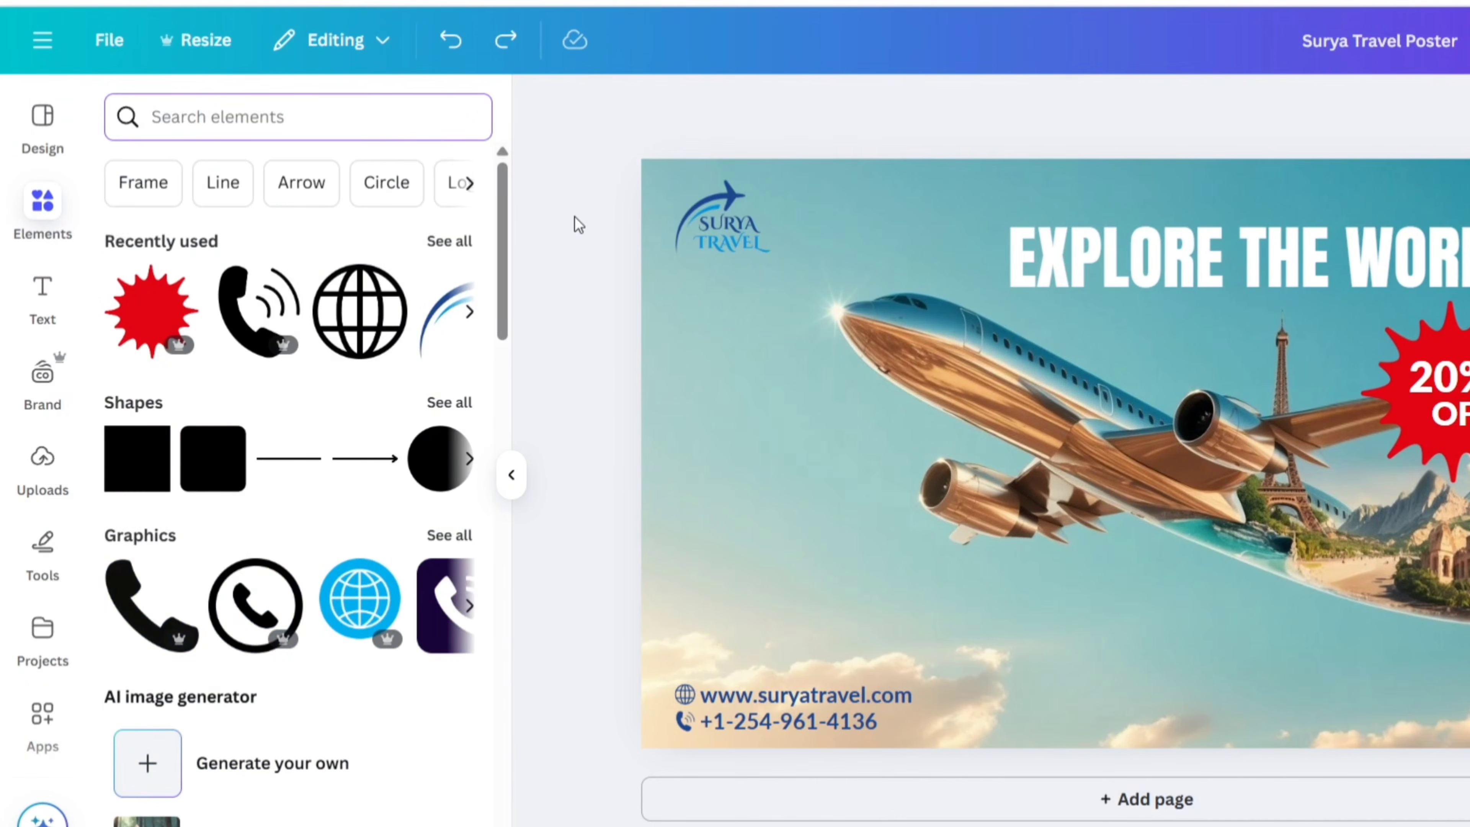
pyautogui.write('book n')
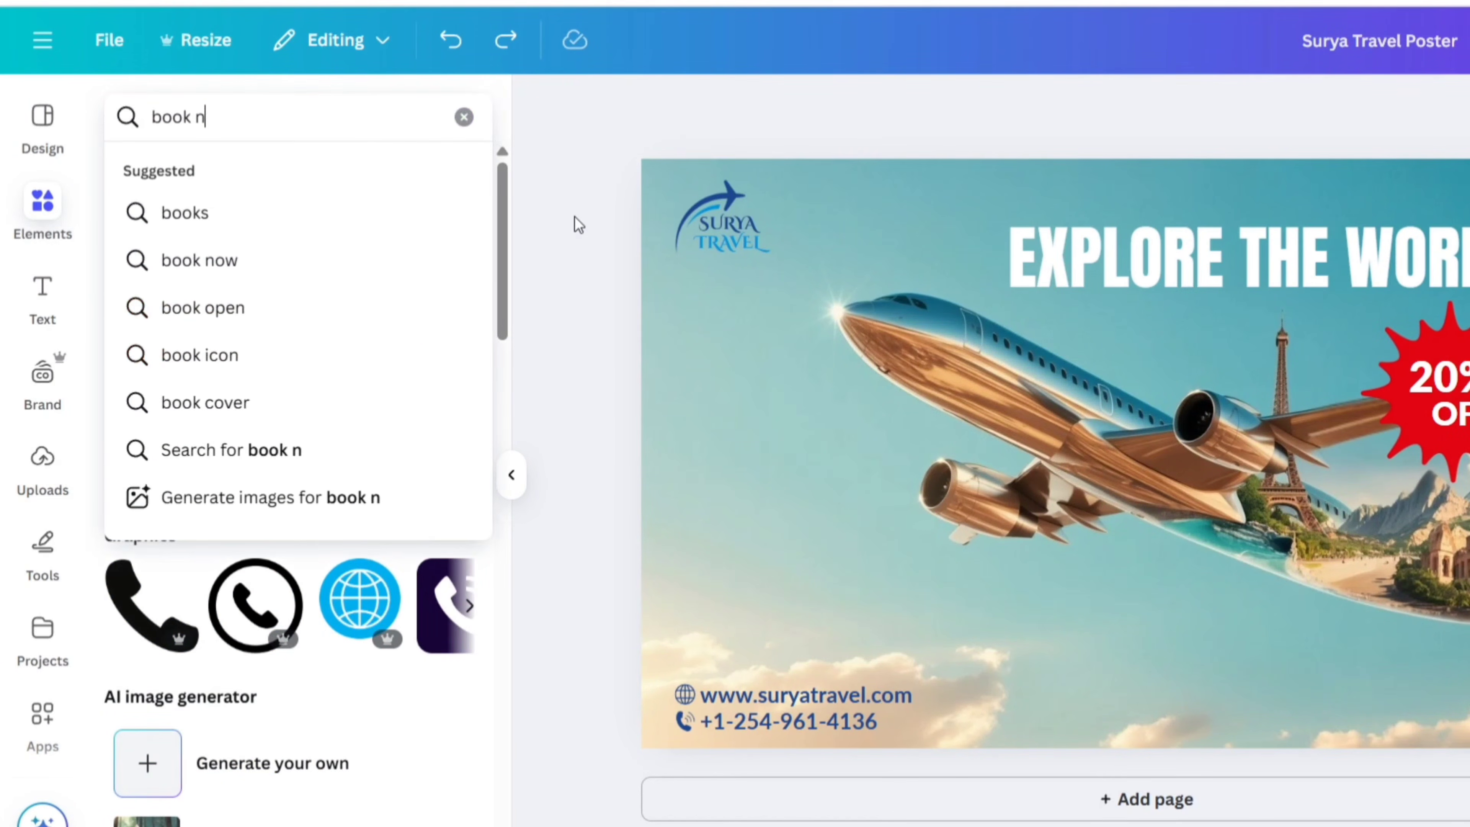
pyautogui.write('ow')
pyautogui.press('Return')
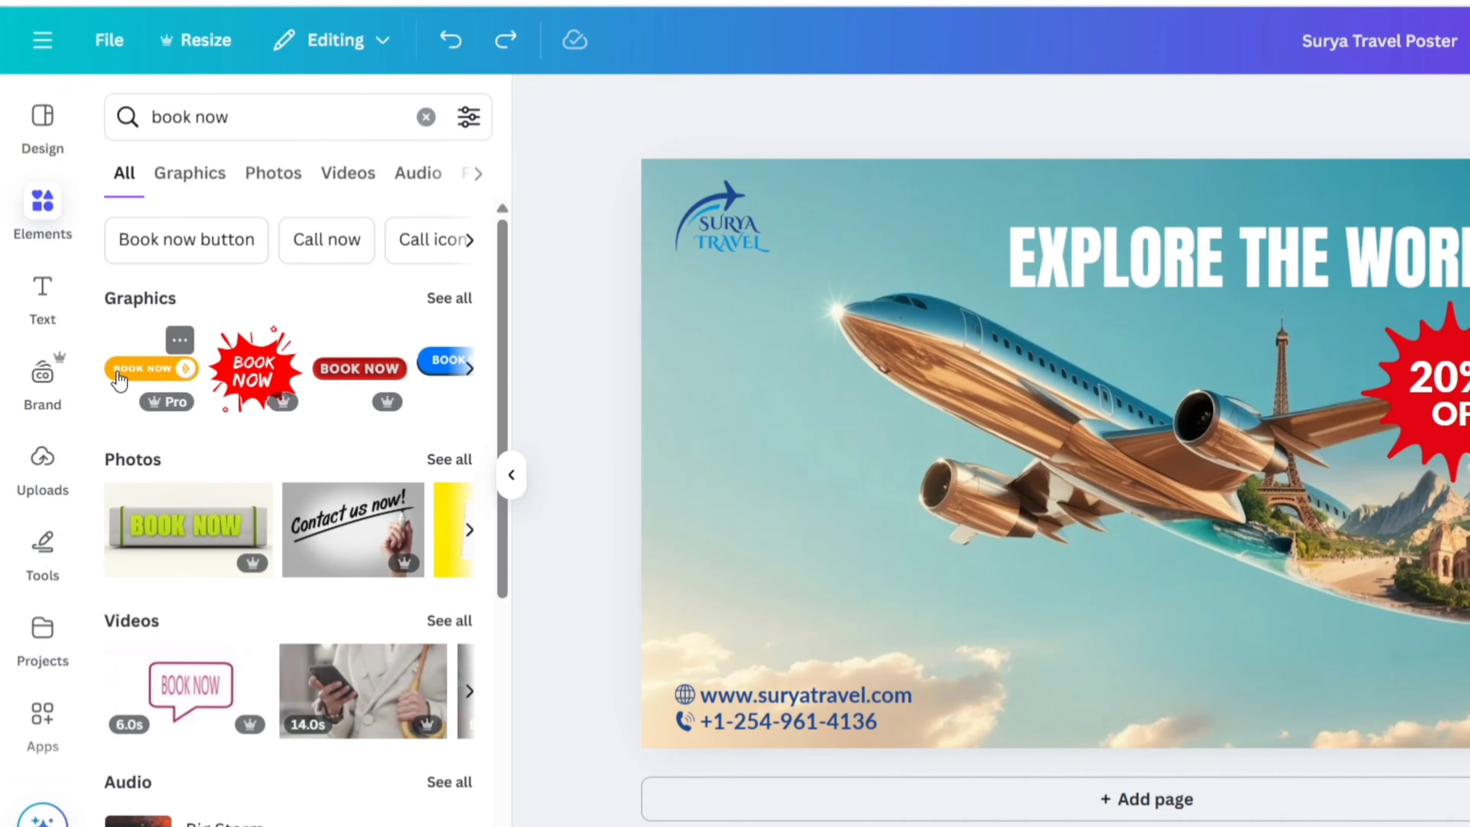
pyautogui.click(118, 380)
pyautogui.click(512, 475)
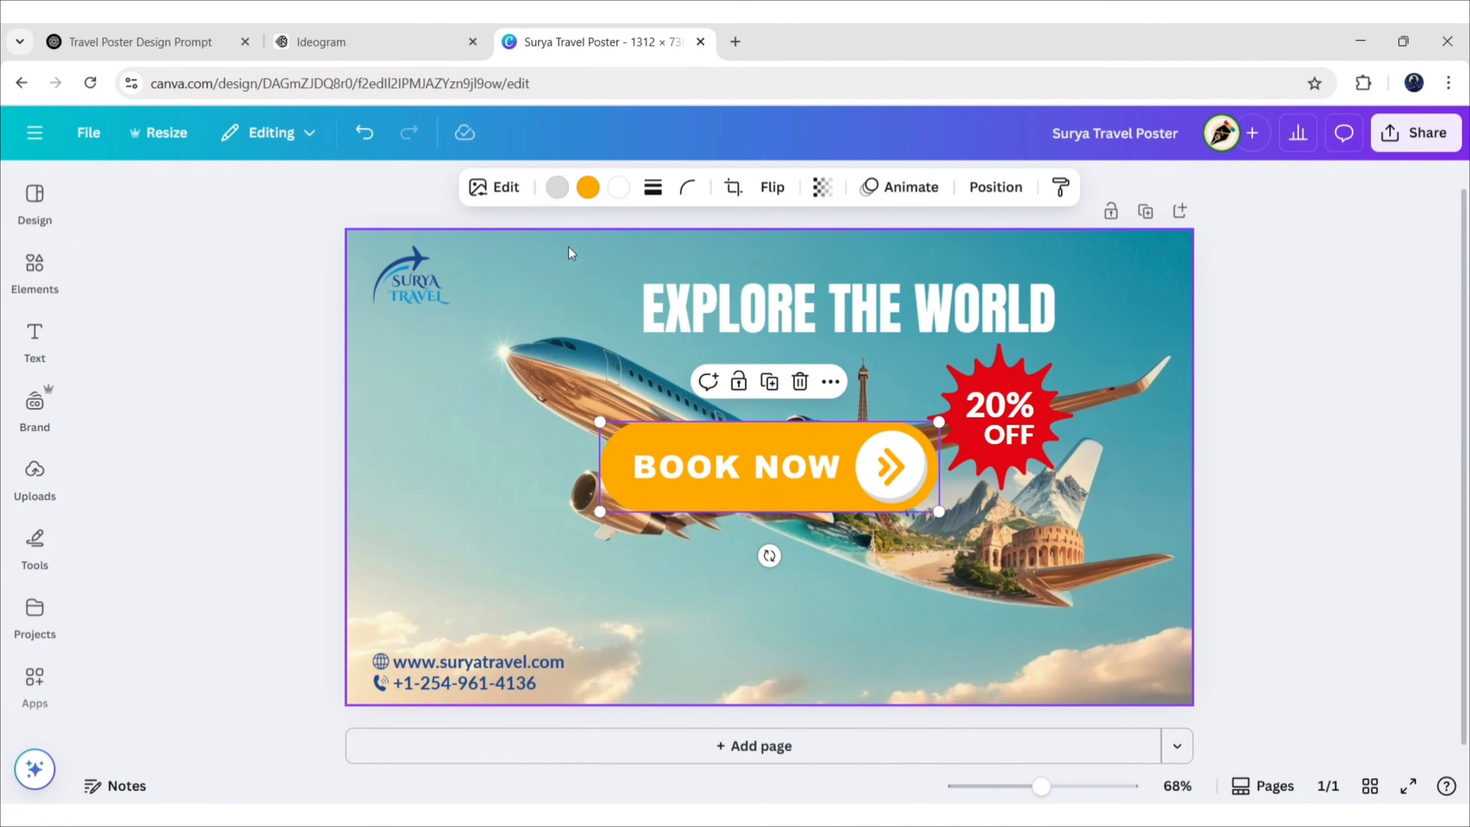
pyautogui.click(556, 187)
pyautogui.click(157, 342)
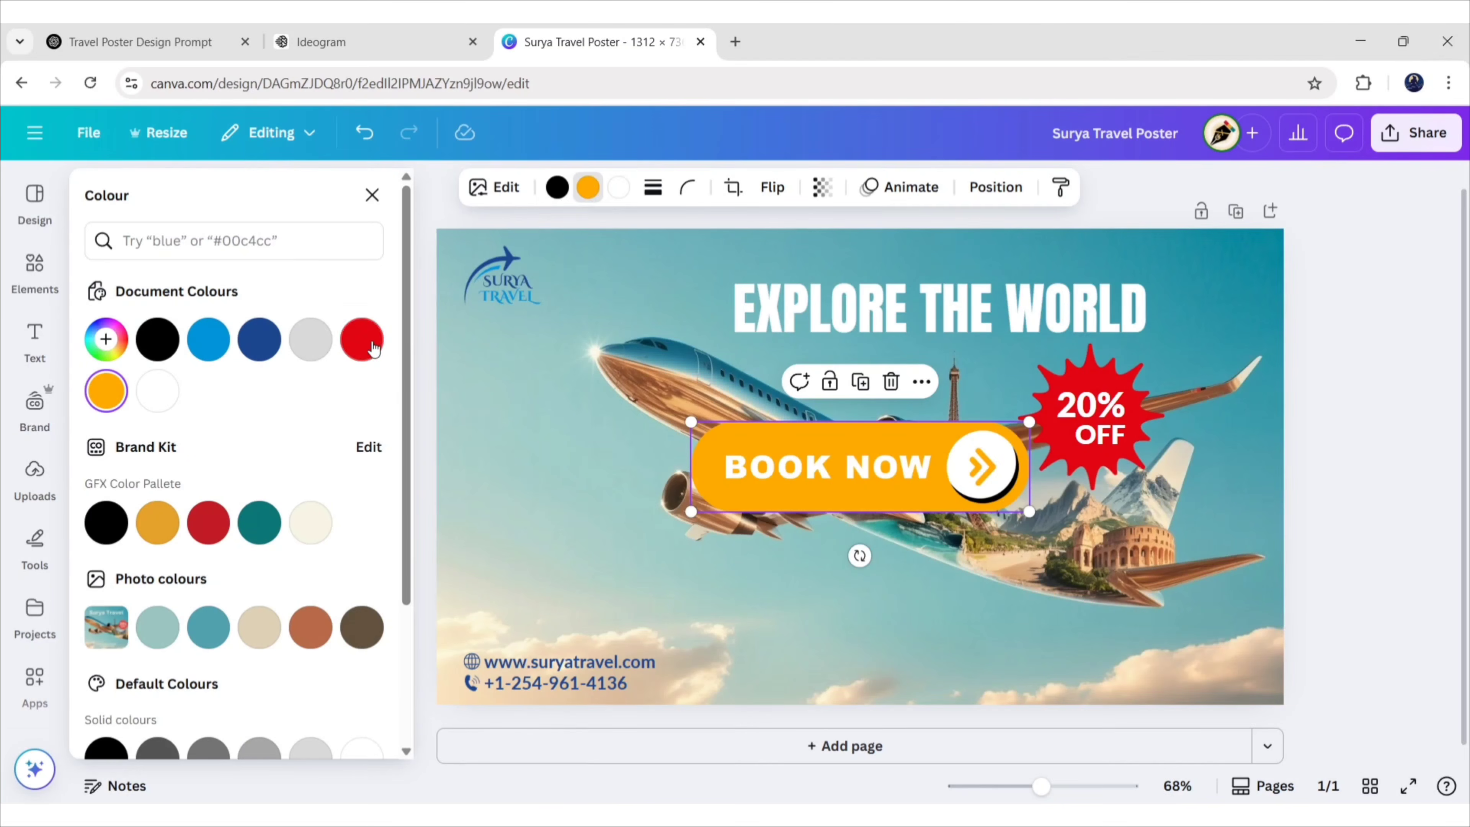
pyautogui.click(362, 340)
pyautogui.click(372, 195)
# Shrink the BOOK NOW button and place it at the bottom right
pyautogui.moveTo(796, 472); pyautogui.dragTo(1026, 657)
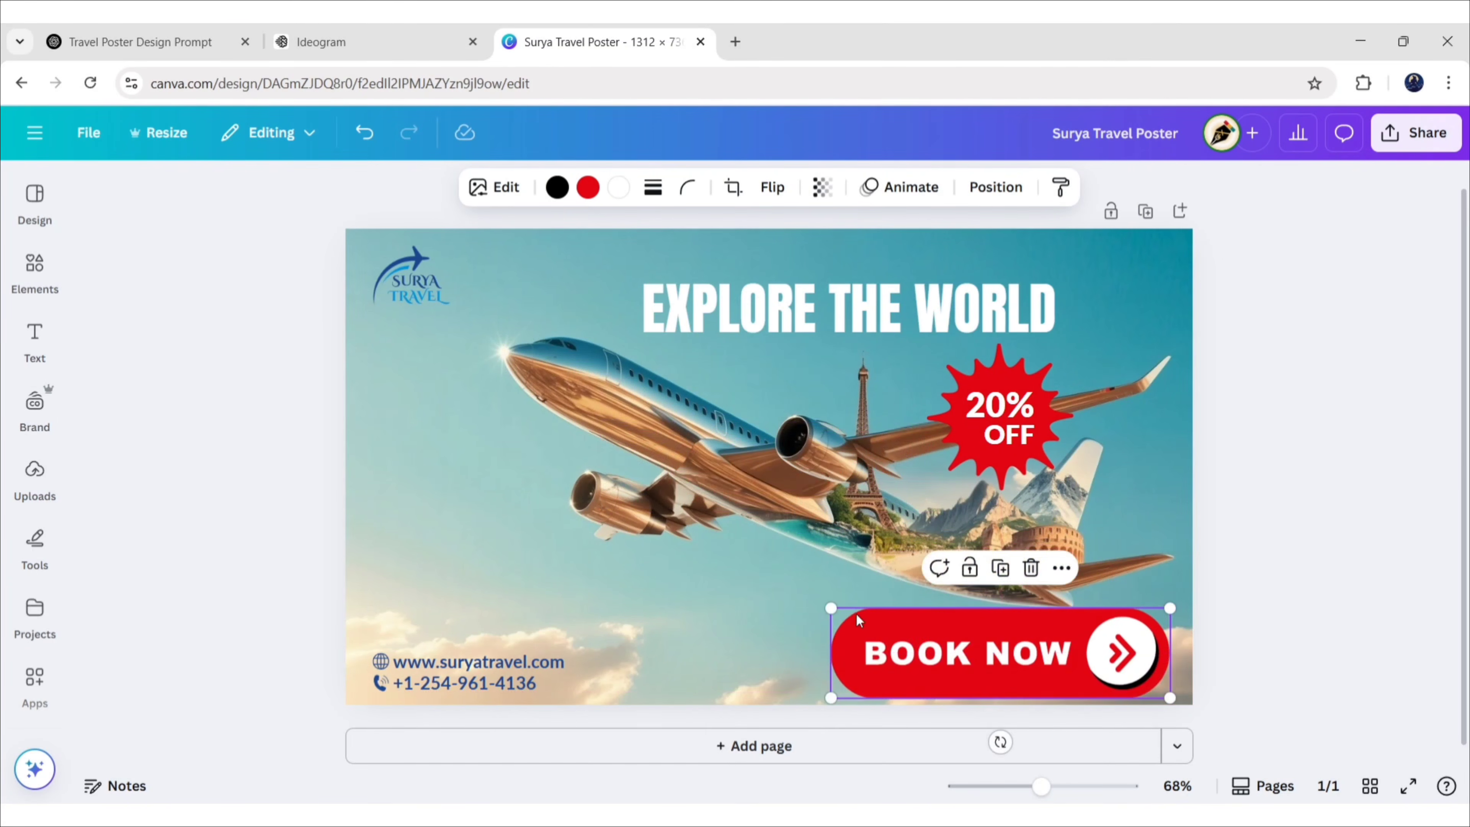
pyautogui.moveTo(831, 608); pyautogui.dragTo(1008, 656)
pyautogui.moveTo(1100, 678); pyautogui.dragTo(1104, 672)
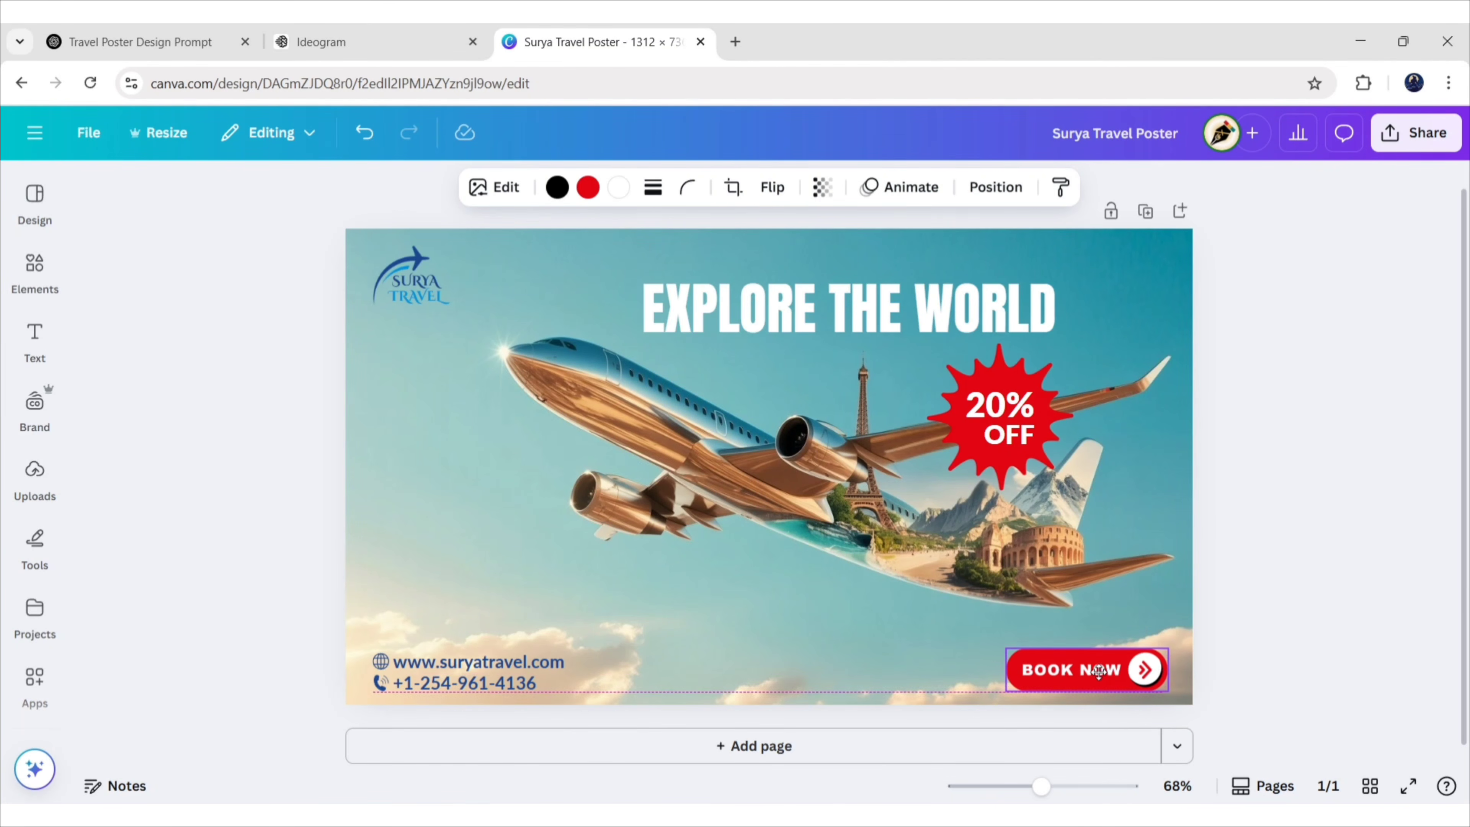
pyautogui.click(1338, 664)
# Shrink the 20% OFF badge and shift it slightly up and right
pyautogui.click(1033, 366)
pyautogui.moveTo(1074, 343); pyautogui.dragTo(1060, 356)
pyautogui.moveTo(1006, 416); pyautogui.dragTo(1011, 403)
pyautogui.click(1323, 420)
# Enlarge the EXPLORE THE WORLD headline to size 72 and move it slightly higher
pyautogui.click(943, 325)
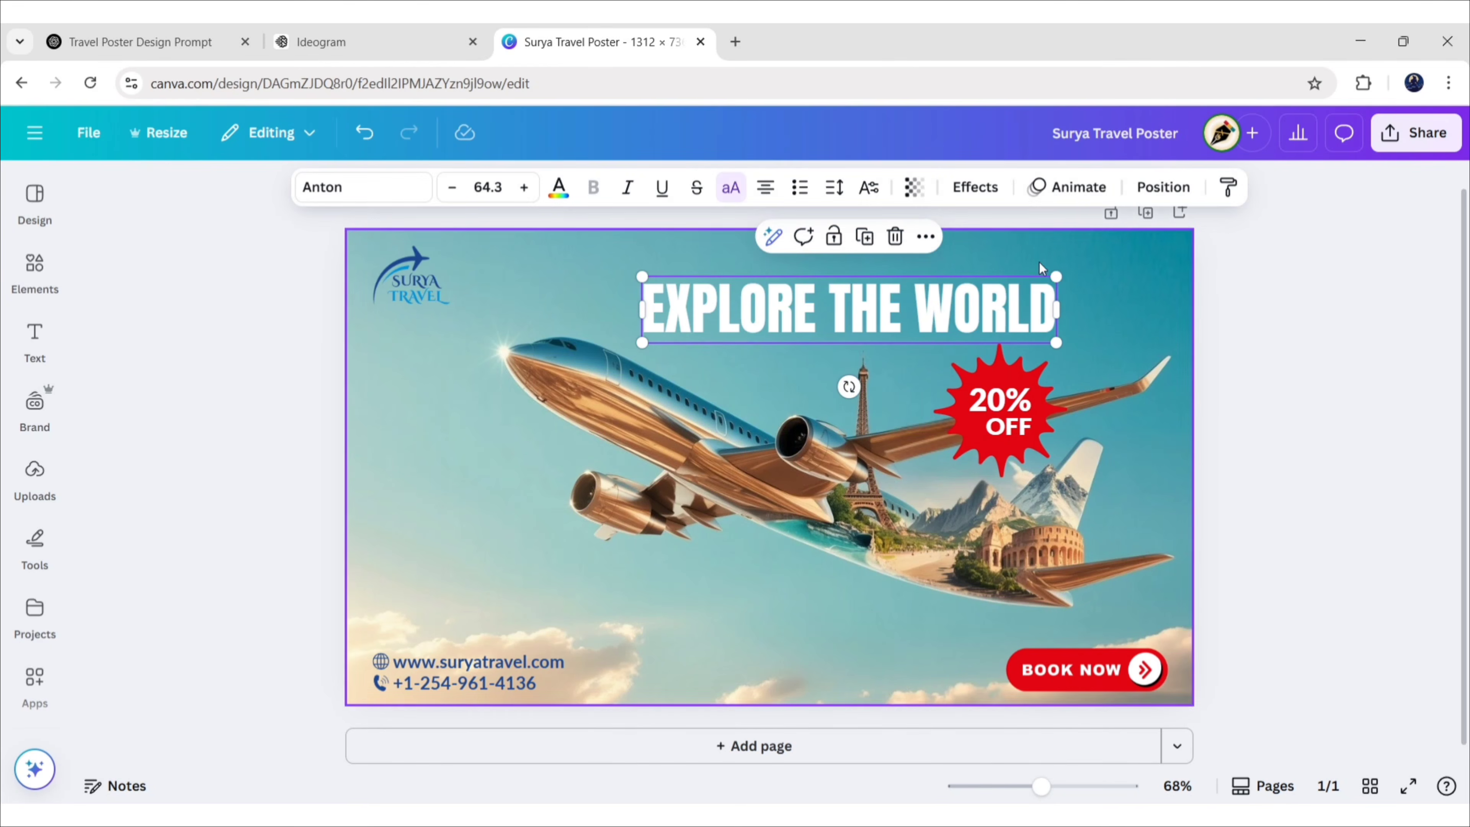
pyautogui.moveTo(1059, 270); pyautogui.dragTo(1105, 268)
pyautogui.moveTo(1031, 319); pyautogui.dragTo(1028, 304)
pyautogui.click(1208, 302)
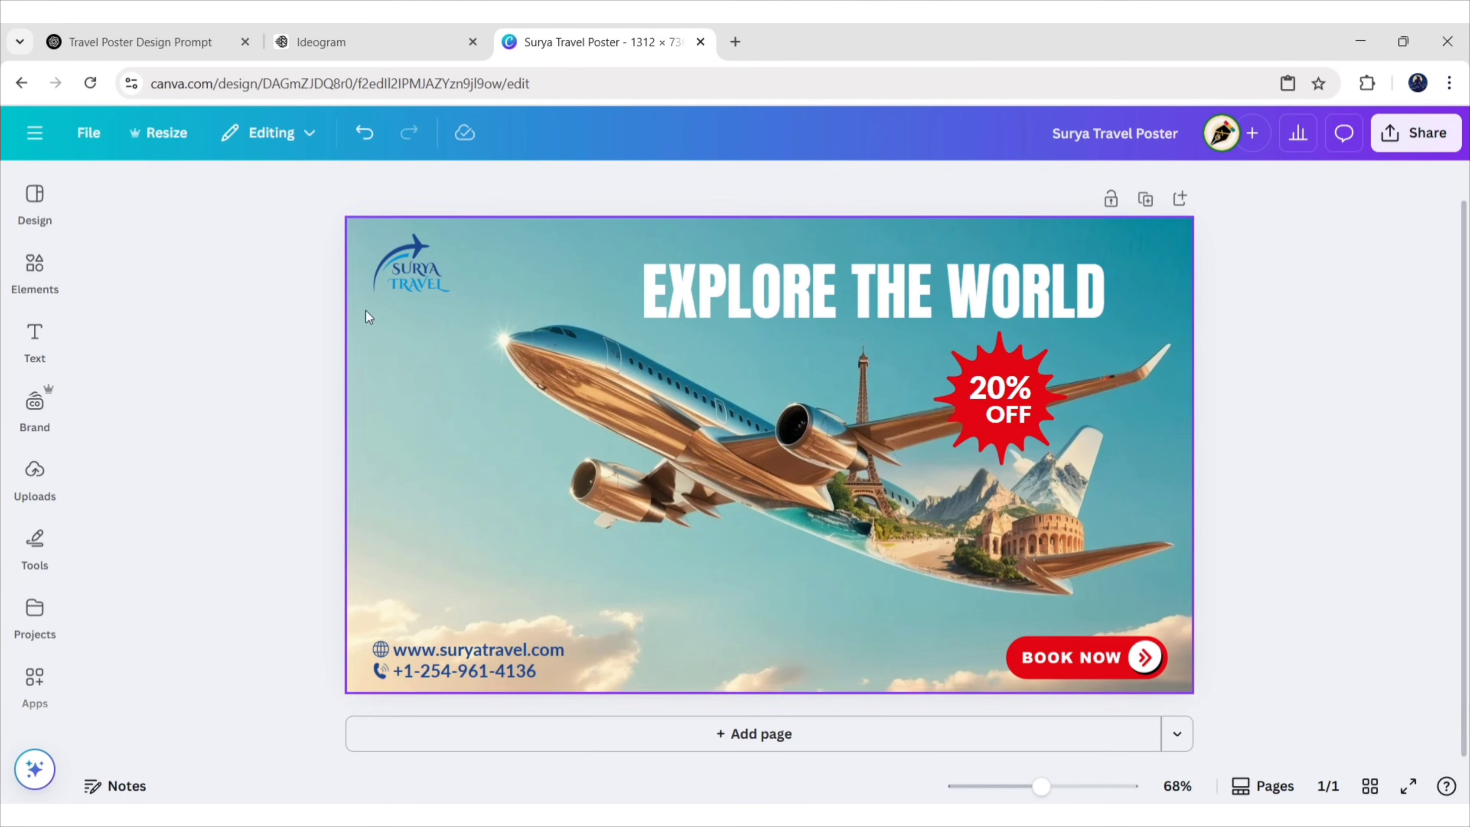
# Search Elements graphics for 'white light ray' and add the light-ray graphic
pyautogui.click(34, 269)
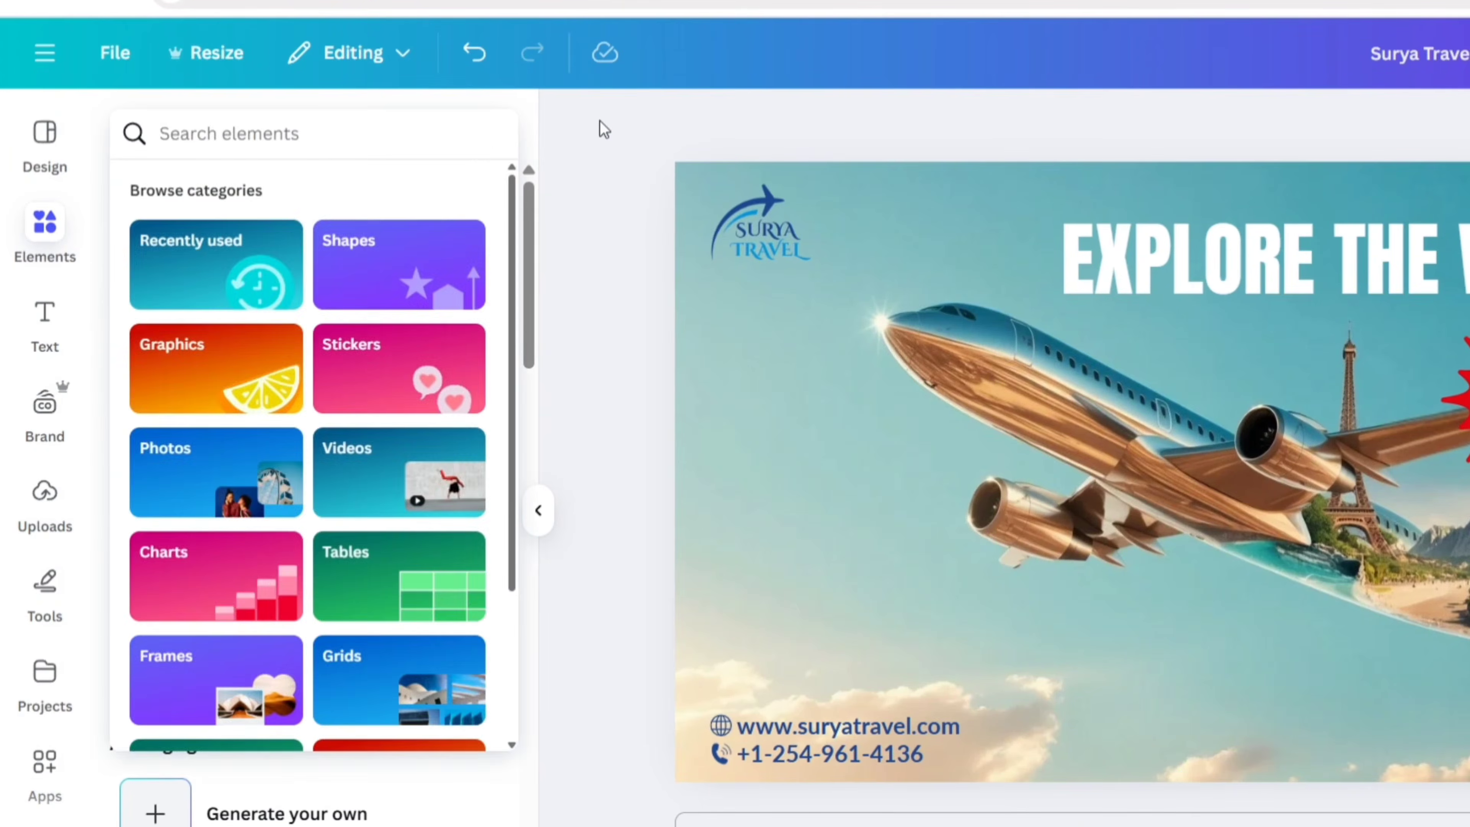
pyautogui.write('white light ray')
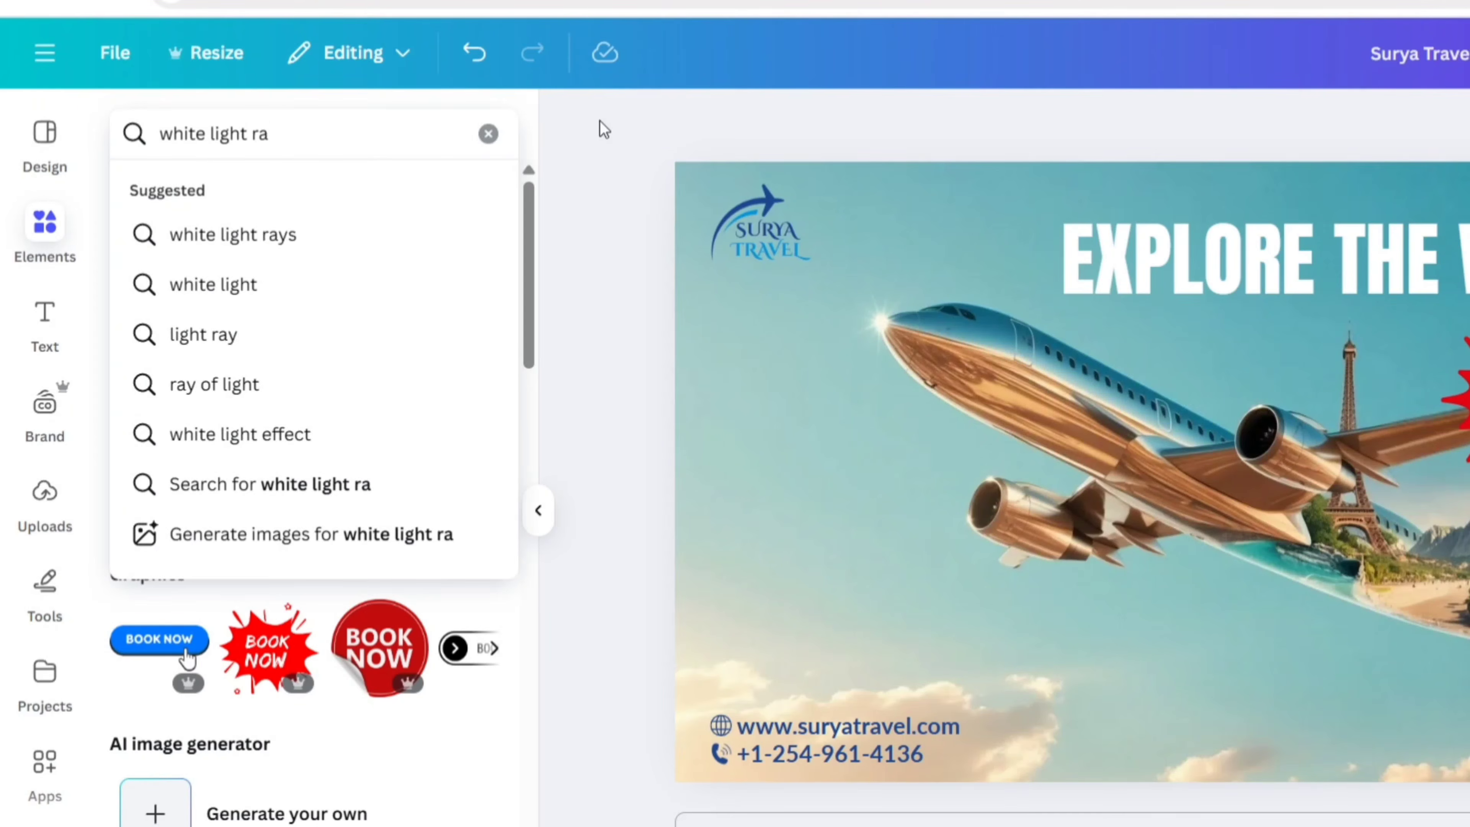
pyautogui.press('Return')
pyautogui.click(214, 195)
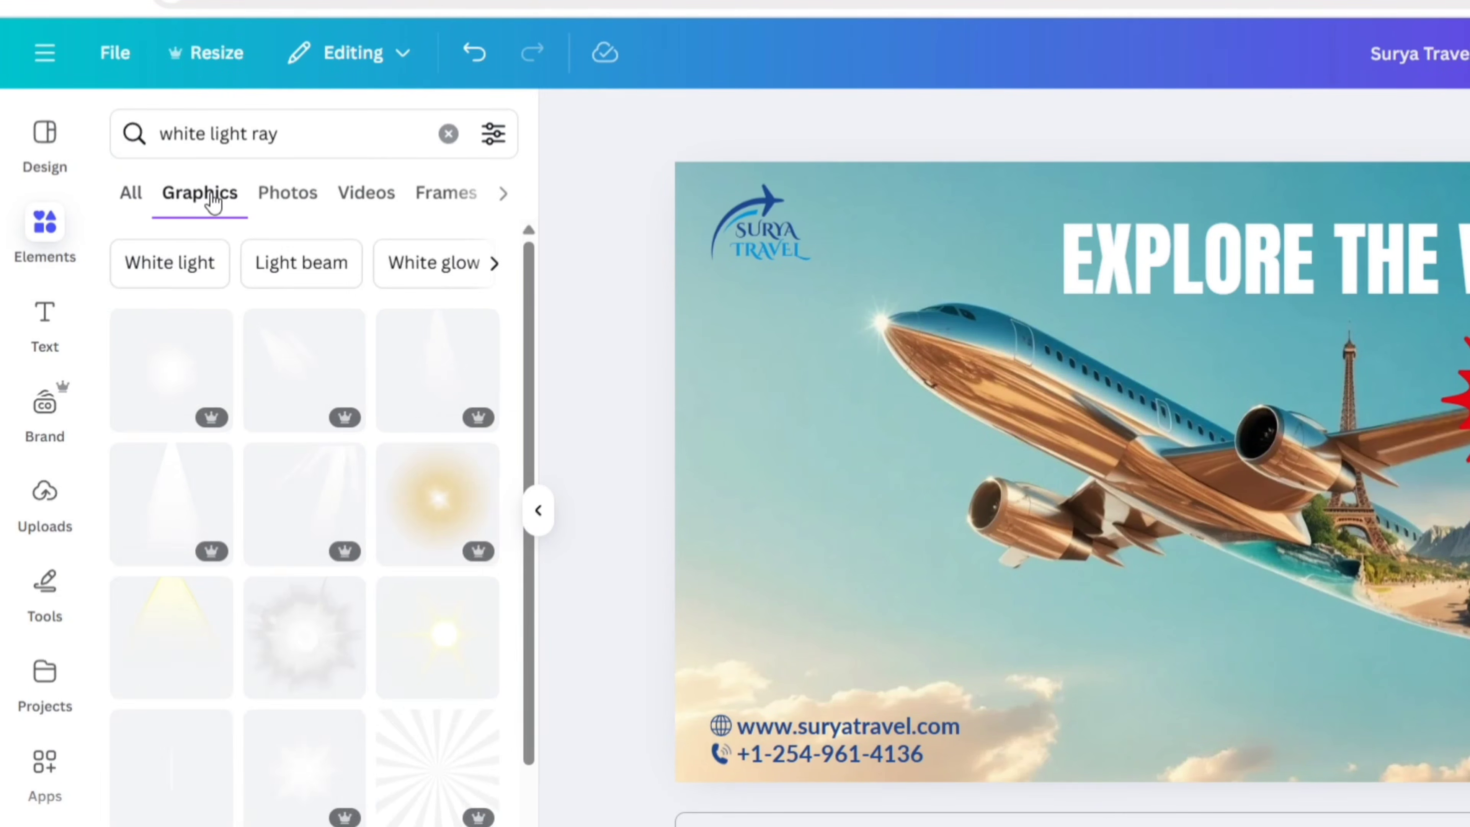
pyautogui.scroll(-8, 387, 419)
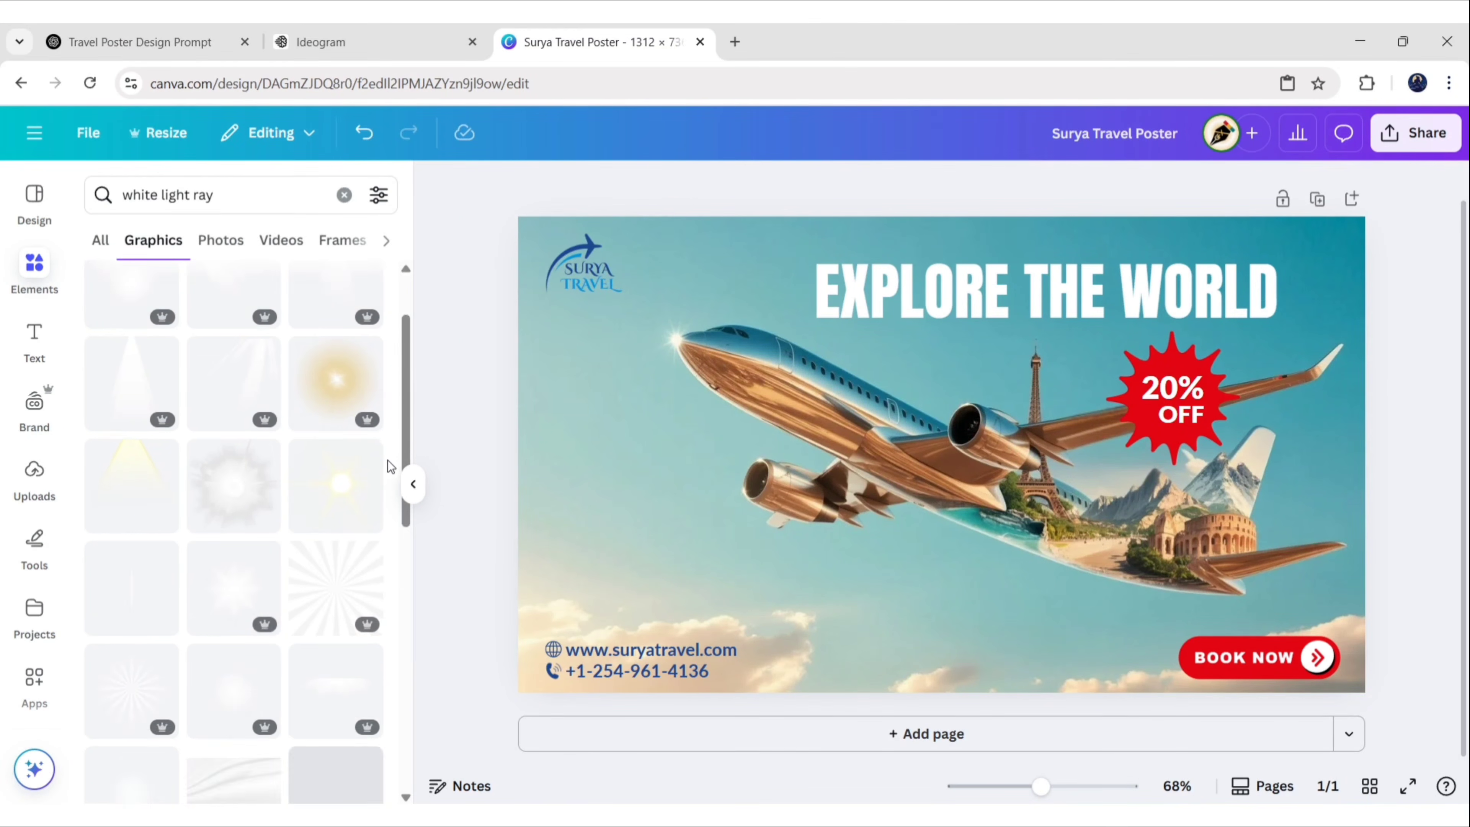
pyautogui.scroll(-15, 391, 456)
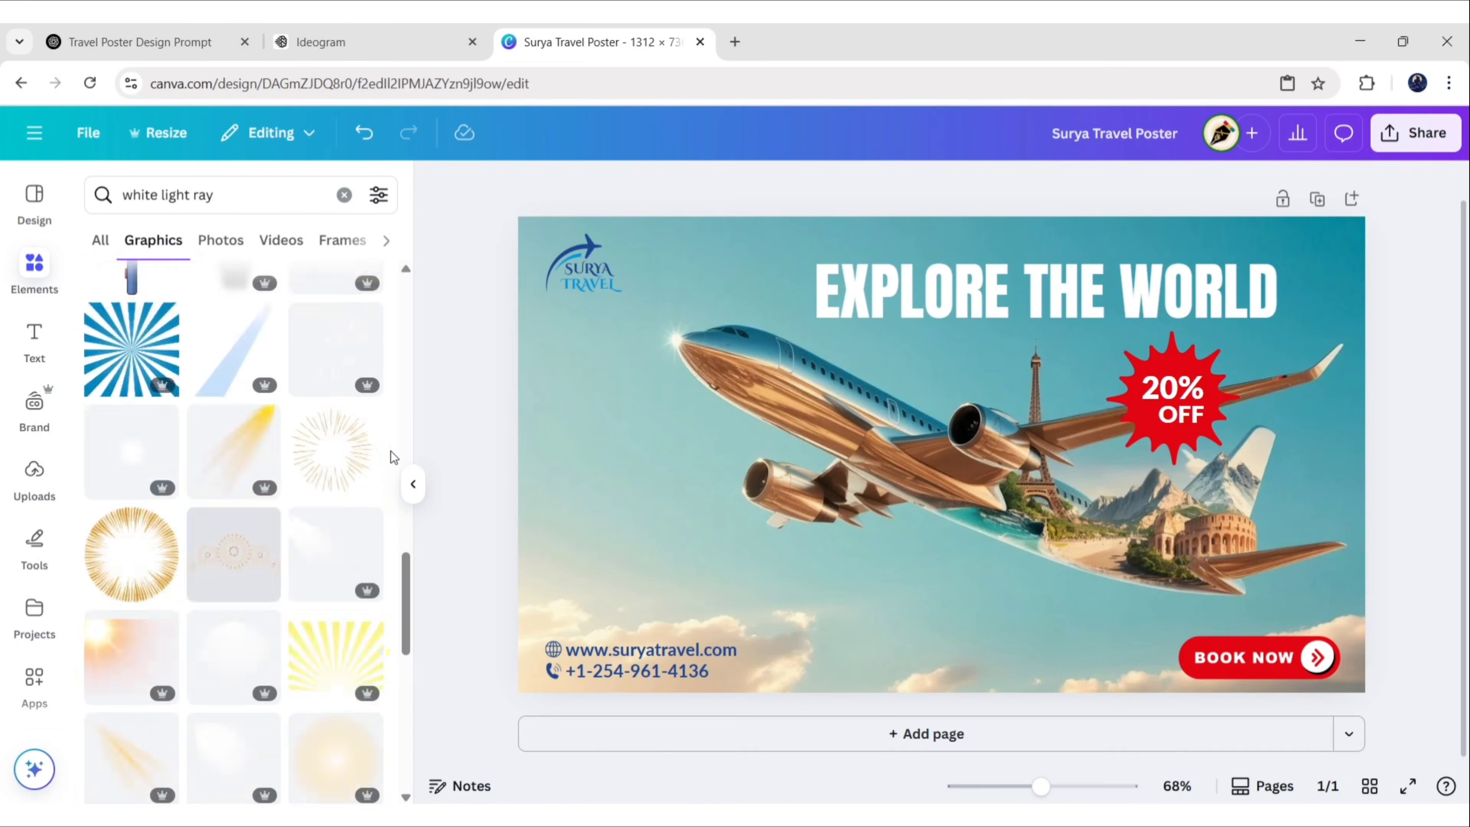
pyautogui.scroll(-12, 391, 451)
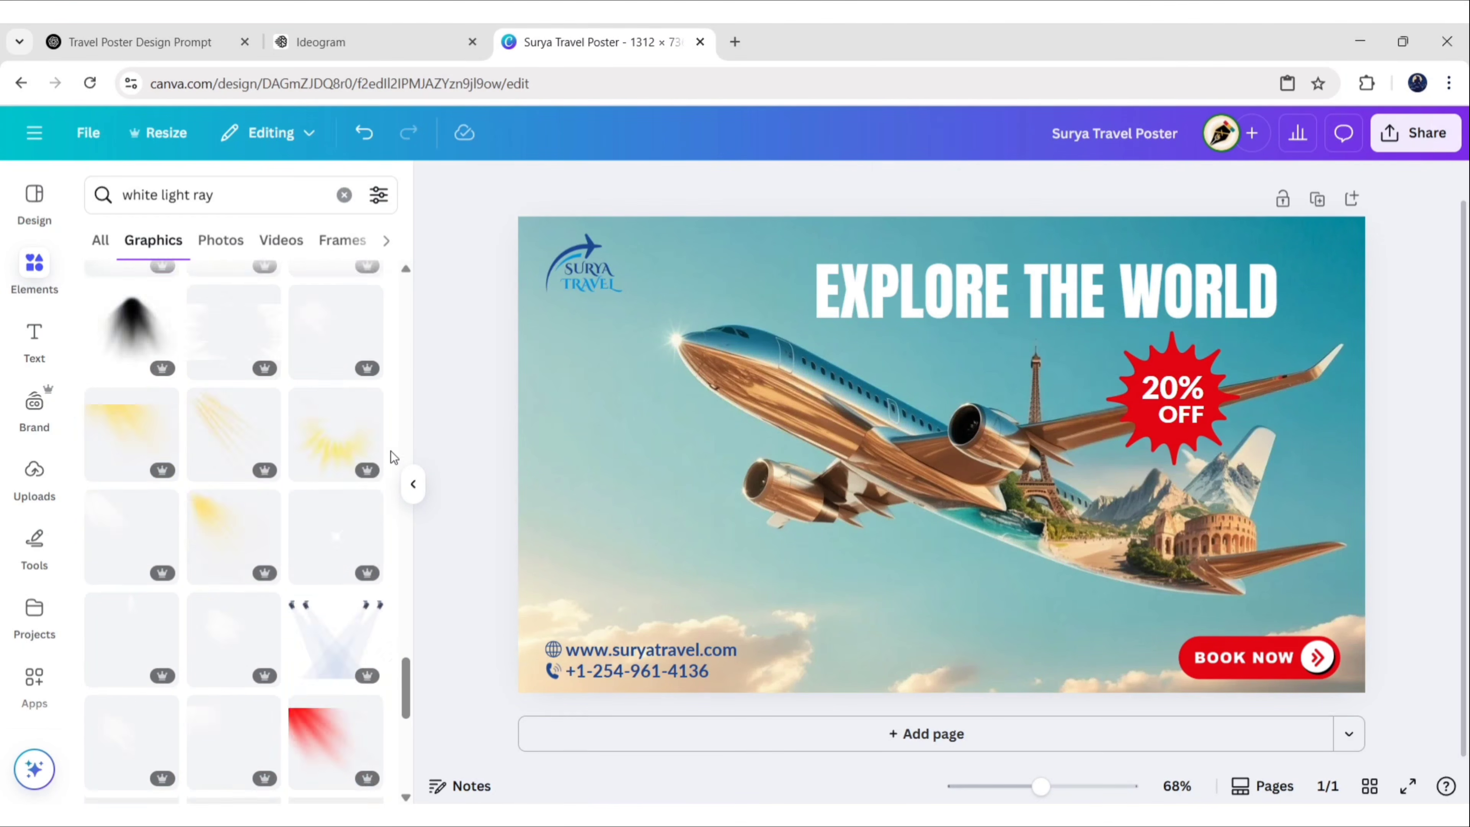
pyautogui.scroll(-5, 389, 454)
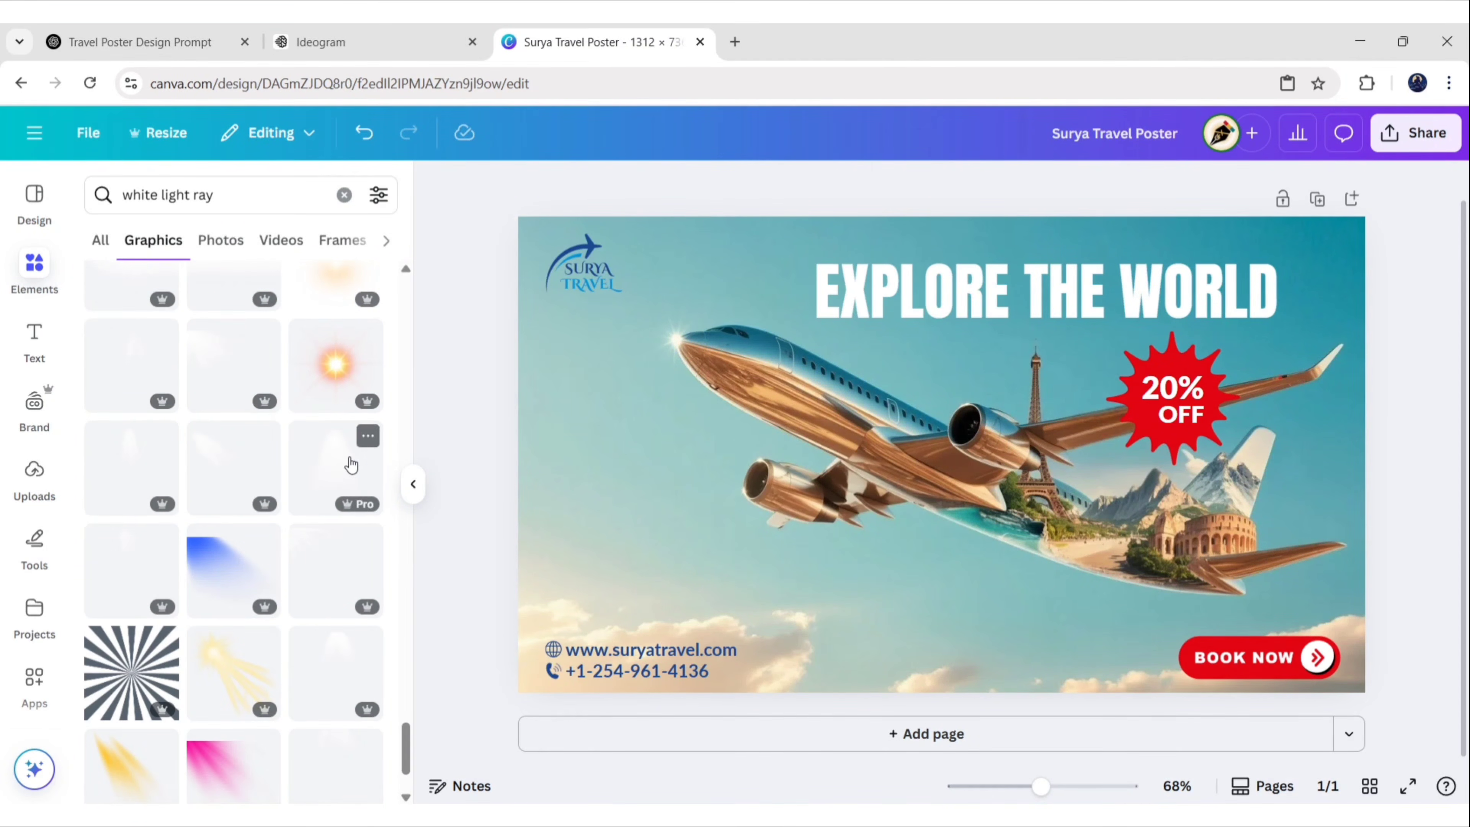
pyautogui.click(333, 459)
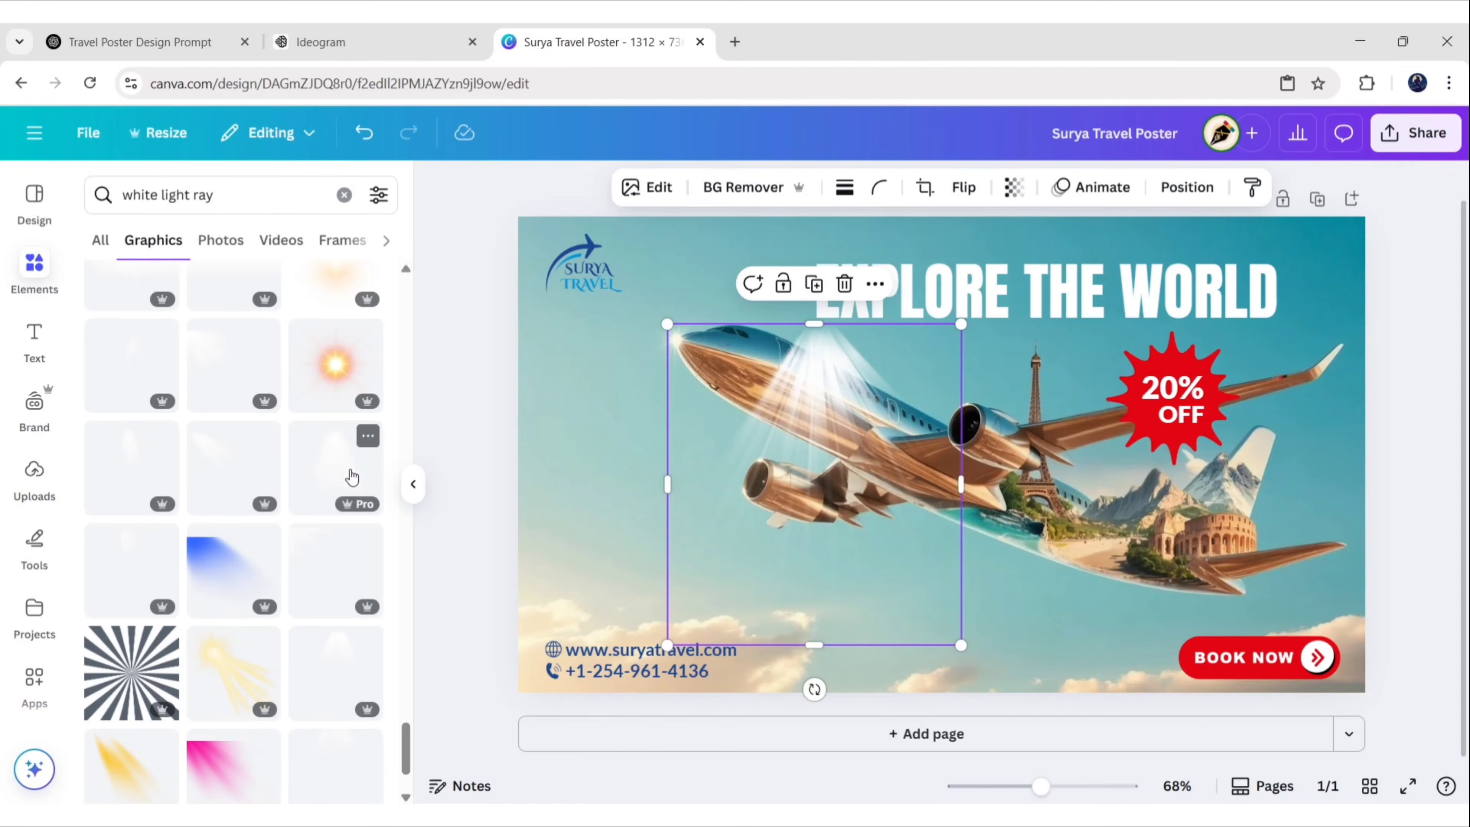
# Enlarge the light rays, tilt them about 37°, and fit them into the top-right corner
pyautogui.click(413, 484)
pyautogui.moveTo(654, 419); pyautogui.dragTo(1092, 332)
pyautogui.moveTo(1270, 398); pyautogui.dragTo(1218, 528)
pyautogui.moveTo(1134, 426); pyautogui.dragTo(1142, 357)
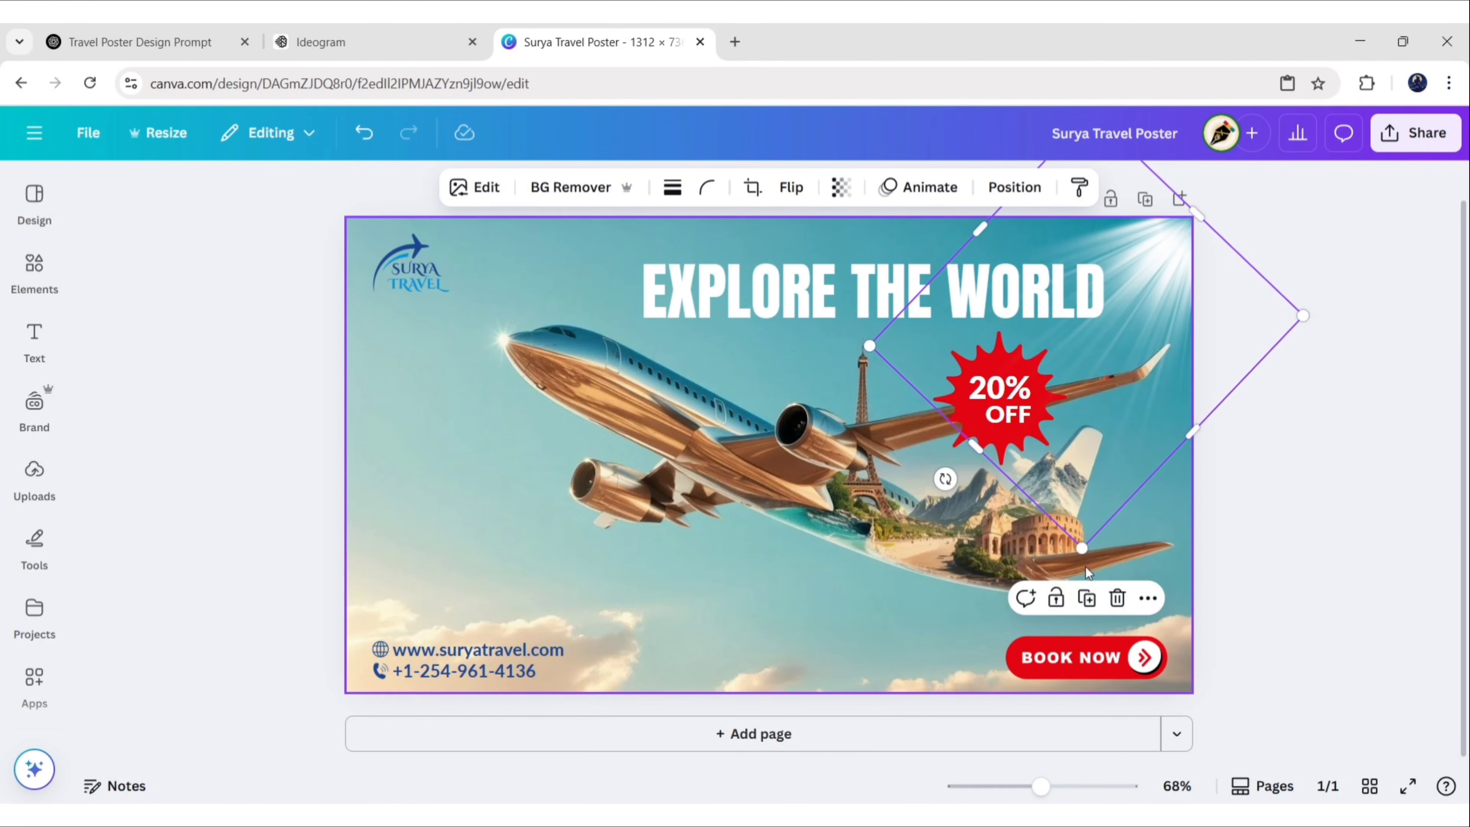
pyautogui.moveTo(1082, 548); pyautogui.dragTo(1080, 716)
pyautogui.moveTo(1134, 467); pyautogui.dragTo(1109, 410)
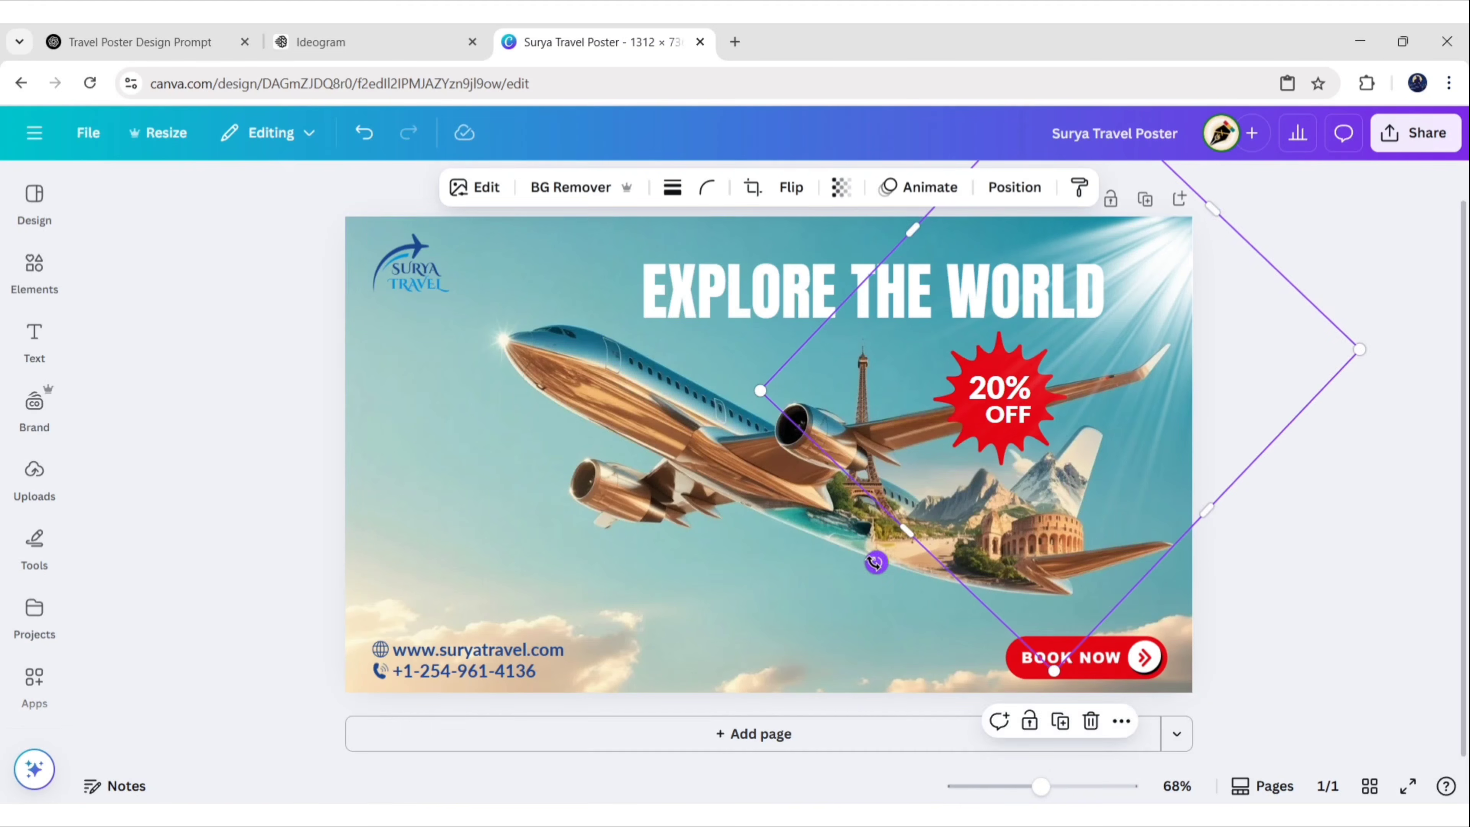
pyautogui.moveTo(876, 561); pyautogui.dragTo(878, 580)
pyautogui.moveTo(1069, 660); pyautogui.dragTo(1069, 737)
pyautogui.moveTo(1129, 349); pyautogui.dragTo(1119, 328)
pyautogui.moveTo(1061, 710); pyautogui.dragTo(1062, 722)
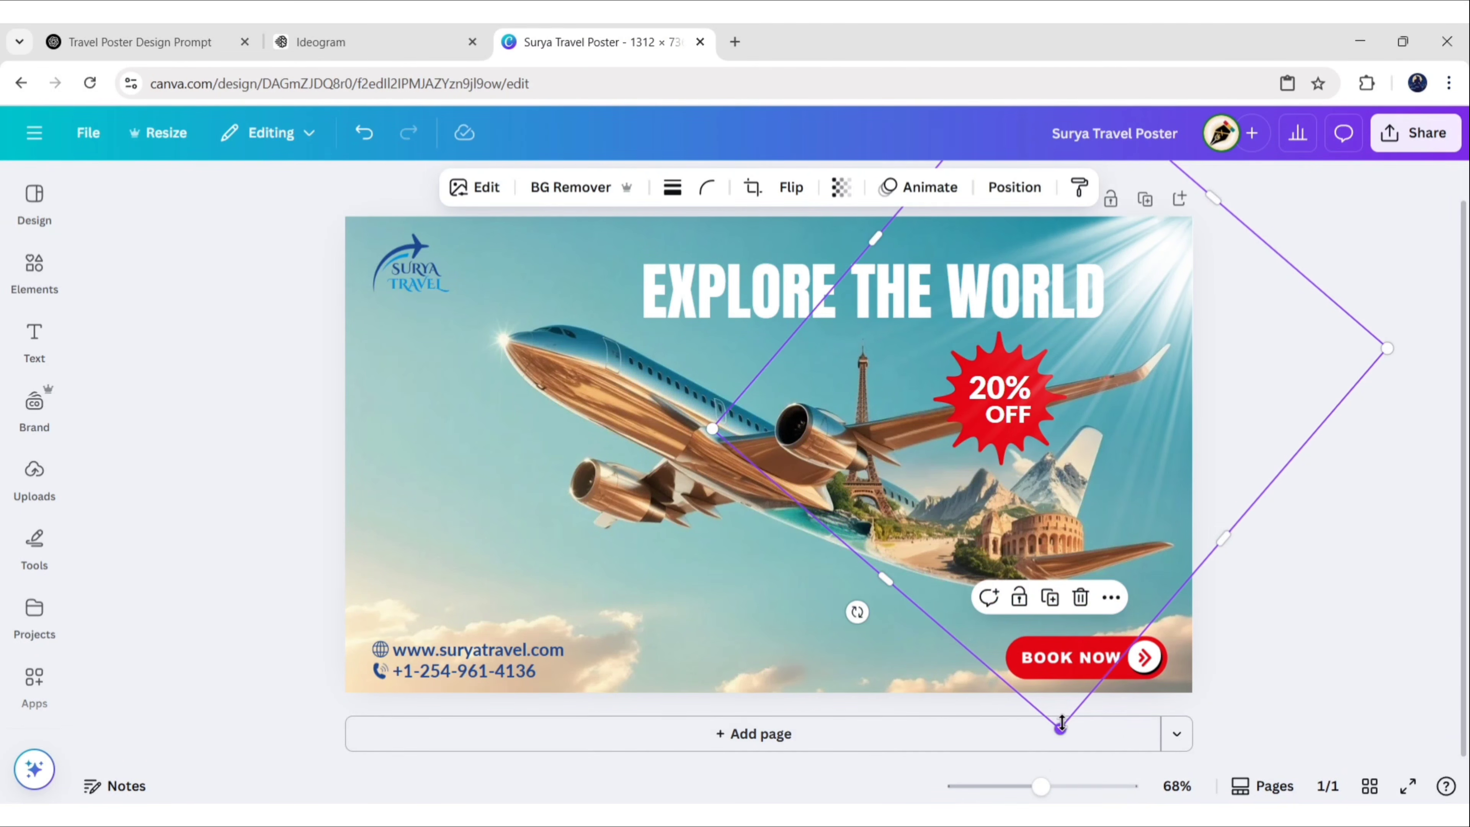
pyautogui.moveTo(857, 612)
pyautogui.mouseDown()
pyautogui.moveTo(875, 636)
pyautogui.moveTo(868, 628)
pyautogui.mouseUp()
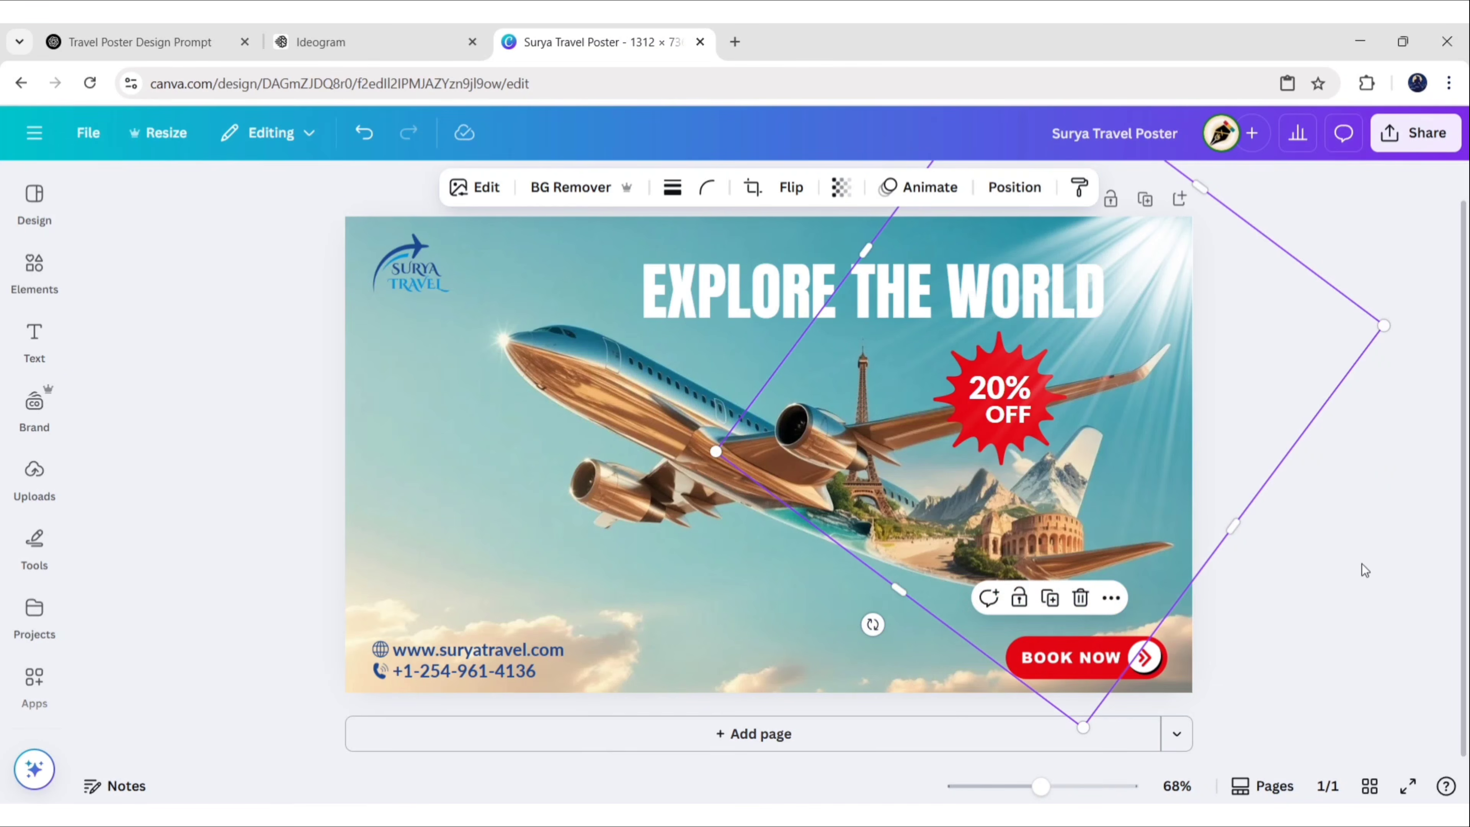
# Tint the light rays with the Coral duotone effect
pyautogui.click(475, 197)
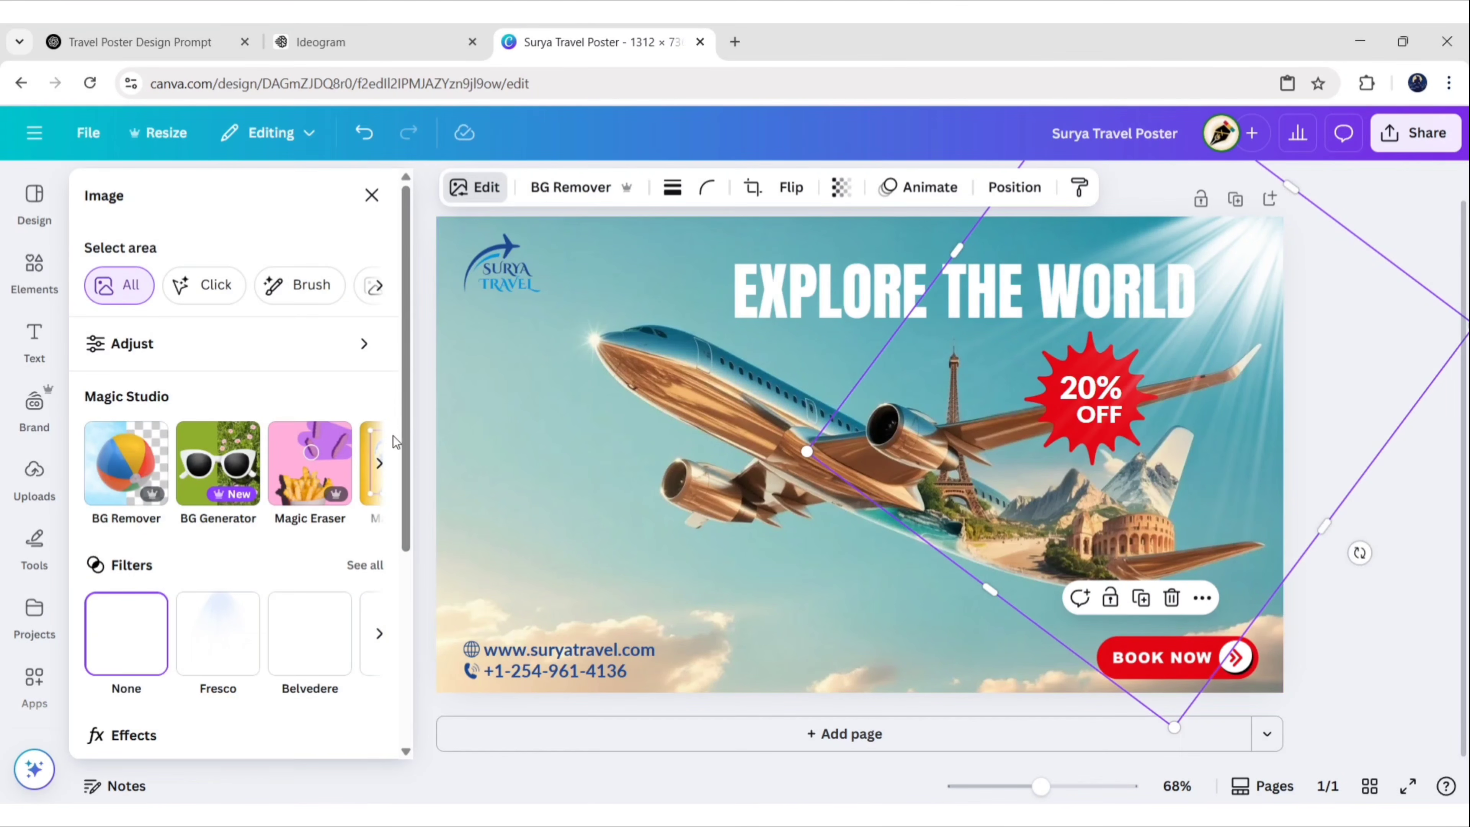
pyautogui.moveTo(405, 441); pyautogui.dragTo(405, 537)
pyautogui.click(219, 646)
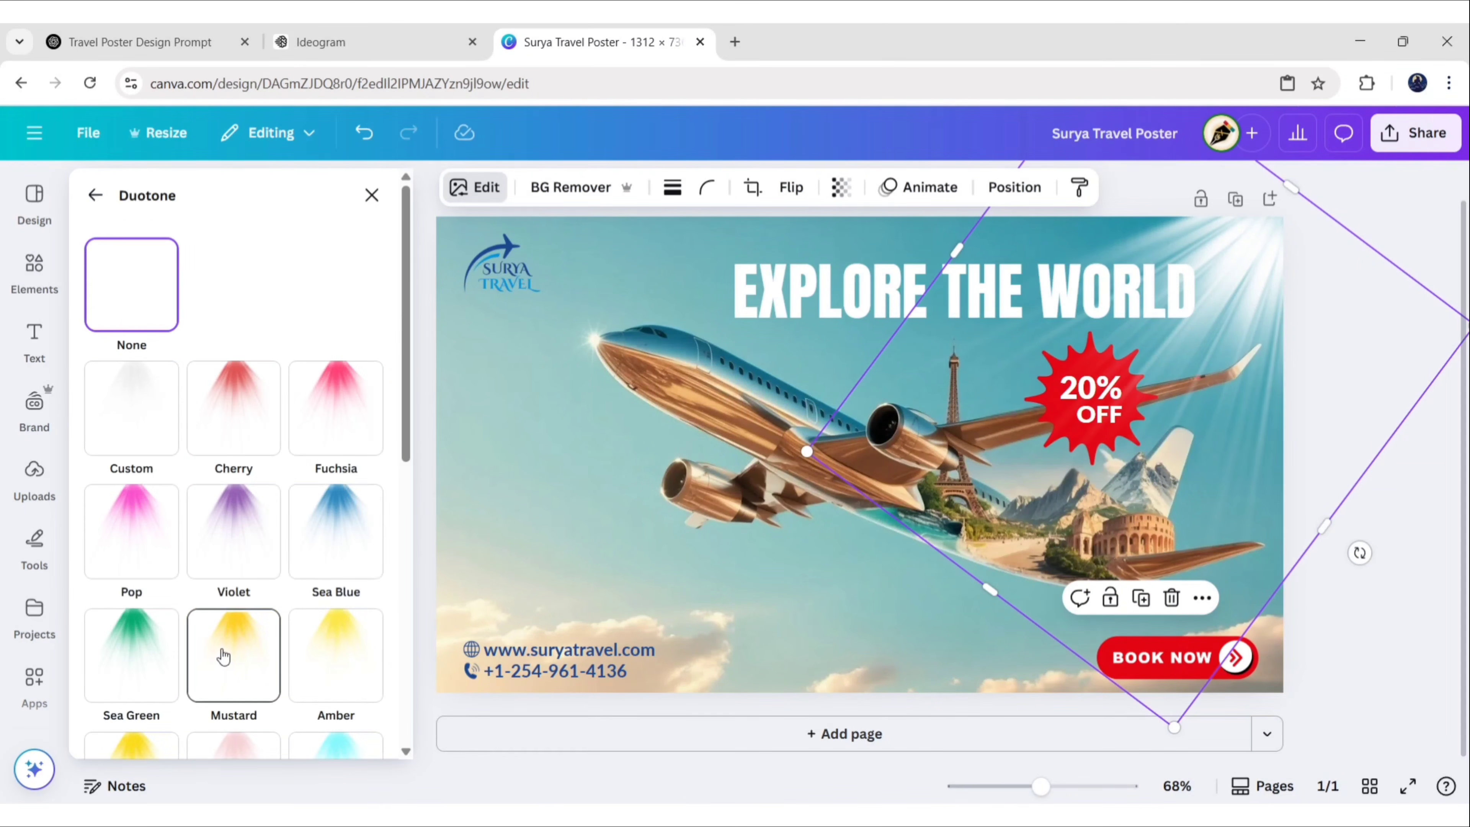
pyautogui.scroll(-6, 390, 487)
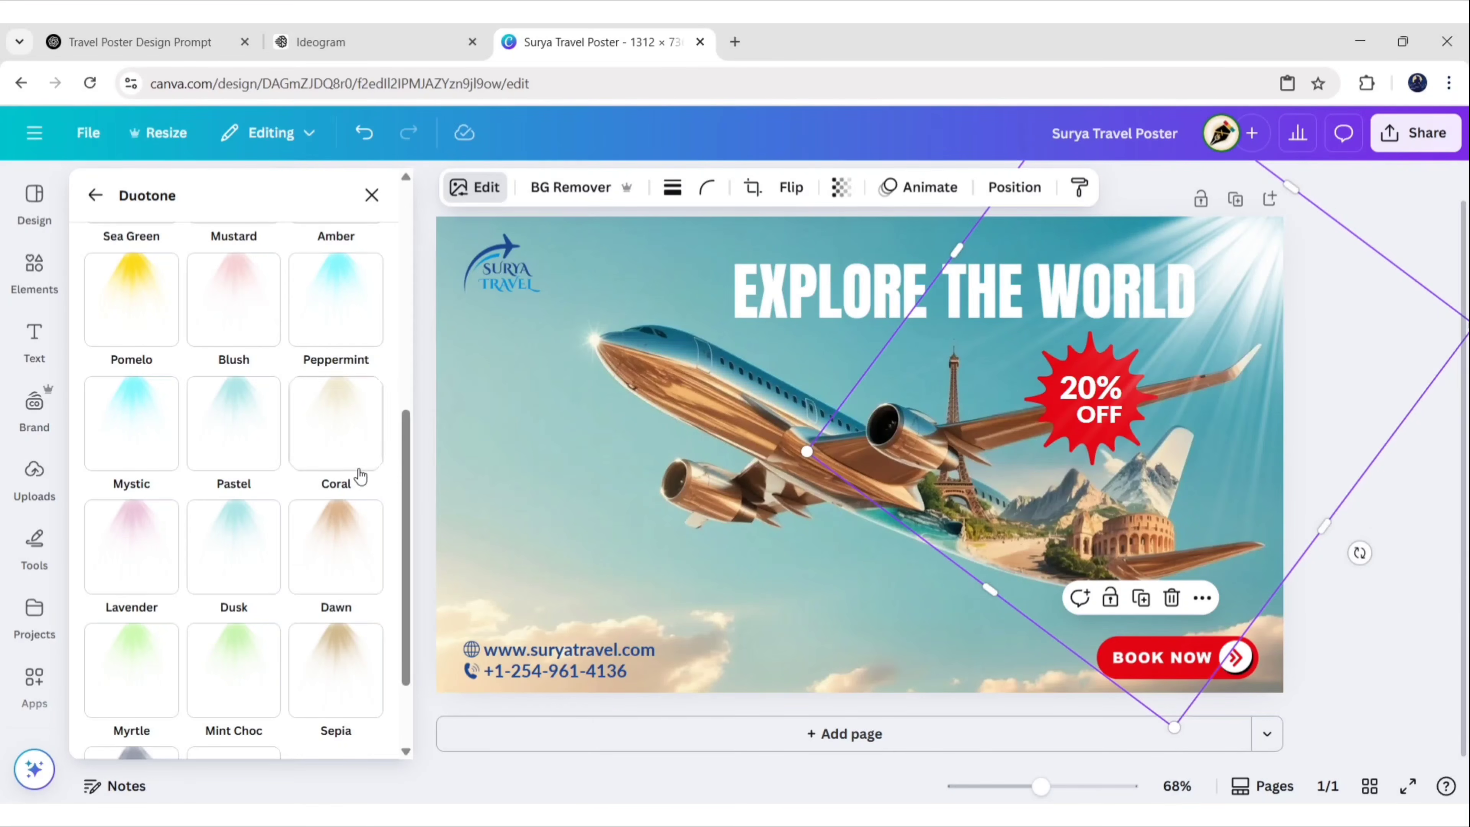
pyautogui.click(347, 459)
# Sample a pale colour from the poster and brighten it to cream #FEFFEF for the headline
pyautogui.click(371, 197)
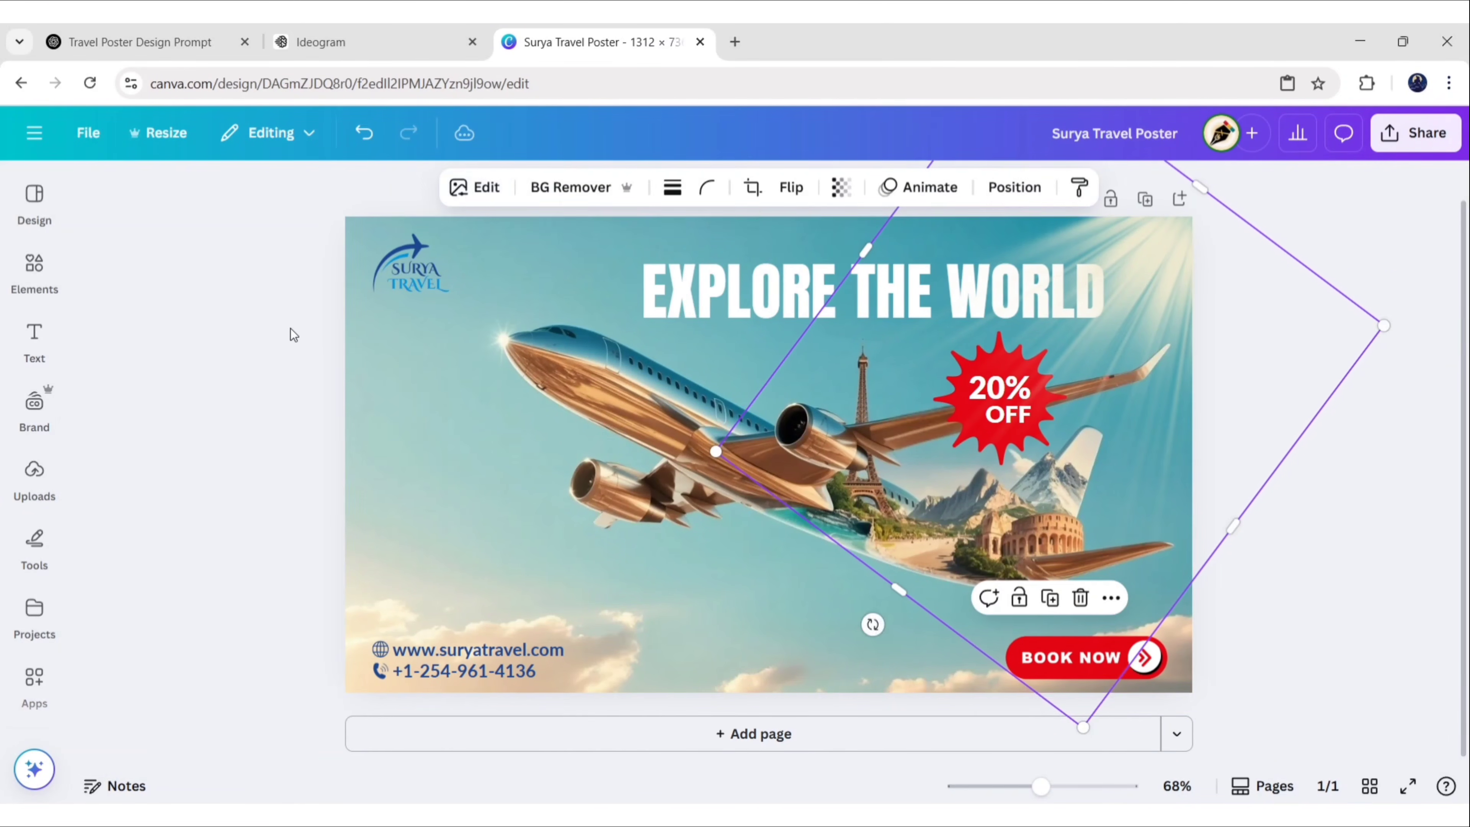
pyautogui.click(290, 328)
pyautogui.click(701, 298)
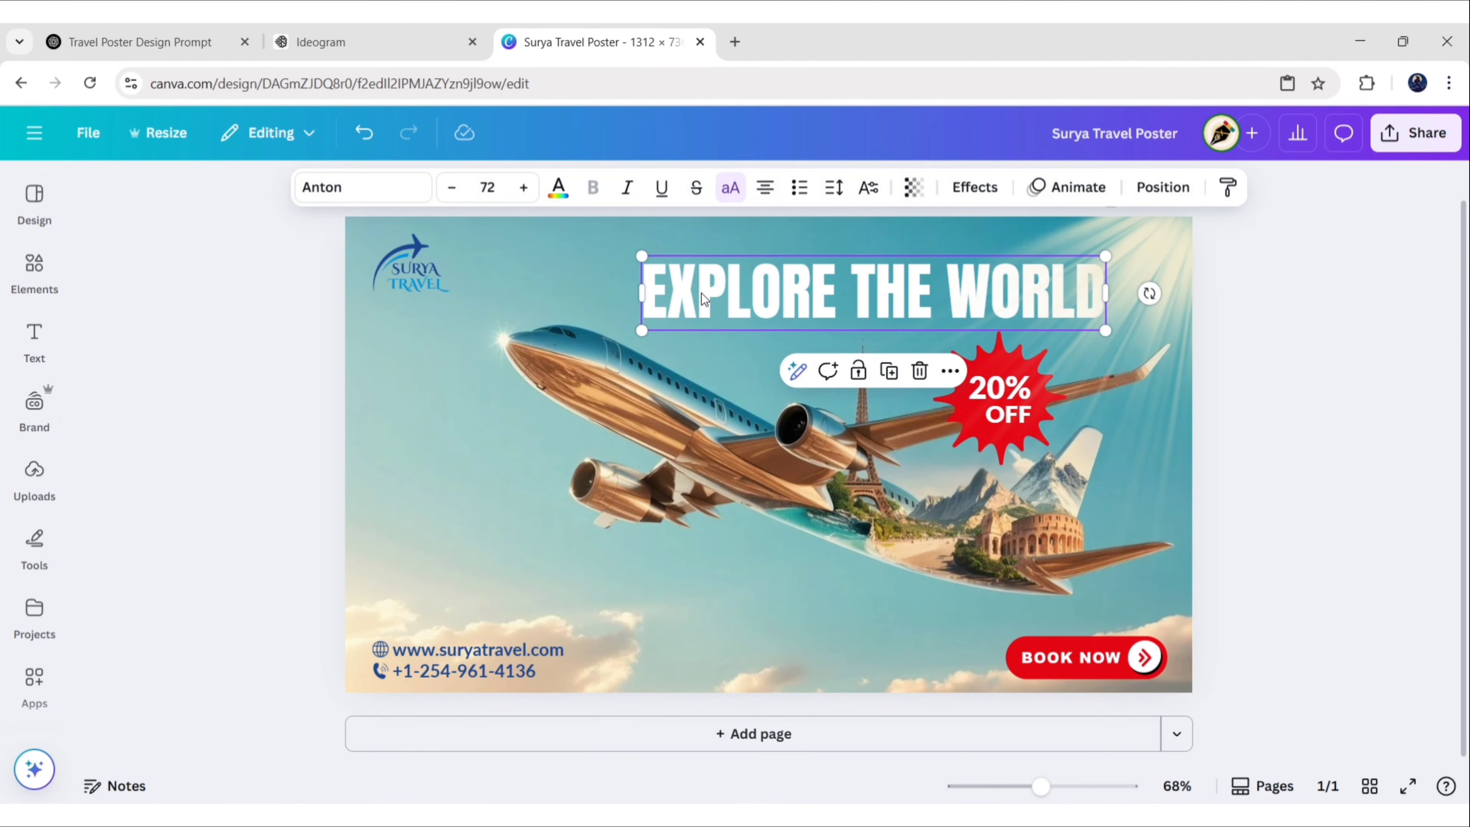
pyautogui.click(559, 189)
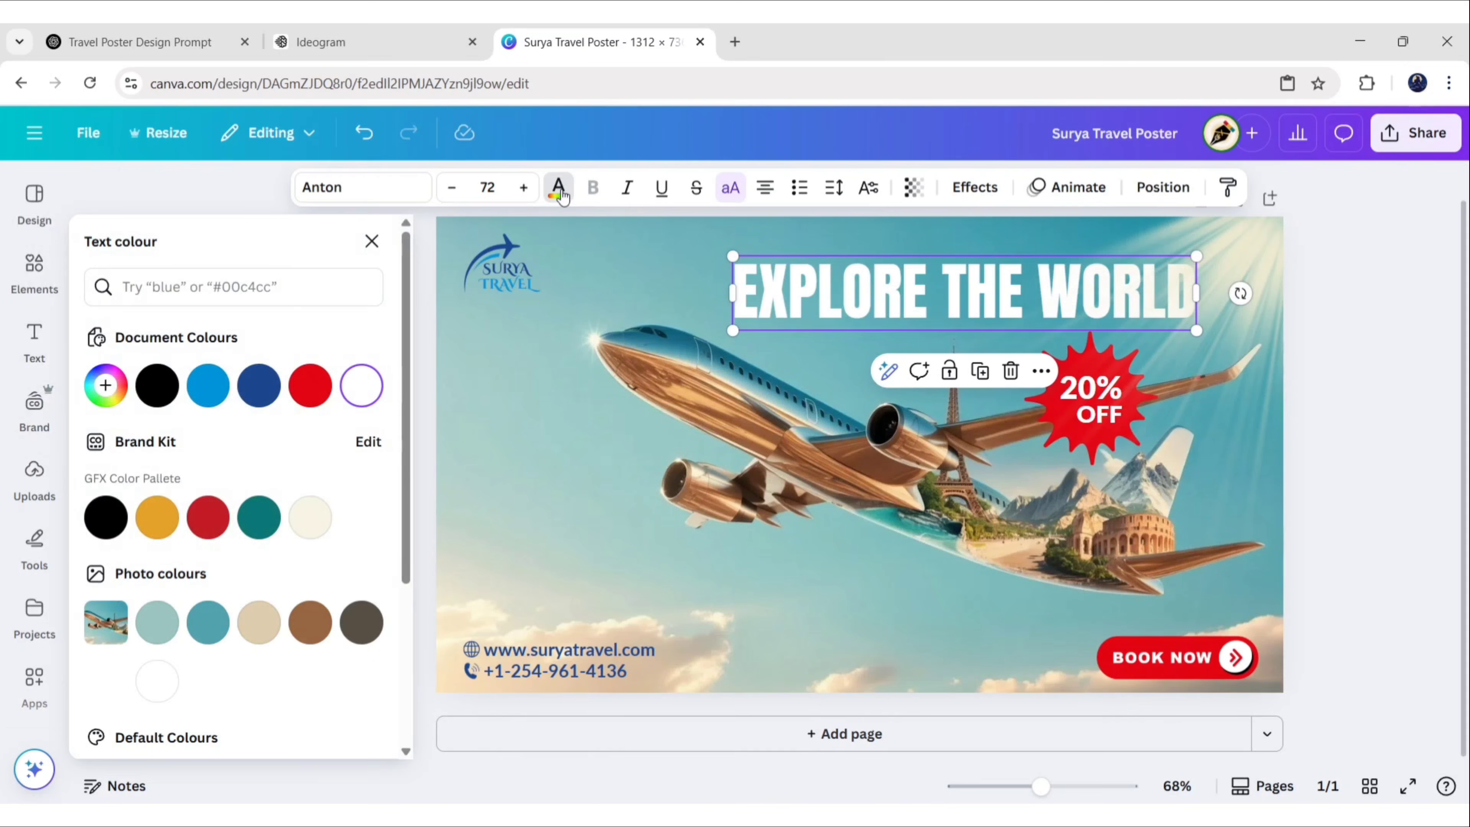
pyautogui.click(118, 386)
pyautogui.click(348, 583)
pyautogui.click(1242, 268)
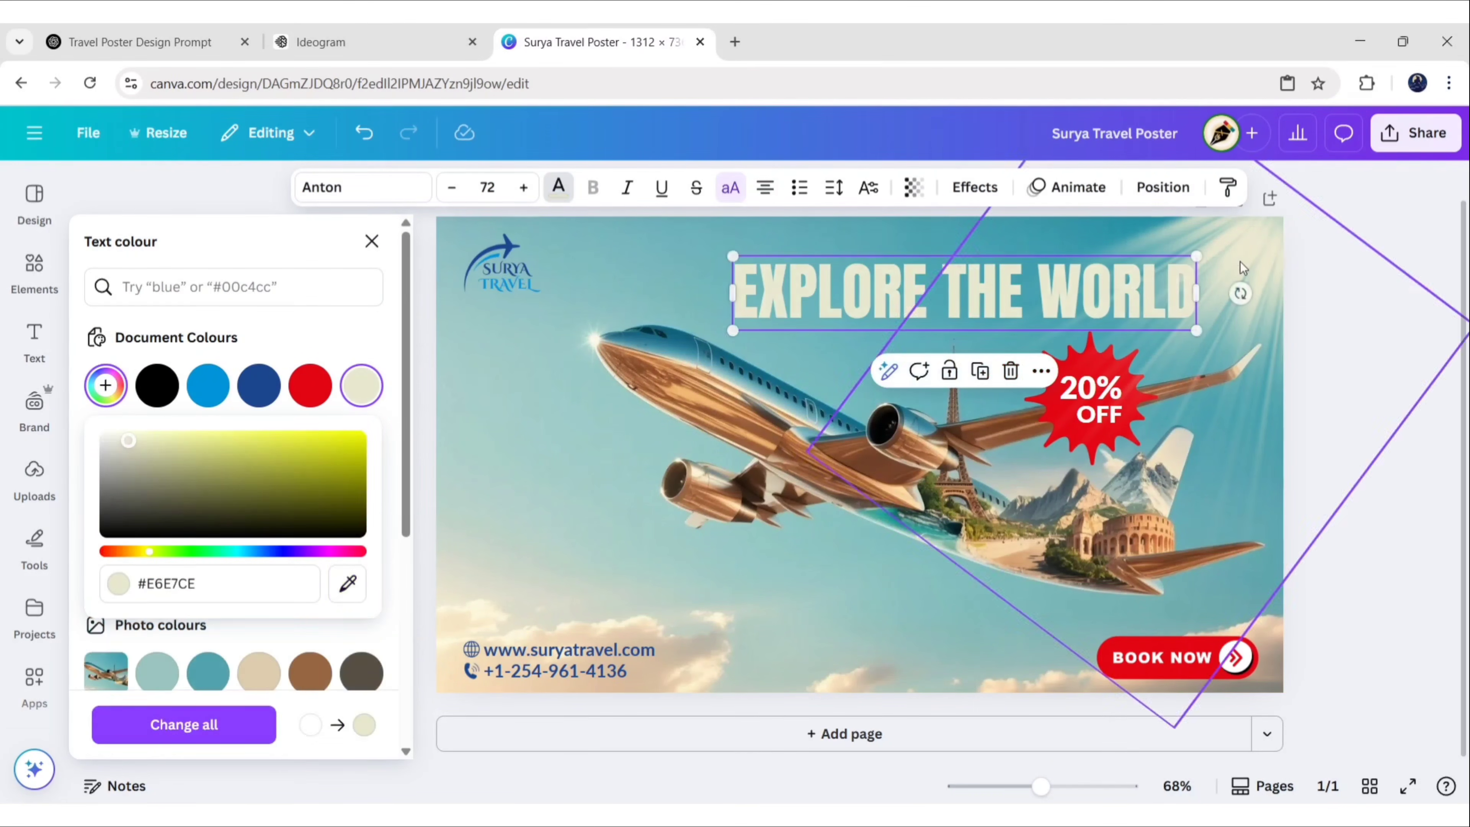
pyautogui.moveTo(130, 439); pyautogui.dragTo(118, 420)
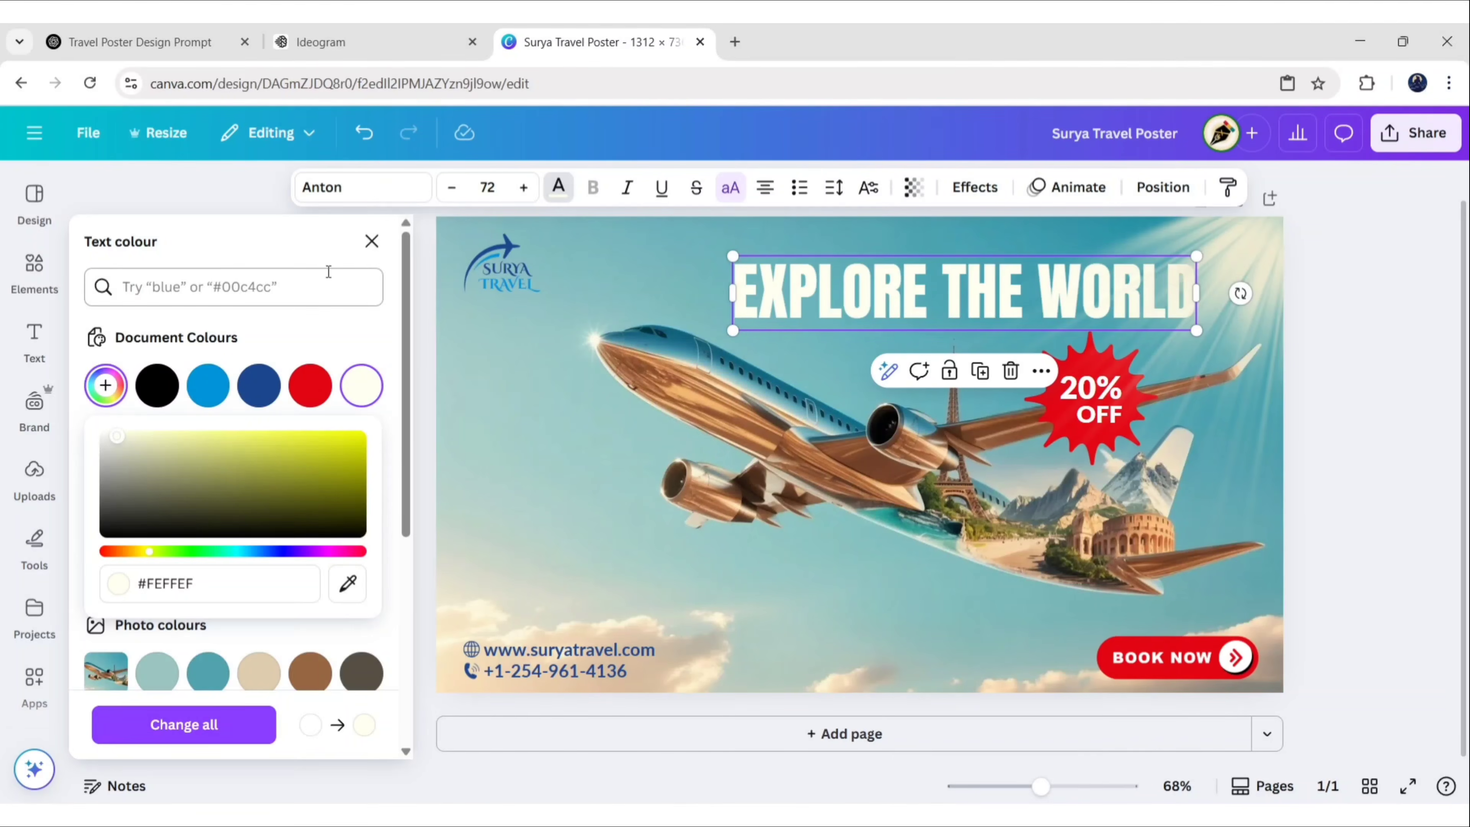
pyautogui.click(372, 241)
pyautogui.click(1321, 375)
# Select the light-ray graphic and show the Position layers list
pyautogui.click(958, 400)
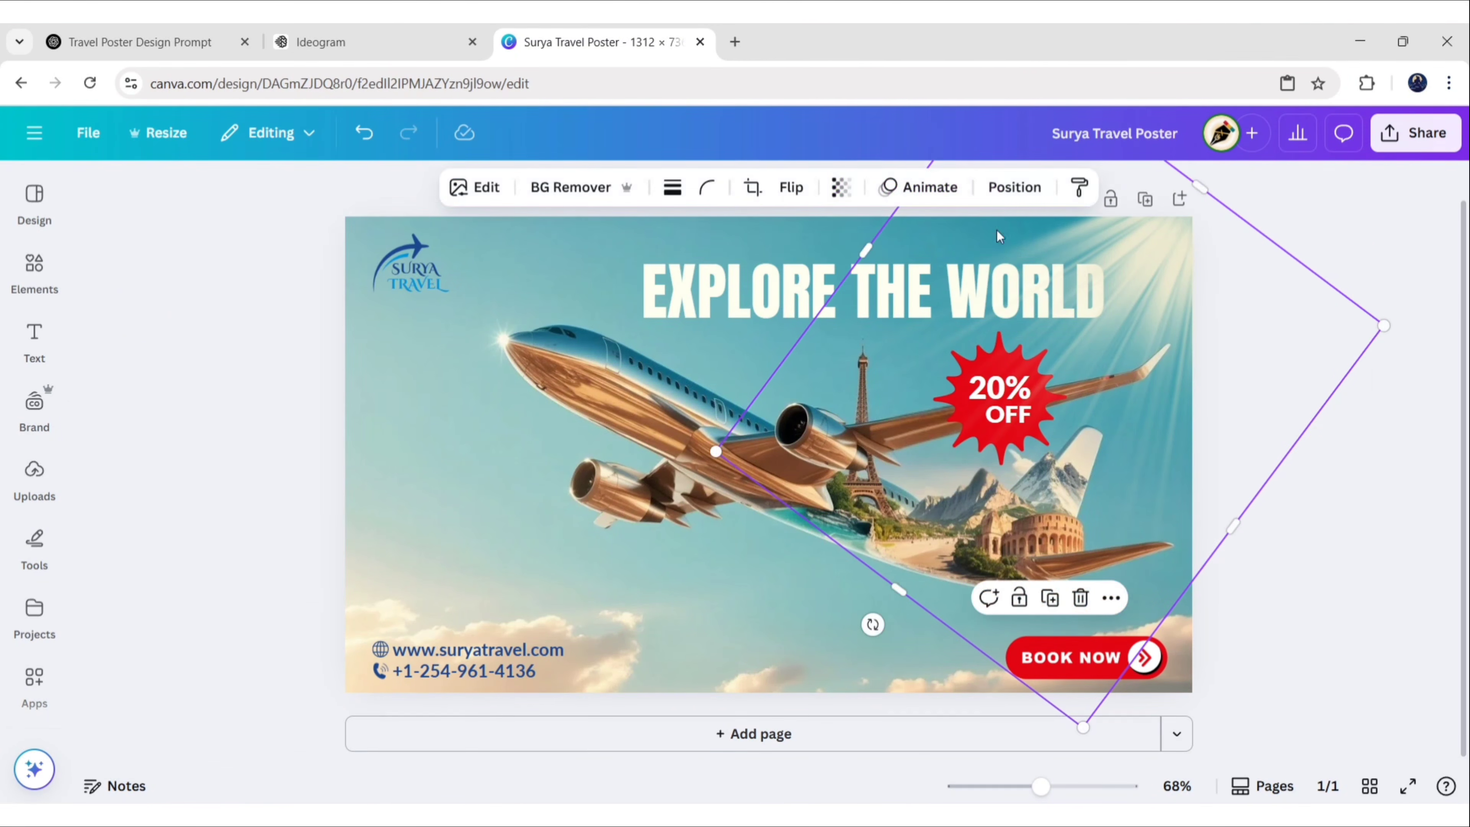
pyautogui.click(1014, 187)
pyautogui.click(310, 240)
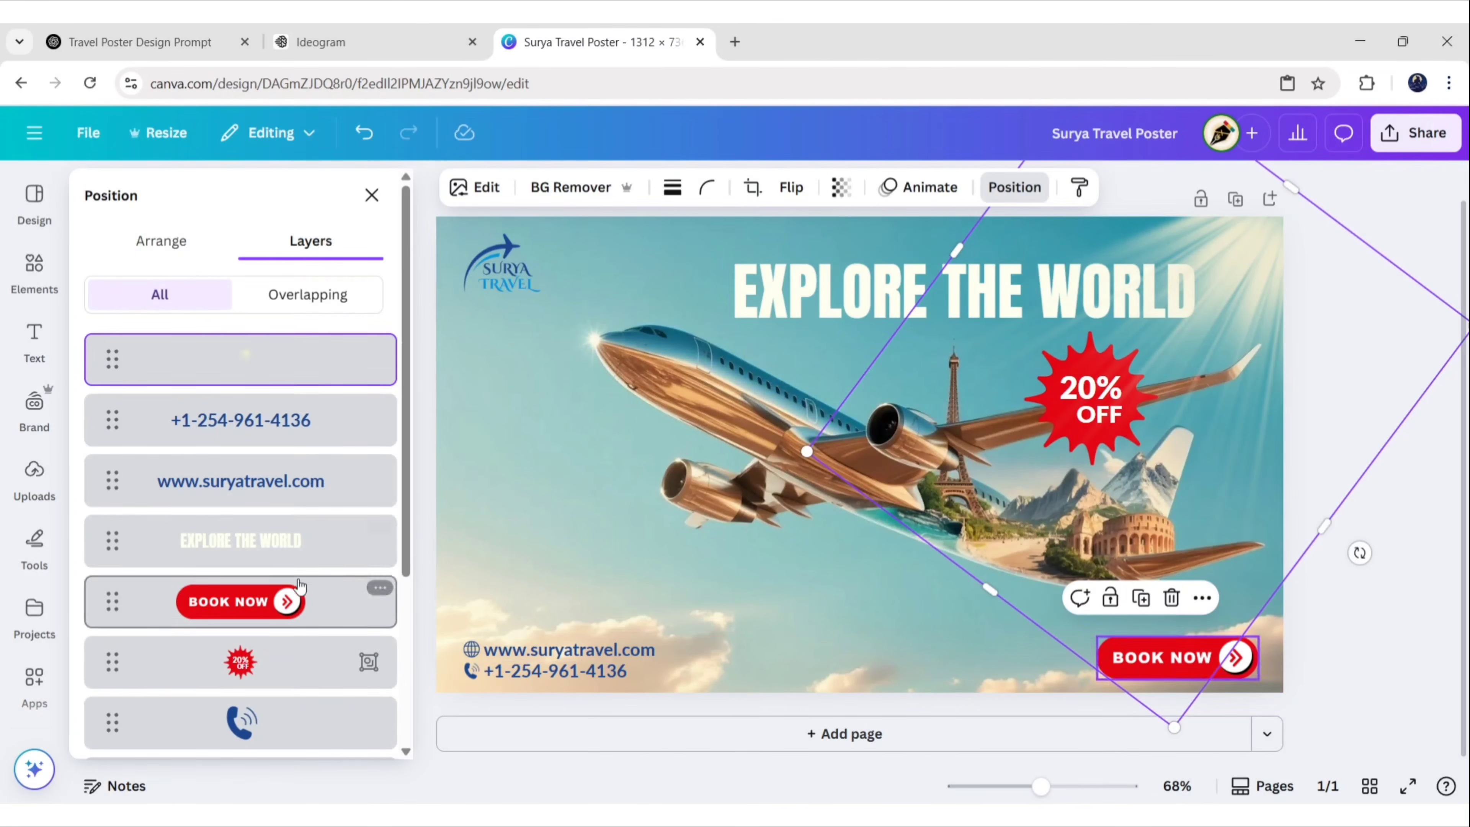
# Select the 20% OFF badge from the layers and make its text cream
pyautogui.click(240, 661)
pyautogui.click(371, 197)
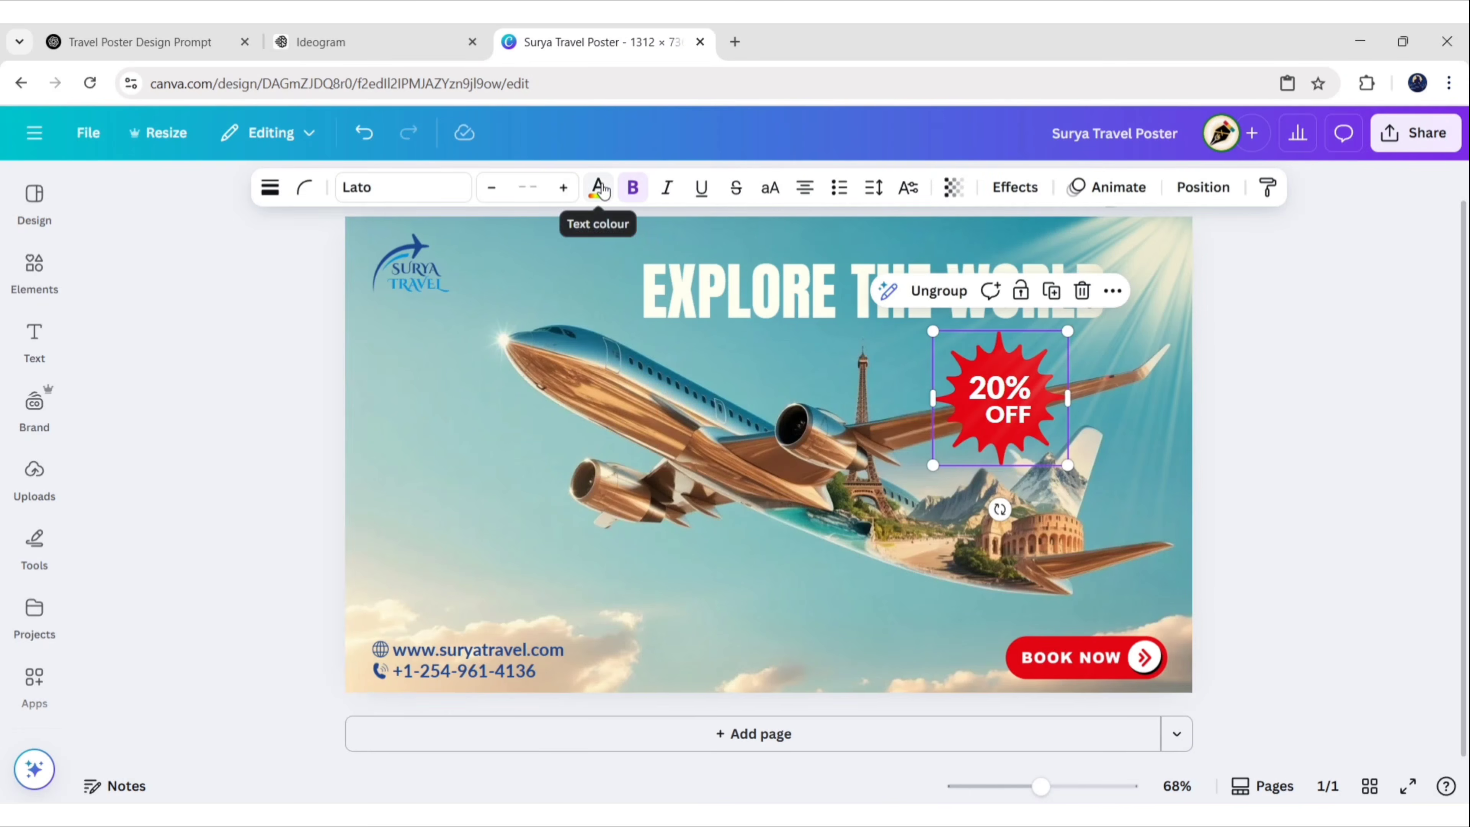
pyautogui.click(598, 187)
pyautogui.click(362, 400)
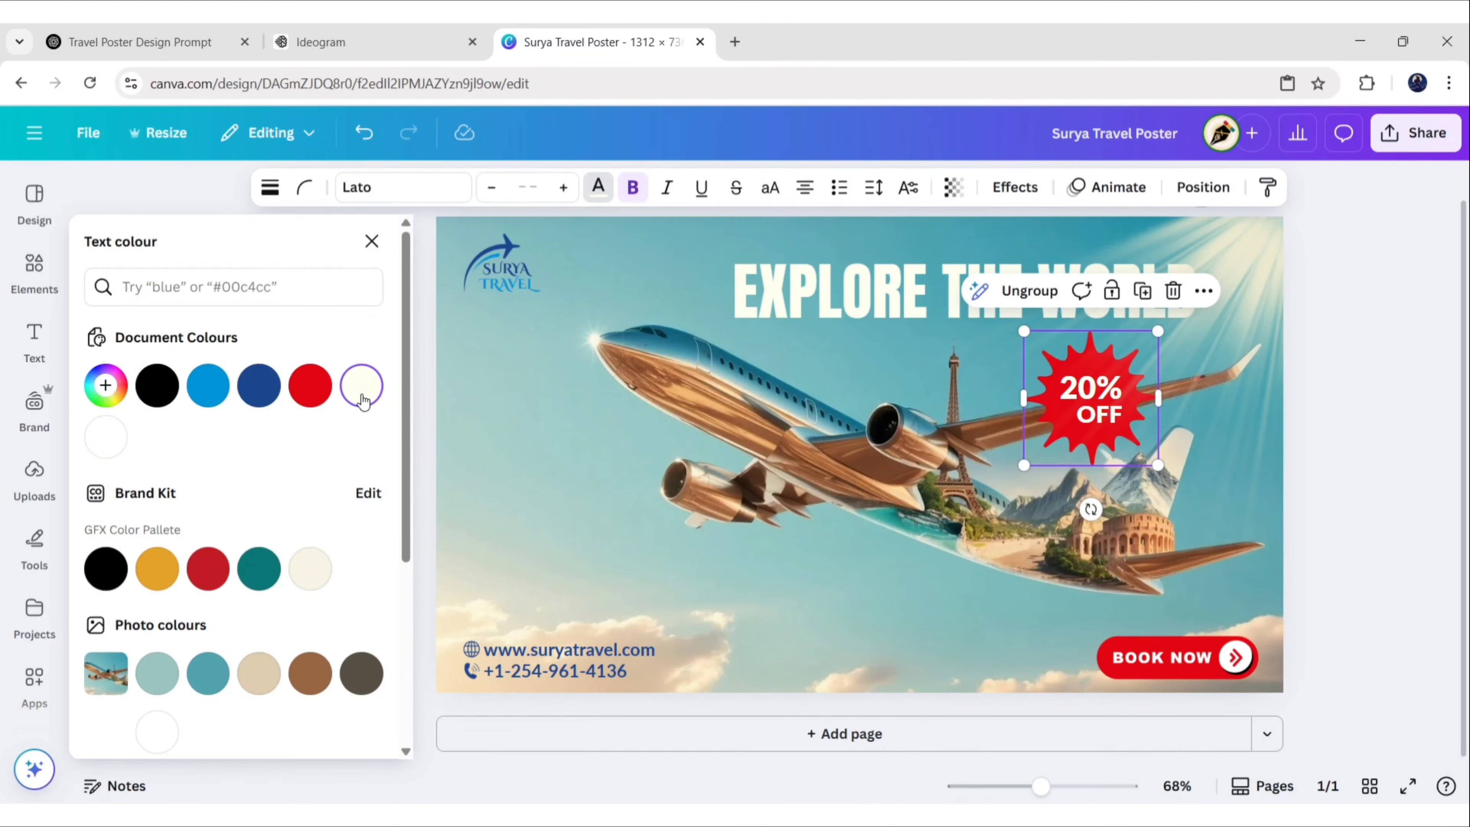
pyautogui.click(371, 241)
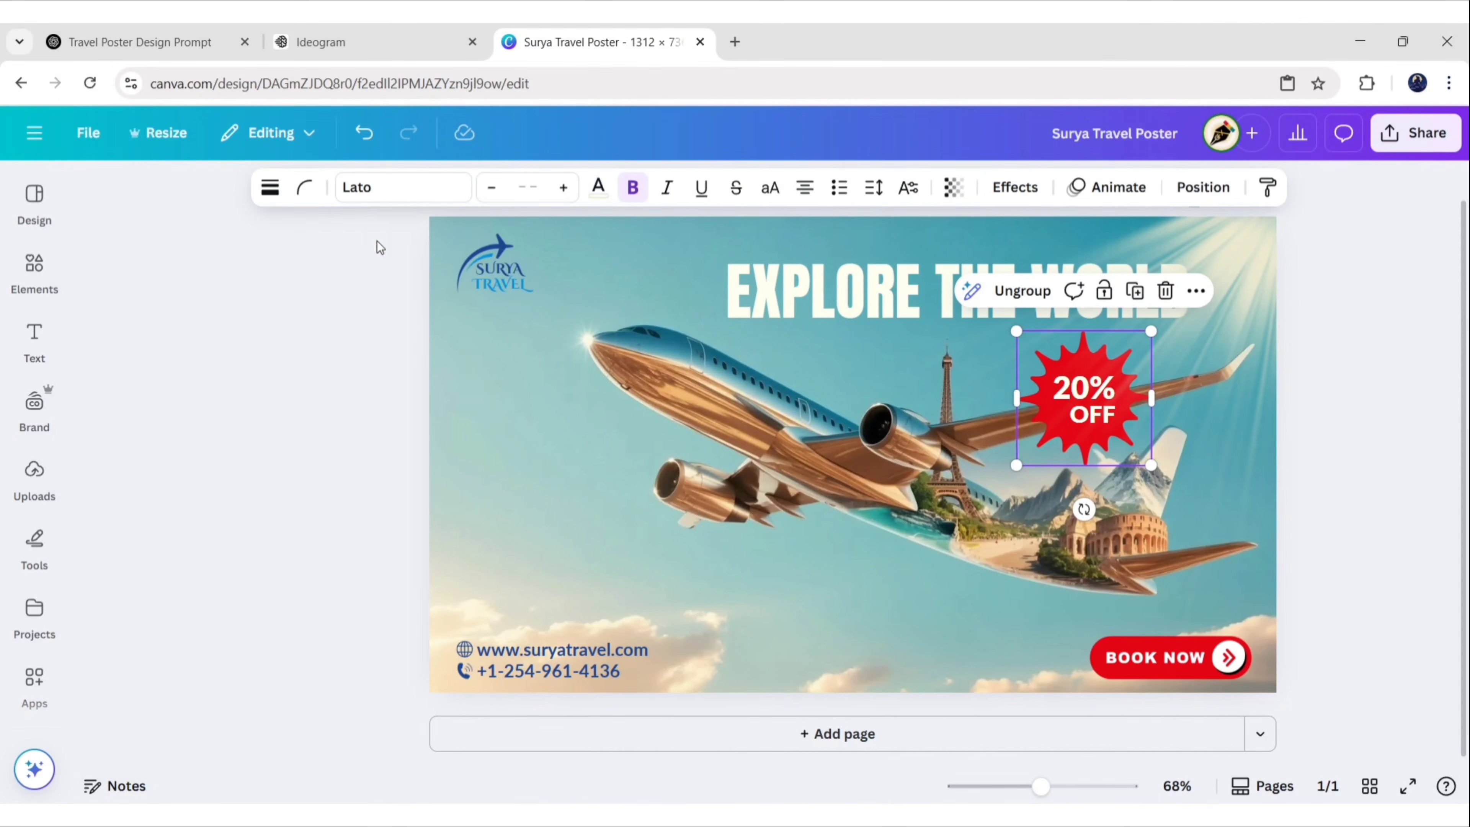
pyautogui.click(1190, 706)
# Change the BOOK NOW button's white parts to the same cream
pyautogui.click(1140, 671)
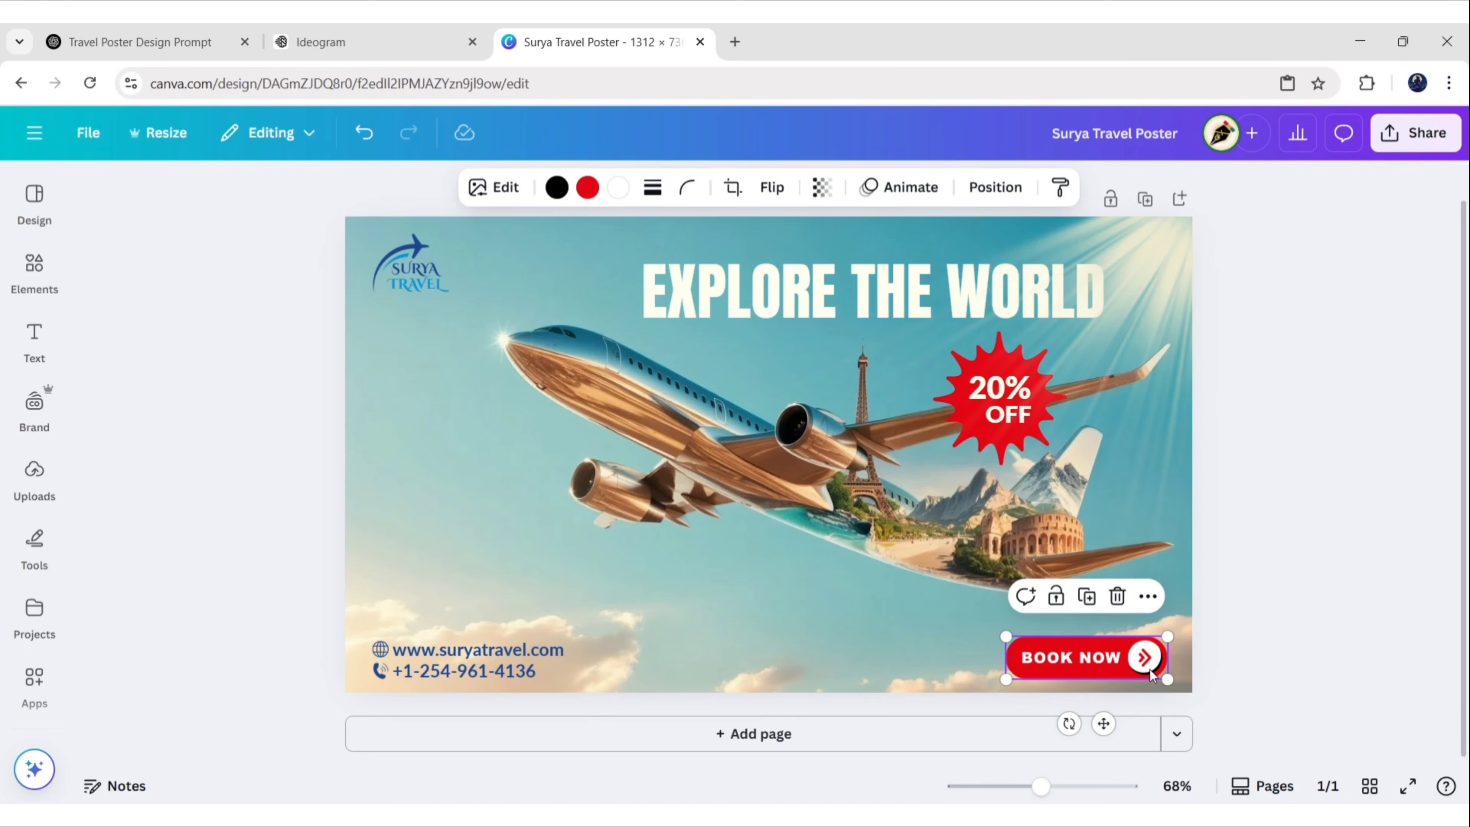
pyautogui.click(618, 191)
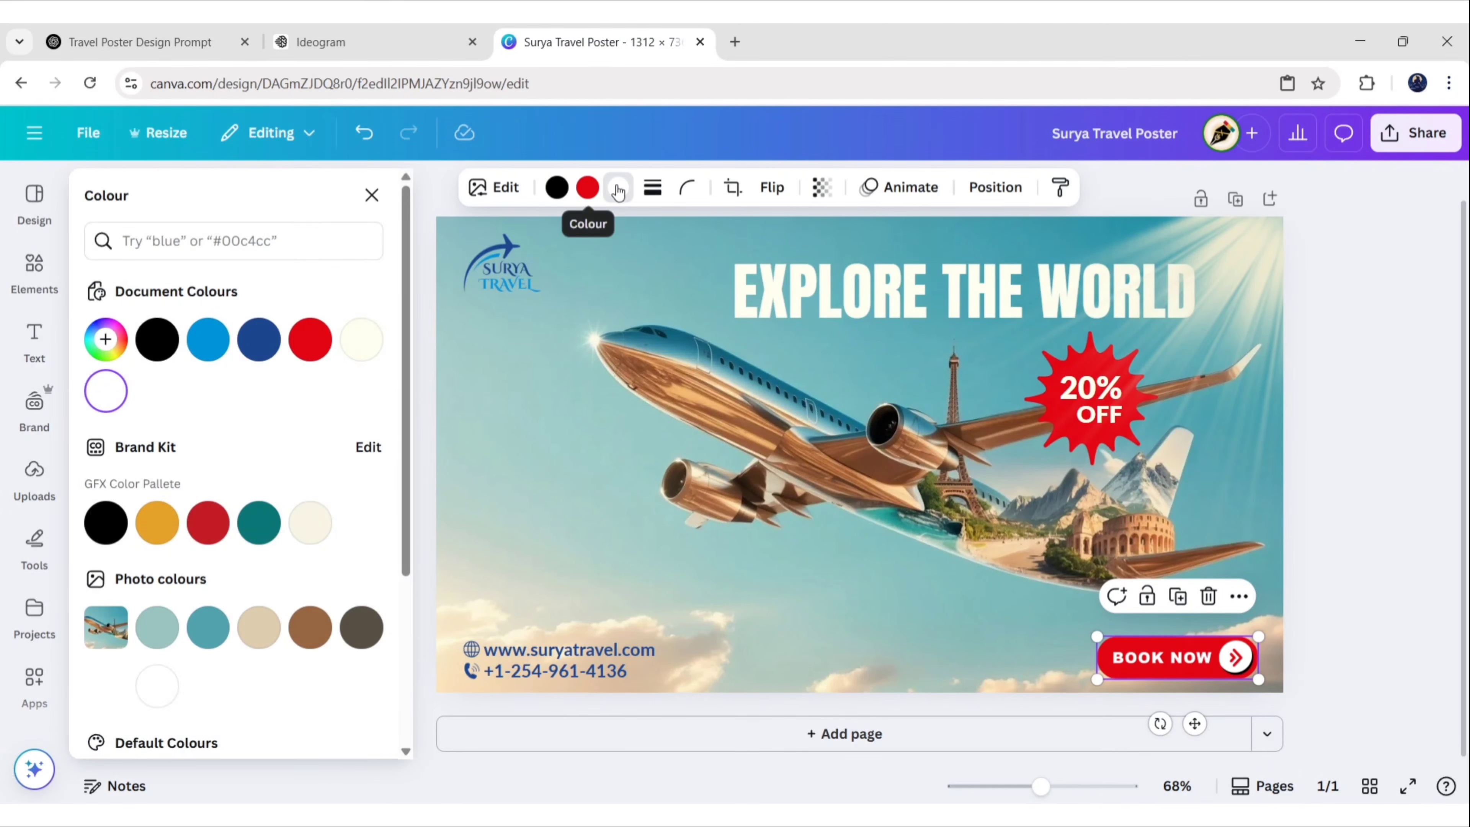
pyautogui.click(361, 342)
pyautogui.click(373, 196)
pyautogui.click(1341, 455)
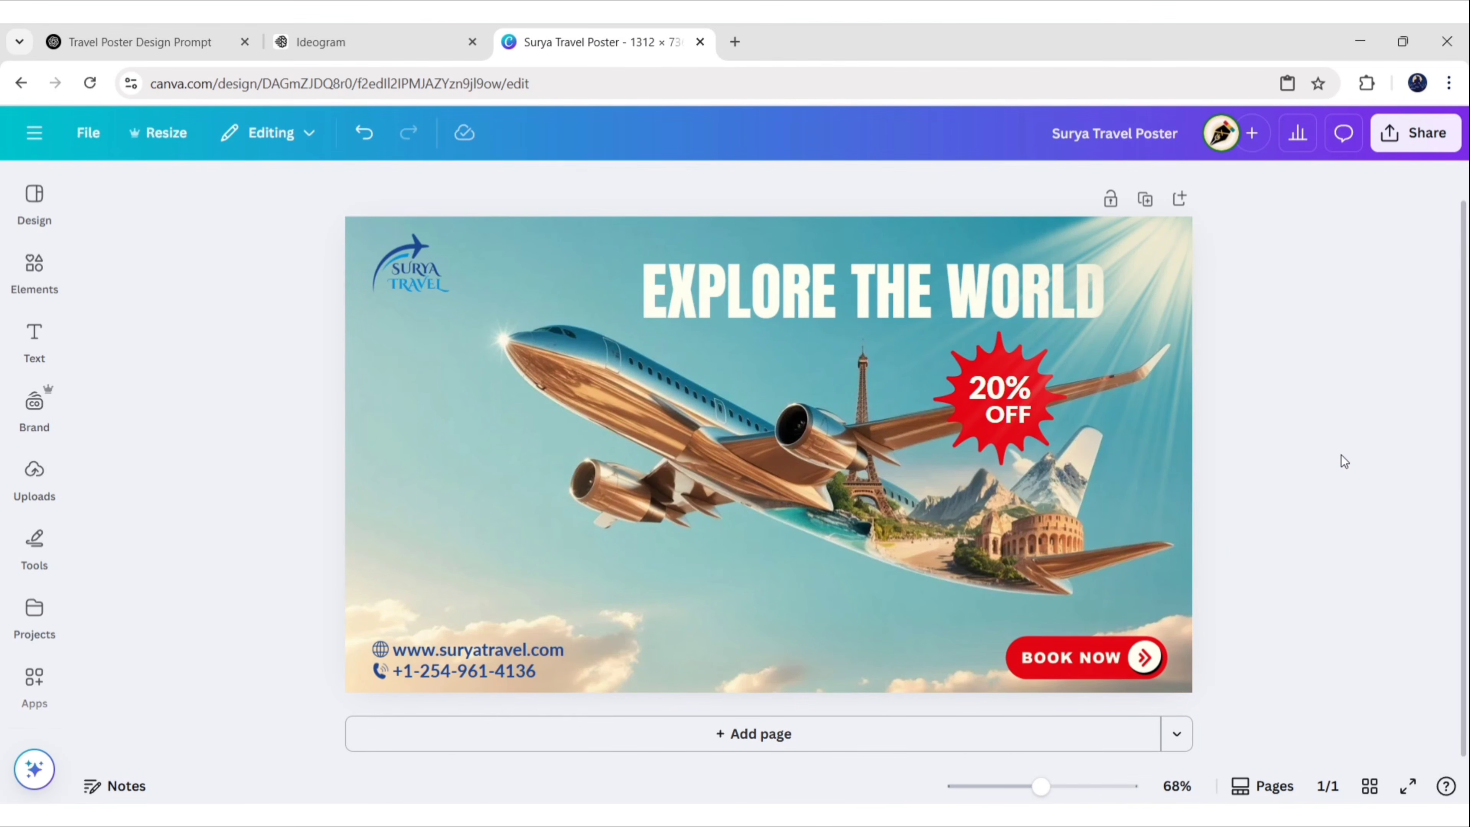